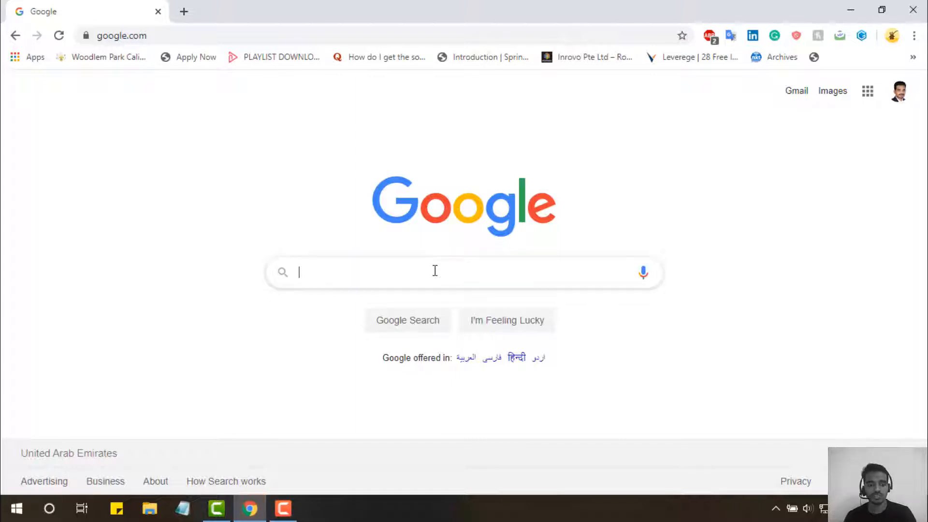
- Search Google for 'RoboDk' and open the official robodk.com result
{"action": "left_click", "coordinate": [436, 271]}
{"action": "type", "text": "Rob"}
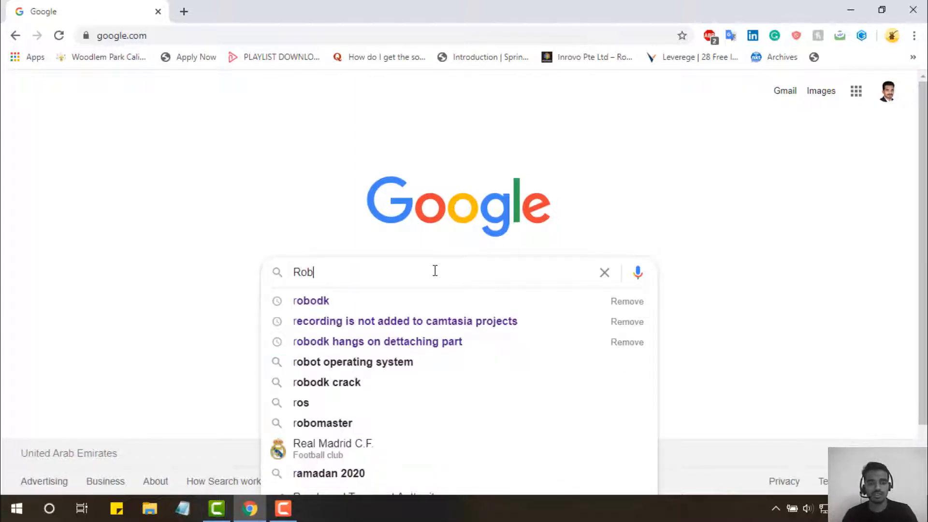
{"action": "type", "text": "o"}
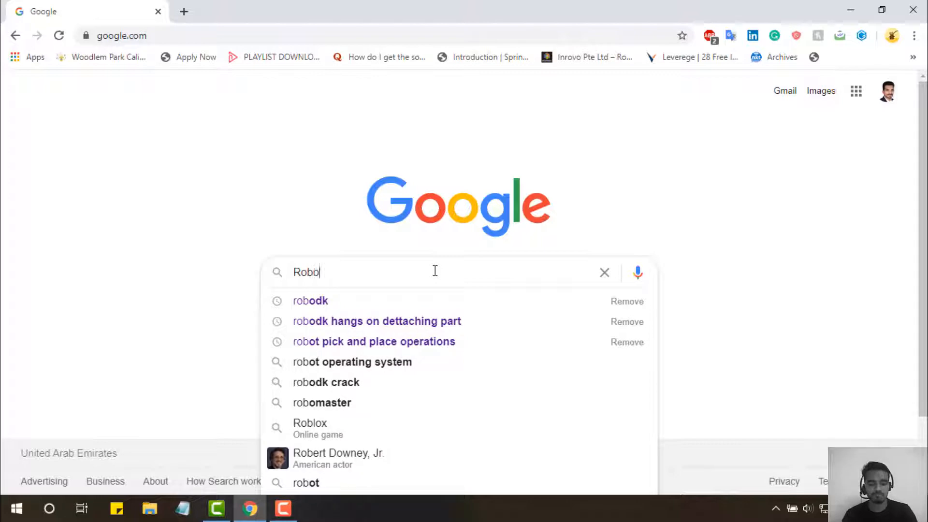
{"action": "type", "text": "Dk"}
{"action": "key", "text": "Return"}
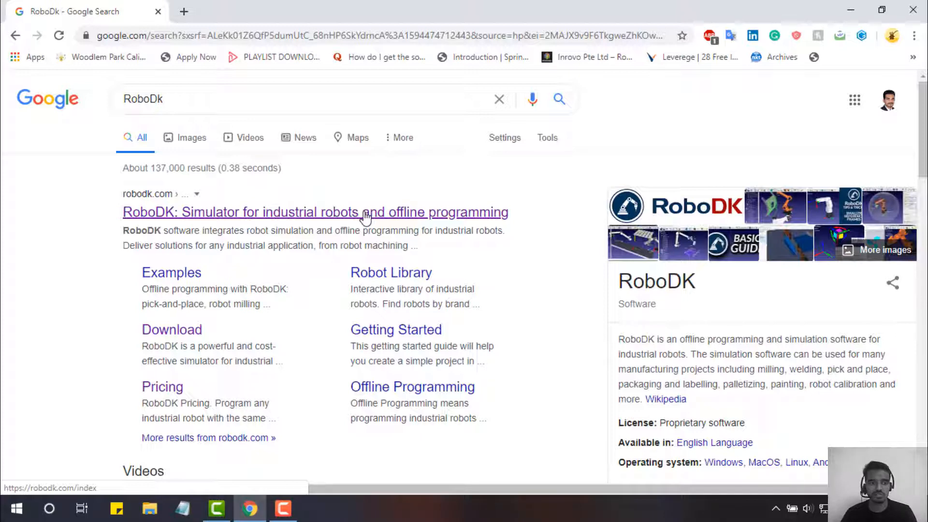
{"action": "left_click", "coordinate": [365, 215]}
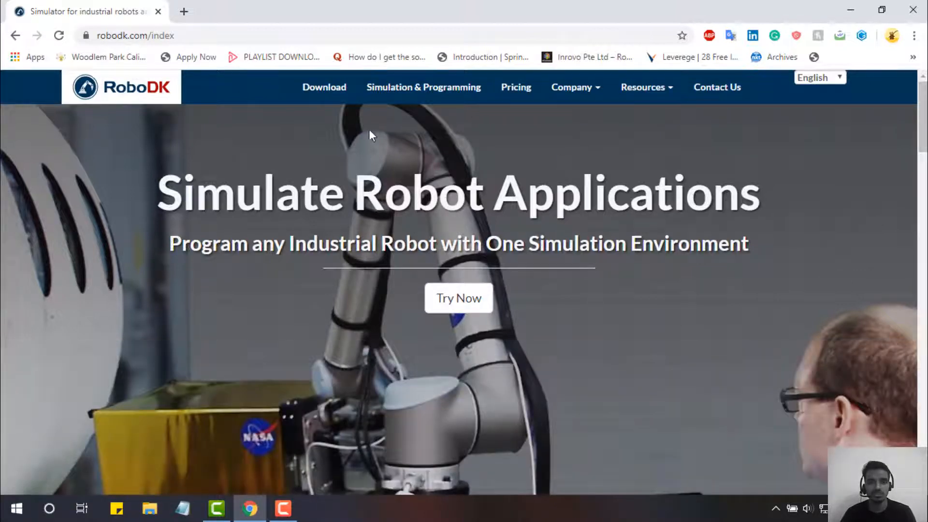
- Browse the RoboDK home page, then go to its Download page
{"action": "scroll", "coordinate": [726, 183], "scroll_direction": "down", "scroll_amount": 3}
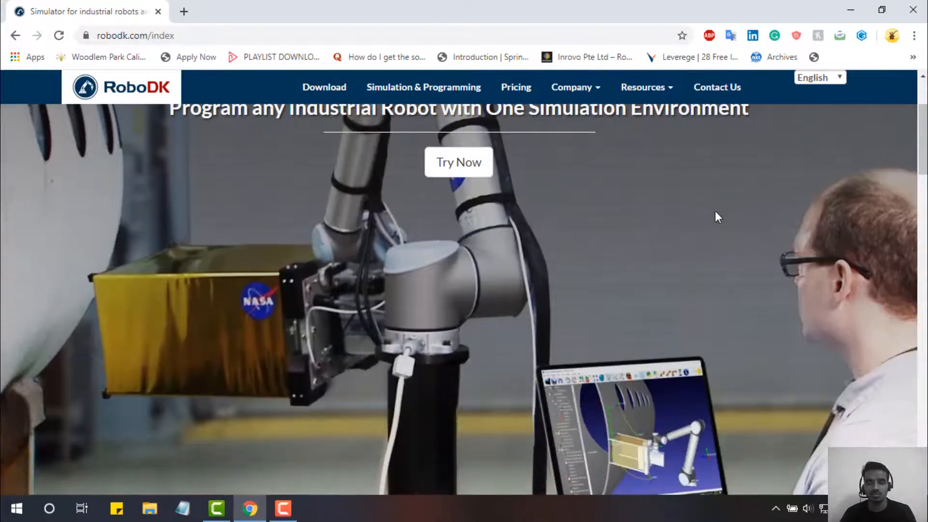
{"action": "scroll", "coordinate": [715, 217], "scroll_direction": "up", "scroll_amount": 3}
{"action": "scroll", "coordinate": [716, 217], "scroll_direction": "down", "scroll_amount": 8}
{"action": "scroll", "coordinate": [715, 217], "scroll_direction": "up", "scroll_amount": 7}
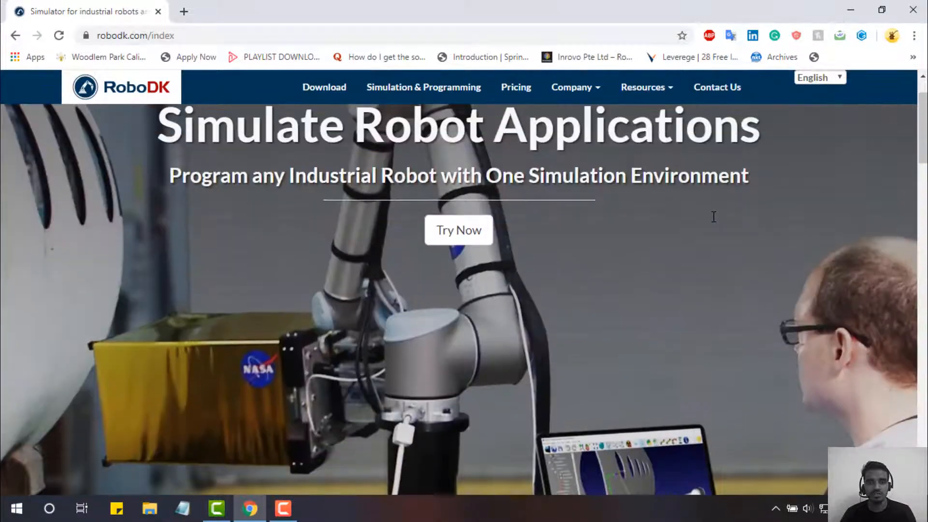
{"action": "scroll", "coordinate": [711, 220], "scroll_direction": "up", "scroll_amount": 2}
{"action": "scroll", "coordinate": [710, 222], "scroll_direction": "down", "scroll_amount": 5}
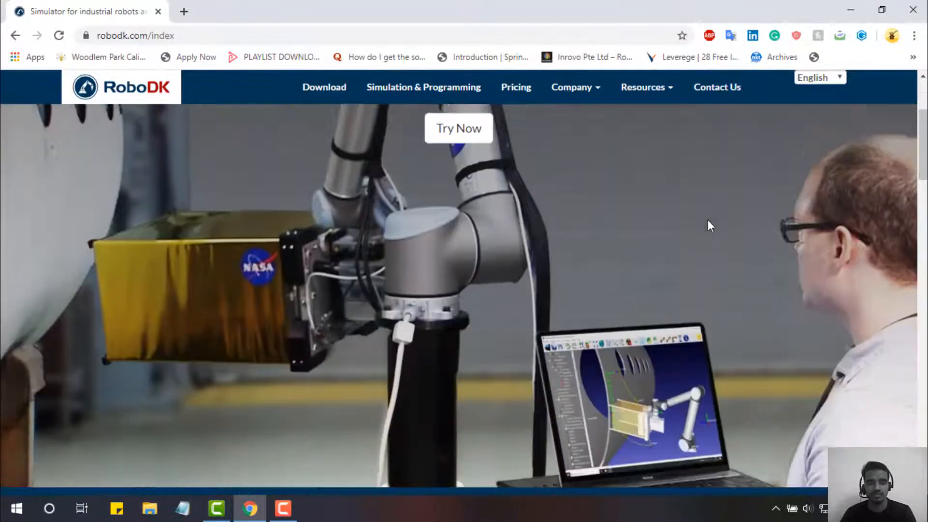
{"action": "scroll", "coordinate": [708, 220], "scroll_direction": "down", "scroll_amount": 2}
{"action": "scroll", "coordinate": [708, 221], "scroll_direction": "up", "scroll_amount": 4}
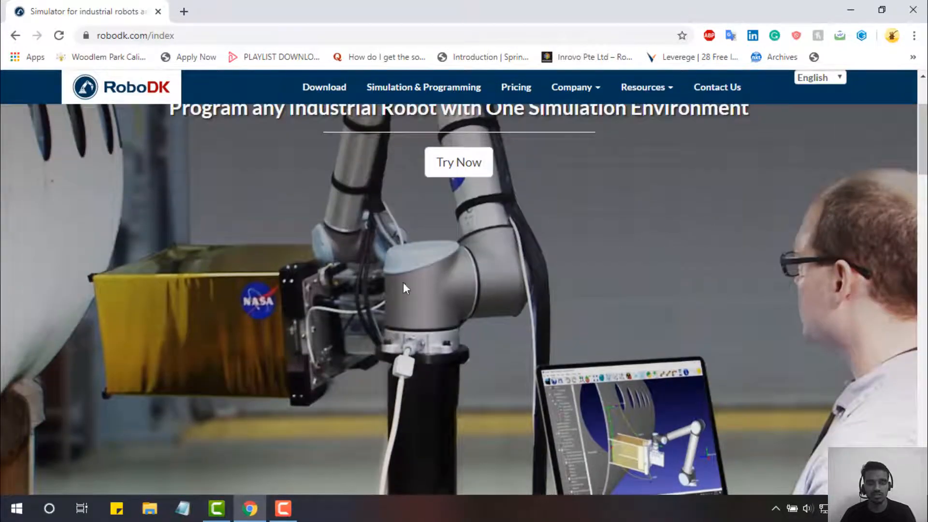
{"action": "scroll", "coordinate": [335, 115], "scroll_direction": "up", "scroll_amount": 3}
{"action": "left_click", "coordinate": [332, 94]}
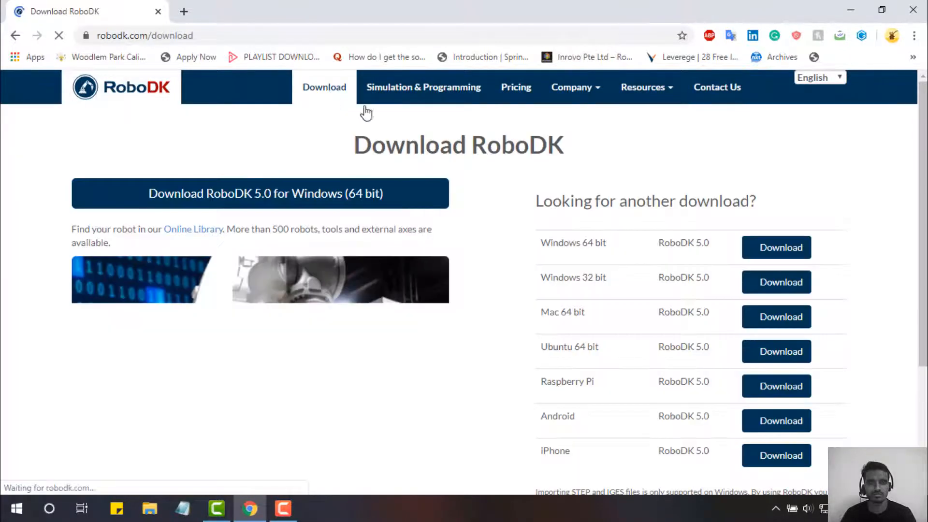
- Look over the platform list, highlighting the Raspberry Pi and Android entries
{"action": "scroll", "coordinate": [617, 266], "scroll_direction": "down", "scroll_amount": 2}
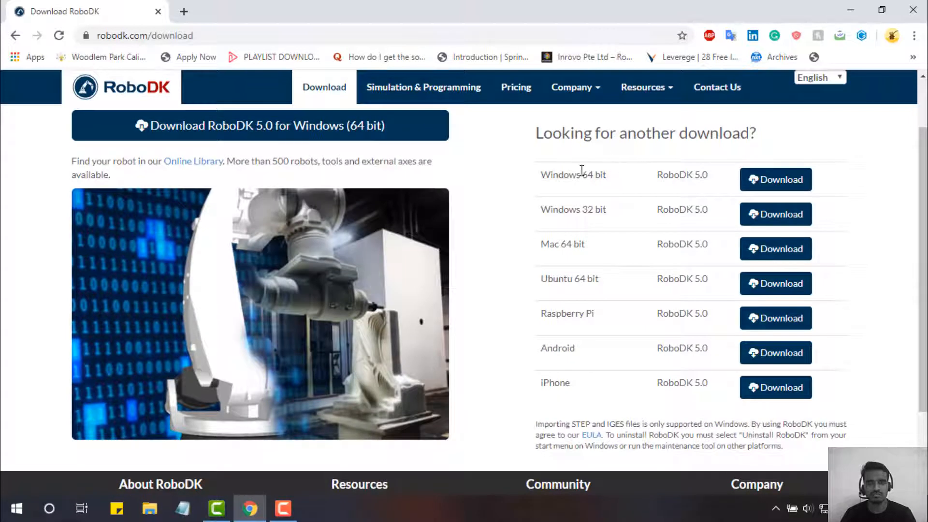
{"action": "scroll", "coordinate": [550, 178], "scroll_direction": "up", "scroll_amount": 1}
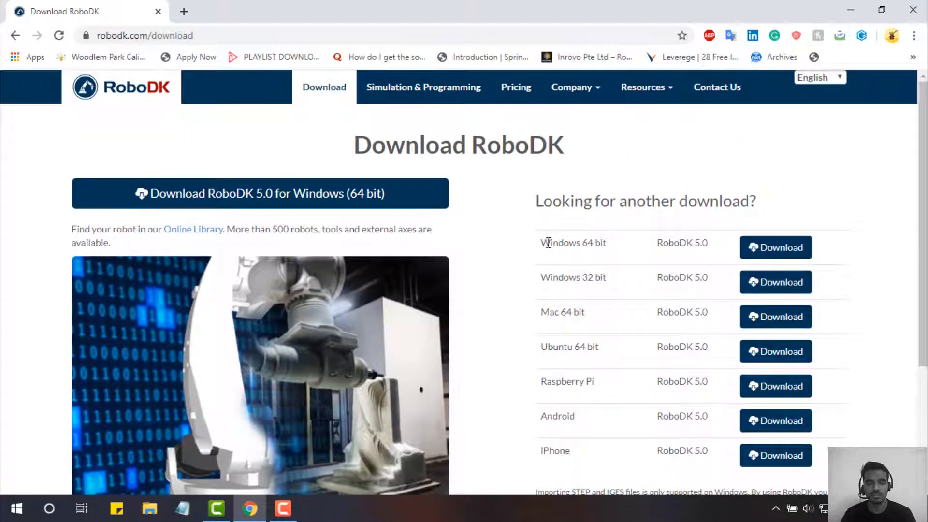
{"action": "scroll", "coordinate": [547, 239], "scroll_direction": "down", "scroll_amount": 1}
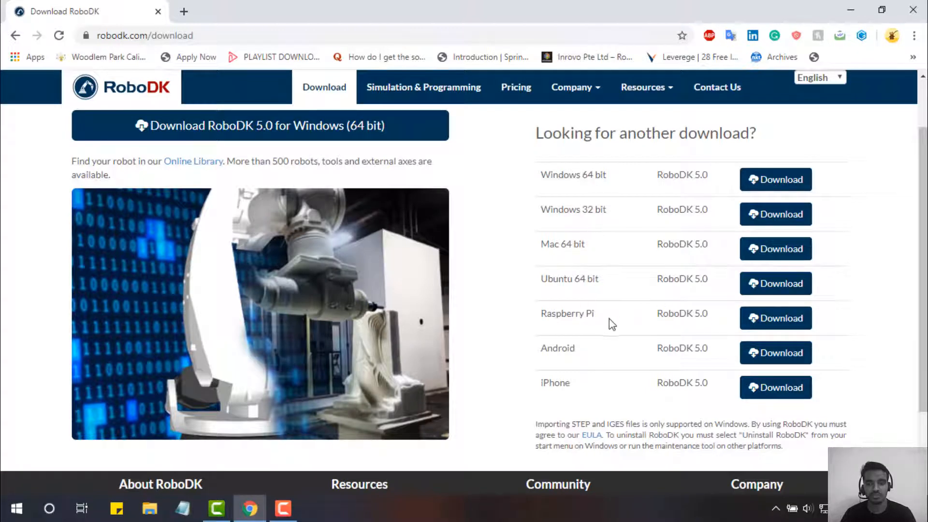
{"action": "left_click_drag", "start_coordinate": [539, 325], "coordinate": [657, 308]}
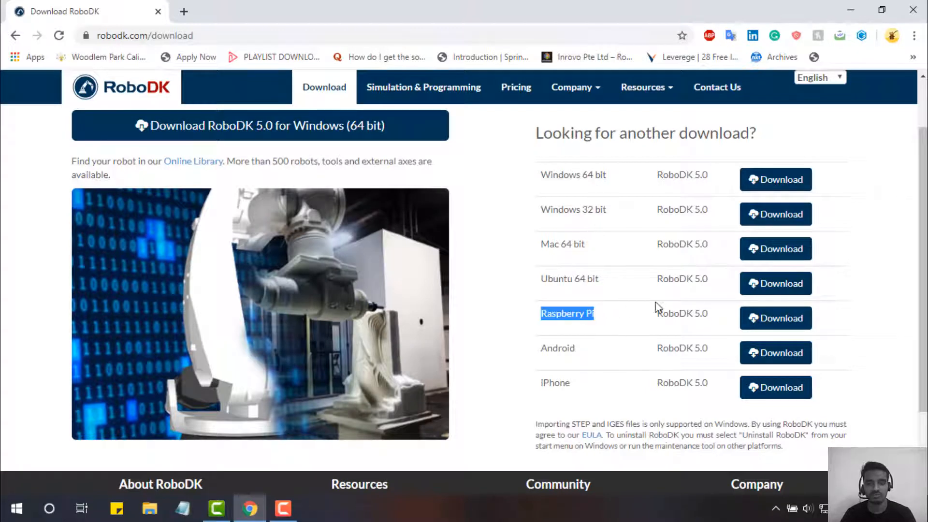
{"action": "left_click", "coordinate": [543, 352]}
{"action": "left_click_drag", "start_coordinate": [541, 352], "coordinate": [595, 353]}
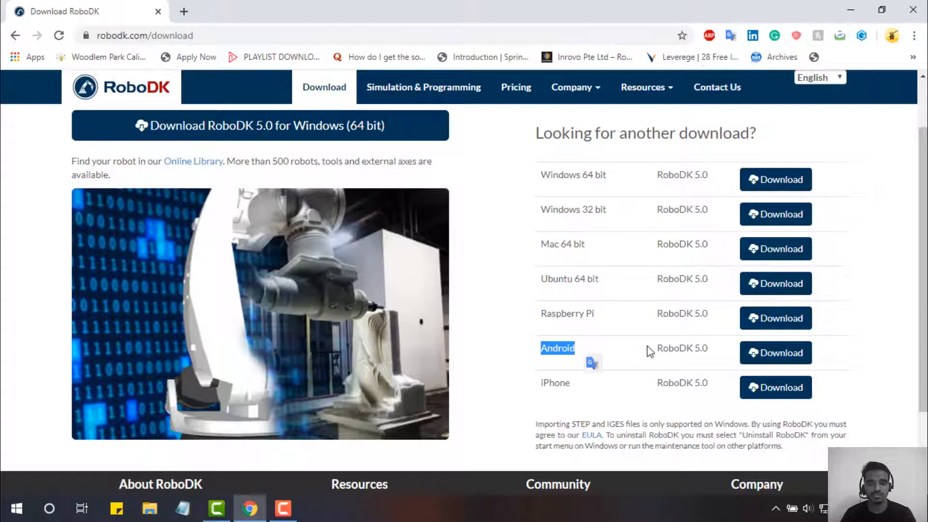
{"action": "left_click", "coordinate": [567, 387]}
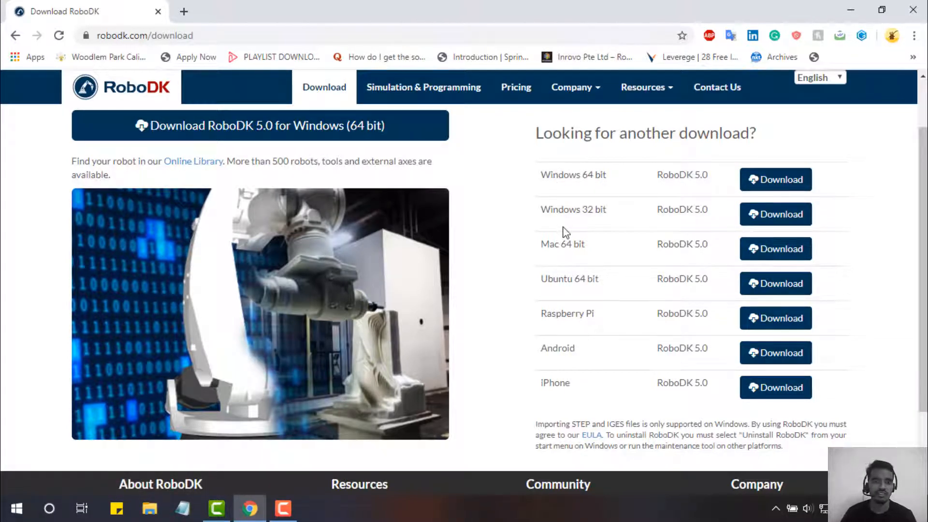
- Download the Windows 64 bit RoboDK 5.0 installer
{"action": "scroll", "coordinate": [563, 232], "scroll_direction": "down", "scroll_amount": 1}
{"action": "scroll", "coordinate": [567, 236], "scroll_direction": "down", "scroll_amount": 1}
{"action": "scroll", "coordinate": [580, 251], "scroll_direction": "up", "scroll_amount": 3}
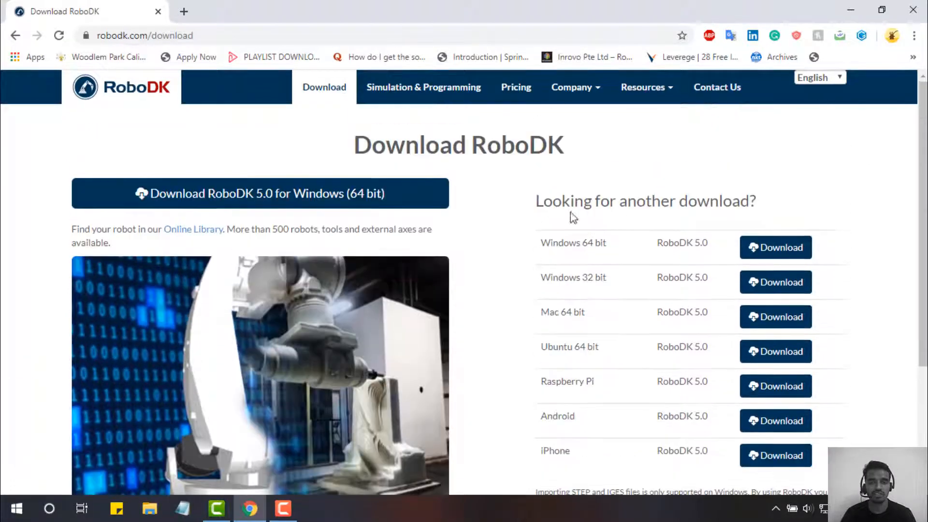
{"action": "scroll", "coordinate": [638, 310], "scroll_direction": "down", "scroll_amount": 2}
{"action": "scroll", "coordinate": [625, 307], "scroll_direction": "up", "scroll_amount": 1}
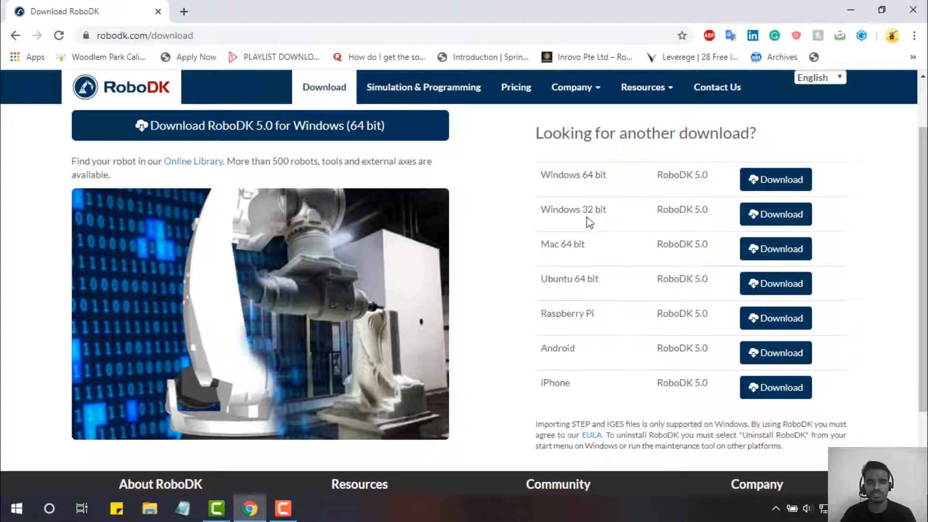
{"action": "left_click", "coordinate": [766, 183]}
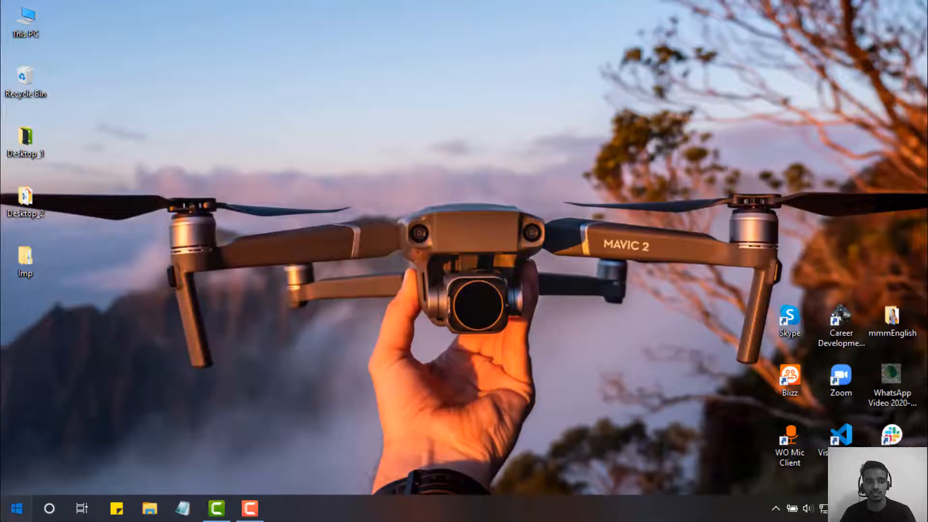
- Find RoboDK in the Start menu by searching 'ro' and launch it
{"action": "left_click", "coordinate": [17, 508]}
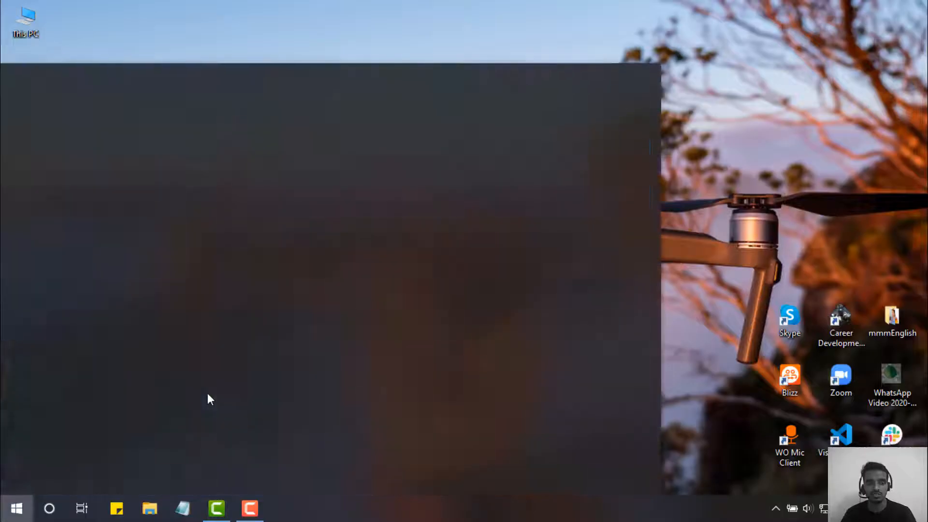
{"action": "type", "text": "ro"}
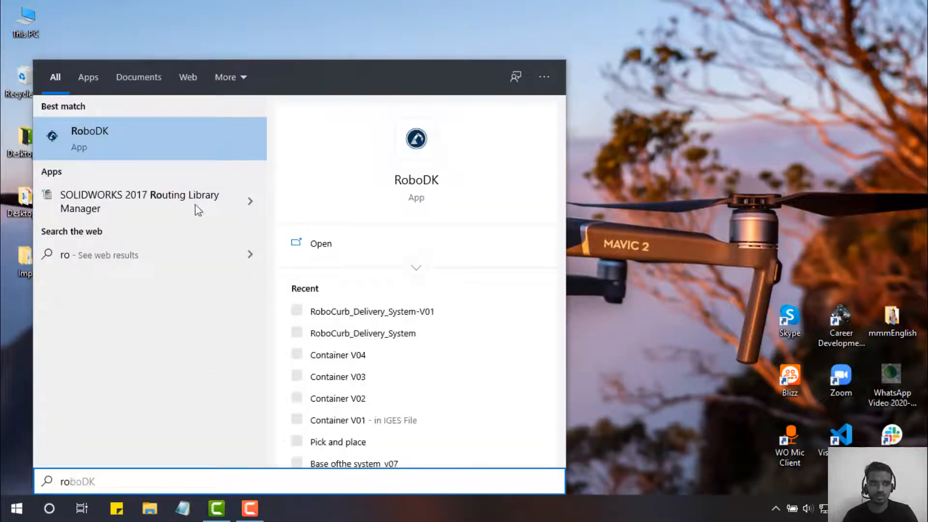
{"action": "left_click", "coordinate": [184, 141]}
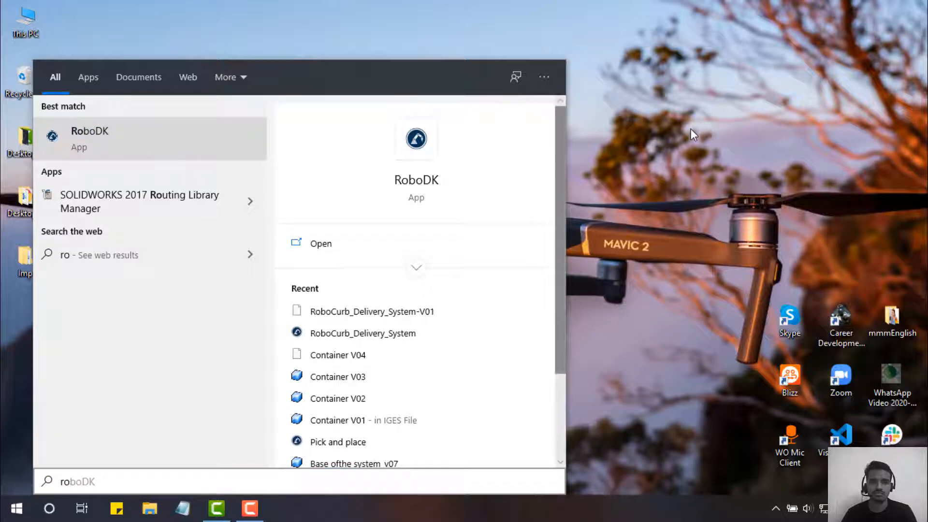
{"action": "left_click", "coordinate": [125, 151]}
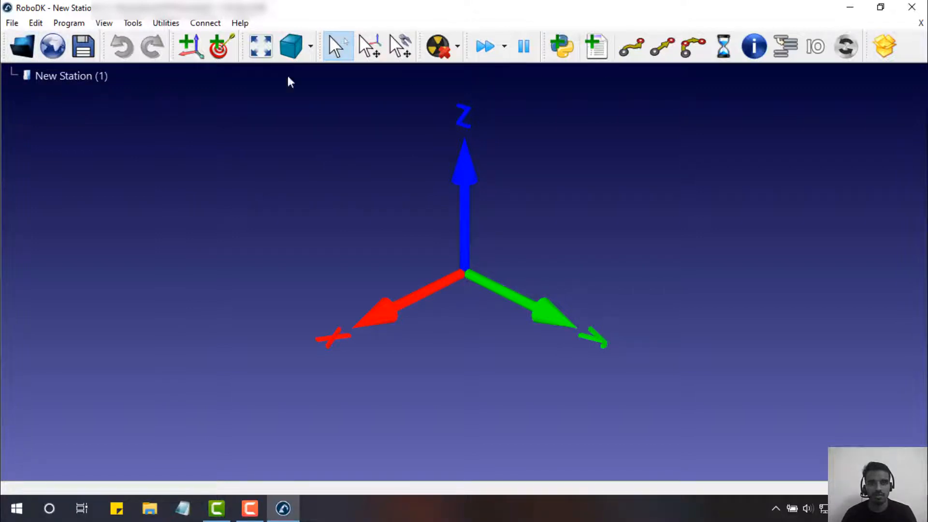
- Open the online Robot Library with the globe toolbar button
{"action": "left_click", "coordinate": [52, 51]}
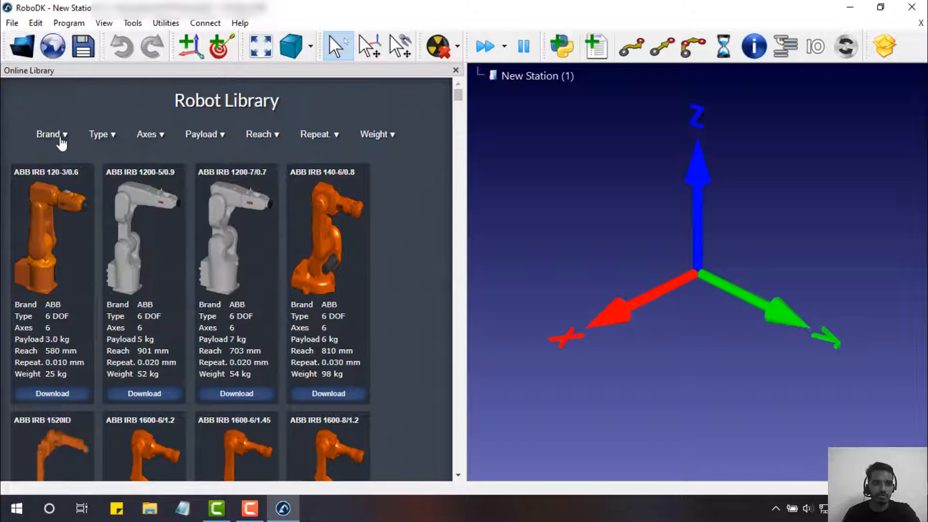
- Filter the Robot Library by brand to KUKA, searching the brand list for 'kuka'
{"action": "left_click", "coordinate": [64, 138]}
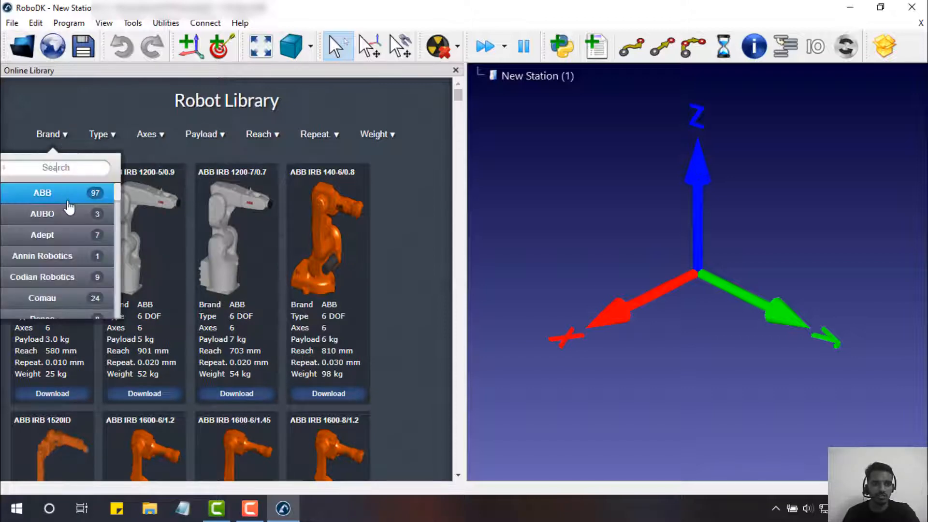
{"action": "scroll", "coordinate": [68, 208], "scroll_direction": "down", "scroll_amount": 5}
{"action": "scroll", "coordinate": [67, 251], "scroll_direction": "down", "scroll_amount": 8}
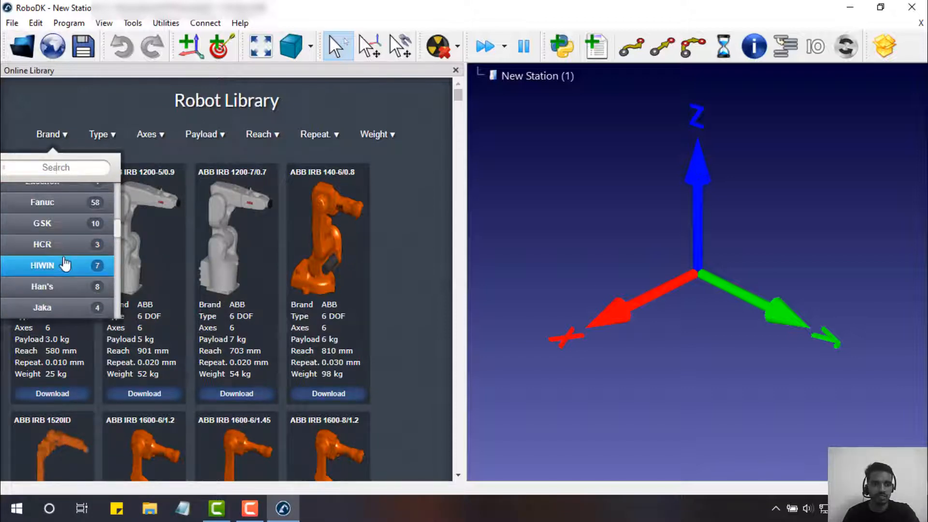
{"action": "scroll", "coordinate": [69, 289], "scroll_direction": "down", "scroll_amount": 8}
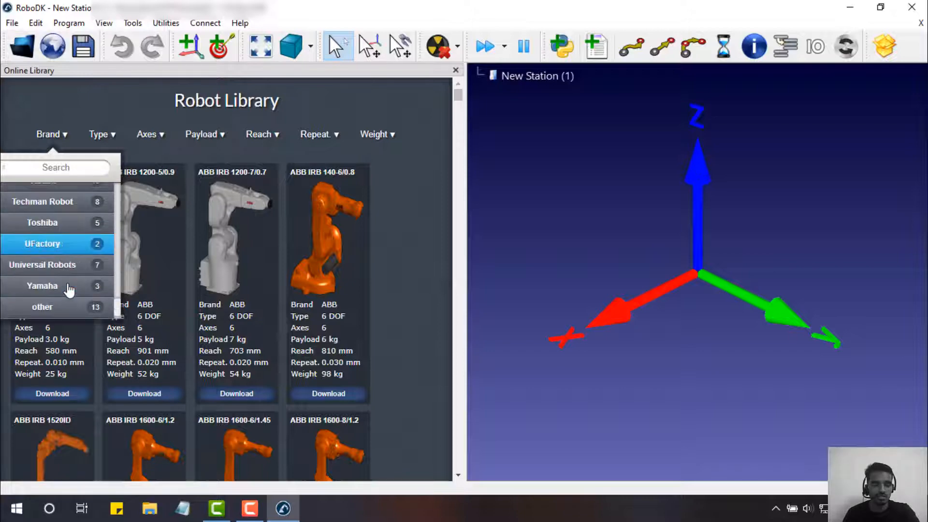
{"action": "scroll", "coordinate": [74, 168], "scroll_direction": "up", "scroll_amount": 5}
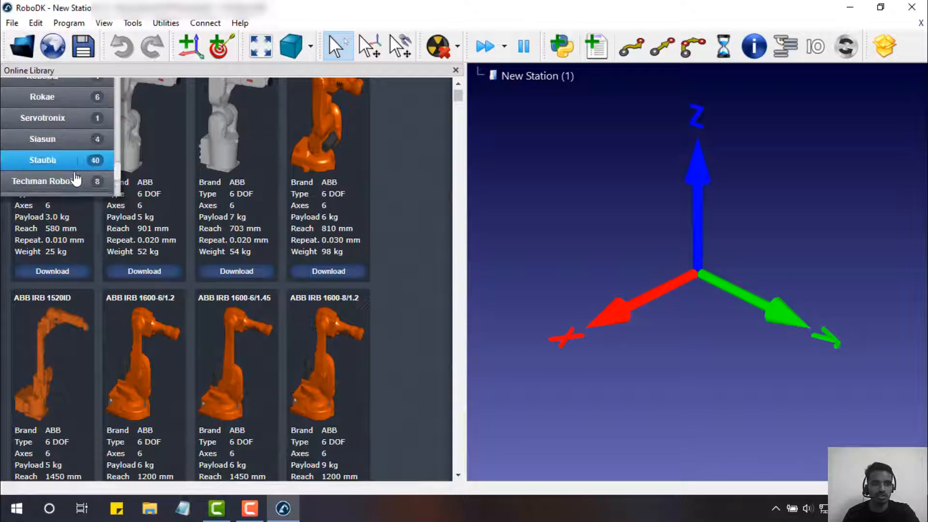
{"action": "scroll", "coordinate": [413, 178], "scroll_direction": "up", "scroll_amount": 2}
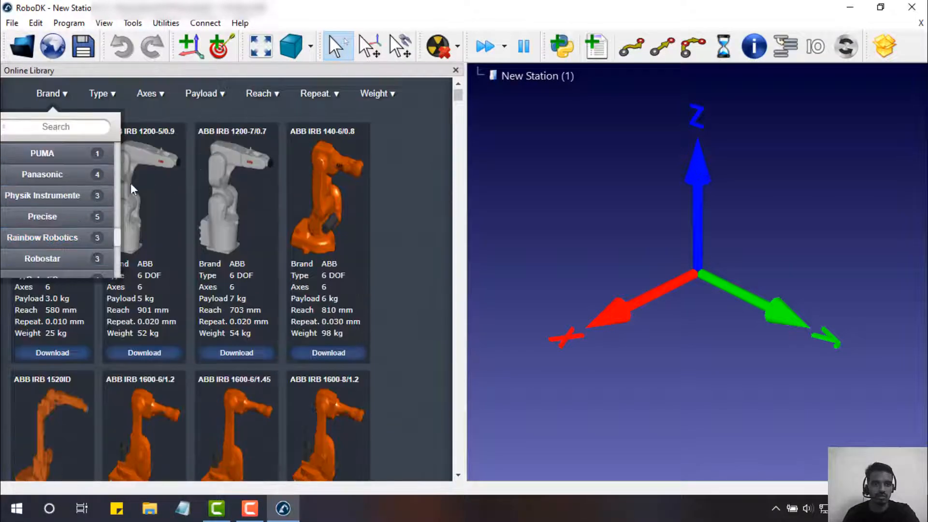
{"action": "scroll", "coordinate": [76, 195], "scroll_direction": "up", "scroll_amount": 8}
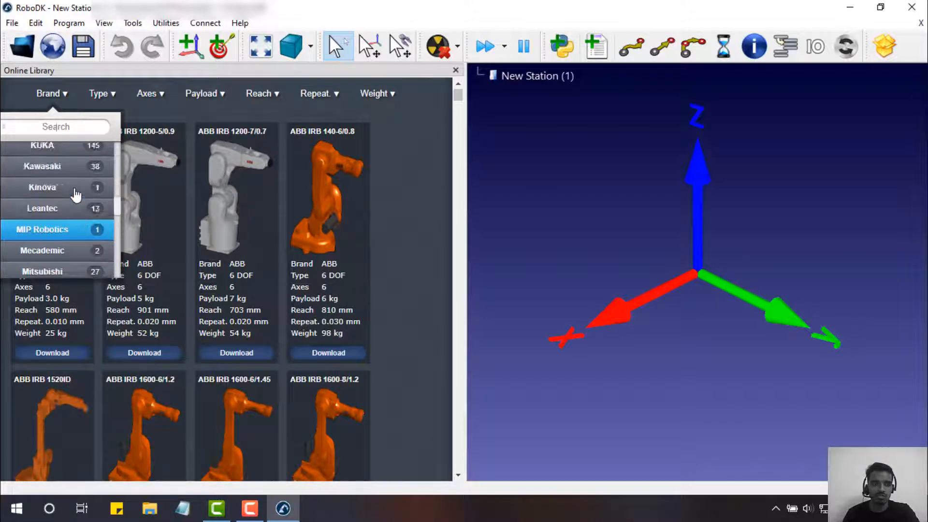
{"action": "scroll", "coordinate": [76, 194], "scroll_direction": "up", "scroll_amount": 6}
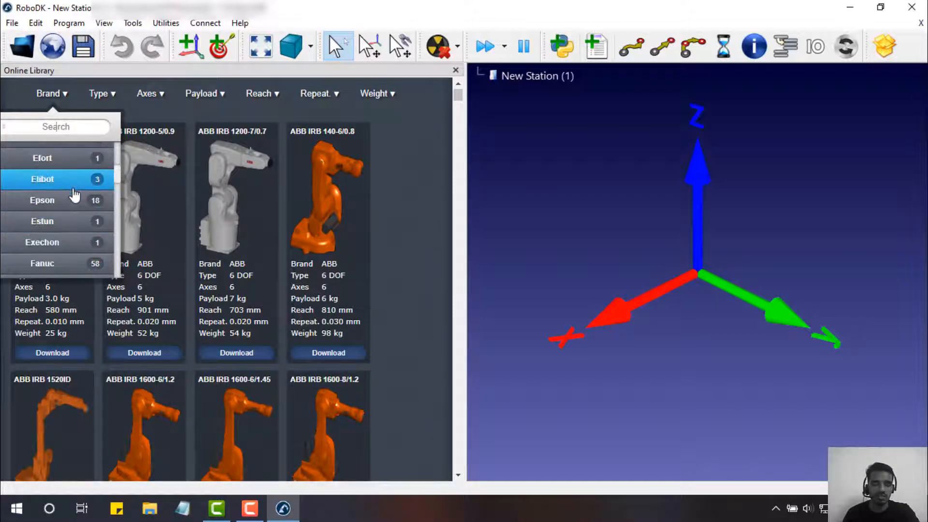
{"action": "scroll", "coordinate": [74, 196], "scroll_direction": "up", "scroll_amount": 6}
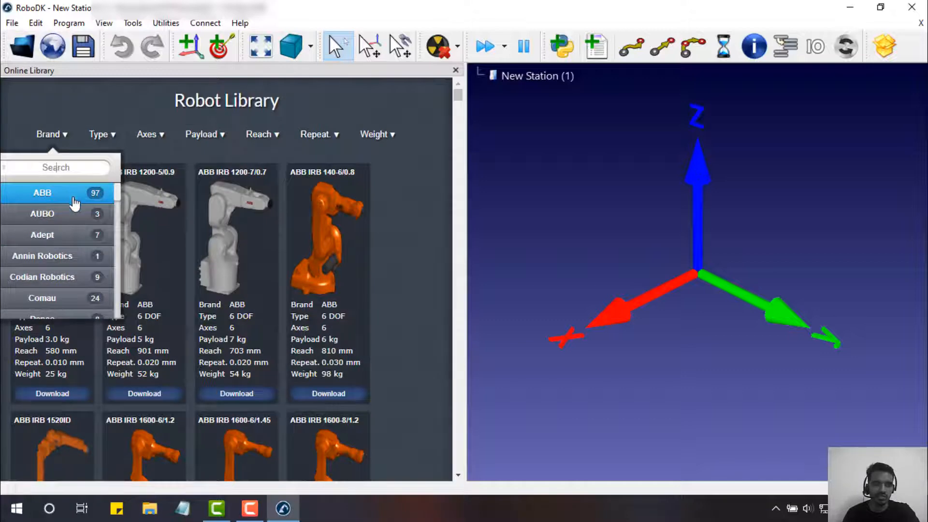
{"action": "scroll", "coordinate": [73, 247], "scroll_direction": "down", "scroll_amount": 1}
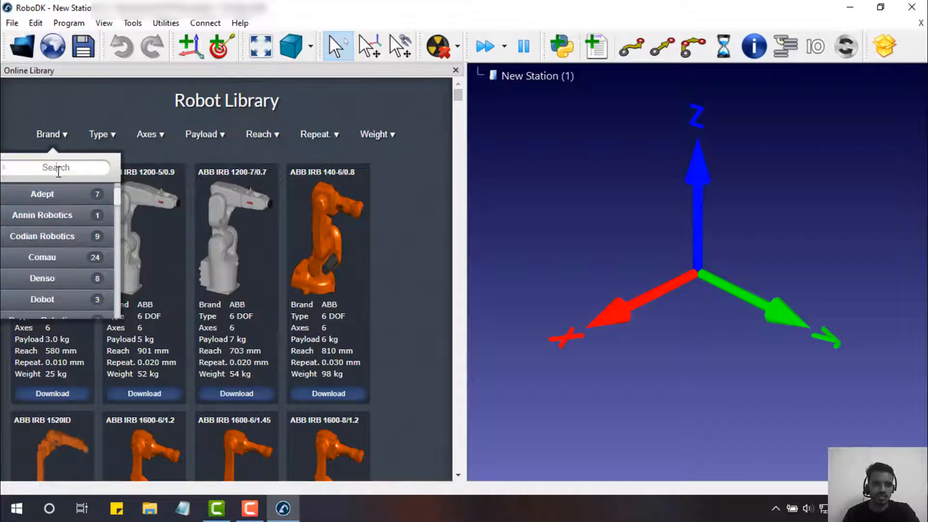
{"action": "left_click", "coordinate": [61, 167]}
{"action": "type", "text": "ku"}
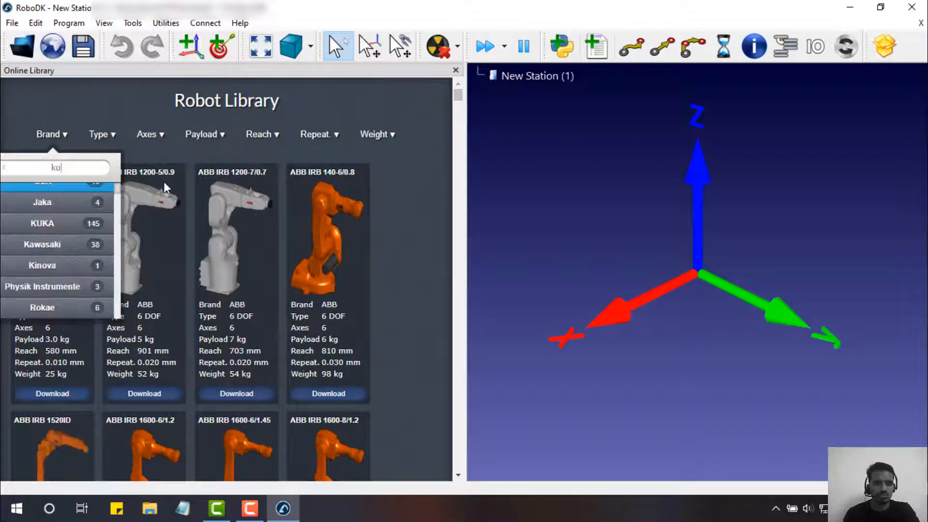
{"action": "type", "text": "ka"}
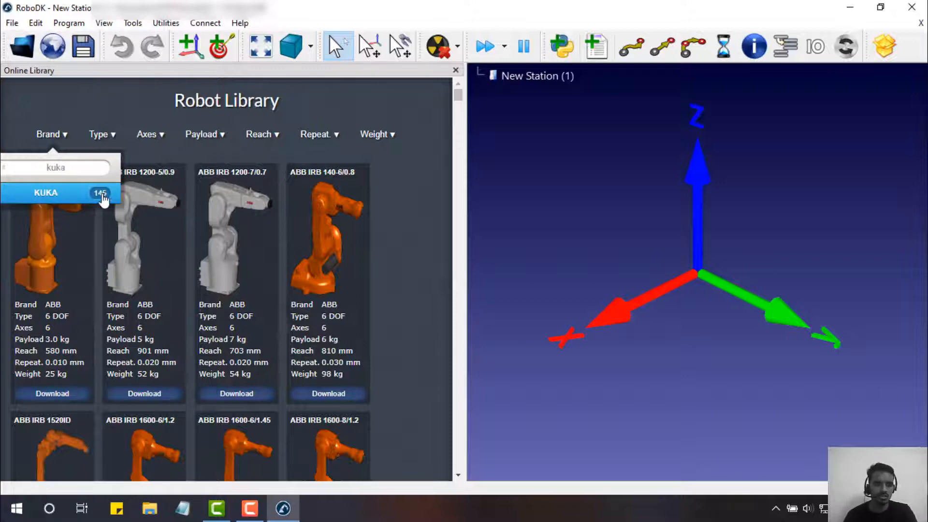
{"action": "left_click", "coordinate": [72, 193]}
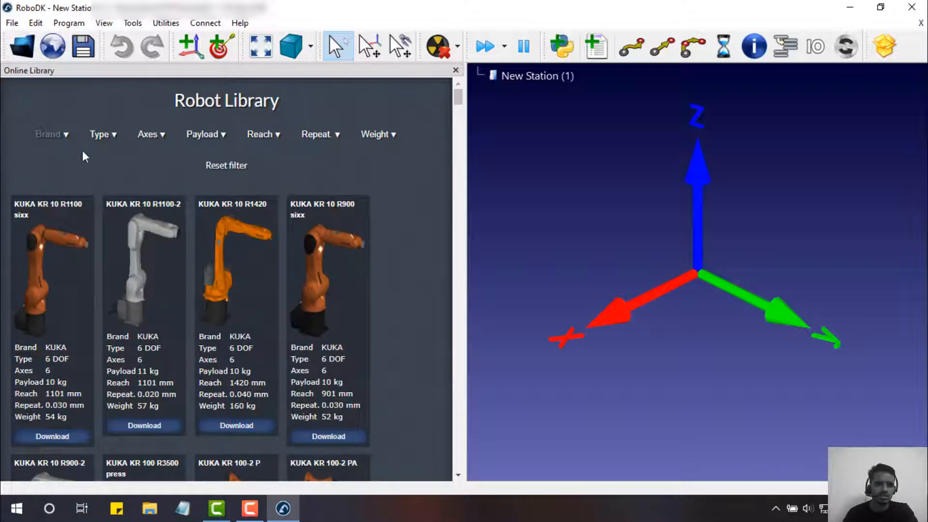
- Look through the Type and Axes filter options without choosing any
{"action": "left_click", "coordinate": [104, 135]}
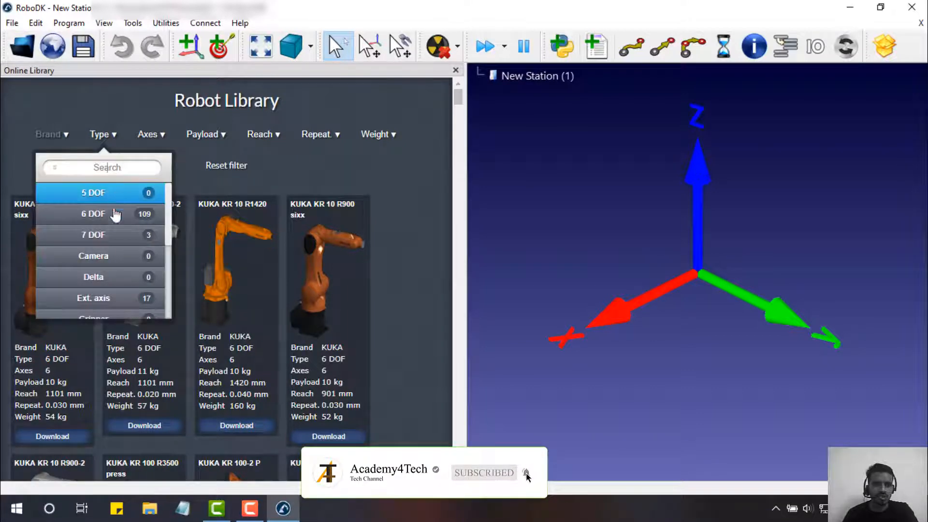
{"action": "scroll", "coordinate": [120, 264], "scroll_direction": "down", "scroll_amount": 2}
{"action": "scroll", "coordinate": [120, 269], "scroll_direction": "up", "scroll_amount": 2}
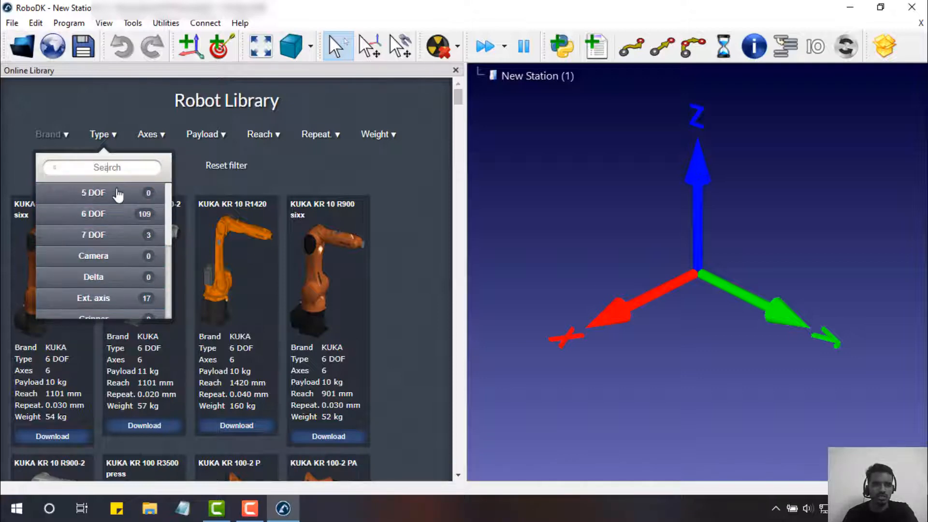
{"action": "scroll", "coordinate": [131, 260], "scroll_direction": "down", "scroll_amount": 2}
{"action": "scroll", "coordinate": [133, 265], "scroll_direction": "up", "scroll_amount": 2}
{"action": "left_click", "coordinate": [306, 156]}
{"action": "left_click", "coordinate": [155, 137]}
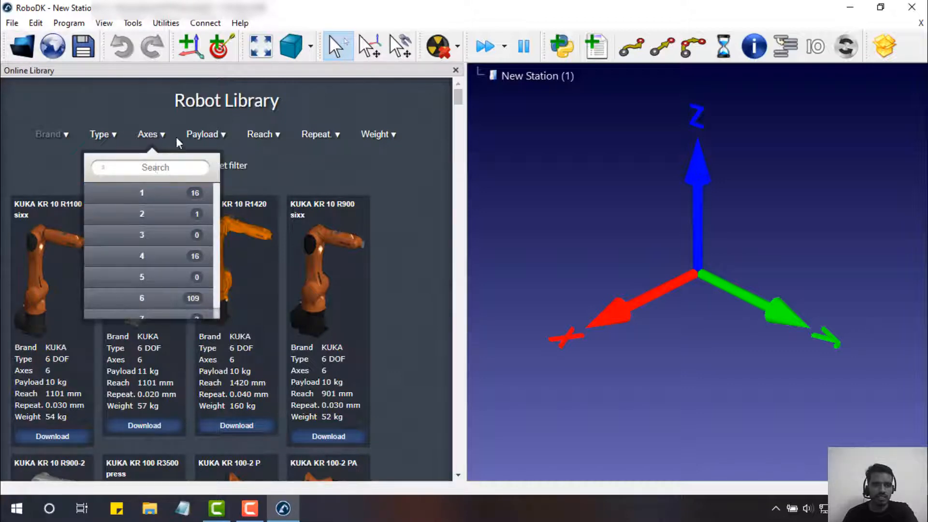
- Limit the library to robots with a 20-50 kg payload
{"action": "left_click", "coordinate": [206, 135]}
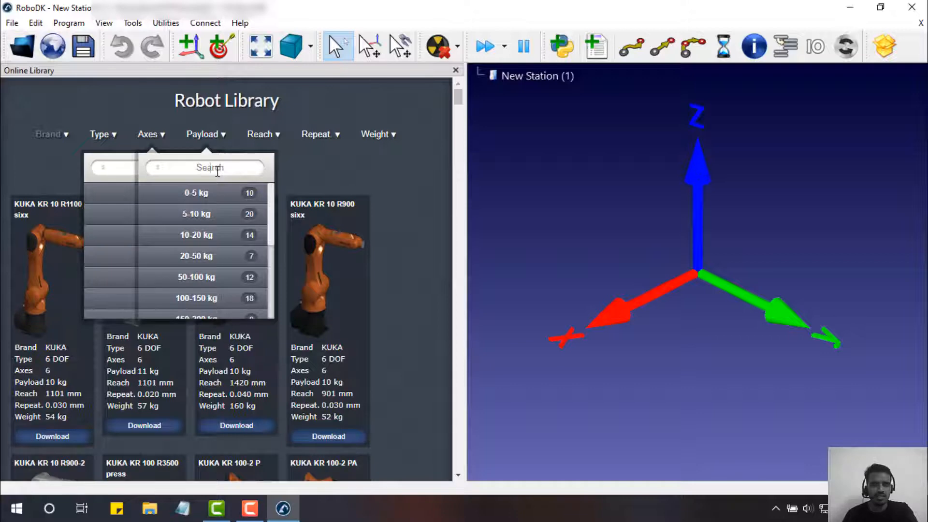
{"action": "left_click", "coordinate": [209, 259]}
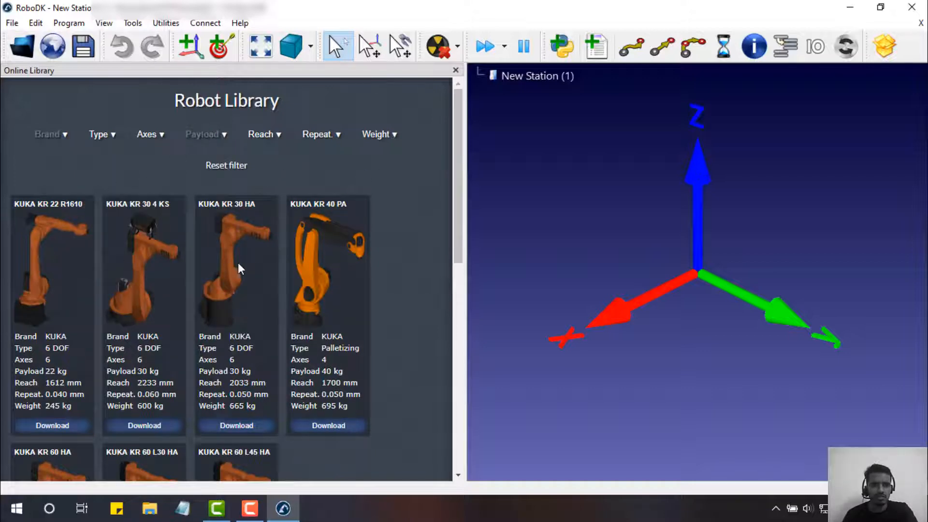
{"action": "scroll", "coordinate": [263, 265], "scroll_direction": "down", "scroll_amount": 3}
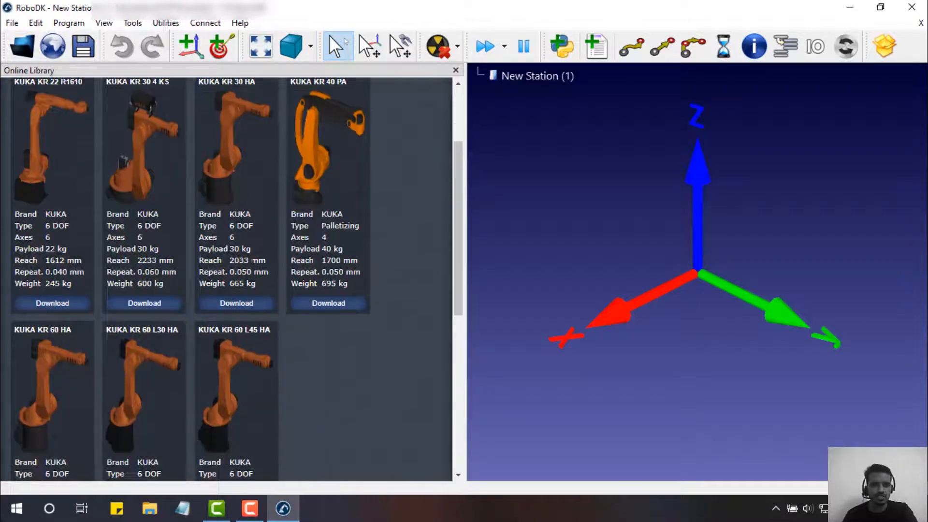
- Load the KUKA KR 30 HA into the station and close the library panel
{"action": "scroll", "coordinate": [232, 268], "scroll_direction": "up", "scroll_amount": 2}
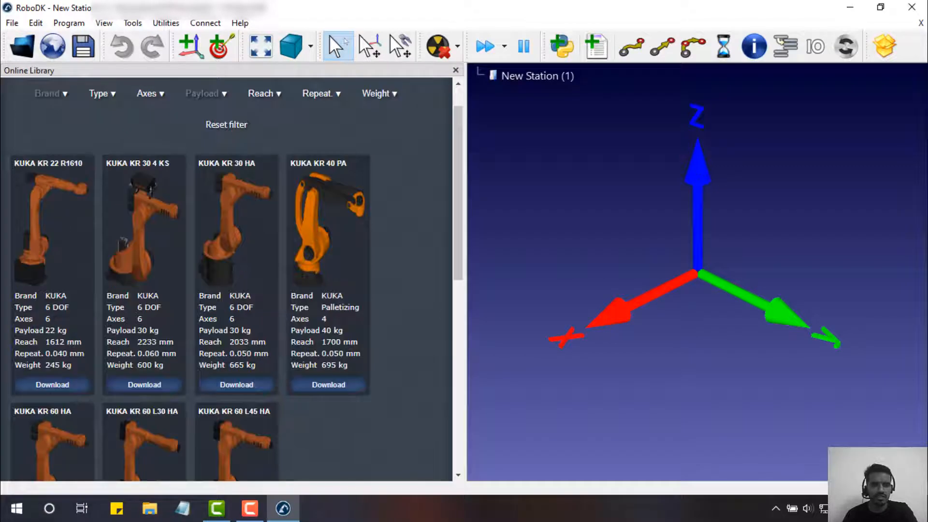
{"action": "scroll", "coordinate": [233, 269], "scroll_direction": "down", "scroll_amount": 1}
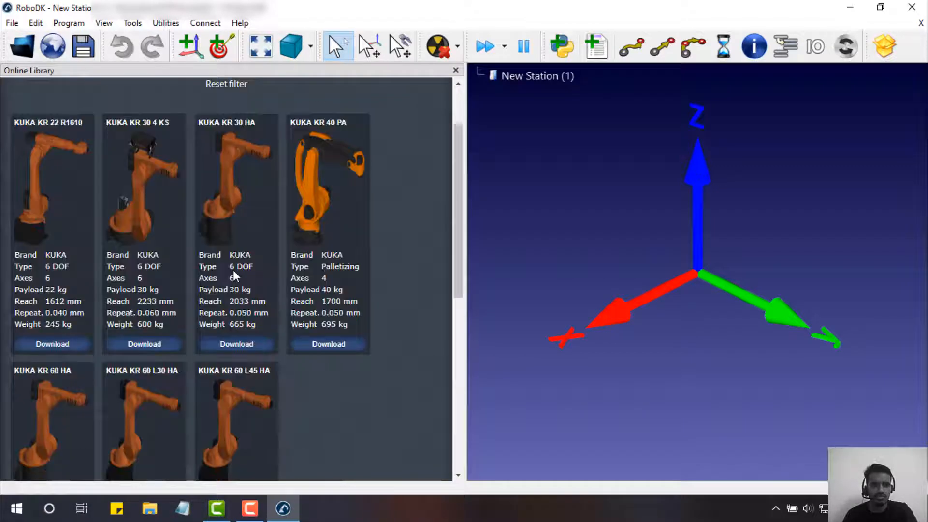
{"action": "left_click", "coordinate": [241, 351]}
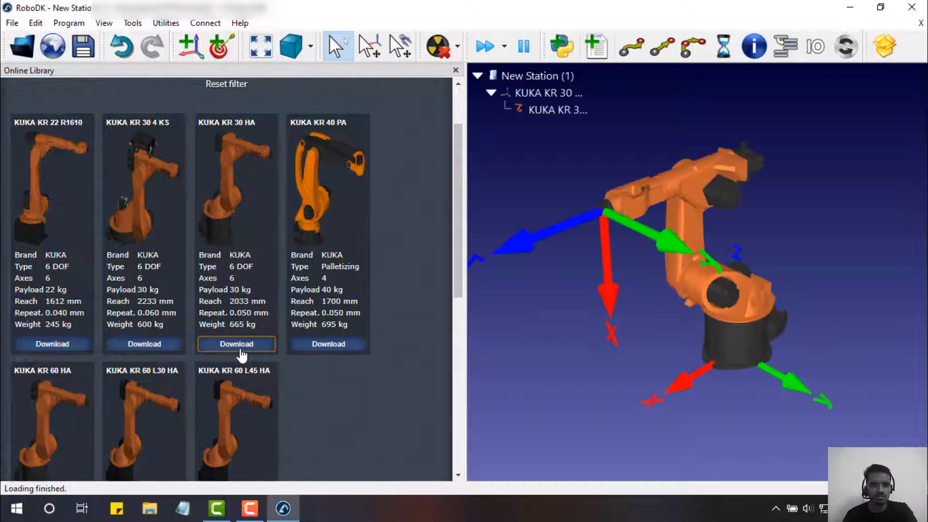
{"action": "left_click", "coordinate": [456, 71]}
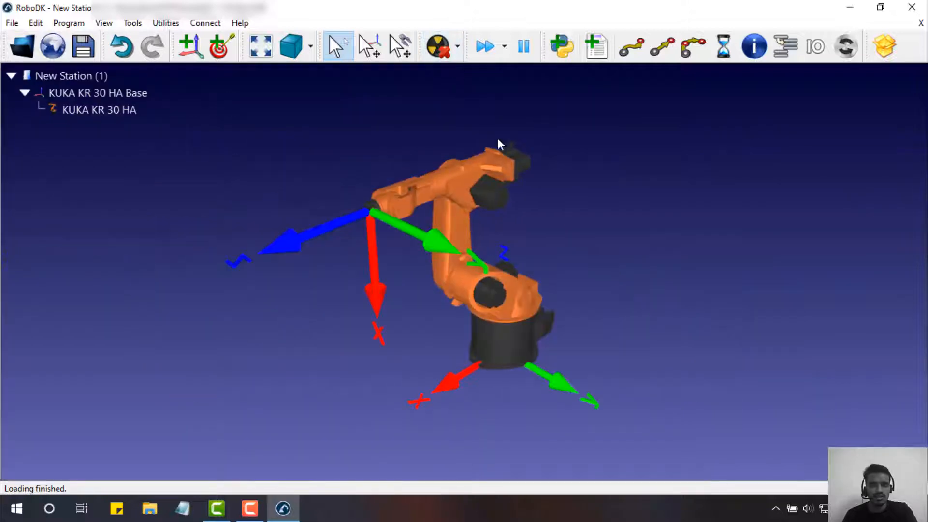
- Jog the KR 30 HA by Alt-dragging its tool frame into a lowered, forward-reaching pose
{"action": "left_click_drag", "start_coordinate": [607, 175], "coordinate": [634, 159]}
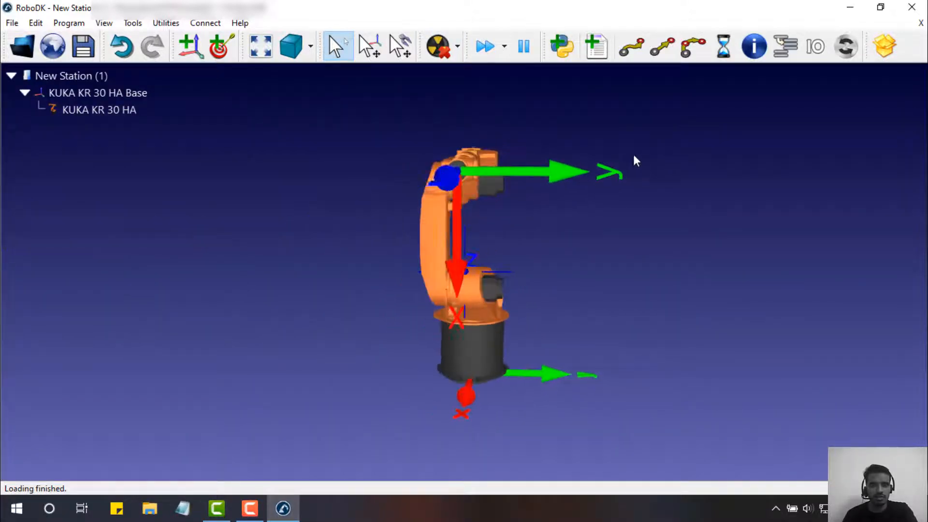
{"action": "left_click_drag", "start_coordinate": [535, 228], "coordinate": [651, 229]}
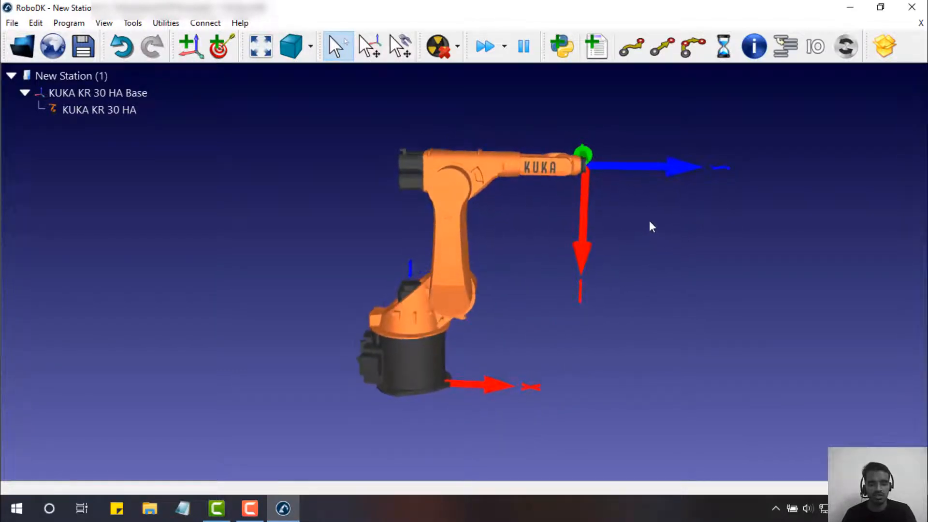
{"action": "key", "text": "alt"}
{"action": "key", "text": "alt"}
{"action": "key", "text": "alt"}
{"action": "left_click_drag", "start_coordinate": [587, 185], "coordinate": [625, 252]}
- Orbit the view to inspect the robot's new pose, then bring up the Start menu
{"action": "left_click_drag", "start_coordinate": [715, 180], "coordinate": [924, 178]}
{"action": "scroll", "coordinate": [698, 201], "scroll_direction": "down", "scroll_amount": 5}
{"action": "left_click_drag", "start_coordinate": [659, 197], "coordinate": [837, 201]}
{"action": "left_click_drag", "start_coordinate": [626, 219], "coordinate": [439, 209]}
{"action": "left_click_drag", "start_coordinate": [738, 210], "coordinate": [759, 175]}
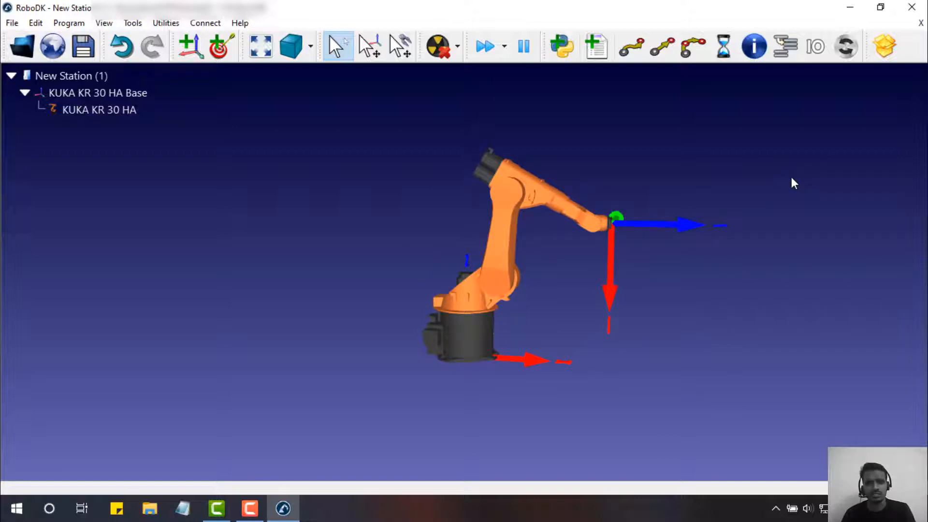
{"action": "left_click_drag", "start_coordinate": [802, 180], "coordinate": [770, 180]}
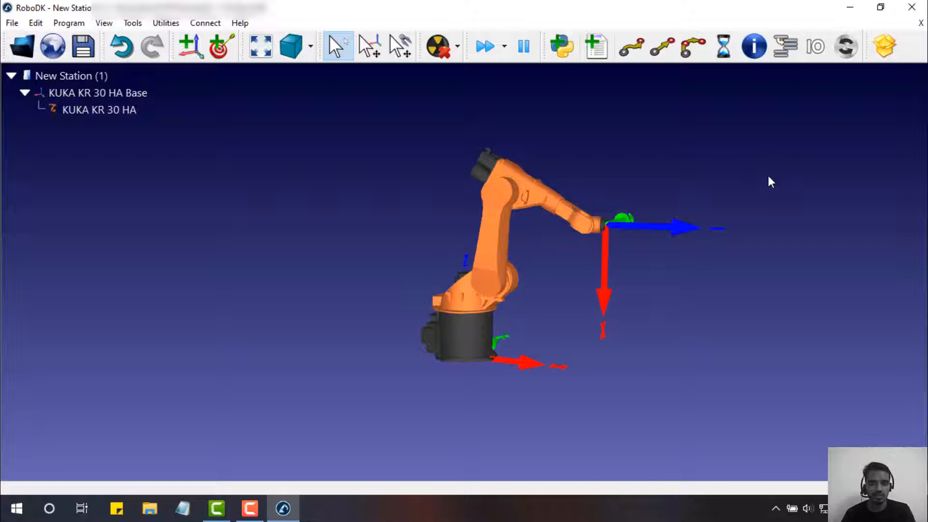
{"action": "left_click_drag", "start_coordinate": [780, 191], "coordinate": [738, 205]}
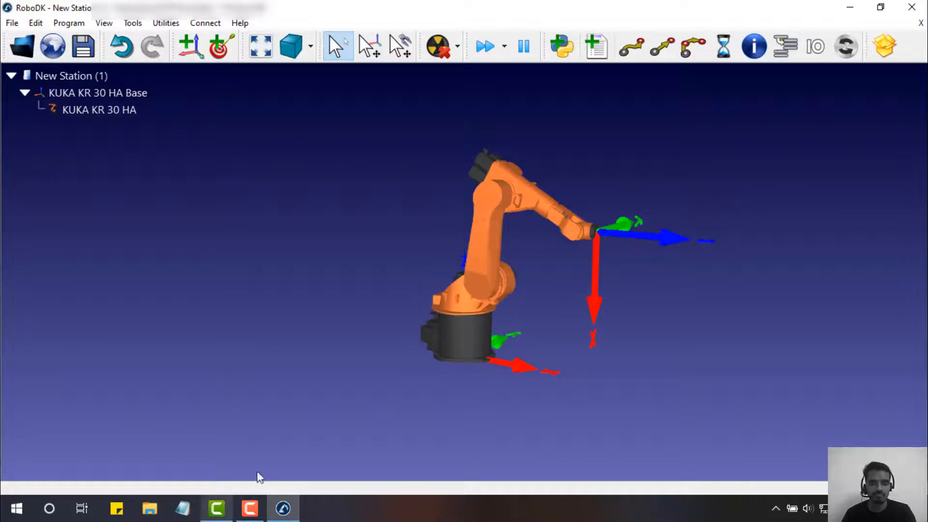
{"action": "left_click", "coordinate": [16, 508]}
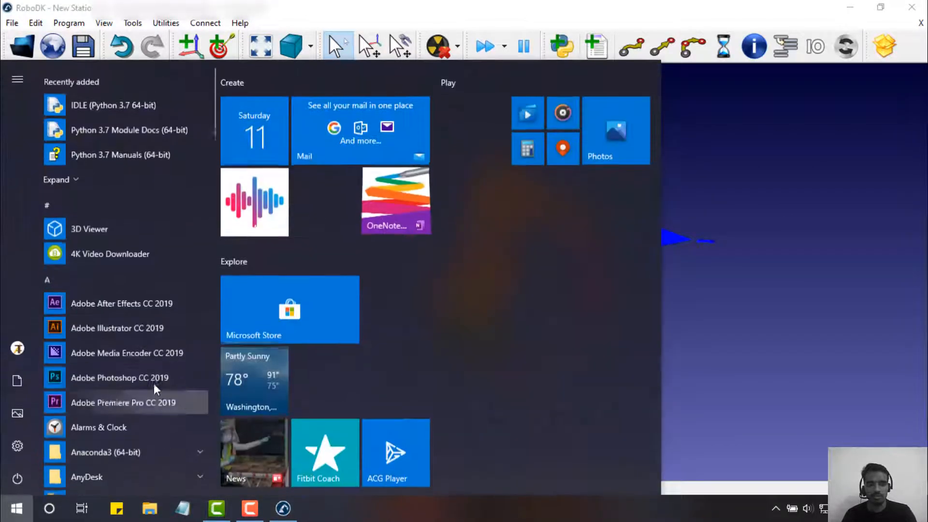
{"action": "left_click", "coordinate": [176, 366]}
{"action": "key", "text": "super"}
{"action": "type", "text": "solid"}
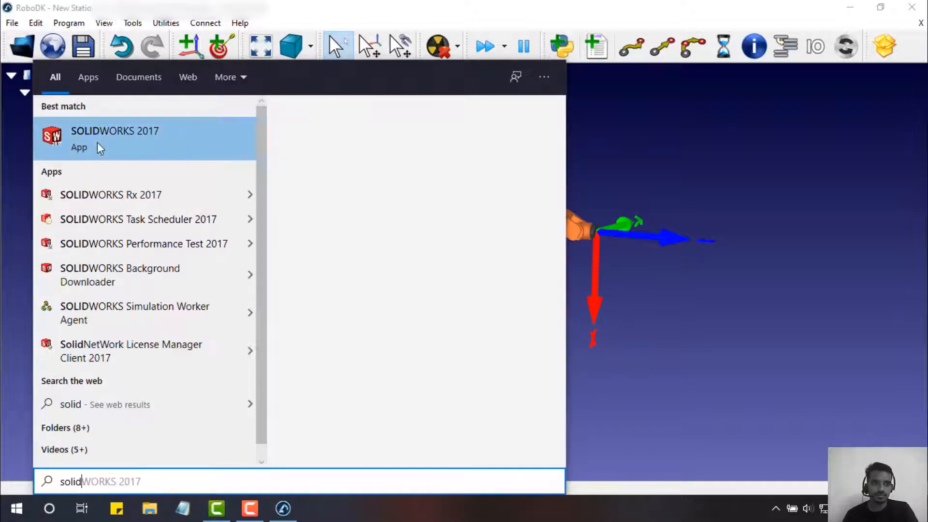
{"action": "left_click", "coordinate": [647, 172]}
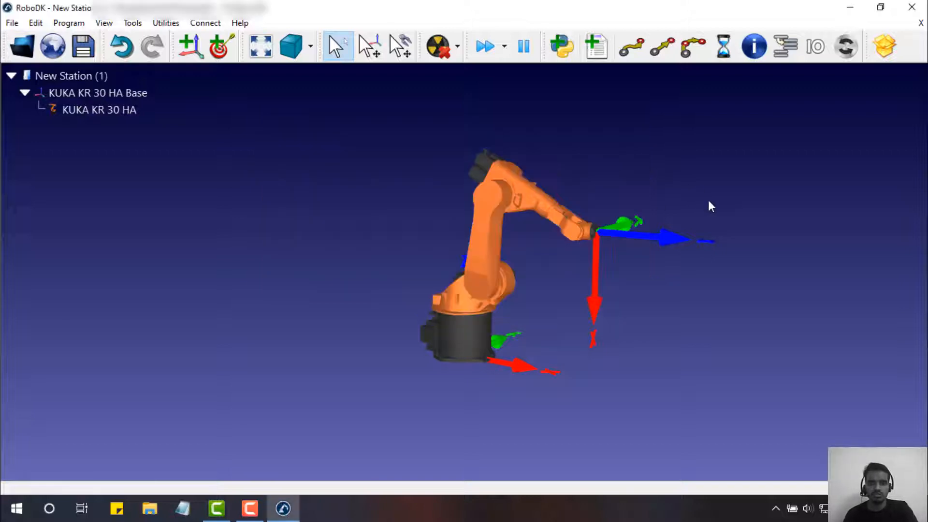
{"action": "left_click_drag", "start_coordinate": [628, 196], "coordinate": [648, 170]}
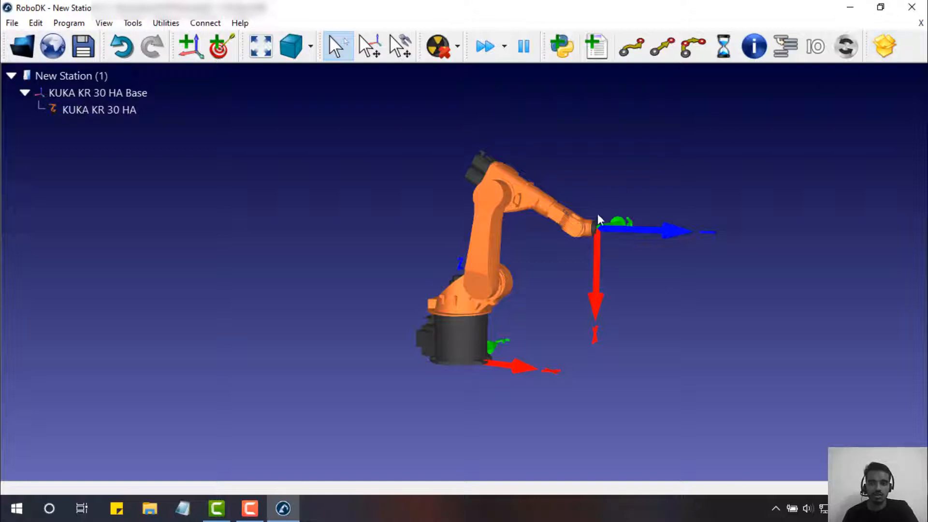
{"action": "left_click", "coordinate": [894, 50]}
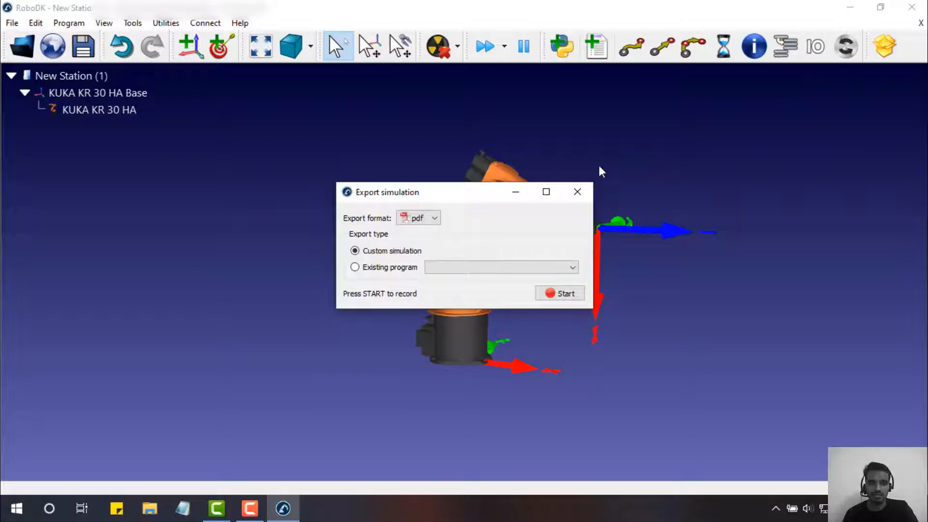
{"action": "left_click", "coordinate": [425, 220]}
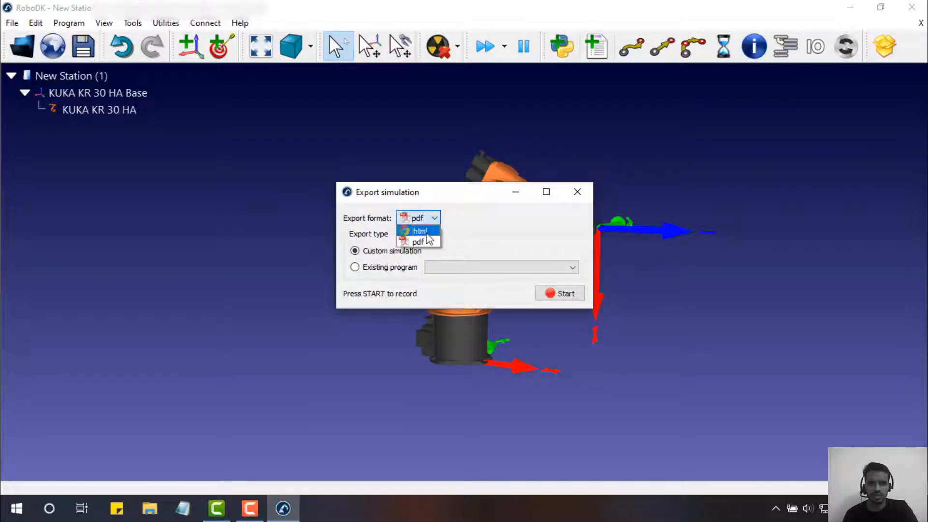
{"action": "left_click", "coordinate": [520, 214]}
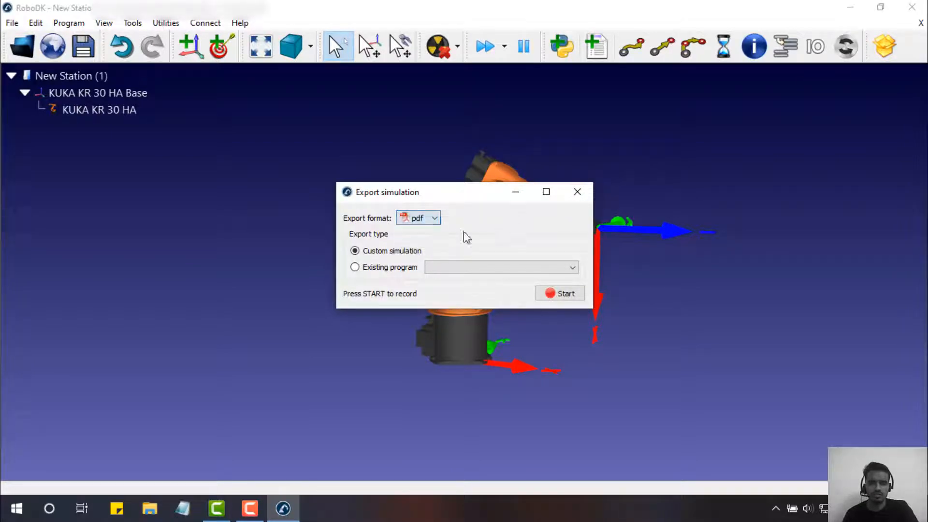
{"action": "left_click", "coordinate": [577, 192]}
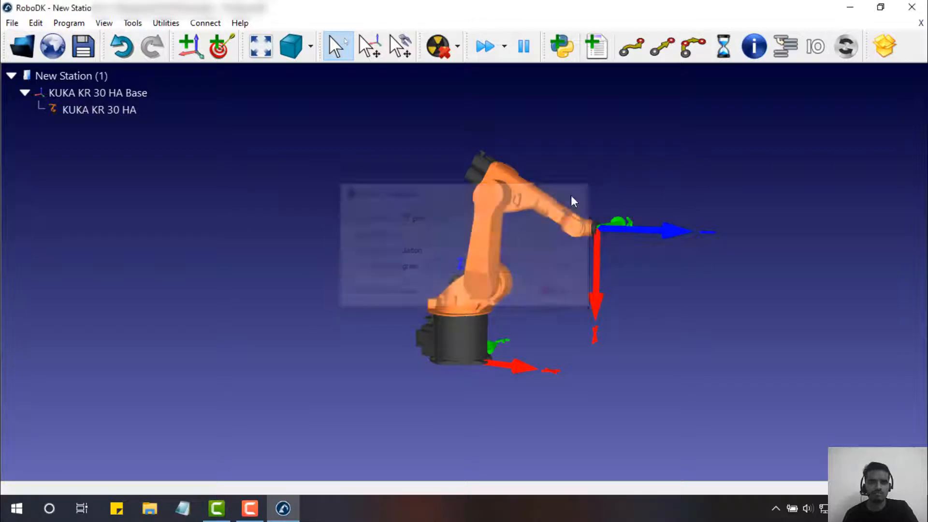
{"action": "right_click_drag", "start_coordinate": [273, 185], "coordinate": [312, 162]}
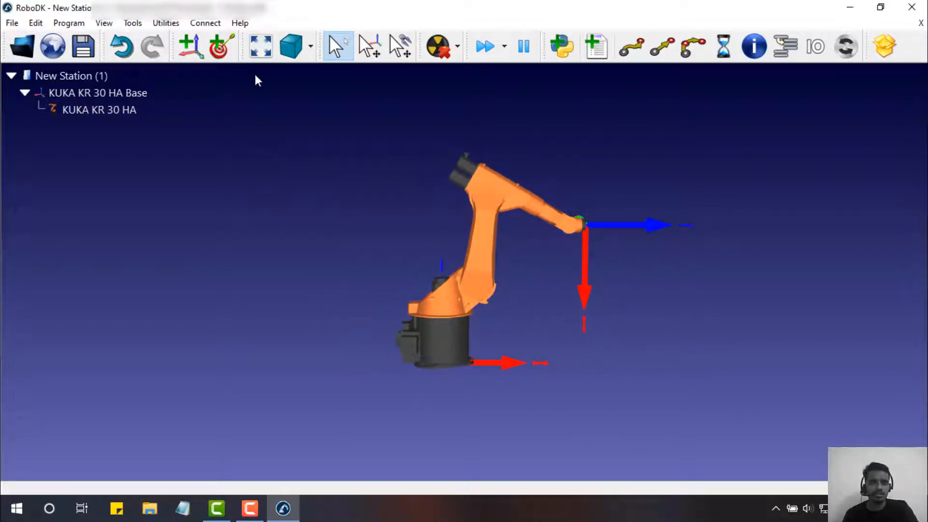
{"action": "right_click_drag", "start_coordinate": [674, 149], "coordinate": [280, 101]}
- Add Target 1, jog the arm further up and right, and save it as Target 2
{"action": "left_click", "coordinate": [221, 47]}
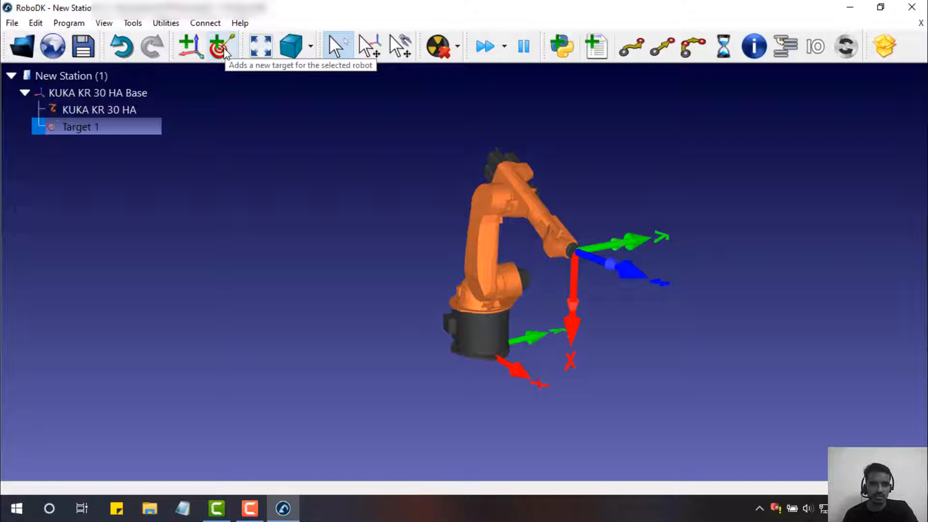
{"action": "left_click_drag", "start_coordinate": [581, 257], "coordinate": [663, 192], "text": "alt+shift"}
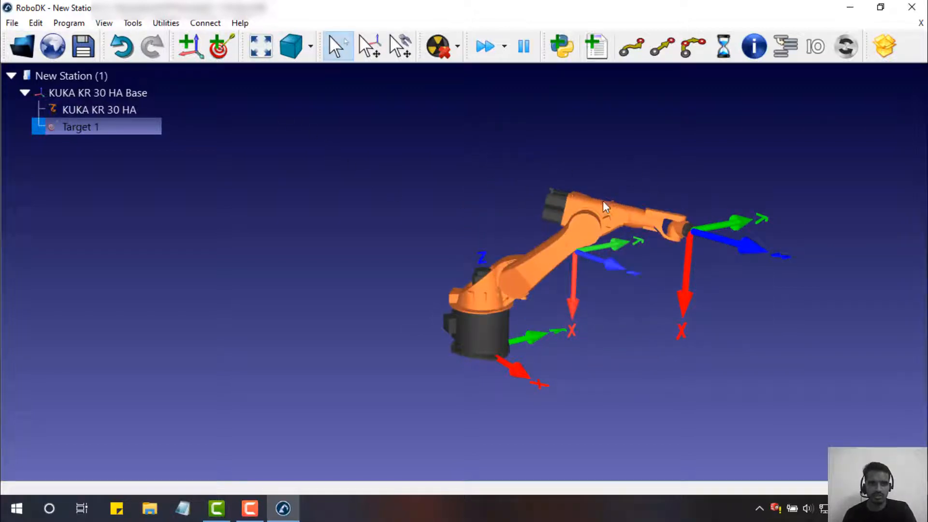
{"action": "left_click", "coordinate": [220, 46]}
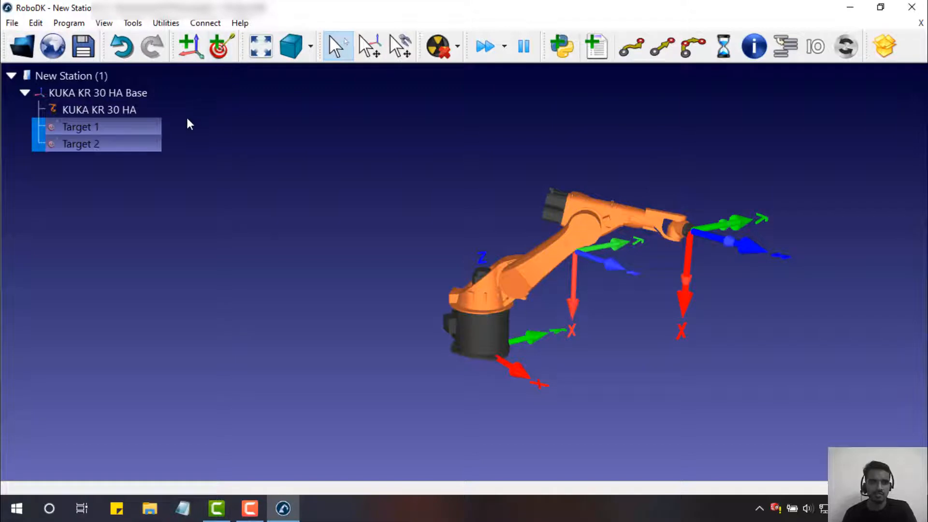
- Test the robot moving between Target 1 and Target 2, viewing it from several angles
{"action": "double_click", "coordinate": [91, 130]}
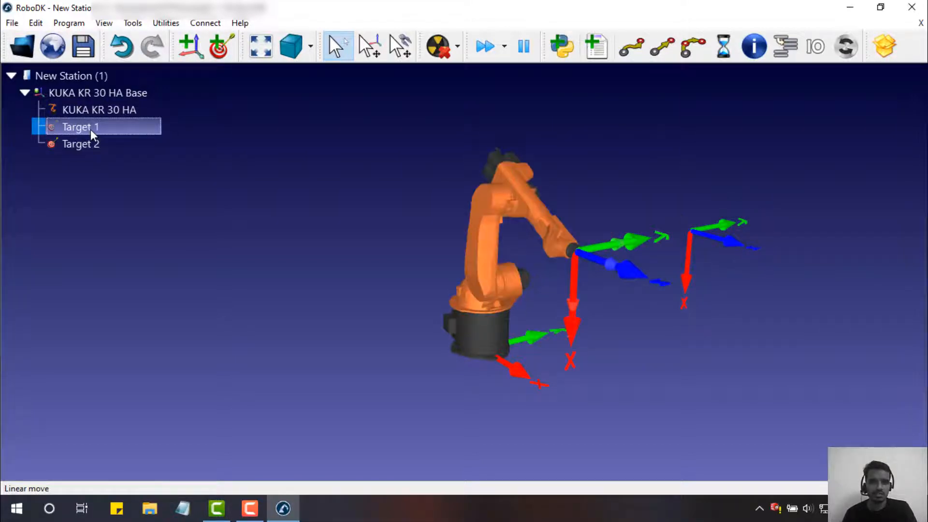
{"action": "double_click", "coordinate": [93, 145]}
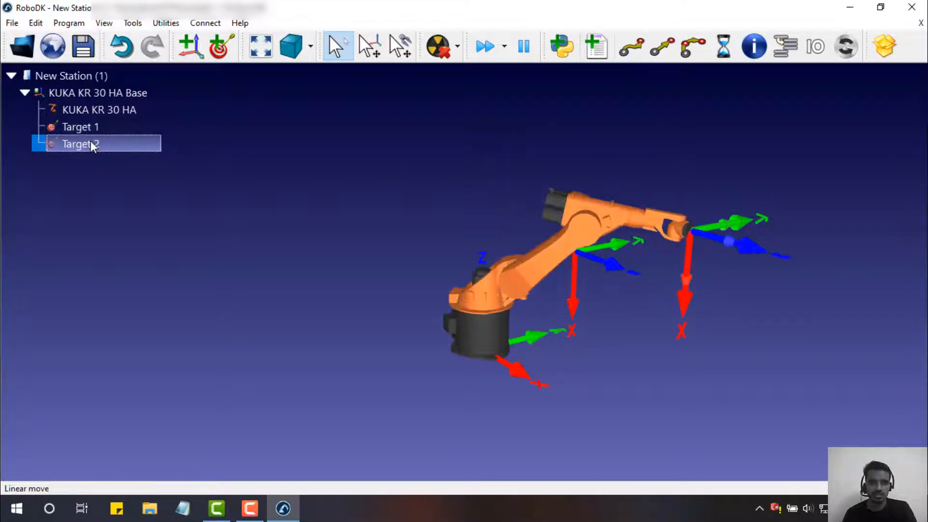
{"action": "double_click", "coordinate": [91, 134]}
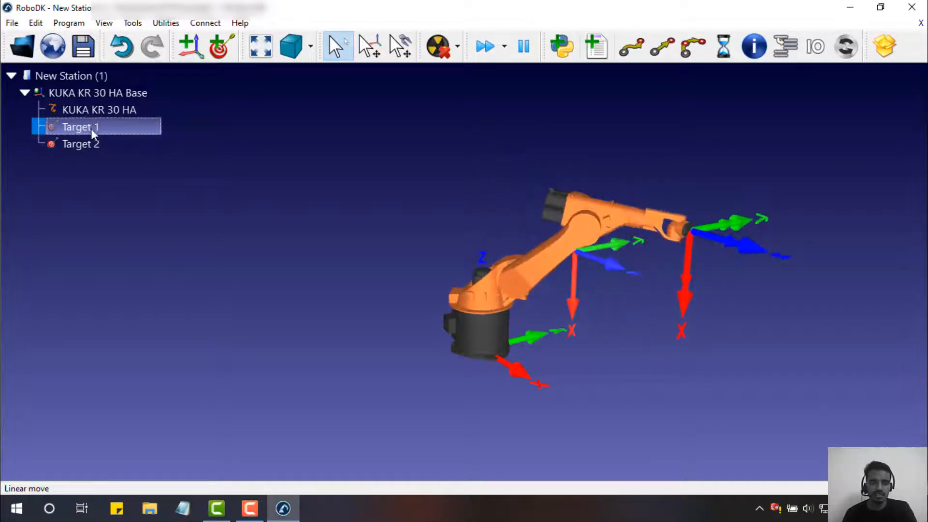
{"action": "right_click_drag", "start_coordinate": [344, 189], "coordinate": [192, 221]}
{"action": "left_click_drag", "start_coordinate": [209, 190], "coordinate": [396, 215]}
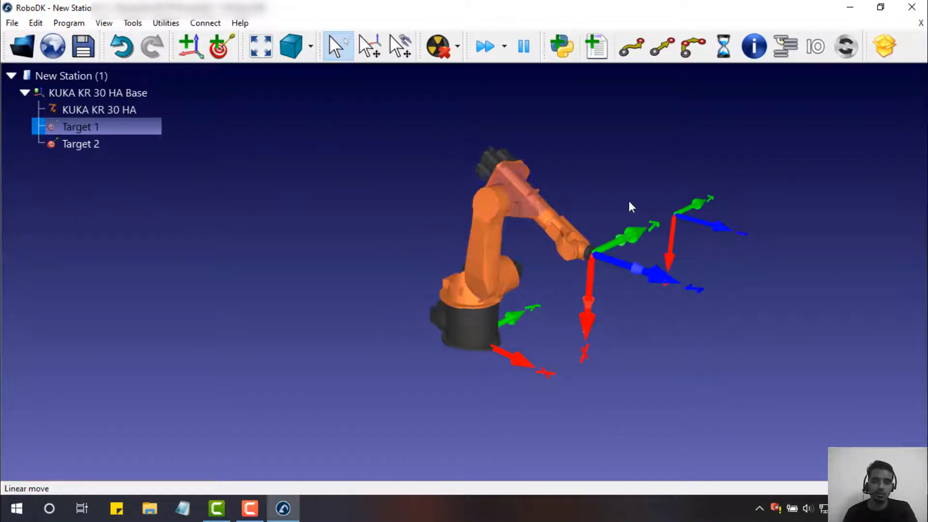
{"action": "left_click_drag", "start_coordinate": [768, 210], "coordinate": [423, 190]}
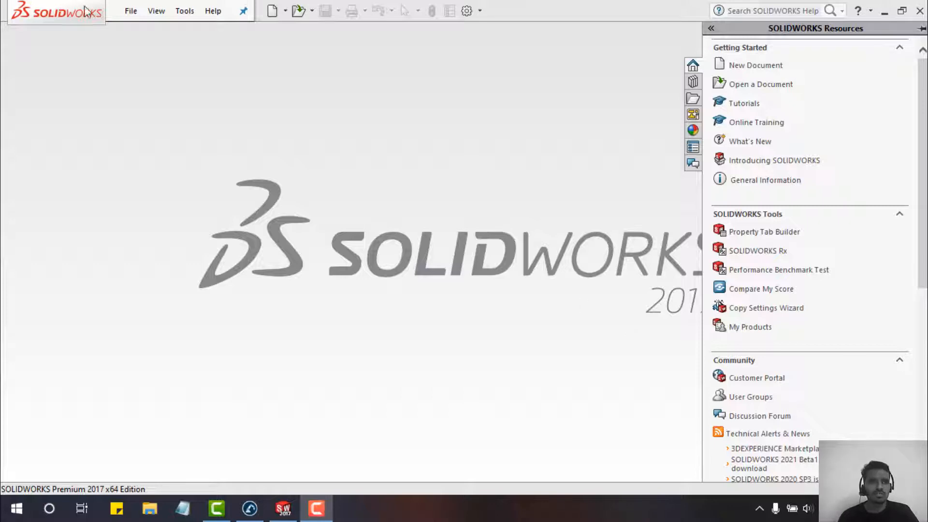
- Create a new SOLIDWORKS Part document via File > New
{"action": "left_click", "coordinate": [130, 12]}
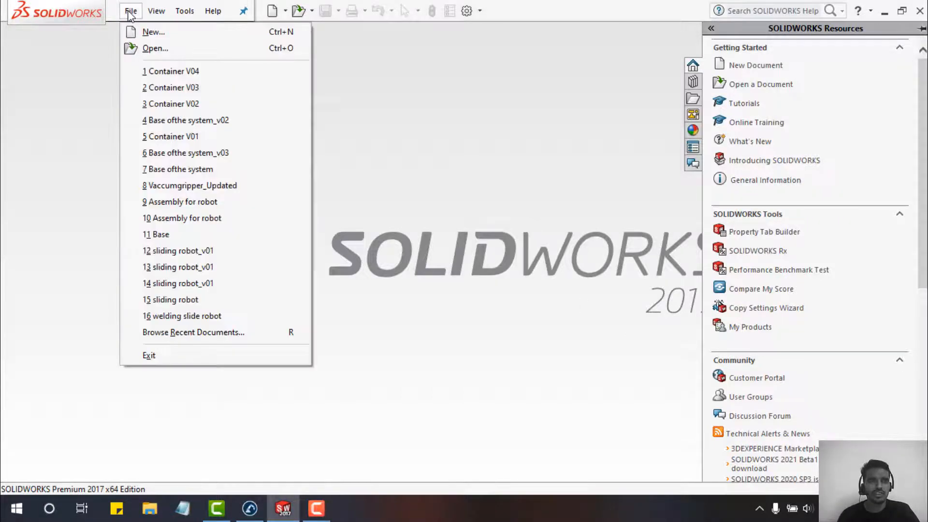
{"action": "left_click", "coordinate": [140, 32]}
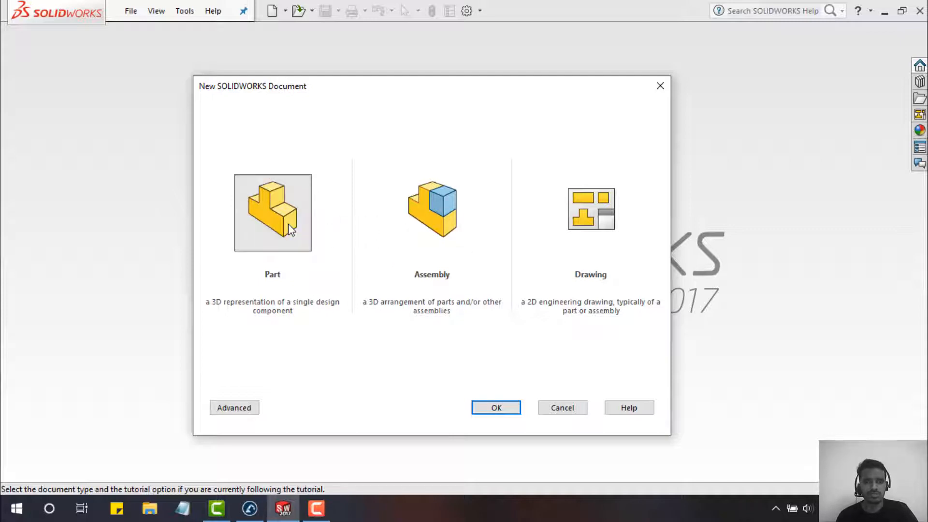
{"action": "left_click", "coordinate": [492, 406]}
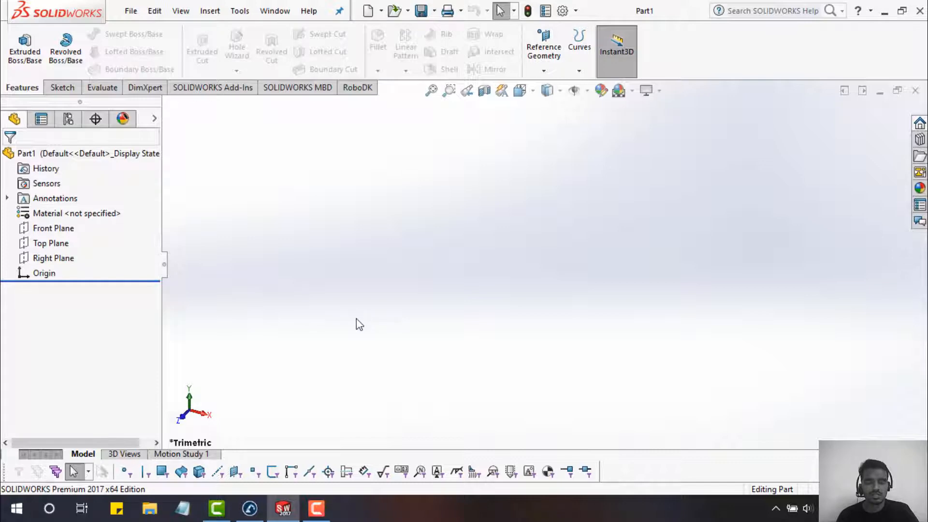
- Start a sketch on the Top Plane and draw a corner rectangle ending at the origin
{"action": "left_click", "coordinate": [56, 244]}
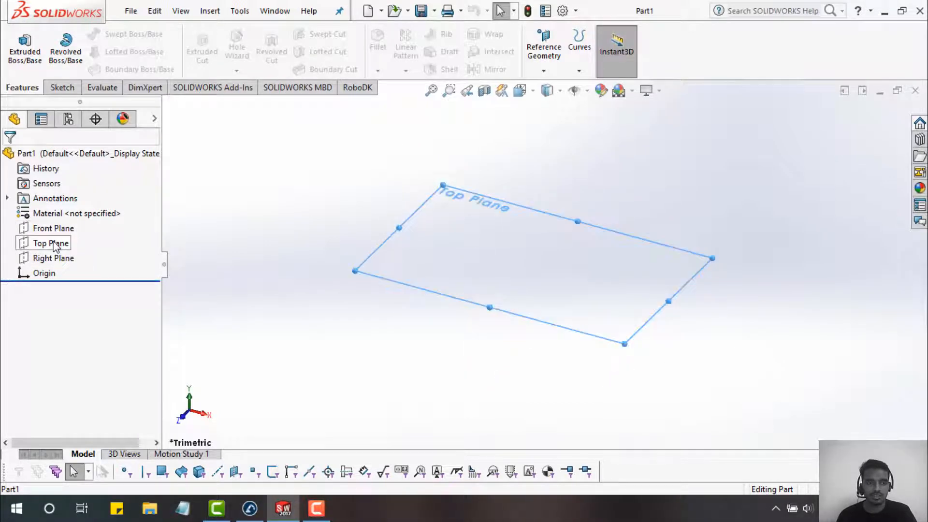
{"action": "right_click", "coordinate": [56, 246]}
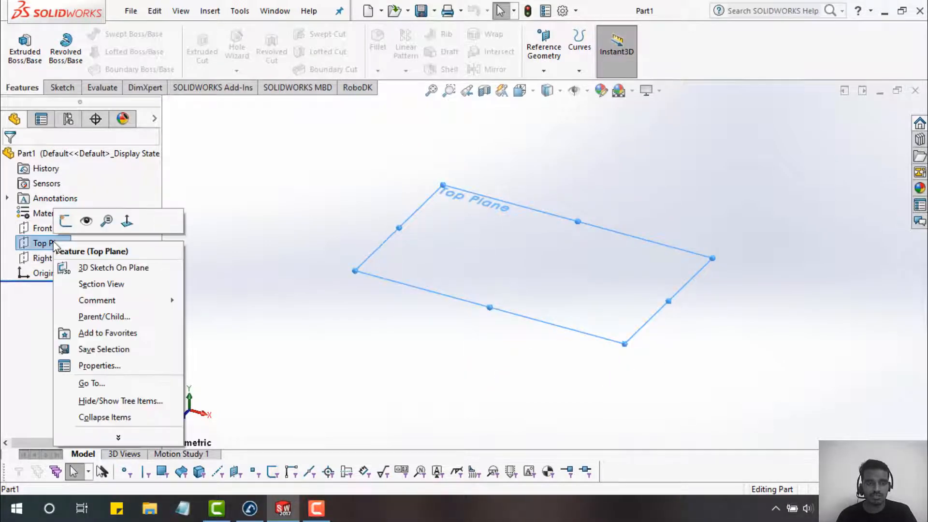
{"action": "left_click", "coordinate": [67, 221]}
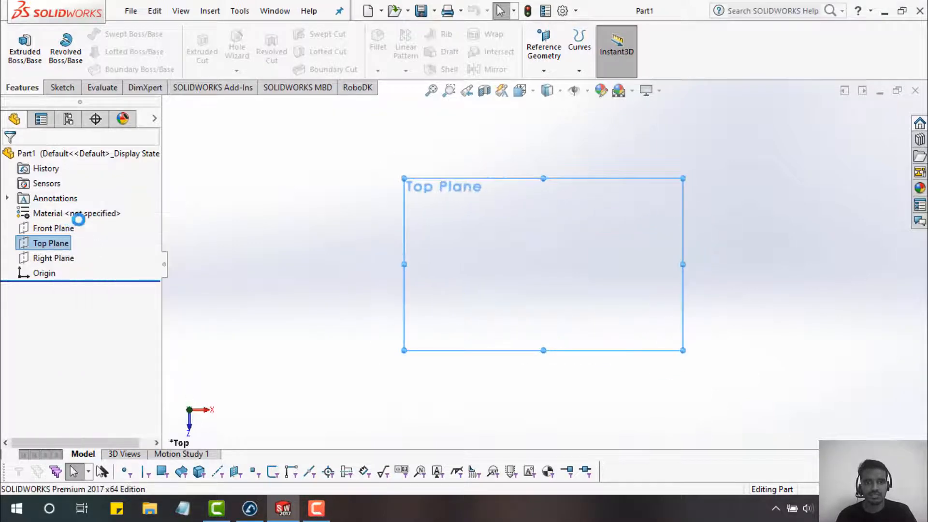
{"action": "scroll", "coordinate": [553, 259], "scroll_direction": "up", "scroll_amount": 1}
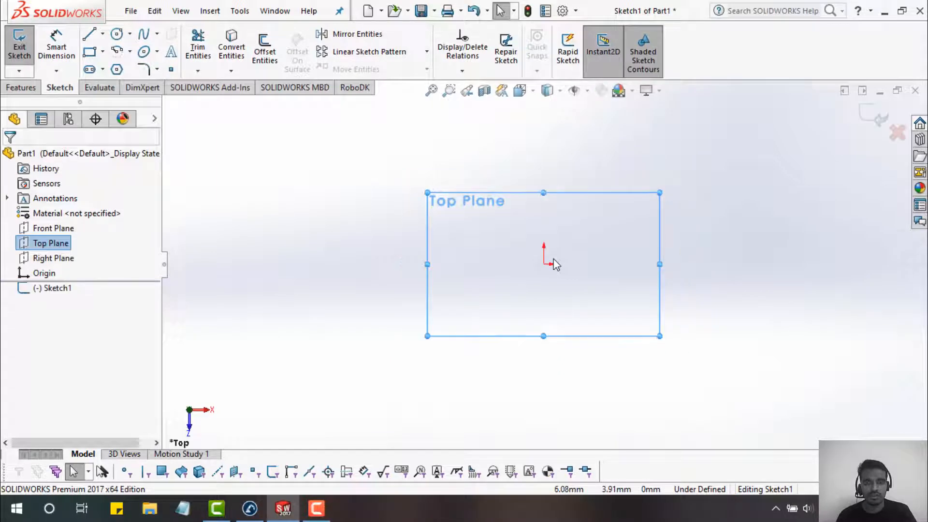
{"action": "scroll", "coordinate": [554, 259], "scroll_direction": "down", "scroll_amount": 4}
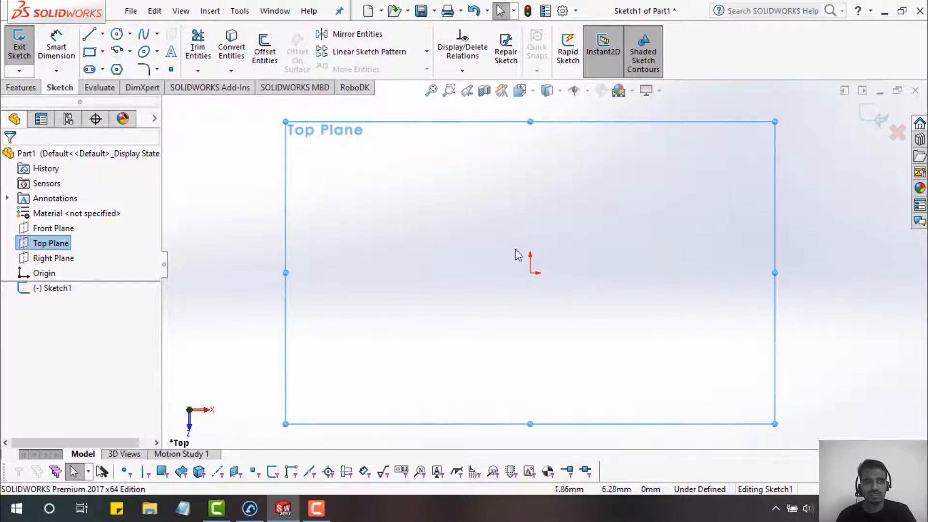
{"action": "left_click", "coordinate": [88, 52]}
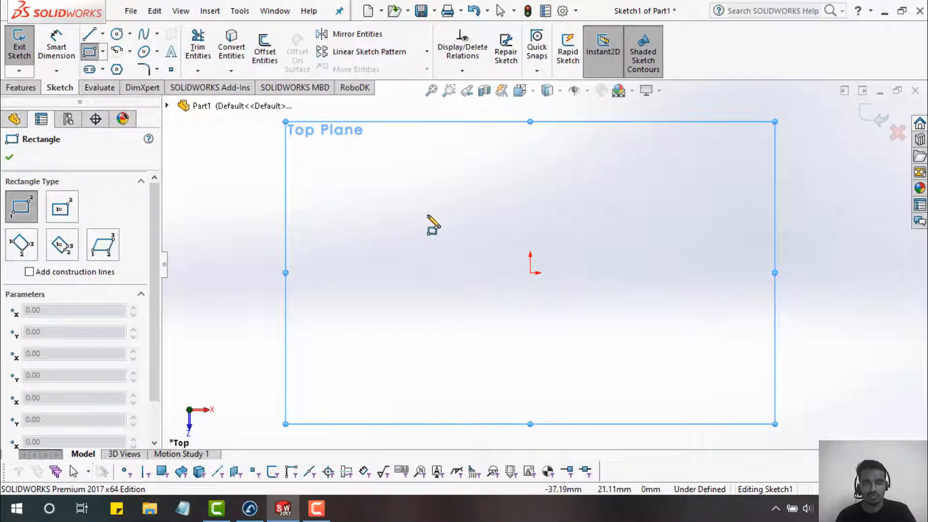
{"action": "left_click", "coordinate": [428, 214]}
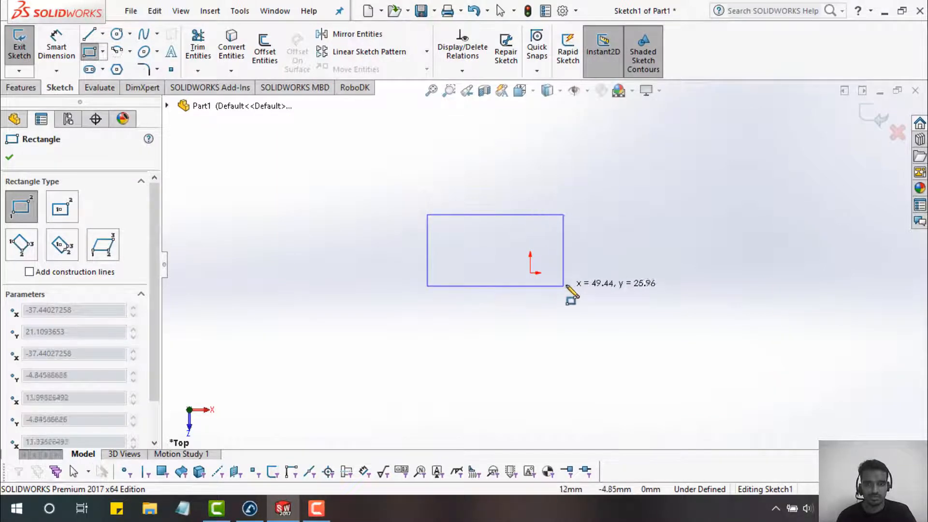
{"action": "left_click", "coordinate": [531, 273]}
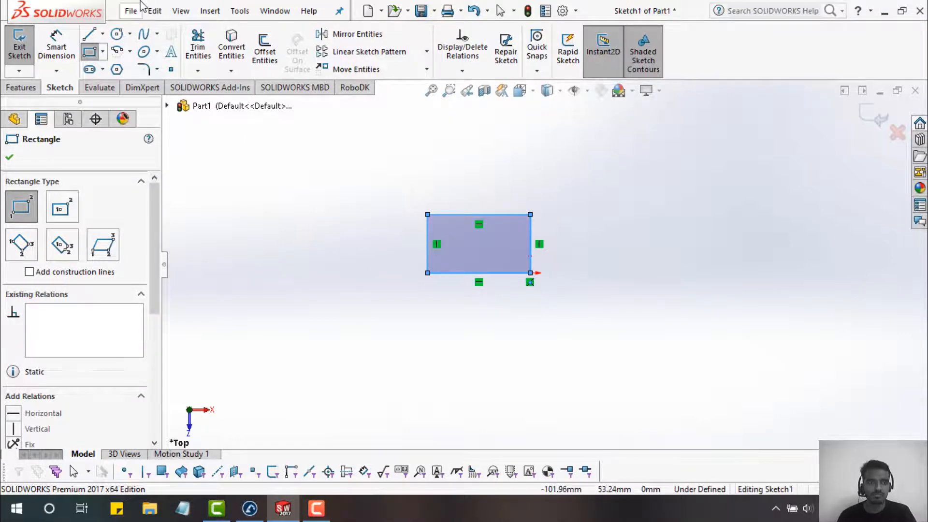
- Dimension the rectangle 500 wide and 800 mm tall so the sketch is fully defined
{"action": "left_click", "coordinate": [57, 45]}
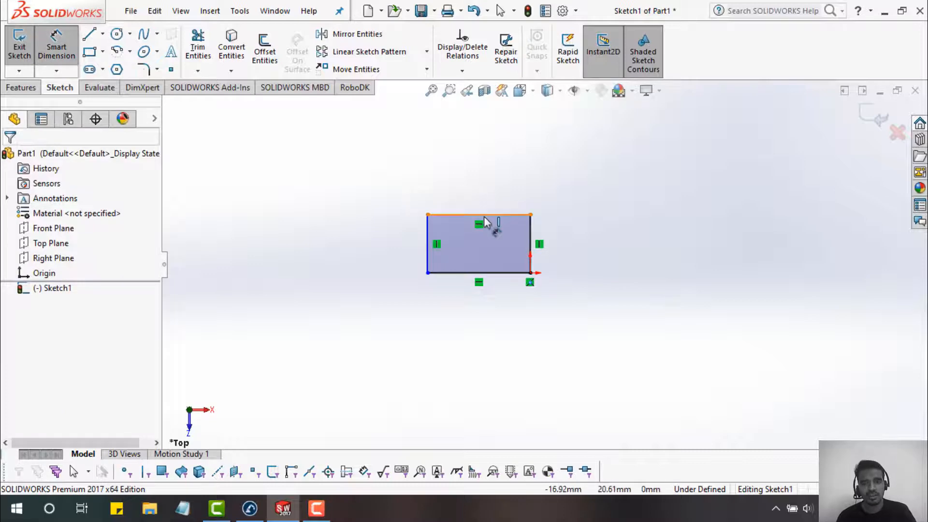
{"action": "left_click", "coordinate": [475, 177]}
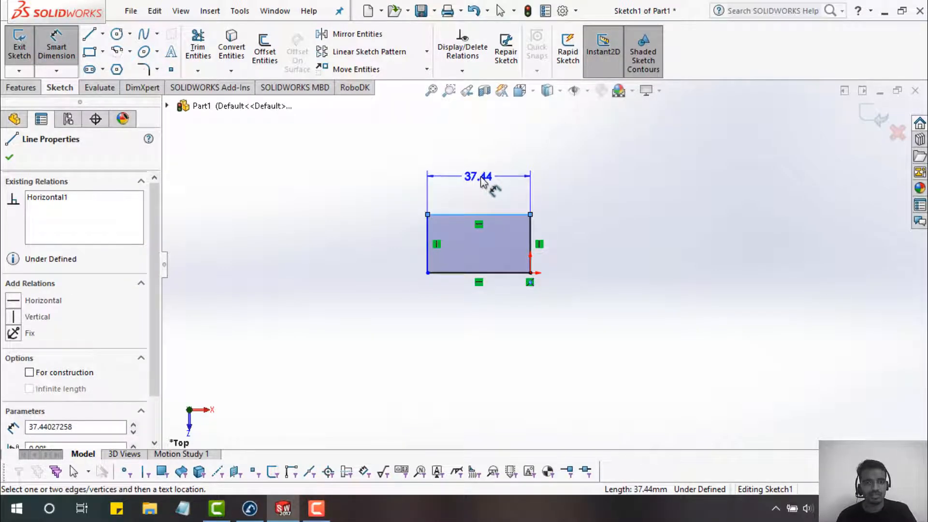
{"action": "left_click", "coordinate": [483, 181]}
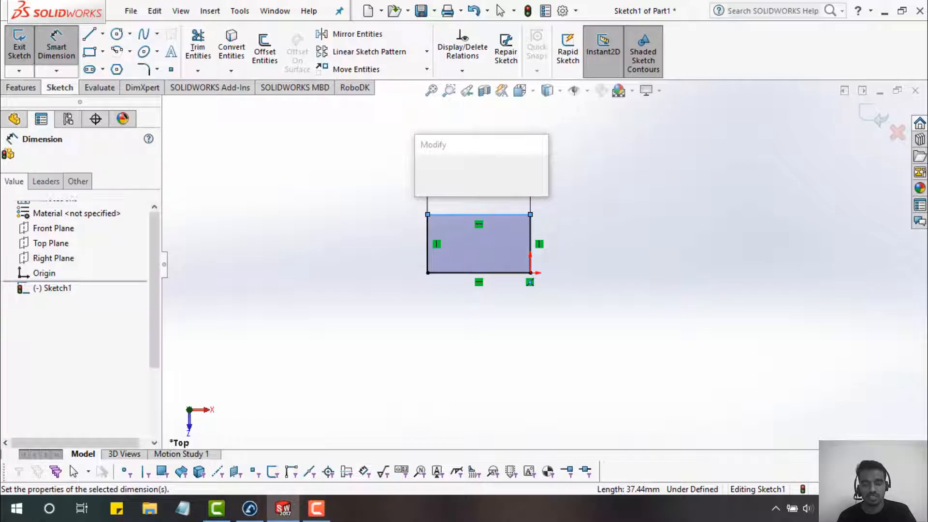
{"action": "key", "text": "Return"}
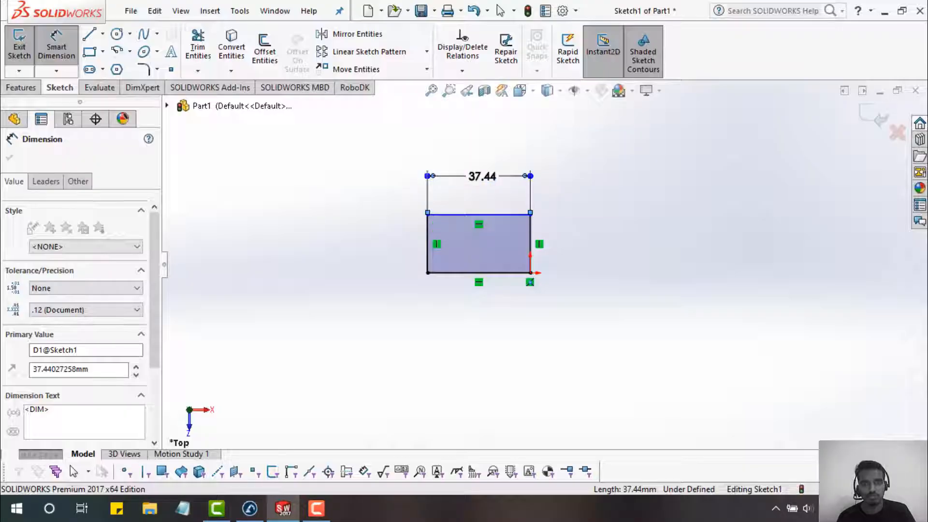
{"action": "type", "text": "50"}
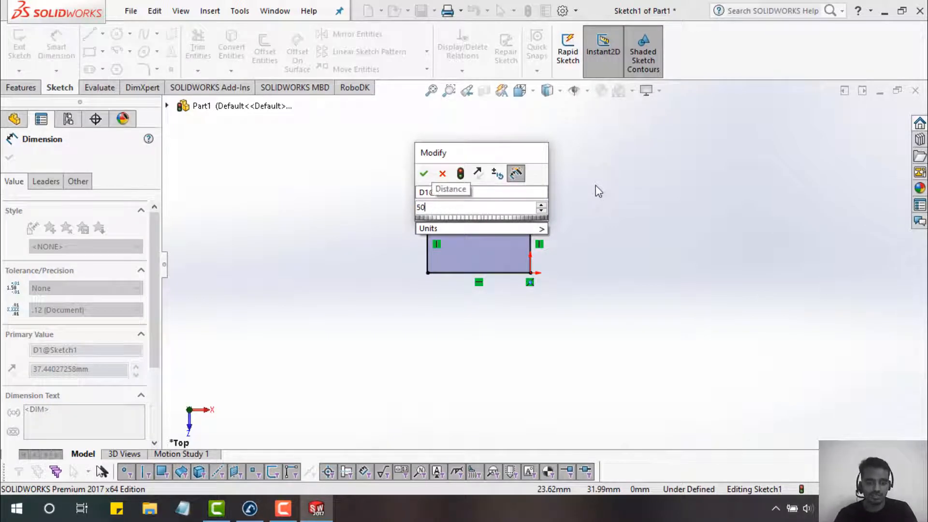
{"action": "key", "text": "Return"}
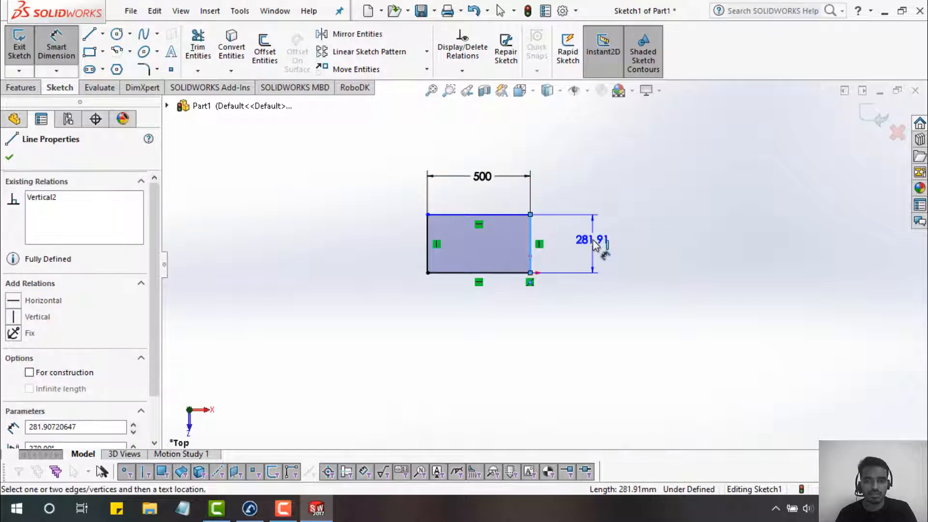
{"action": "left_click", "coordinate": [611, 253]}
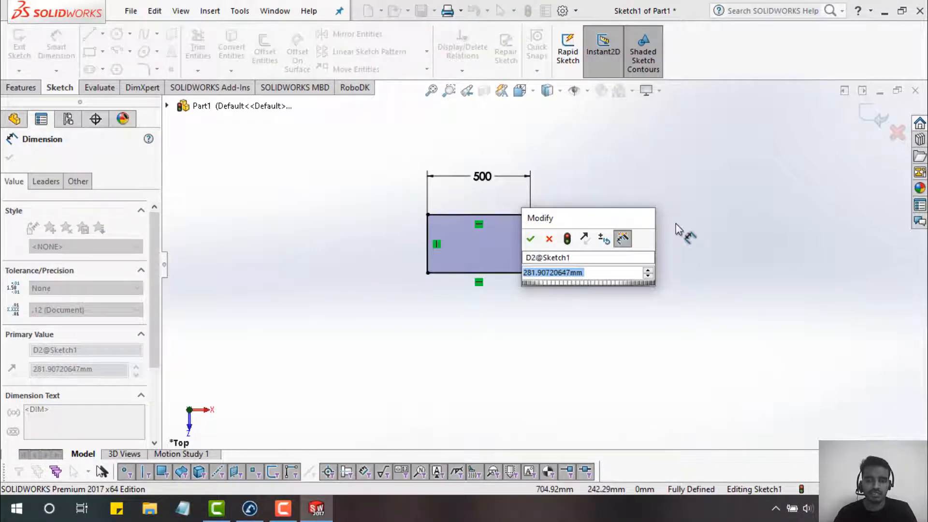
{"action": "type", "text": "80"}
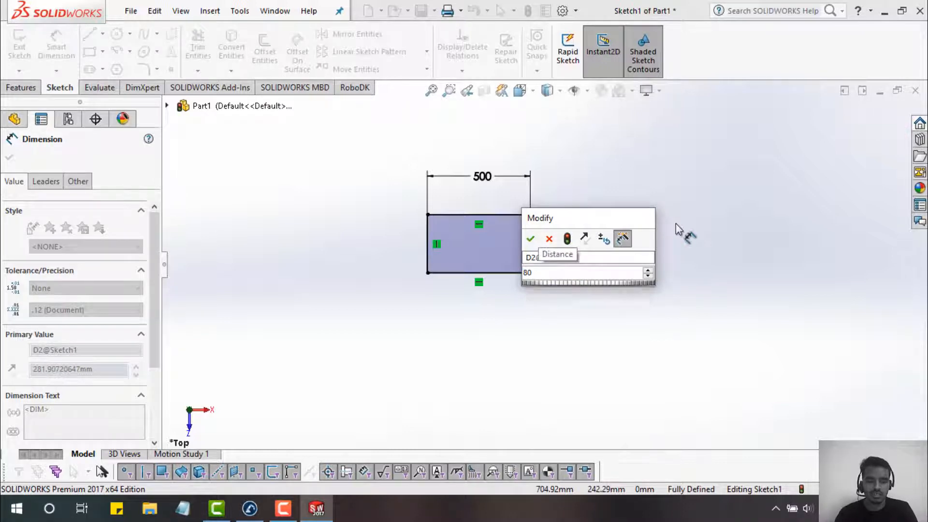
{"action": "type", "text": "mm"}
{"action": "key", "text": "Return"}
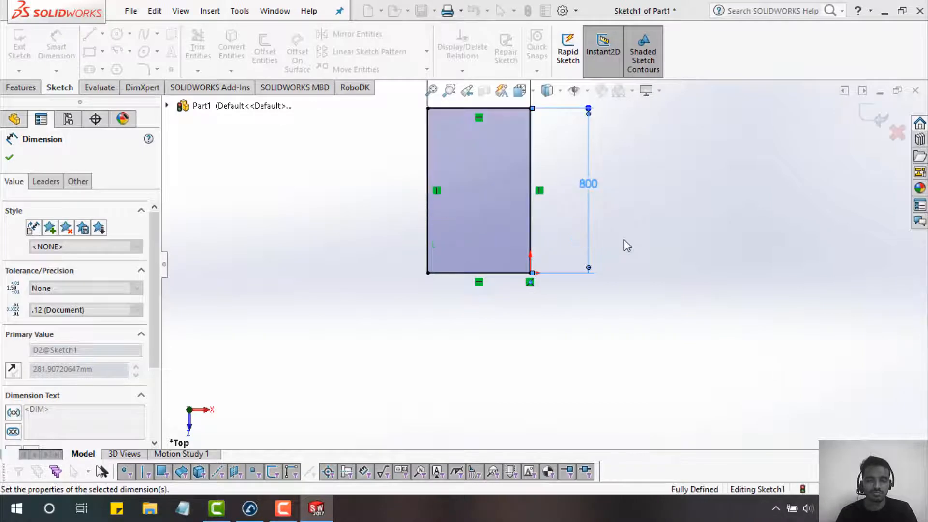
{"action": "scroll", "coordinate": [608, 224], "scroll_direction": "down", "scroll_amount": 2}
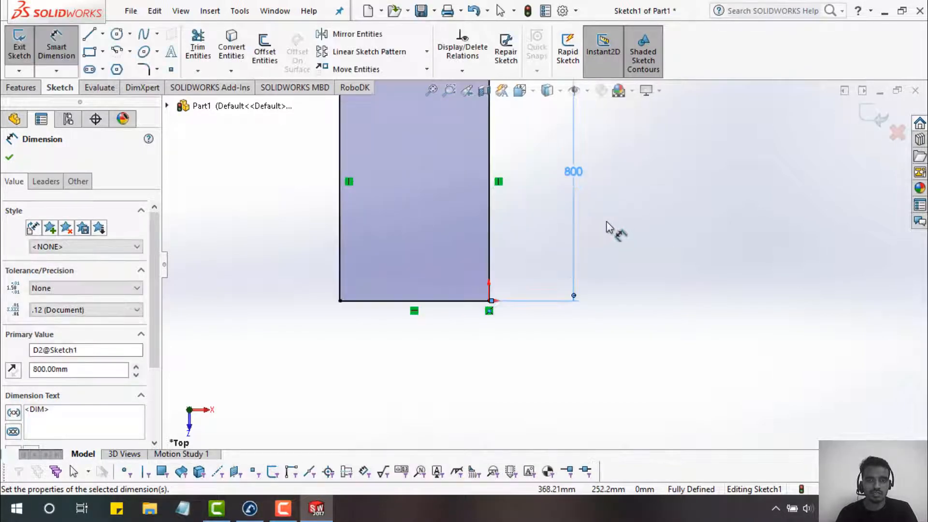
{"action": "scroll", "coordinate": [609, 228], "scroll_direction": "up", "scroll_amount": 3}
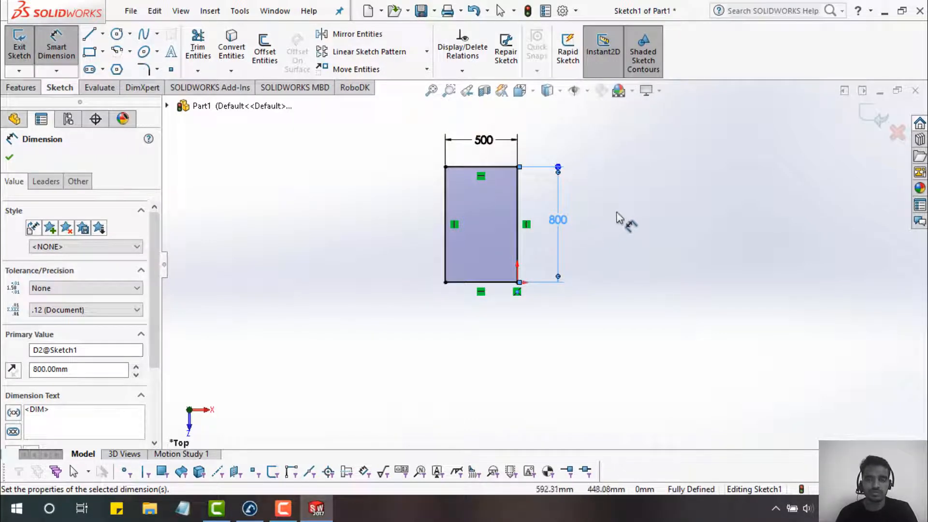
- Extrude the rectangle as a Blind boss 10 cm (100 mm) deep, creating Boss-Extrude1
{"action": "left_click", "coordinate": [21, 87]}
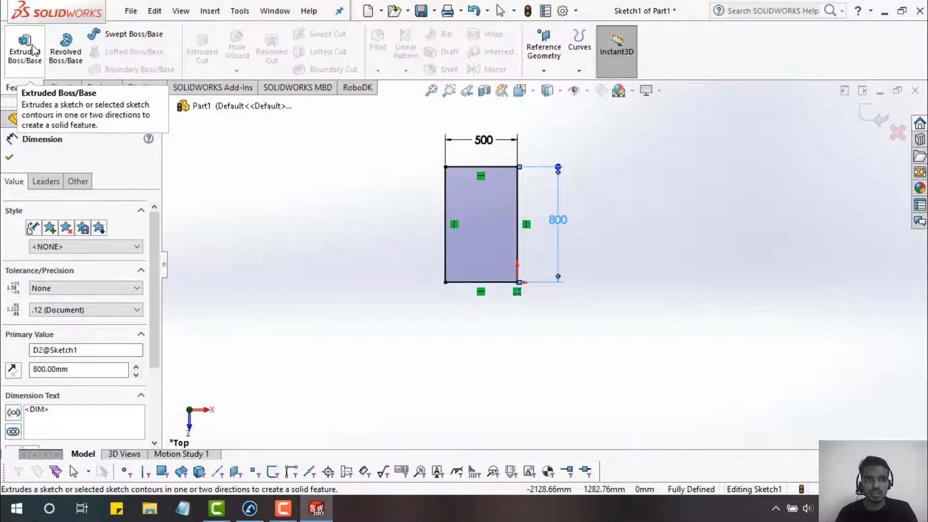
{"action": "left_click", "coordinate": [27, 60]}
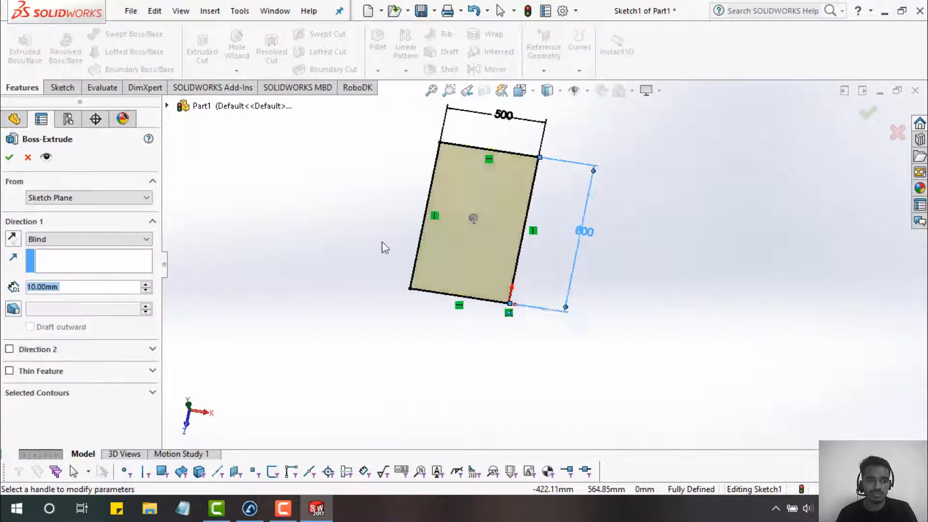
{"action": "left_click", "coordinate": [32, 291]}
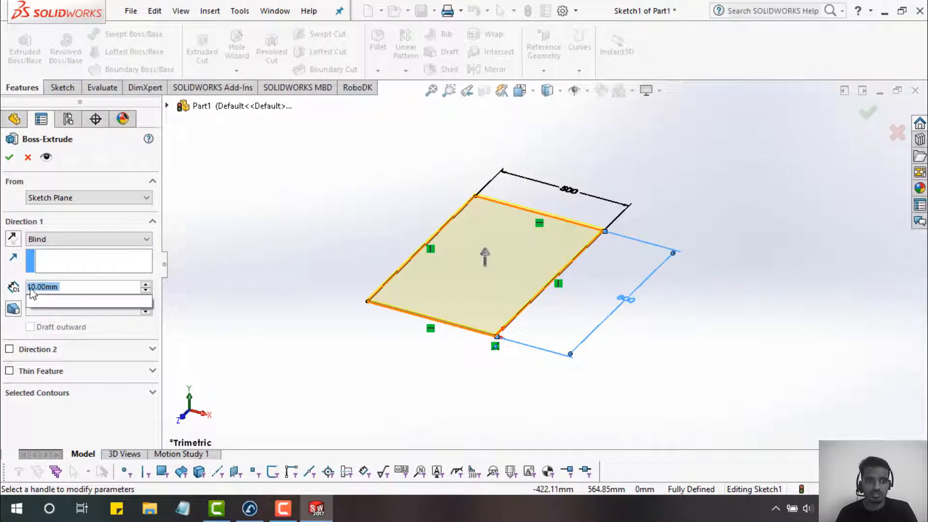
{"action": "left_click", "coordinate": [41, 287]}
{"action": "left_click", "coordinate": [33, 286]}
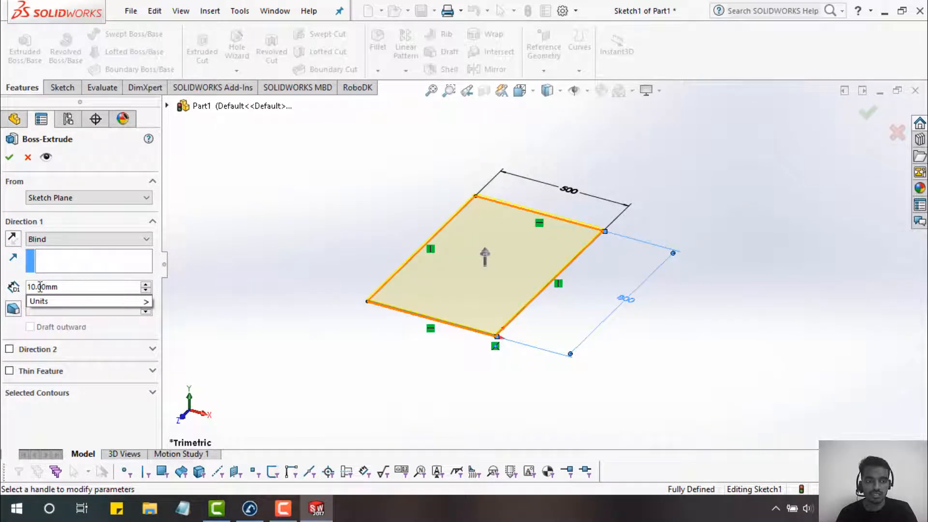
{"action": "left_click_drag", "start_coordinate": [42, 287], "coordinate": [33, 287]}
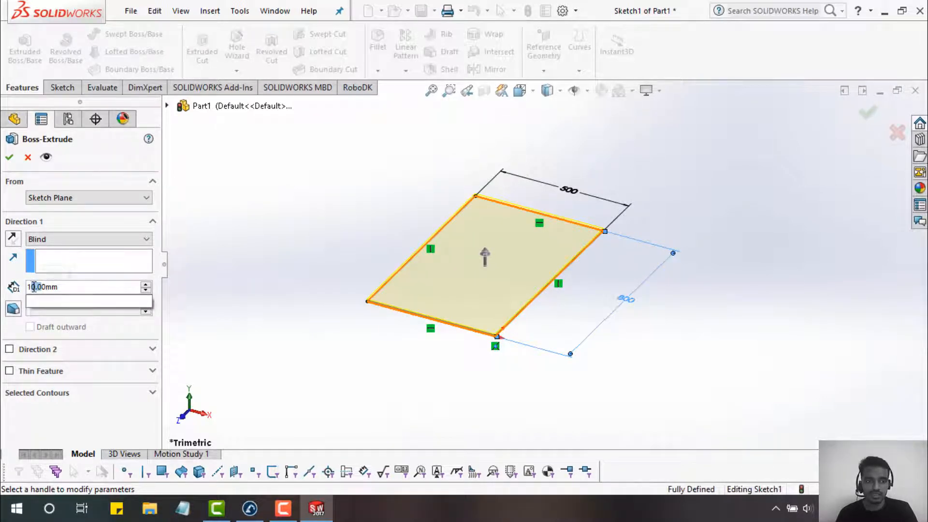
{"action": "left_click", "coordinate": [35, 286]}
{"action": "left_click_drag", "start_coordinate": [63, 284], "coordinate": [18, 288]}
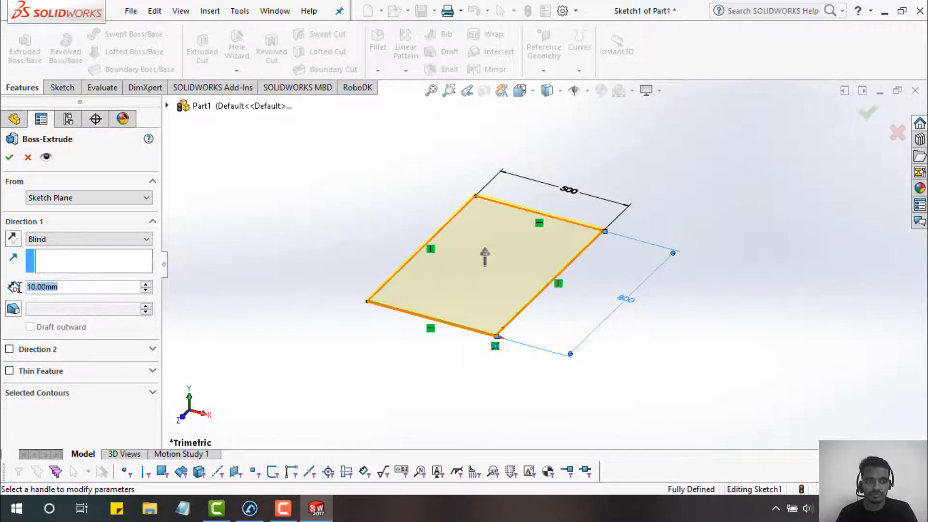
{"action": "type", "text": "1"}
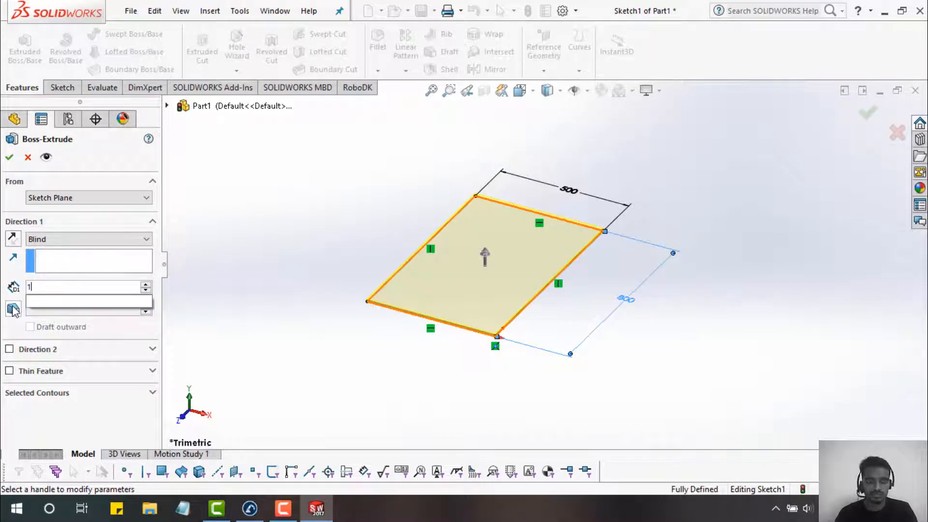
{"action": "type", "text": "0cm"}
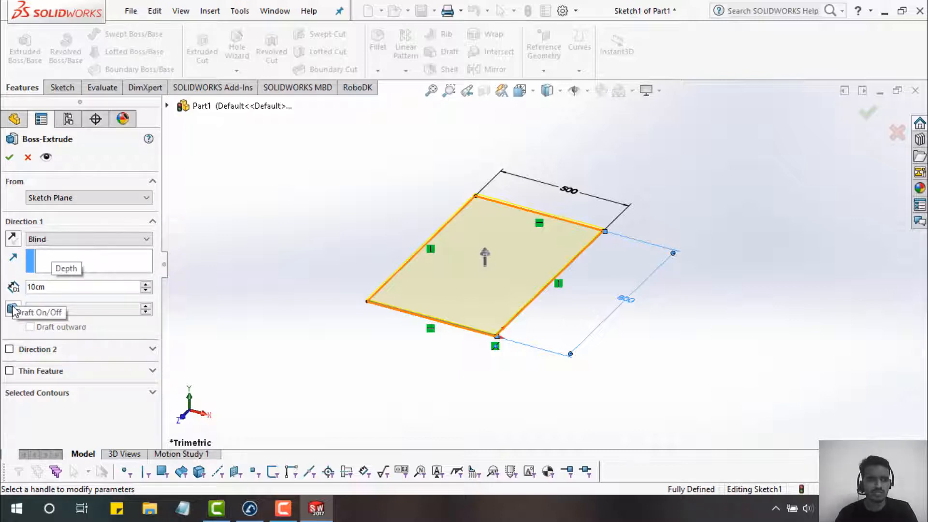
{"action": "key", "text": "Return"}
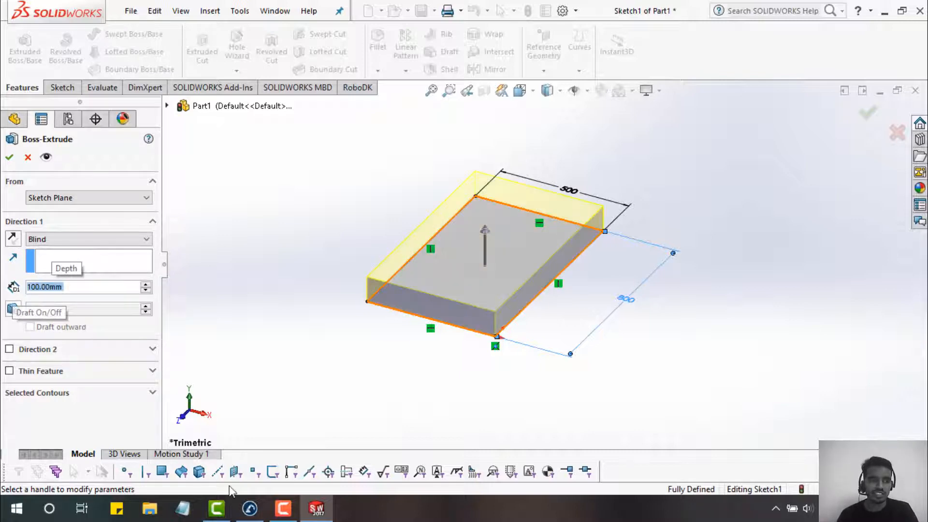
{"action": "left_click", "coordinate": [9, 156]}
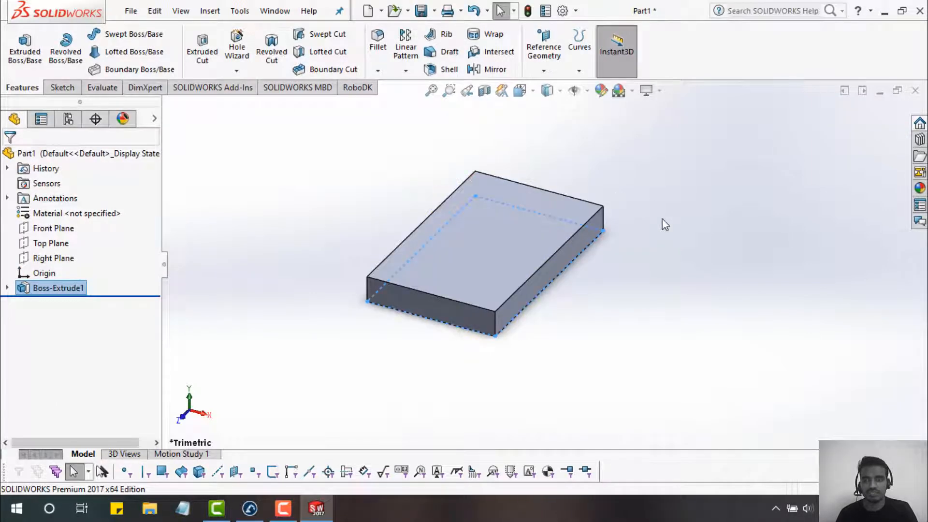
- Select the block's four vertical corner edges to preview a 10 mm fillet
{"action": "middle_click_drag", "start_coordinate": [636, 196], "coordinate": [645, 168]}
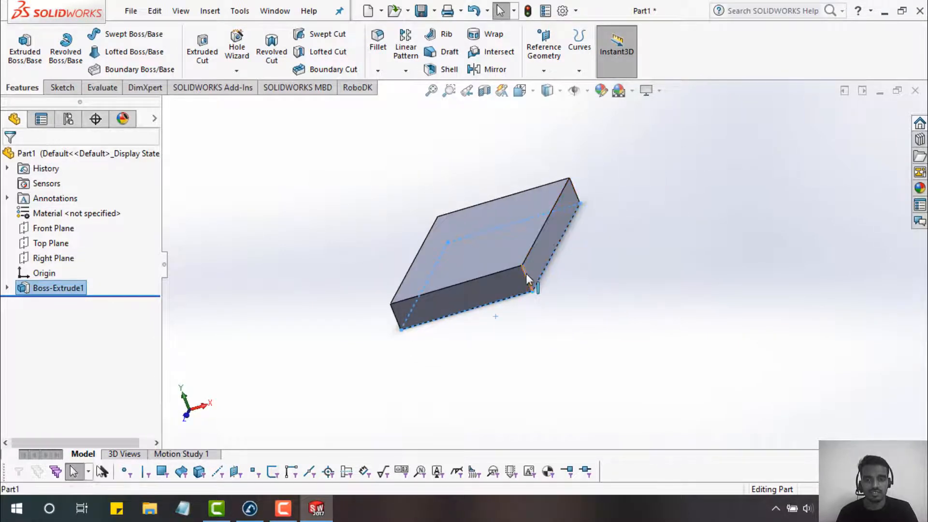
{"action": "left_click", "coordinate": [572, 190]}
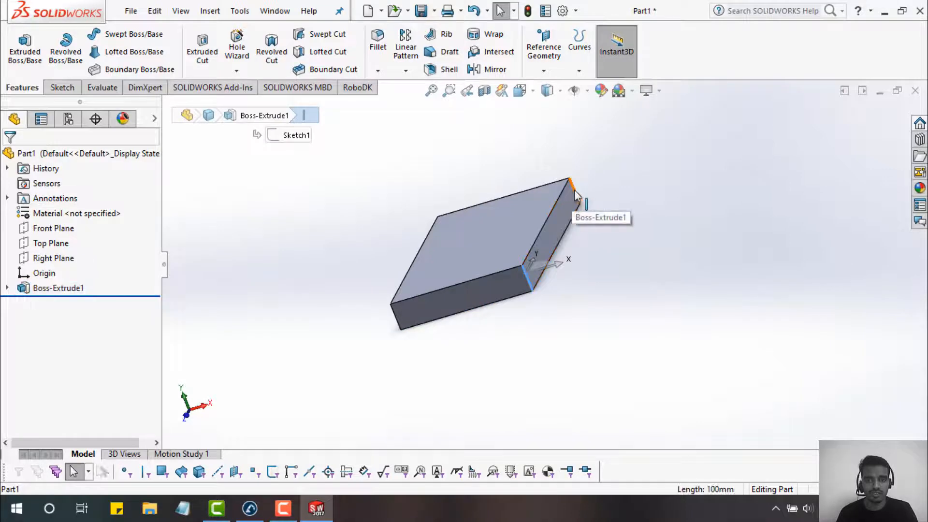
{"action": "left_click", "coordinate": [393, 323], "text": "ctrl"}
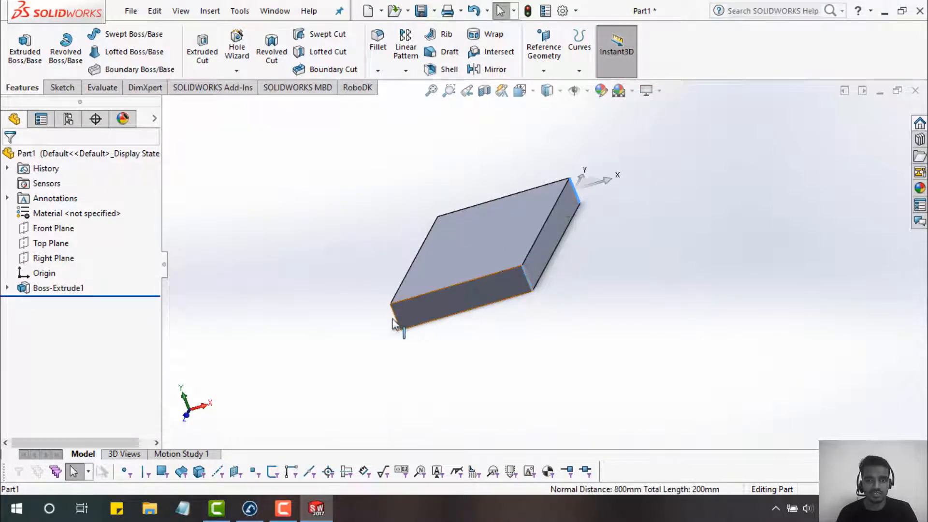
{"action": "left_click", "coordinate": [443, 286]}
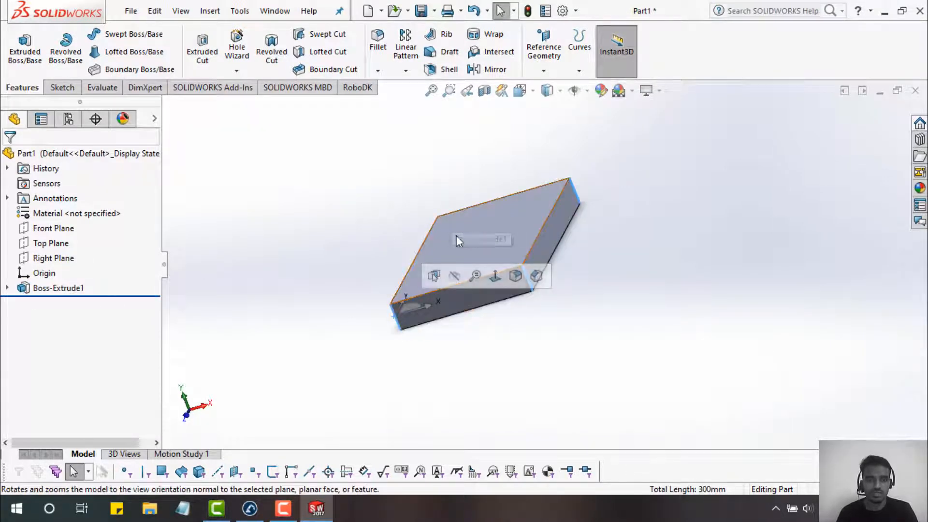
{"action": "middle_click_drag", "start_coordinate": [456, 236], "coordinate": [574, 249]}
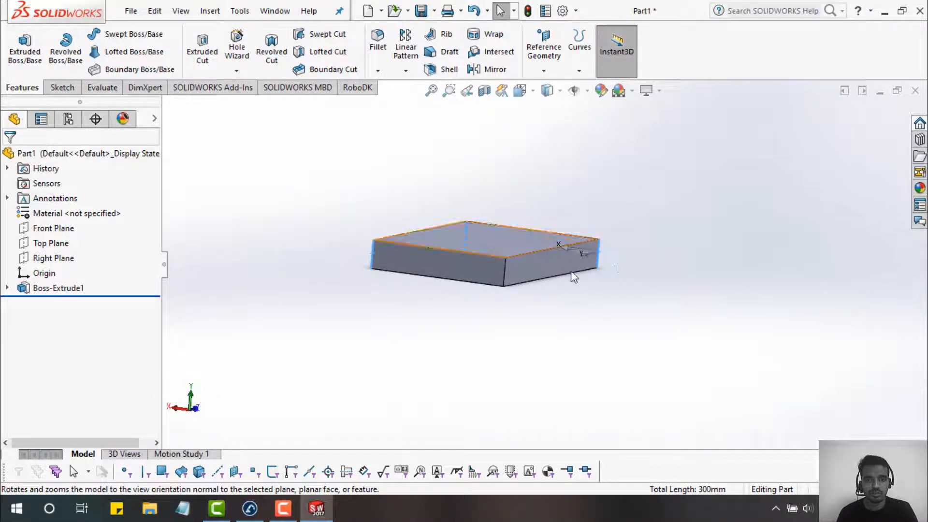
{"action": "left_click", "coordinate": [504, 271], "text": "ctrl"}
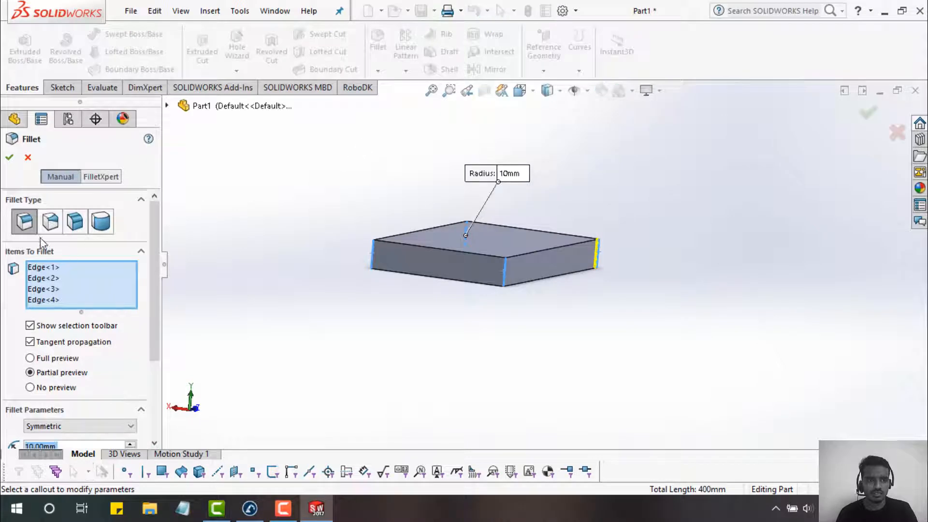
- Confirm the 10 mm fillet on the four edges and inspect the rounded block
{"action": "left_click", "coordinate": [11, 158]}
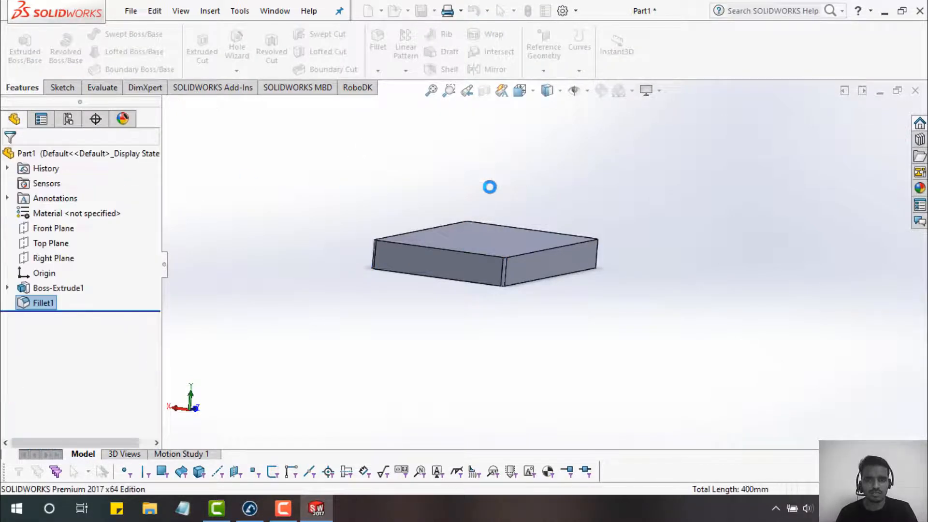
{"action": "middle_click_drag", "start_coordinate": [672, 178], "coordinate": [563, 312]}
{"action": "scroll", "coordinate": [562, 307], "scroll_direction": "down", "scroll_amount": 2}
{"action": "scroll", "coordinate": [562, 305], "scroll_direction": "up", "scroll_amount": 3}
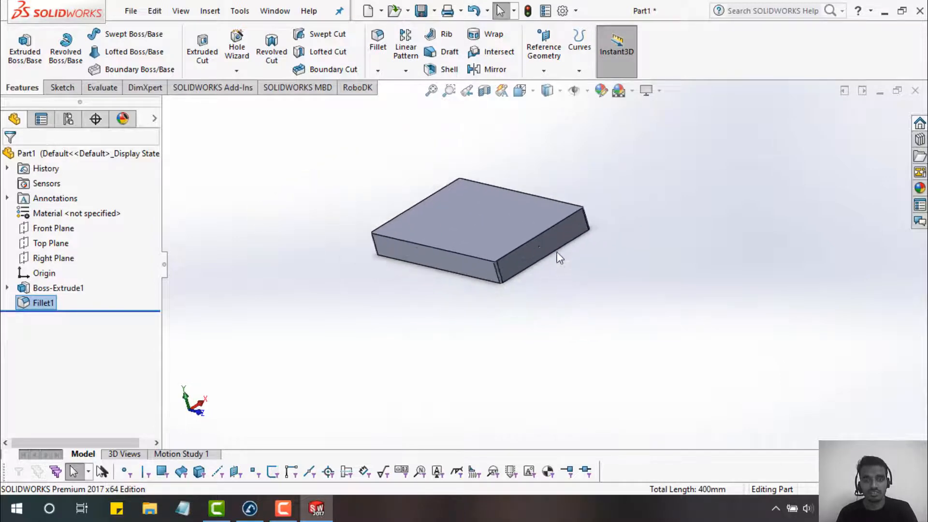
{"action": "scroll", "coordinate": [557, 252], "scroll_direction": "down", "scroll_amount": 3}
{"action": "key", "text": "space"}
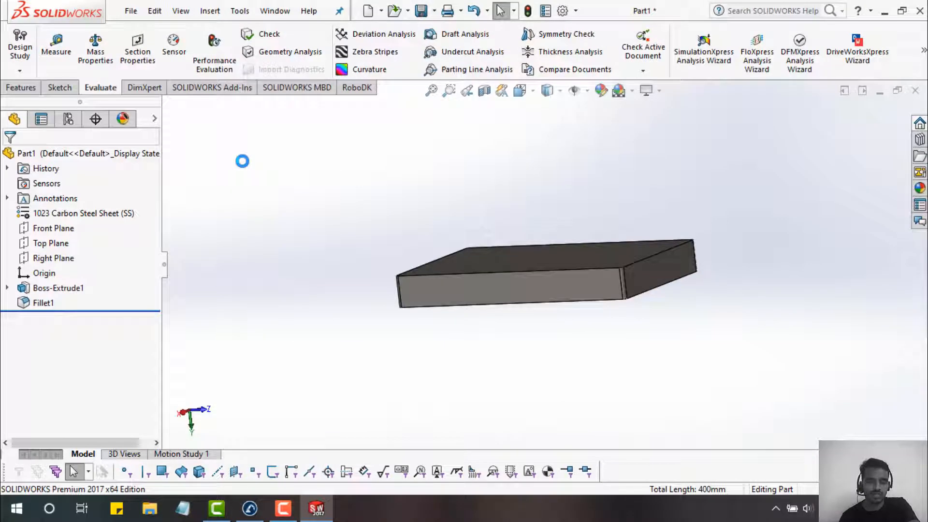
- Save Part1 to the Desktop as an IGES (*.igs) file and close the part
{"action": "key", "text": "ctrl+s"}
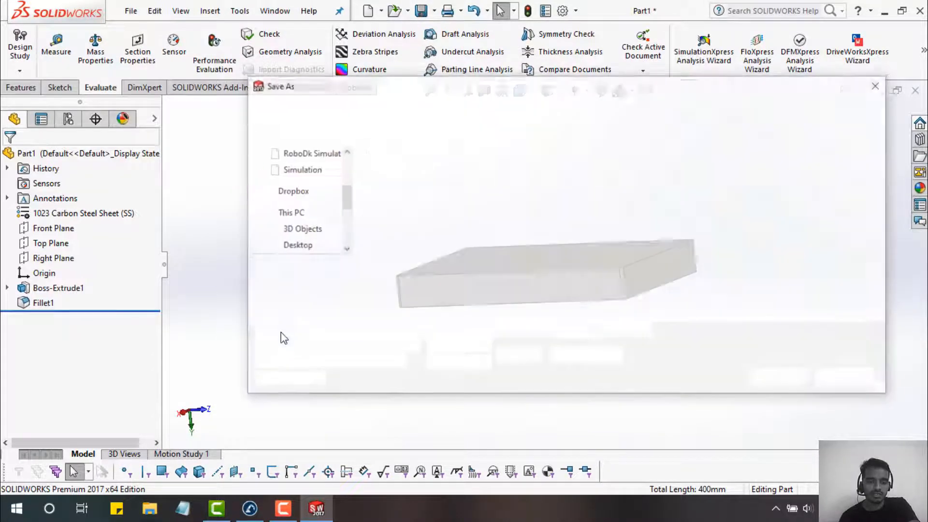
{"action": "left_click_drag", "start_coordinate": [433, 87], "coordinate": [354, 56]}
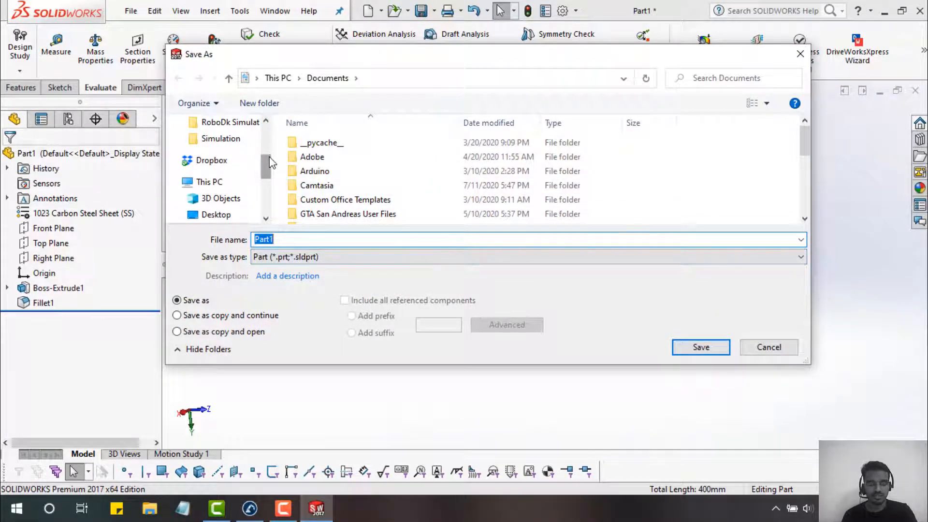
{"action": "mouse_move", "coordinate": [270, 164]}
{"action": "left_mouse_down"}
{"action": "mouse_move", "coordinate": [271, 134]}
{"action": "mouse_move", "coordinate": [268, 188]}
{"action": "mouse_move", "coordinate": [267, 162]}
{"action": "left_mouse_up"}
{"action": "left_click", "coordinate": [213, 215]}
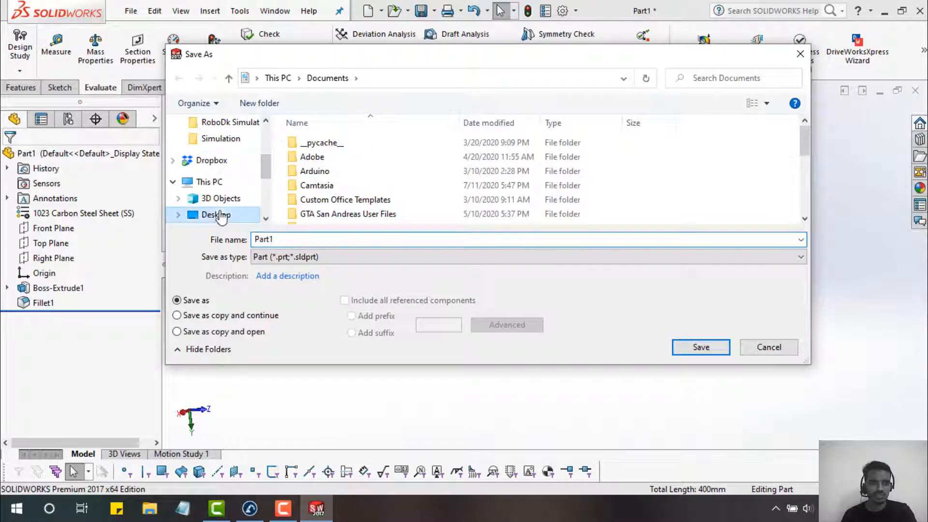
{"action": "double_click", "coordinate": [307, 239]}
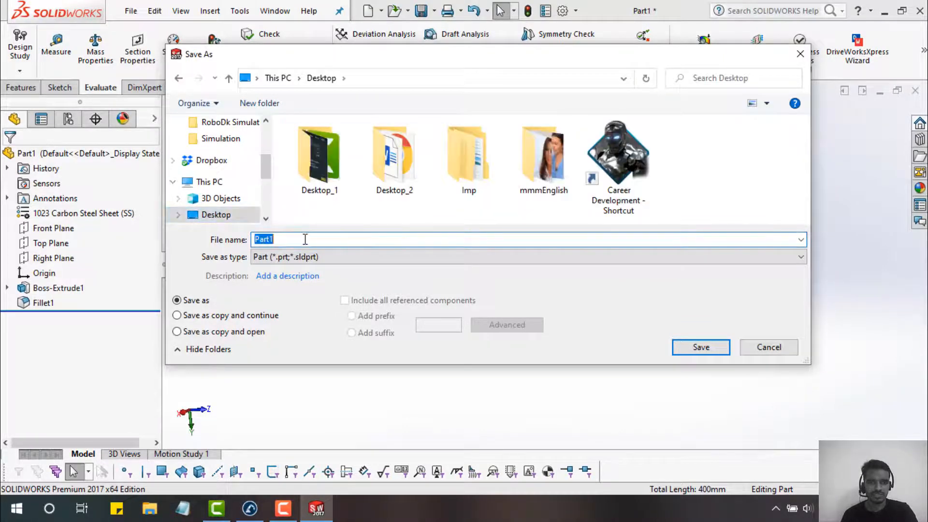
{"action": "left_click", "coordinate": [466, 256]}
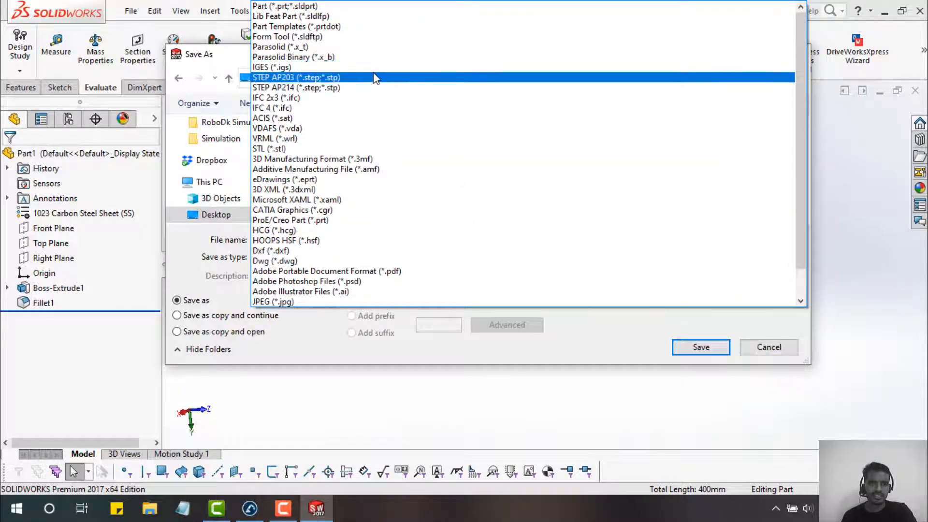
{"action": "left_click", "coordinate": [381, 68]}
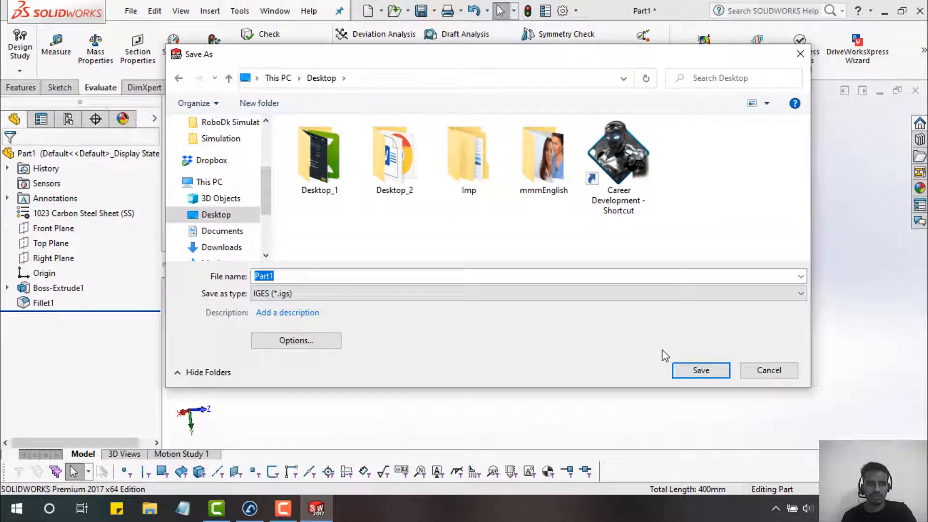
{"action": "left_click", "coordinate": [696, 369]}
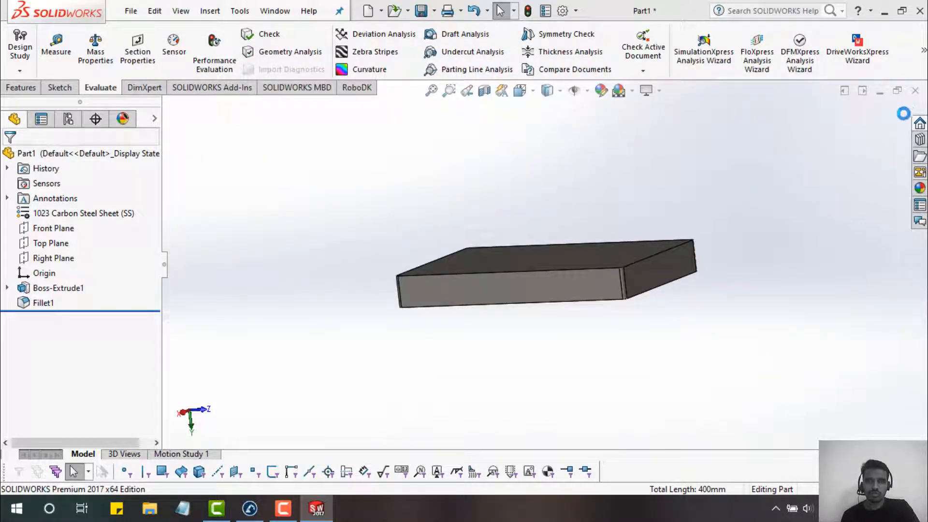
{"action": "left_click", "coordinate": [916, 91]}
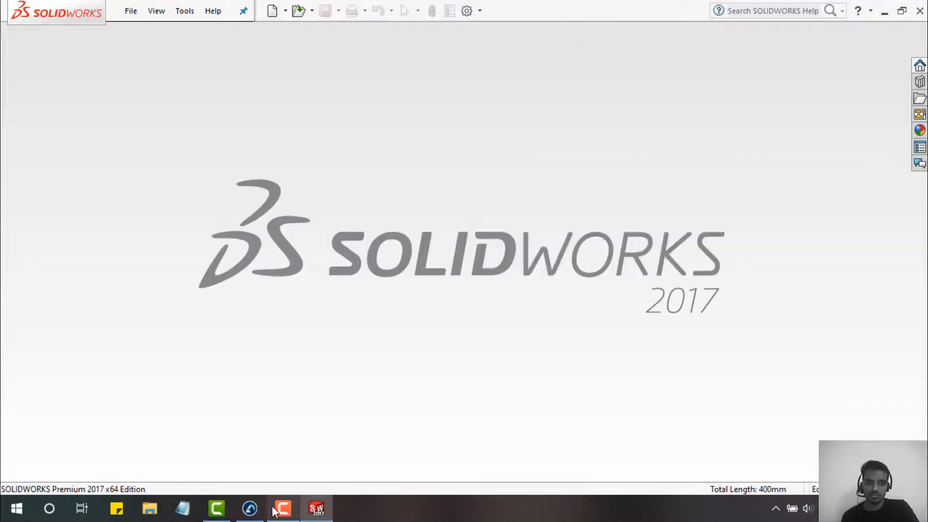
{"action": "left_click", "coordinate": [252, 508]}
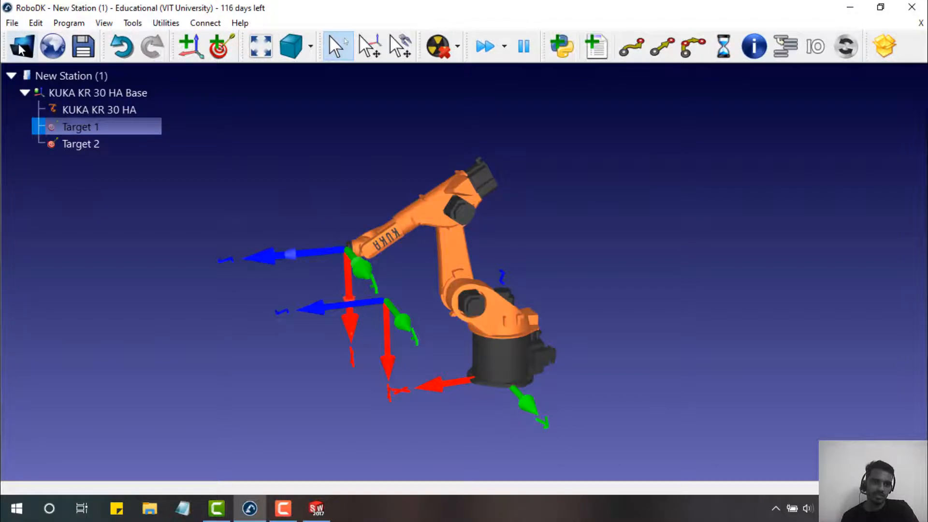
- In the Online Library, clear the KUKA brand and 20-50 kg payload filters
{"action": "left_click", "coordinate": [52, 46]}
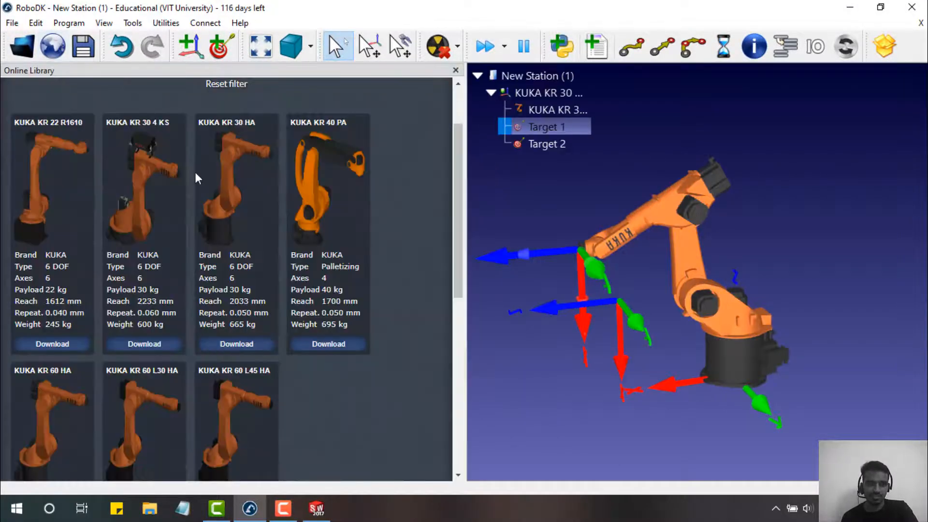
{"action": "scroll", "coordinate": [197, 172], "scroll_direction": "up", "scroll_amount": 2}
{"action": "left_click", "coordinate": [110, 140]}
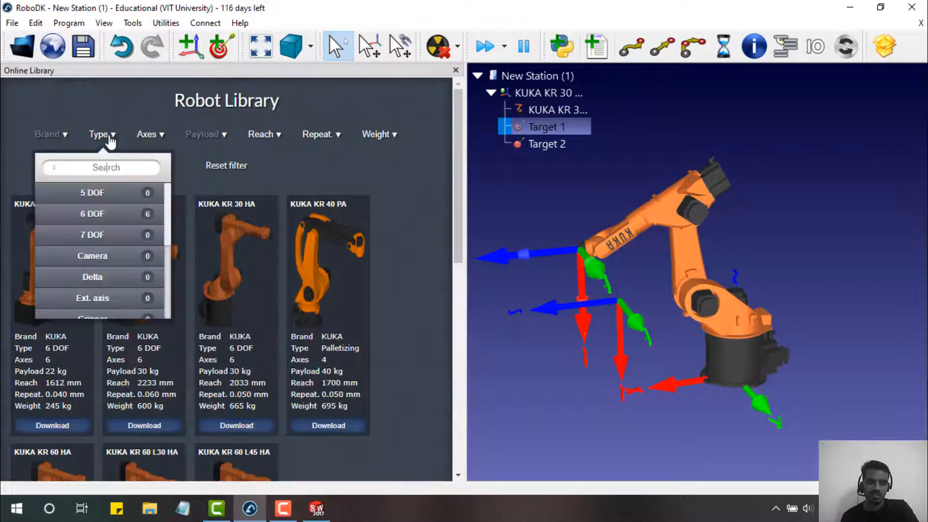
{"action": "left_click", "coordinate": [53, 141]}
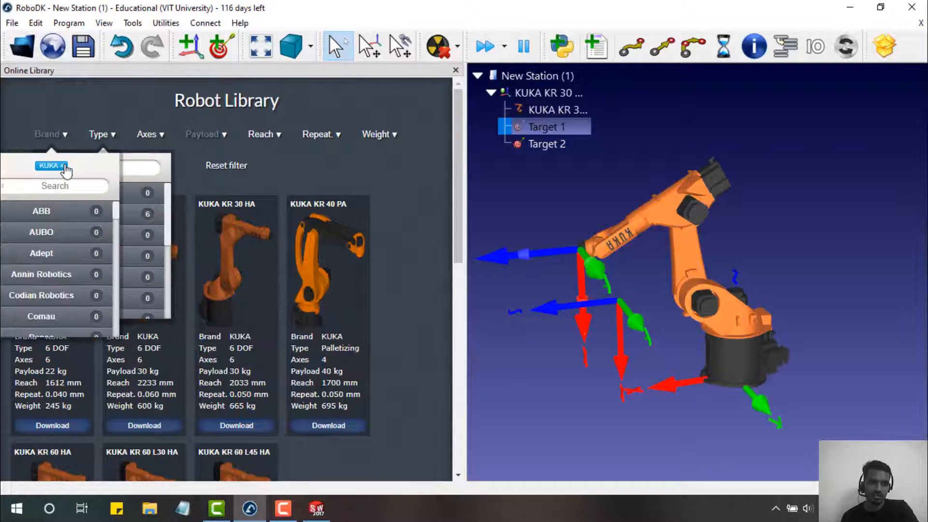
{"action": "left_click", "coordinate": [64, 167]}
{"action": "left_click", "coordinate": [108, 142]}
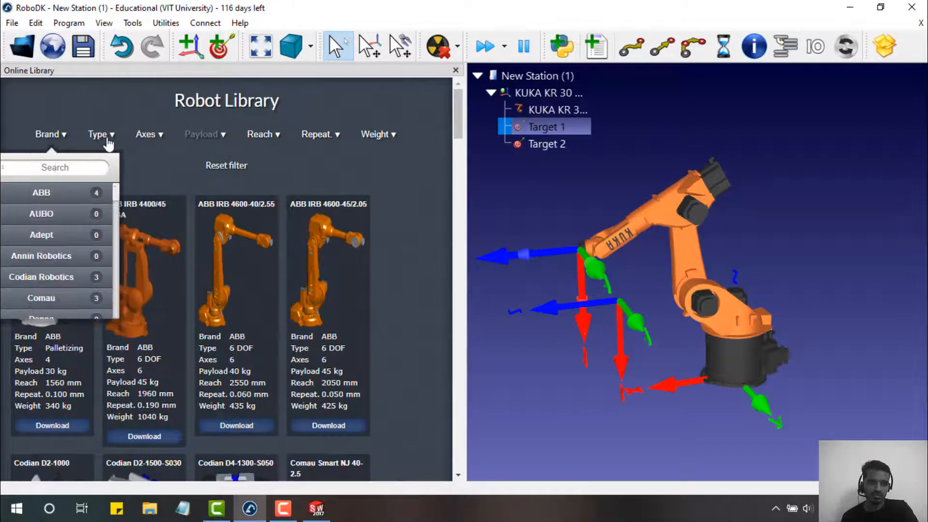
{"action": "left_click", "coordinate": [111, 141]}
{"action": "scroll", "coordinate": [110, 220], "scroll_direction": "down", "scroll_amount": 5}
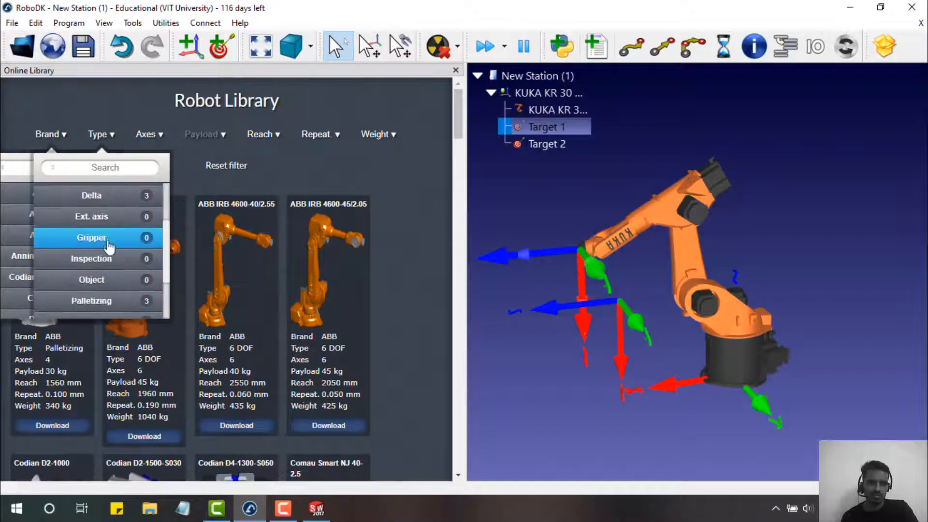
{"action": "left_click", "coordinate": [104, 225]}
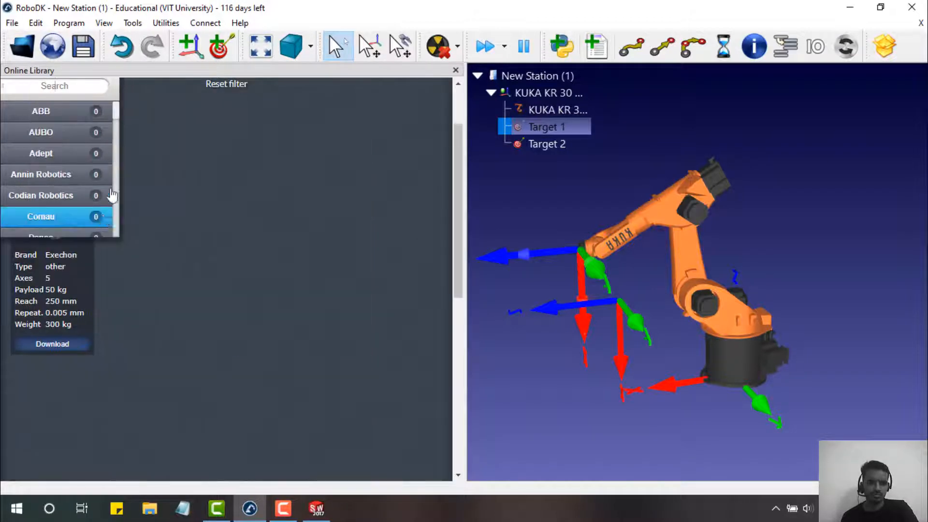
{"action": "scroll", "coordinate": [136, 126], "scroll_direction": "up", "scroll_amount": 2}
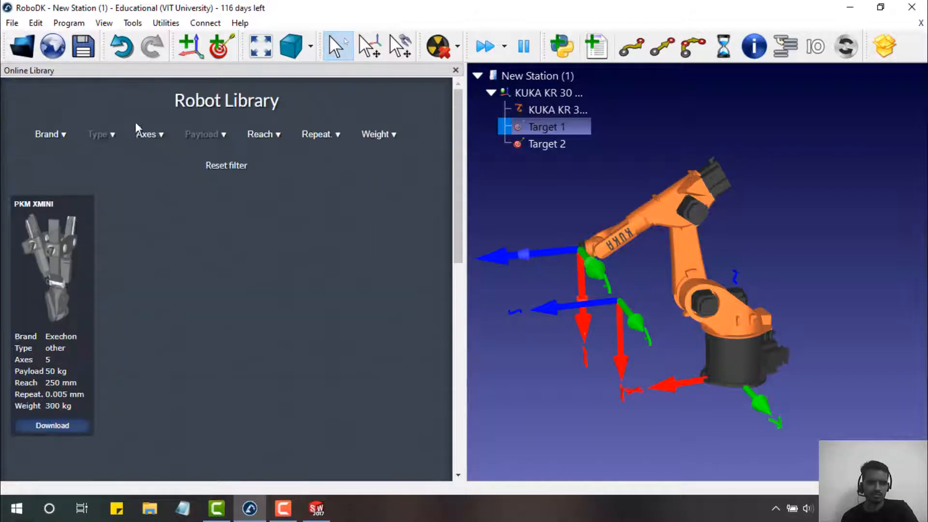
{"action": "left_click", "coordinate": [103, 138]}
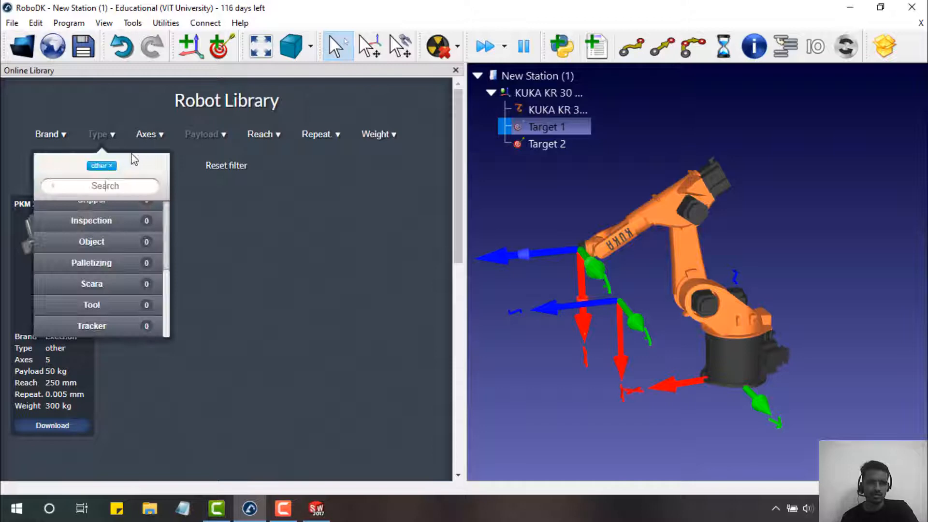
{"action": "left_click", "coordinate": [111, 166]}
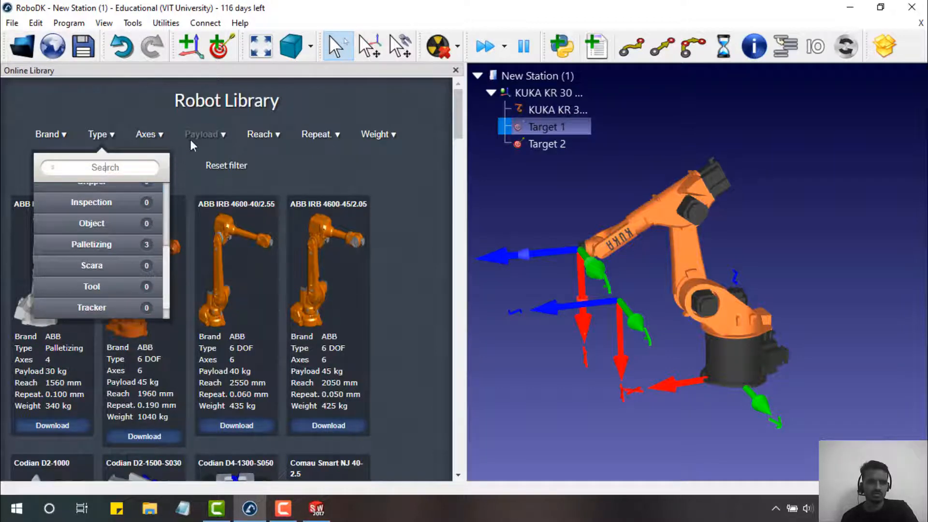
{"action": "left_click", "coordinate": [212, 138]}
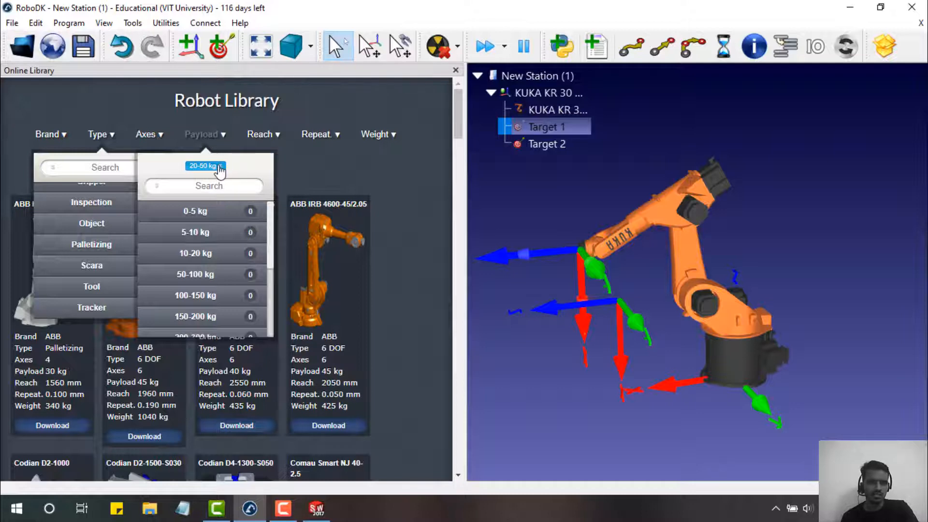
{"action": "left_click", "coordinate": [220, 165]}
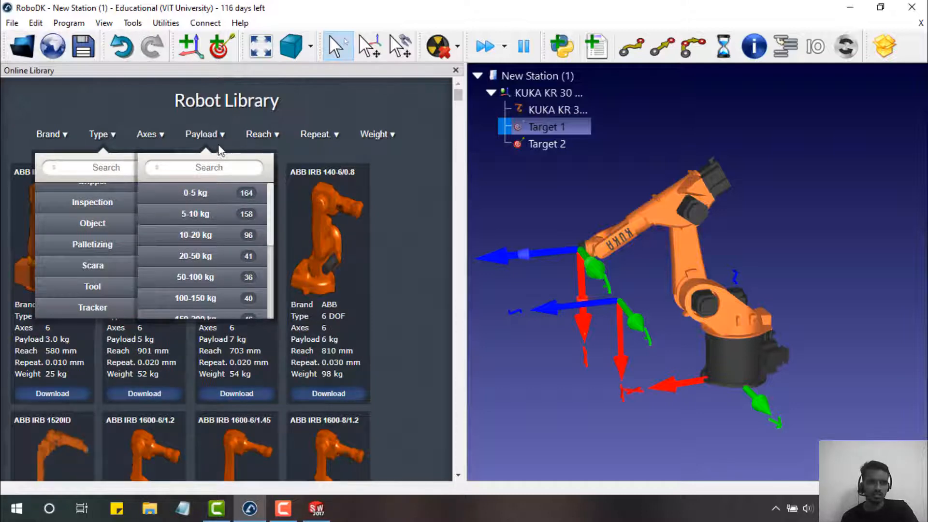
{"action": "left_click", "coordinate": [112, 134]}
- Filter the library to Object items and download Pedestal Type 1 H750
{"action": "left_click", "coordinate": [99, 135]}
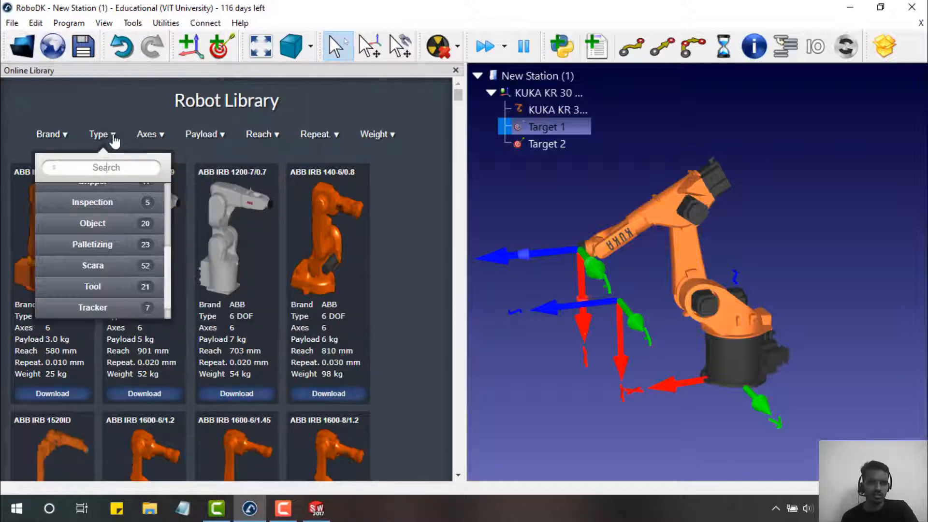
{"action": "scroll", "coordinate": [123, 235], "scroll_direction": "down", "scroll_amount": 5}
{"action": "scroll", "coordinate": [125, 205], "scroll_direction": "up", "scroll_amount": 3}
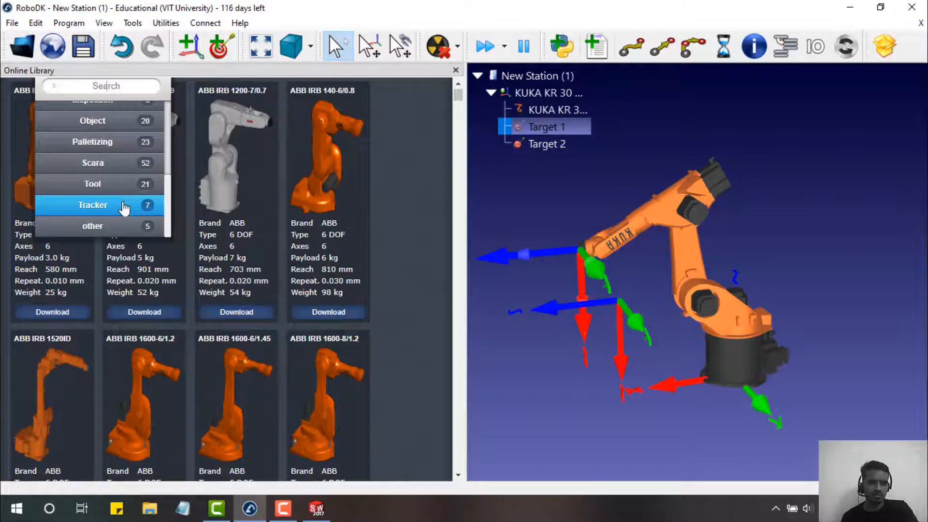
{"action": "scroll", "coordinate": [125, 208], "scroll_direction": "up", "scroll_amount": 2}
{"action": "scroll", "coordinate": [125, 184], "scroll_direction": "up", "scroll_amount": 2}
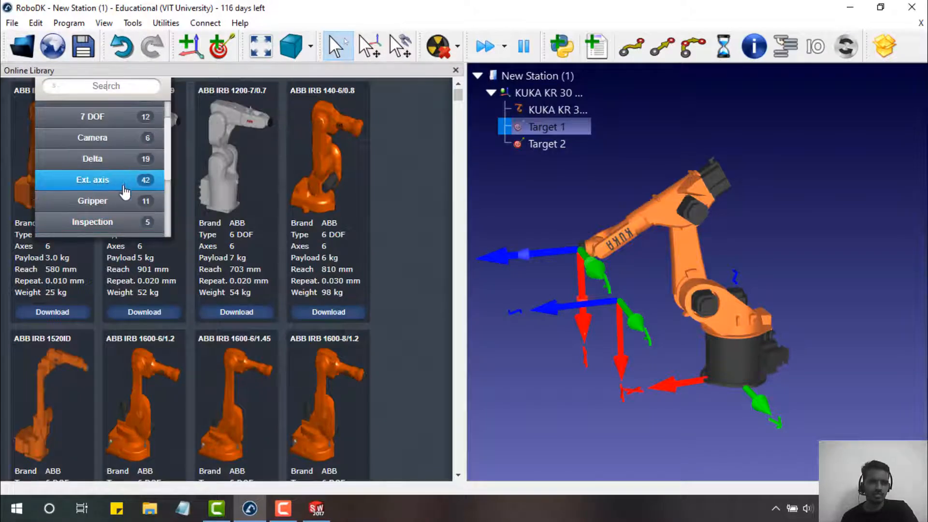
{"action": "scroll", "coordinate": [125, 192], "scroll_direction": "down", "scroll_amount": 2}
{"action": "left_click", "coordinate": [121, 201]}
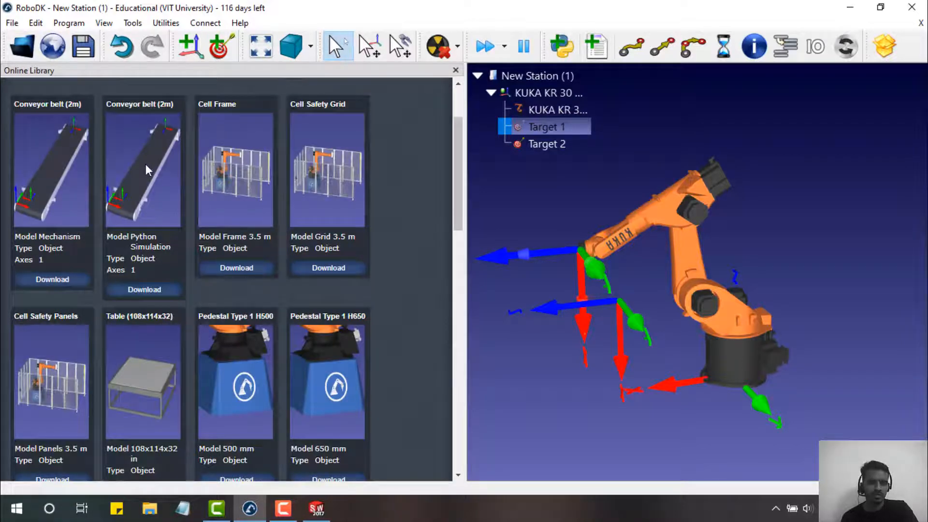
{"action": "scroll", "coordinate": [176, 211], "scroll_direction": "down", "scroll_amount": 5}
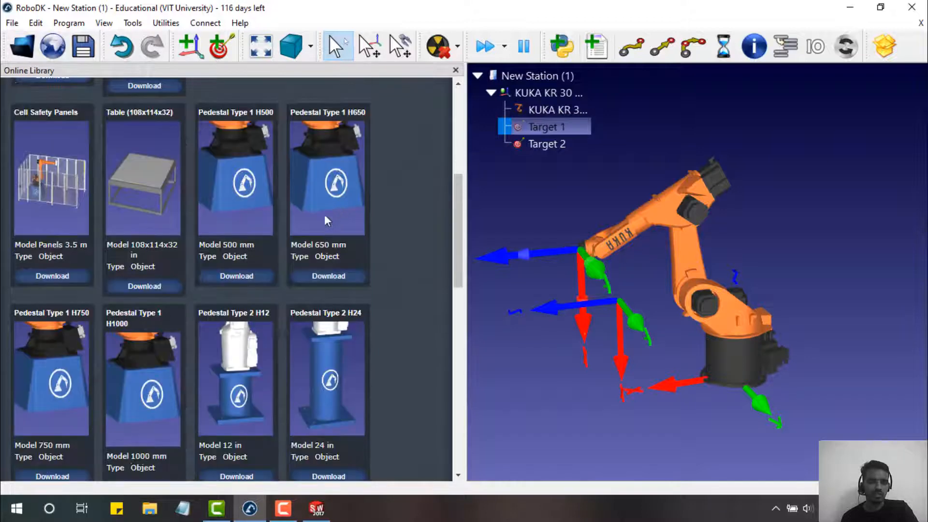
{"action": "scroll", "coordinate": [248, 323], "scroll_direction": "down", "scroll_amount": 2}
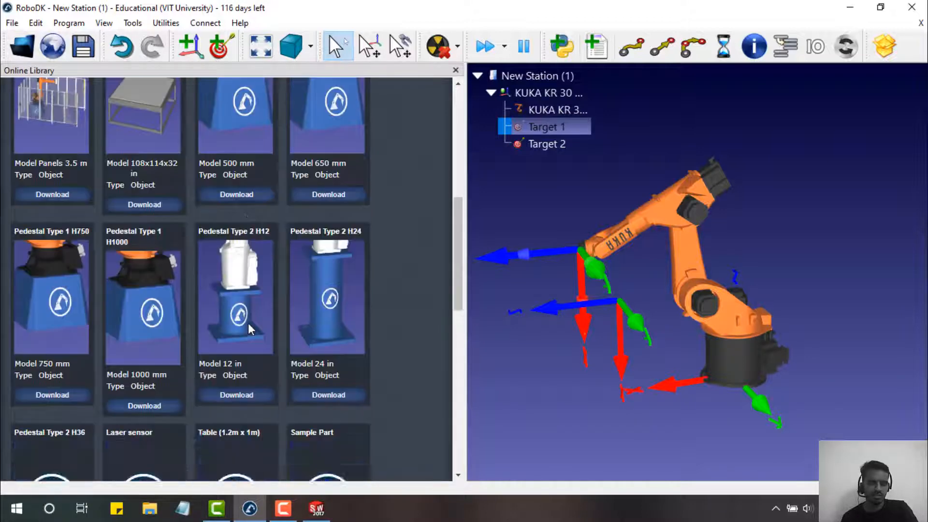
{"action": "left_click", "coordinate": [40, 403]}
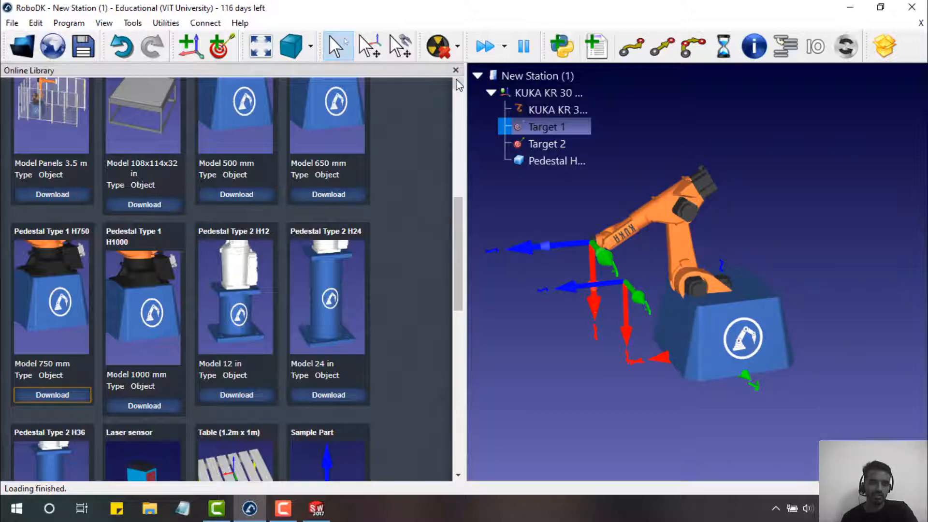
- Close the Online Library once the Pedestal H750mm has loaded under the robot
{"action": "scroll", "coordinate": [423, 229], "scroll_direction": "up", "scroll_amount": 10}
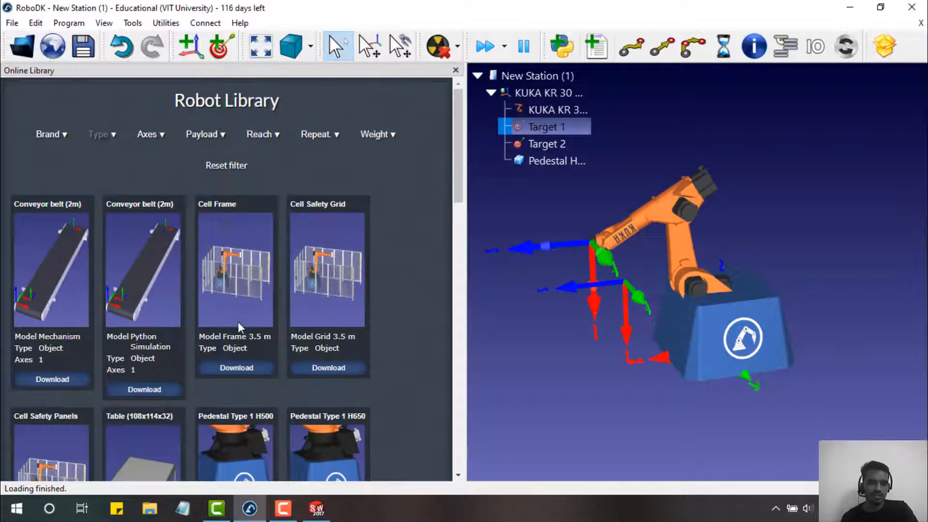
{"action": "left_click", "coordinate": [455, 71]}
{"action": "left_click", "coordinate": [317, 509]}
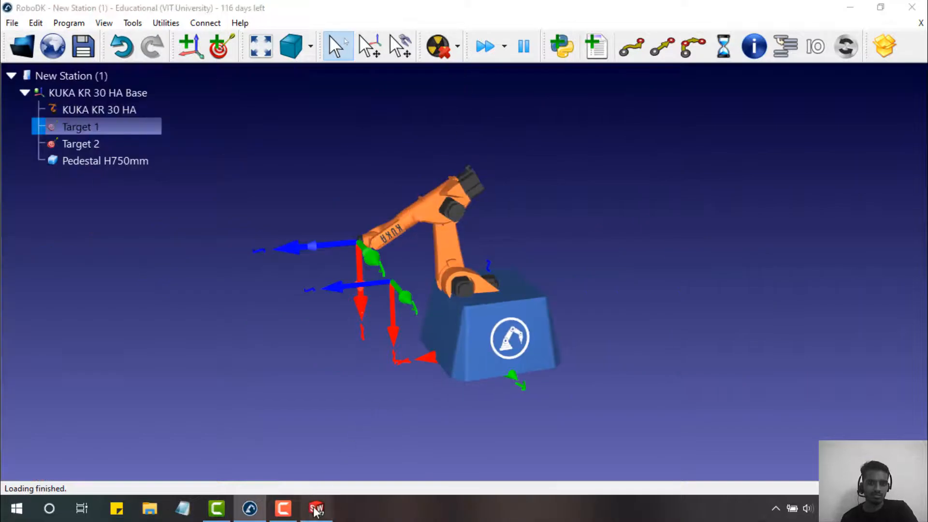
- Create a new SOLIDWORKS part document, Part2, from File > New
{"action": "left_click", "coordinate": [131, 11]}
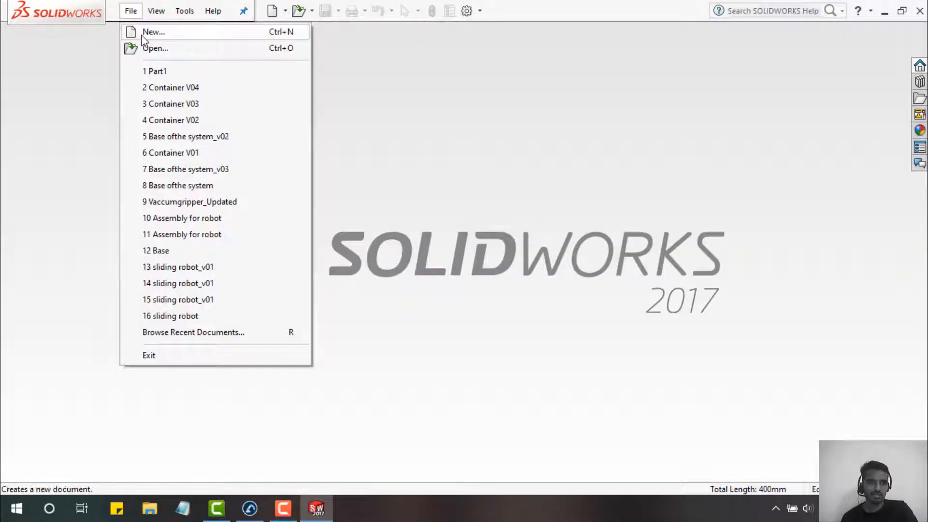
{"action": "left_click", "coordinate": [143, 32]}
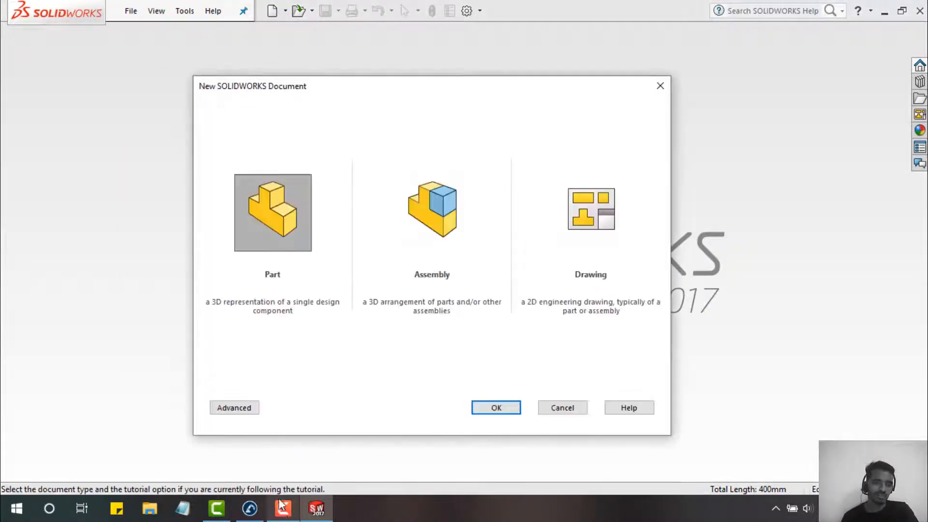
{"action": "left_click", "coordinate": [496, 408]}
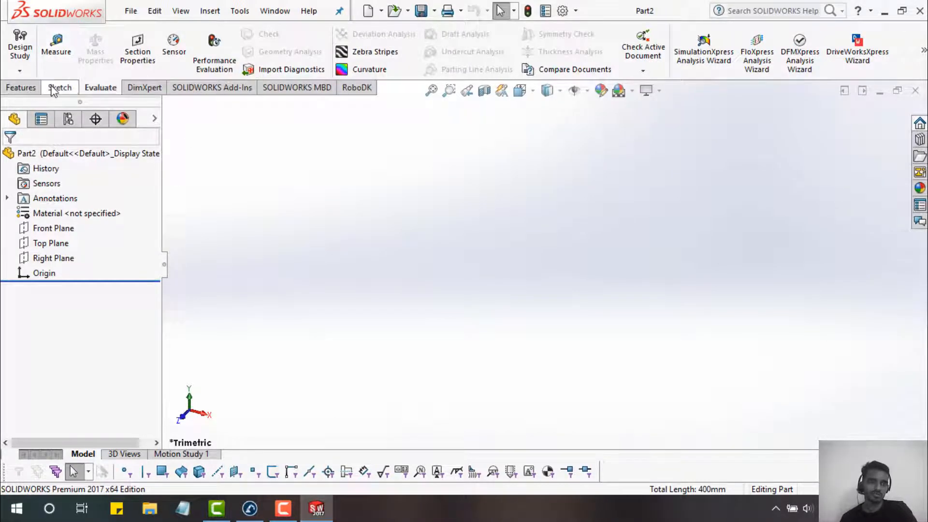
- Sketch a center rectangle on the Top Plane around the origin, roughly 212 × 110 mm
{"action": "left_click", "coordinate": [53, 243]}
{"action": "left_click", "coordinate": [71, 225]}
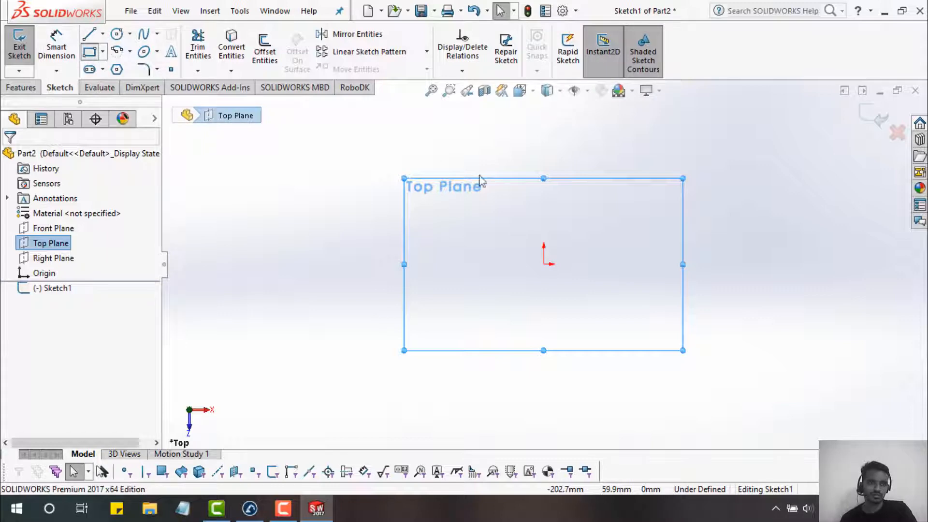
{"action": "left_click", "coordinate": [544, 265]}
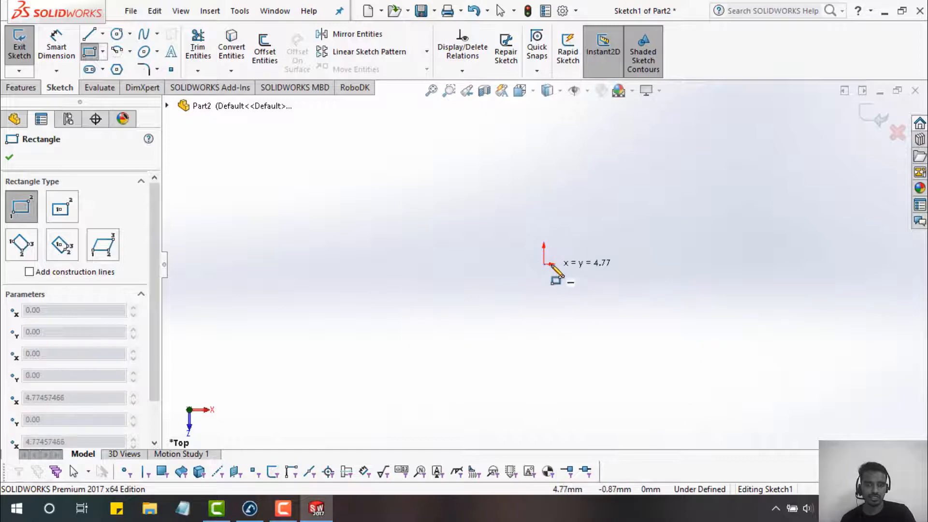
{"action": "key", "text": "Escape"}
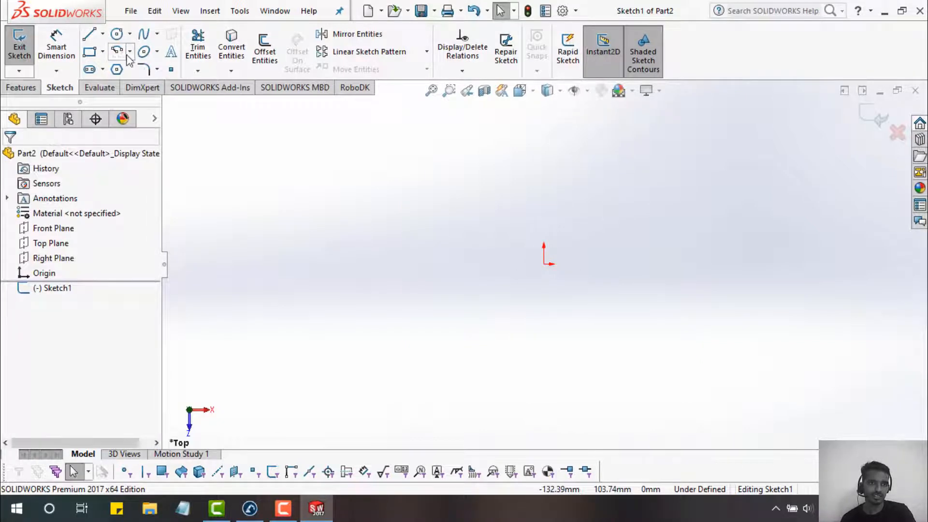
{"action": "left_click", "coordinate": [103, 52]}
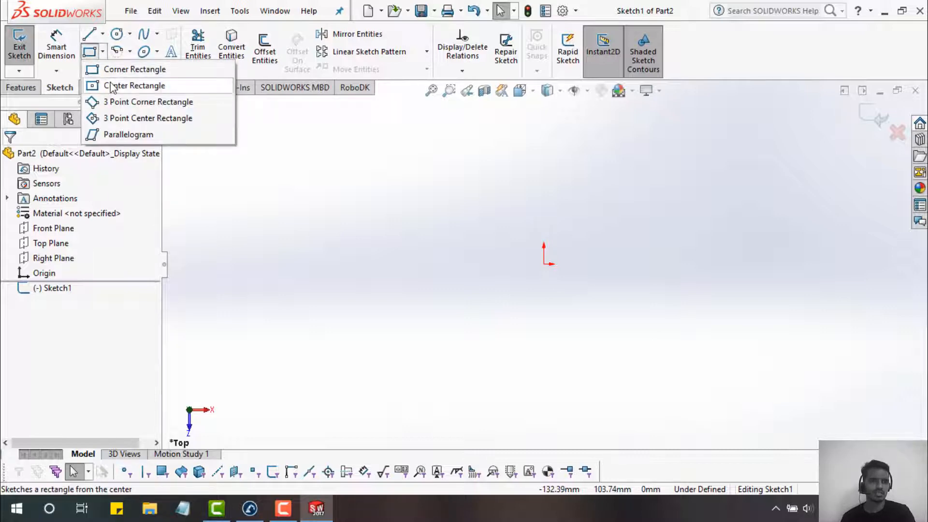
{"action": "left_click", "coordinate": [135, 86]}
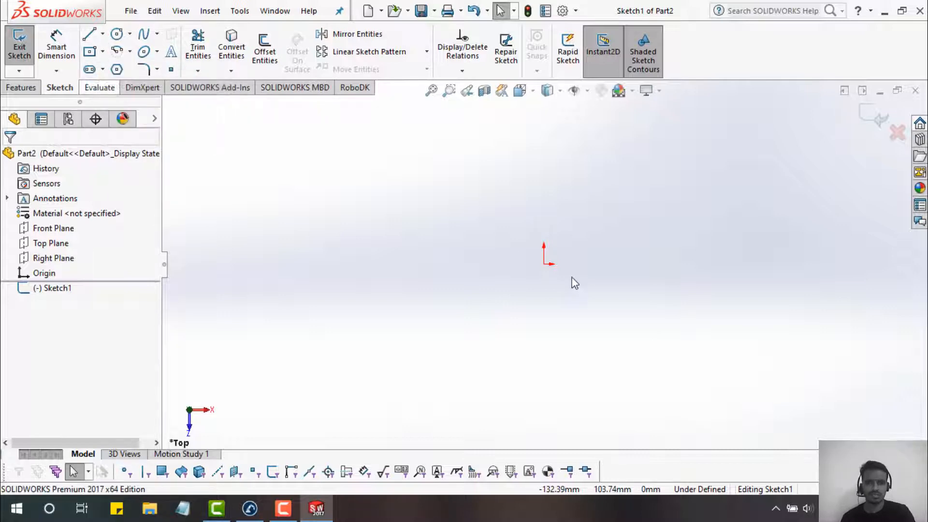
{"action": "left_click", "coordinate": [544, 263]}
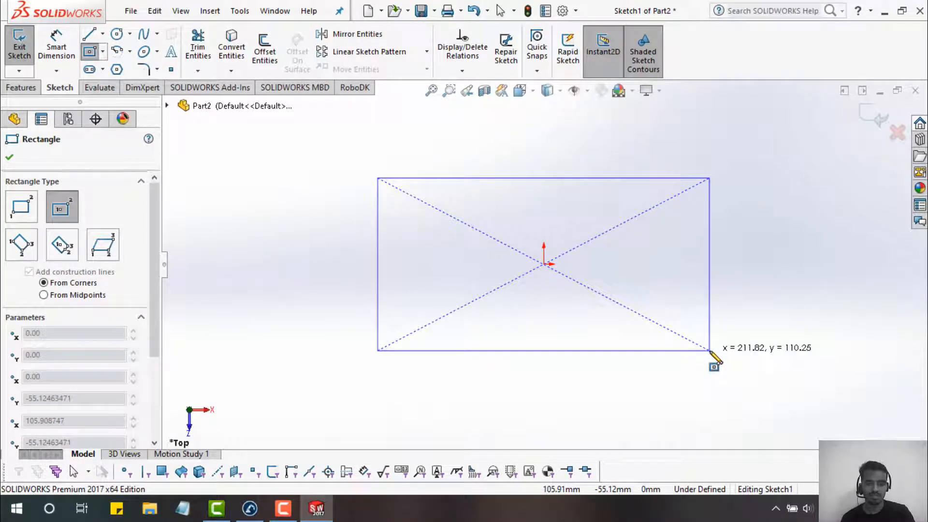
{"action": "left_click", "coordinate": [710, 351]}
{"action": "left_click", "coordinate": [57, 30]}
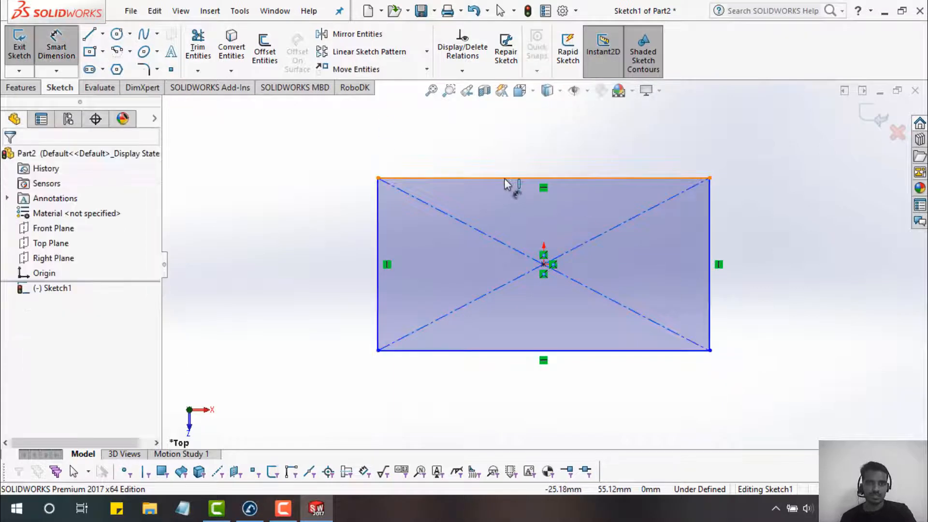
- Dimension the rectangle's width and change it from 211.82 mm to 5 m
{"action": "left_click", "coordinate": [505, 179]}
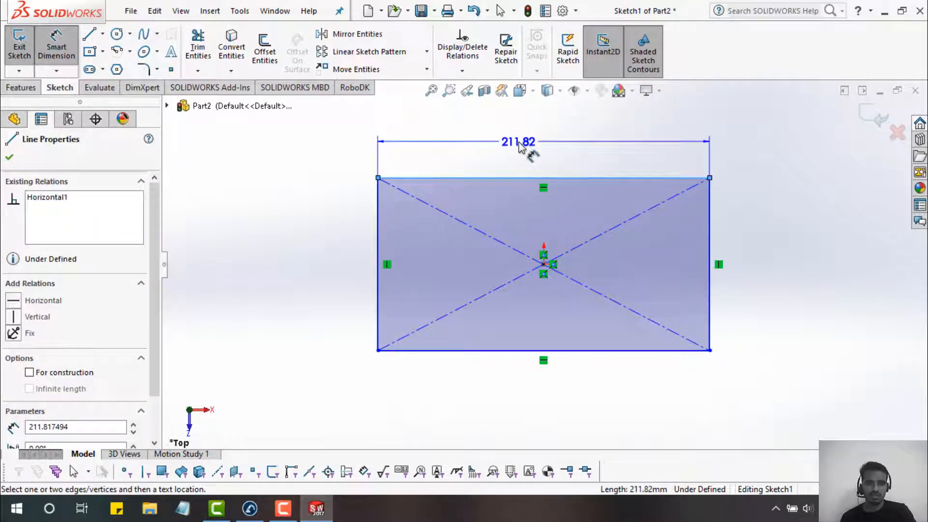
{"action": "left_click", "coordinate": [519, 148]}
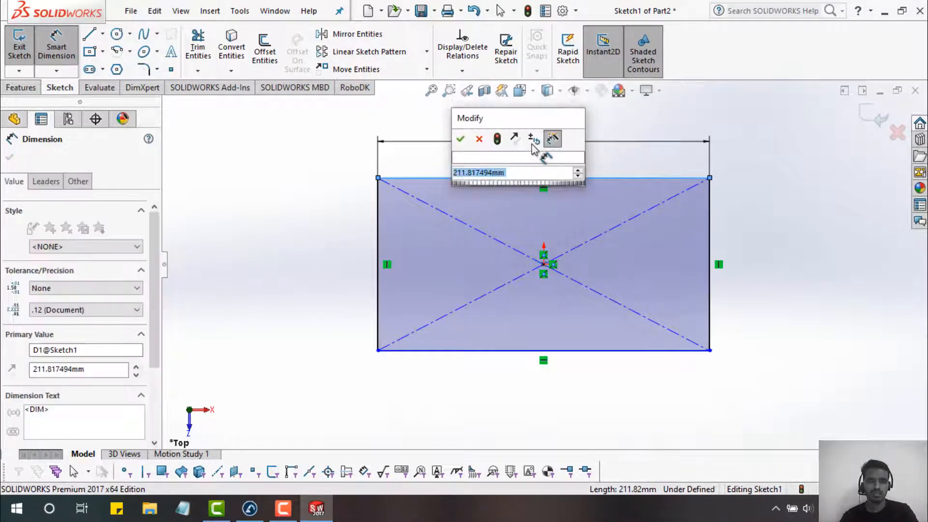
{"action": "key", "text": "Return"}
{"action": "double_click", "coordinate": [532, 144]}
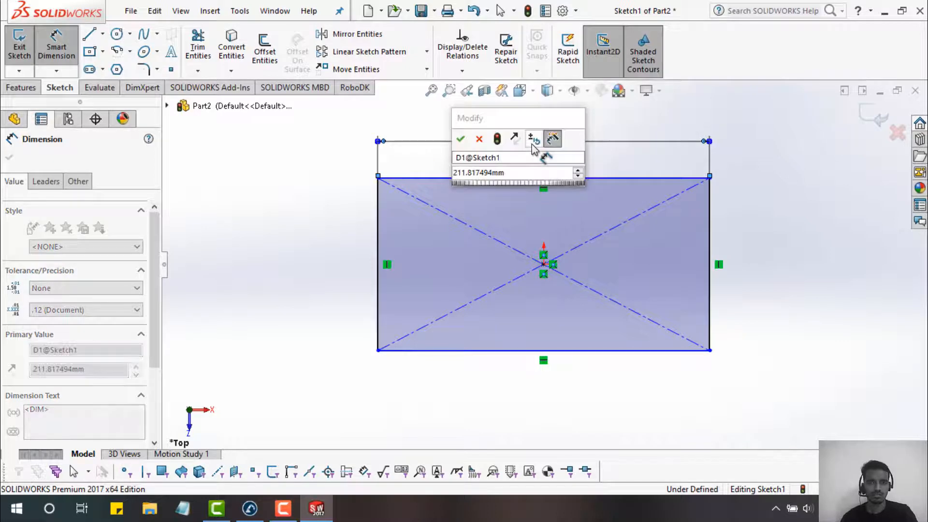
{"action": "double_click", "coordinate": [503, 173]}
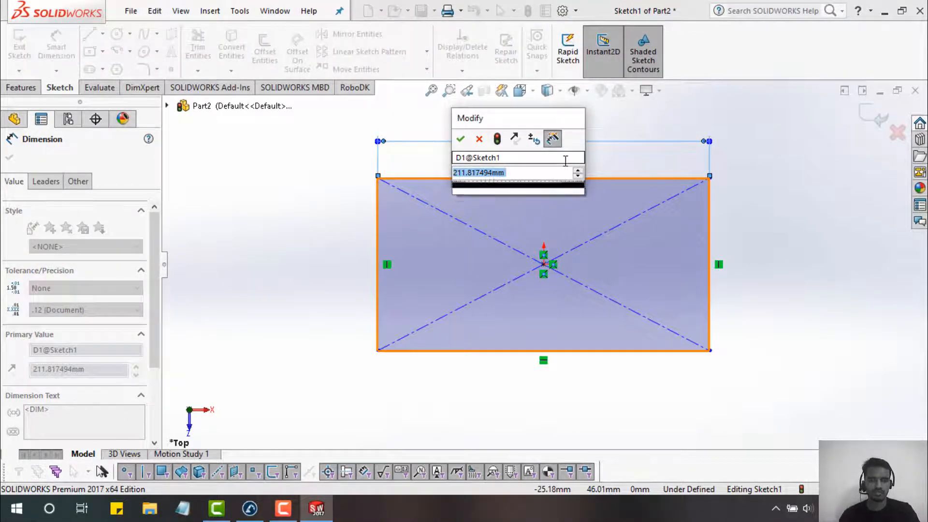
{"action": "type", "text": "5m"}
{"action": "key", "text": "Return"}
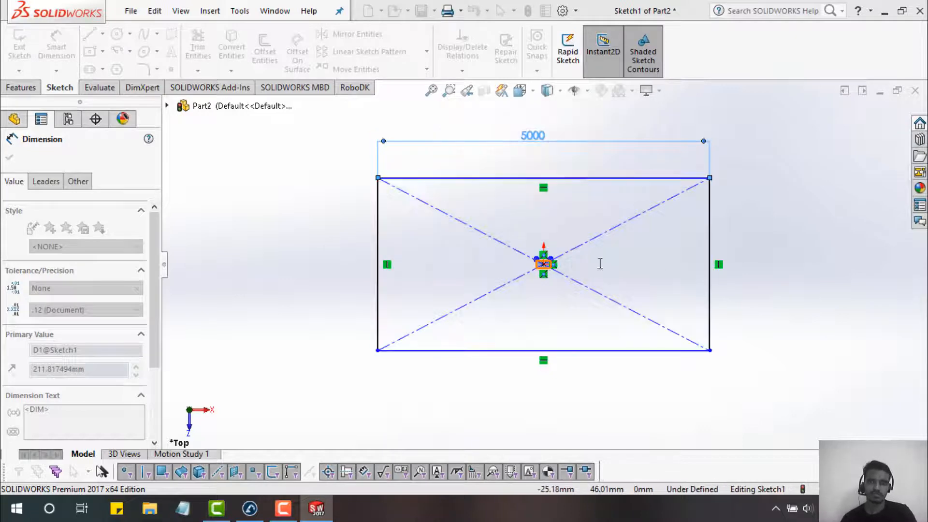
- Add a 7 m height dimension to fully define the 5000 × 7000 mm rectangle
{"action": "left_click", "coordinate": [747, 260]}
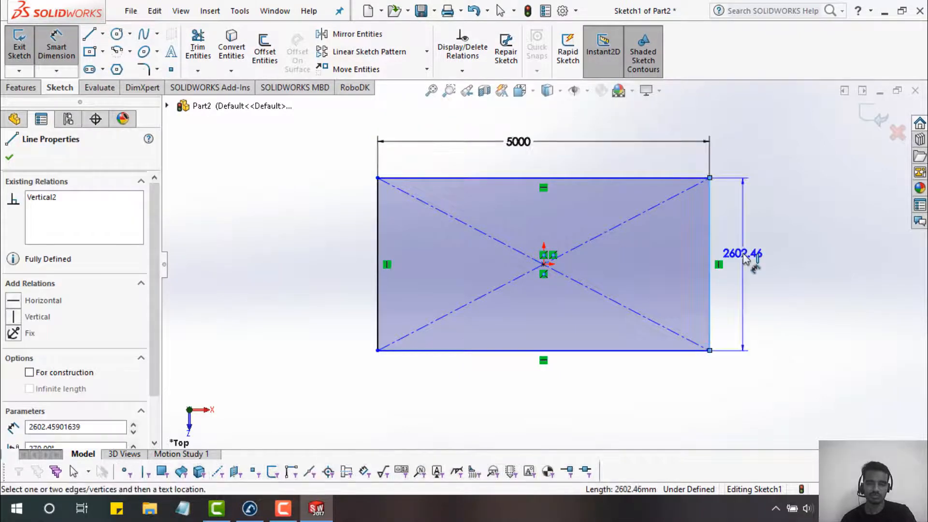
{"action": "left_click", "coordinate": [745, 258]}
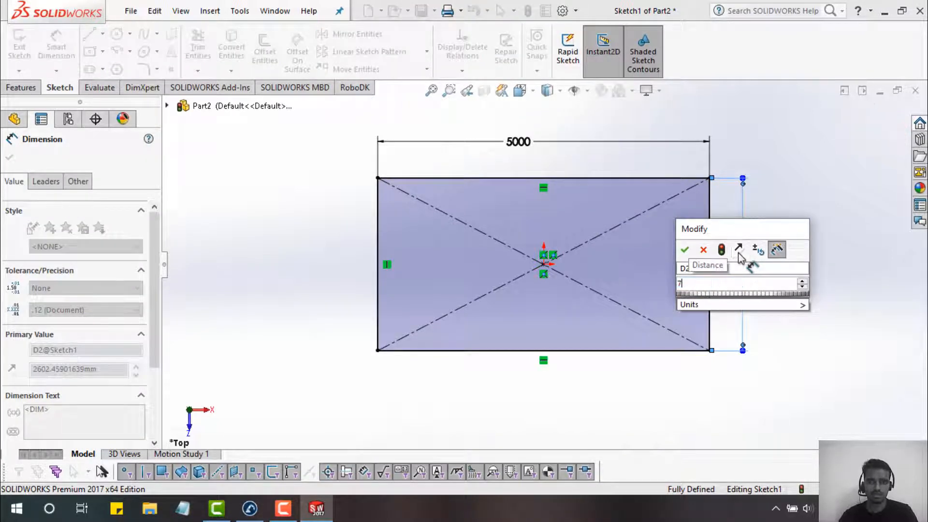
{"action": "type", "text": "m"}
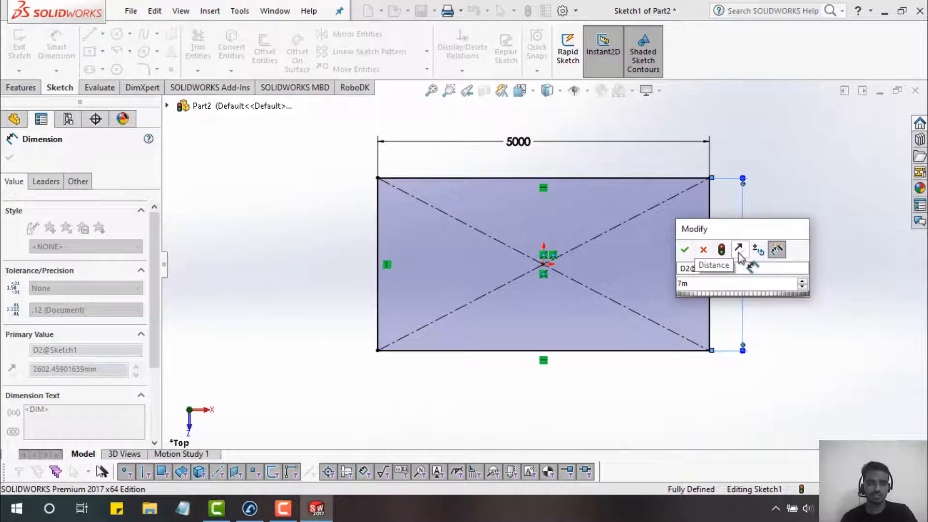
{"action": "key", "text": "Return"}
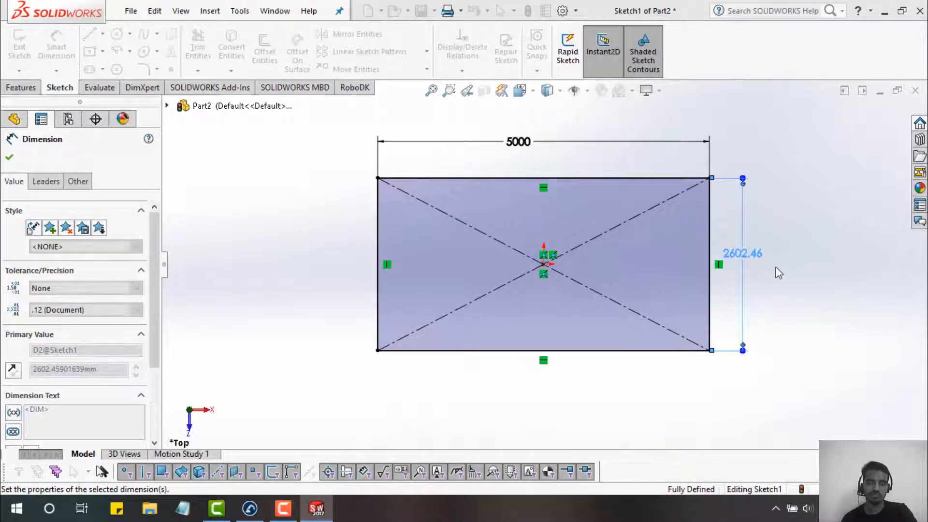
{"action": "scroll", "coordinate": [758, 262], "scroll_direction": "up", "scroll_amount": 5}
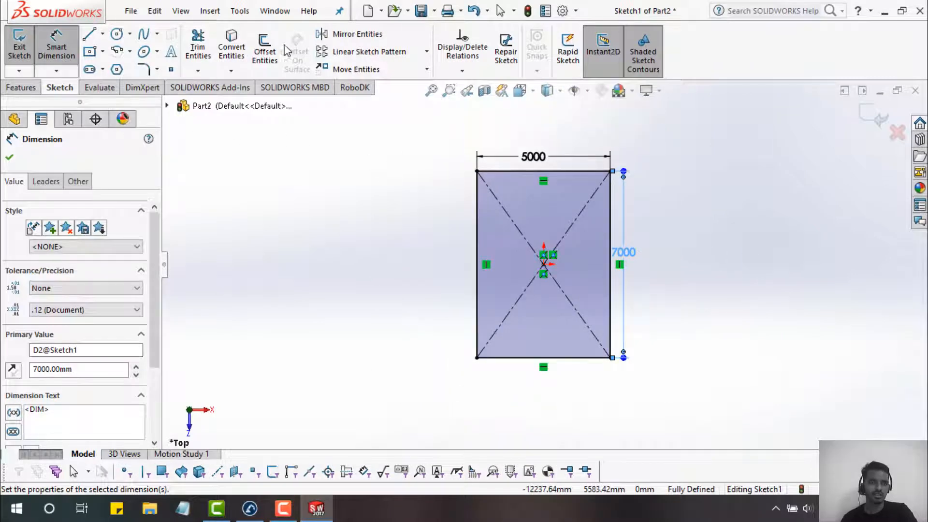
{"action": "left_click", "coordinate": [27, 90]}
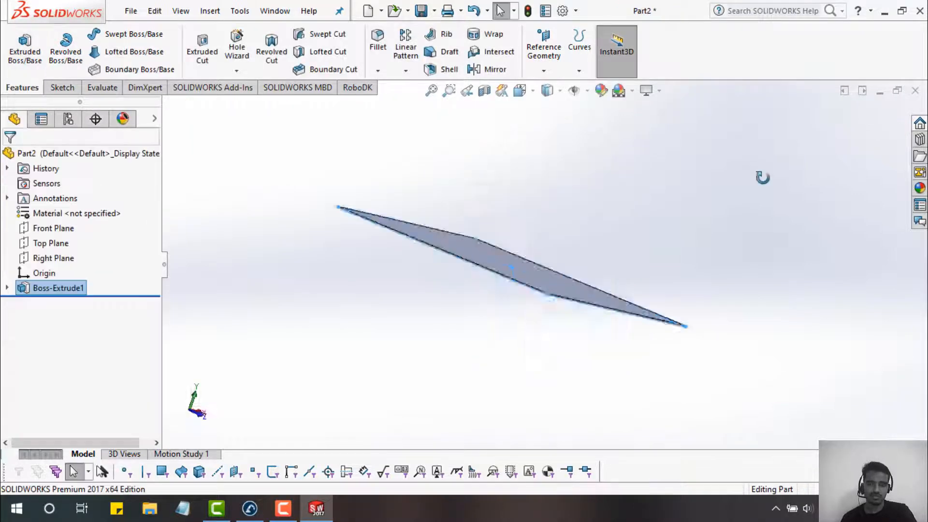
- Orbit the 5000 × 7000 plate to view it at an angle and select its top face
{"action": "middle_click_drag", "start_coordinate": [762, 178], "coordinate": [704, 247]}
{"action": "left_click", "coordinate": [704, 248]}
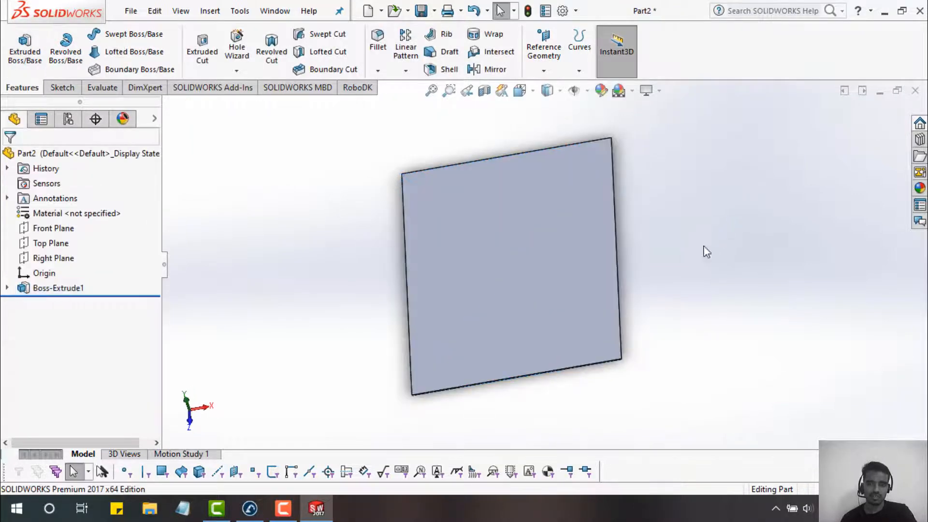
{"action": "mouse_move", "coordinate": [677, 209]}
{"action": "middle_mouse_down"}
{"action": "mouse_move", "coordinate": [674, 161]}
{"action": "mouse_move", "coordinate": [736, 227]}
{"action": "mouse_move", "coordinate": [669, 219]}
{"action": "mouse_move", "coordinate": [688, 276]}
{"action": "mouse_move", "coordinate": [723, 129]}
{"action": "mouse_move", "coordinate": [756, 156]}
{"action": "mouse_move", "coordinate": [722, 231]}
{"action": "mouse_move", "coordinate": [655, 189]}
{"action": "mouse_move", "coordinate": [710, 138]}
{"action": "mouse_move", "coordinate": [750, 149]}
{"action": "mouse_move", "coordinate": [726, 264]}
{"action": "mouse_move", "coordinate": [719, 234]}
{"action": "mouse_move", "coordinate": [727, 205]}
{"action": "mouse_move", "coordinate": [673, 232]}
{"action": "mouse_move", "coordinate": [625, 321]}
{"action": "mouse_move", "coordinate": [706, 168]}
{"action": "mouse_move", "coordinate": [670, 234]}
{"action": "mouse_move", "coordinate": [644, 334]}
{"action": "mouse_move", "coordinate": [666, 286]}
{"action": "mouse_move", "coordinate": [646, 252]}
{"action": "mouse_move", "coordinate": [655, 353]}
{"action": "mouse_move", "coordinate": [564, 272]}
{"action": "middle_mouse_up"}
{"action": "left_click", "coordinate": [498, 207]}
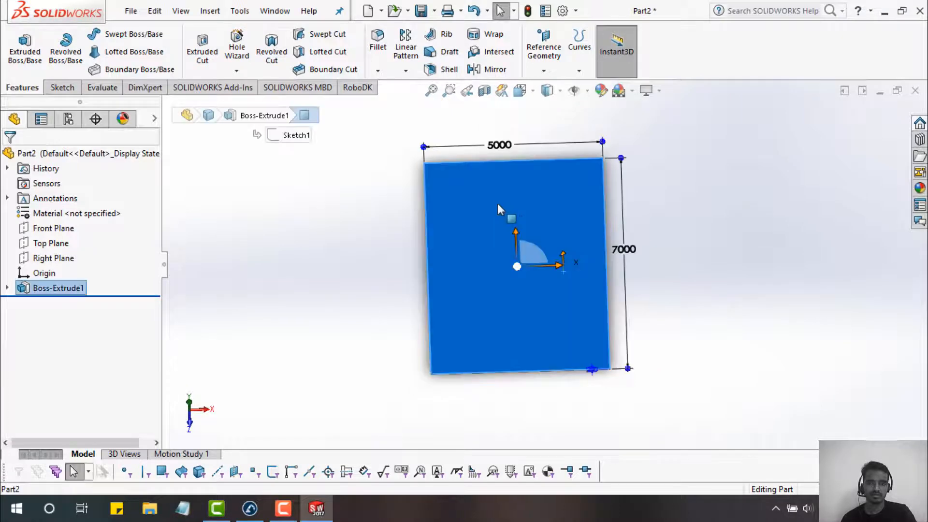
- Start a sketch on the plate's top face and draw a corner rectangle over the face
{"action": "right_click", "coordinate": [517, 201]}
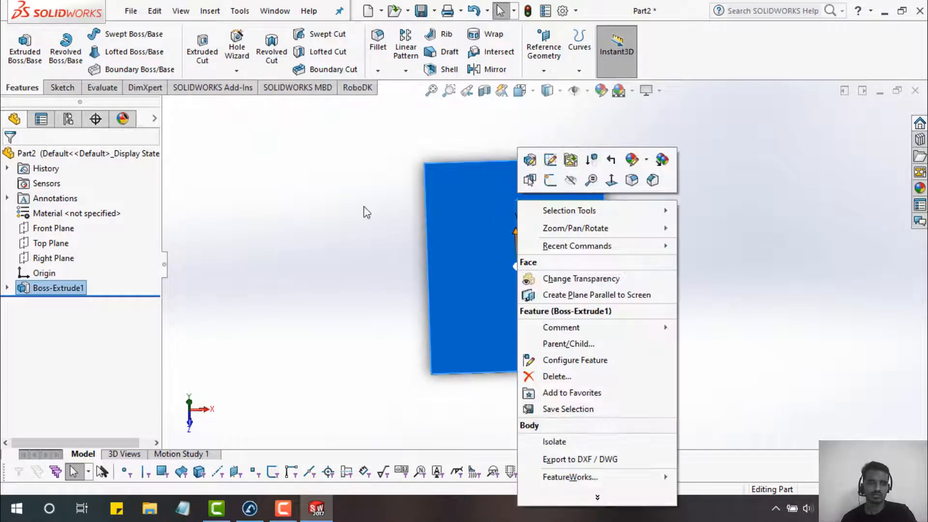
{"action": "left_click", "coordinate": [550, 180]}
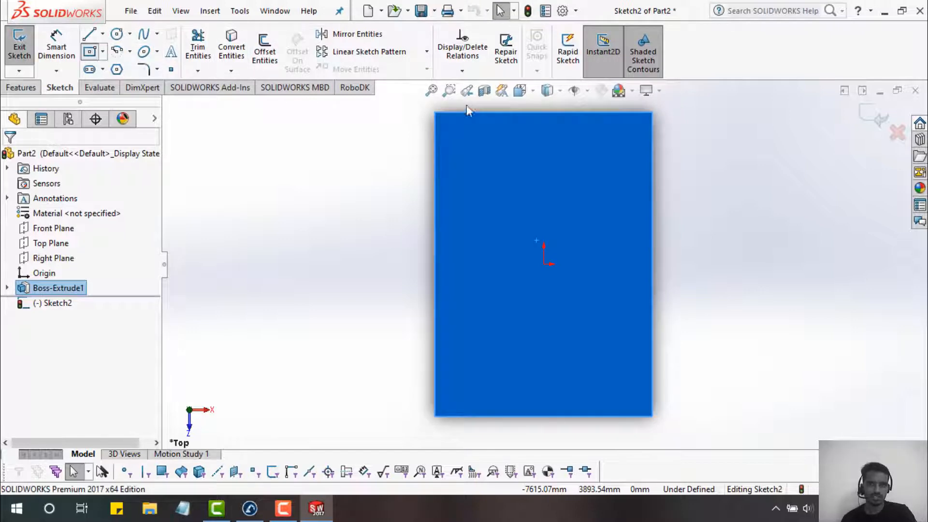
{"action": "left_click", "coordinate": [90, 51]}
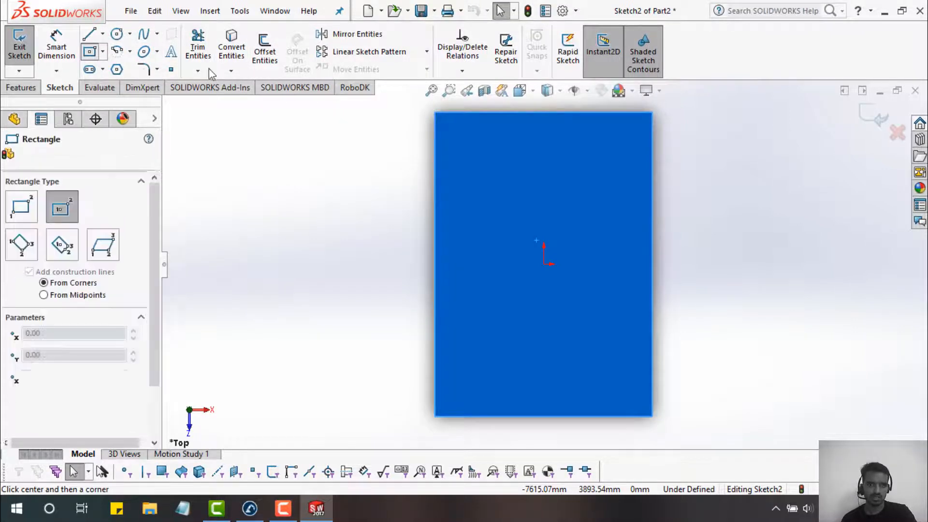
{"action": "left_click", "coordinate": [103, 52]}
{"action": "left_click", "coordinate": [119, 68]}
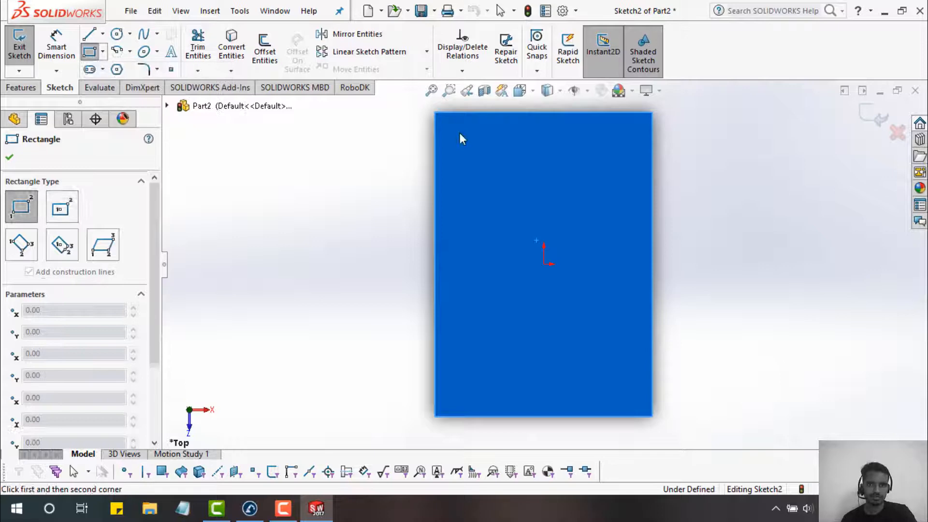
{"action": "left_click", "coordinate": [435, 113]}
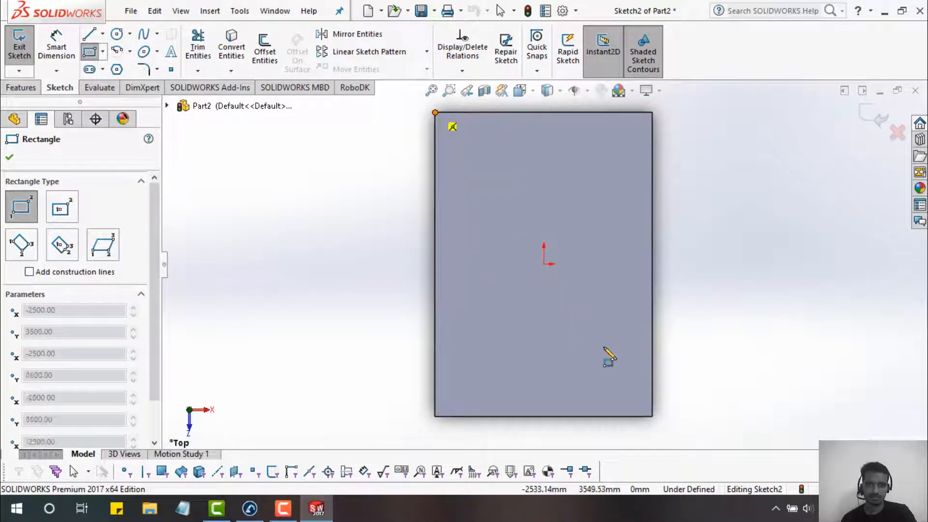
{"action": "left_click", "coordinate": [653, 417]}
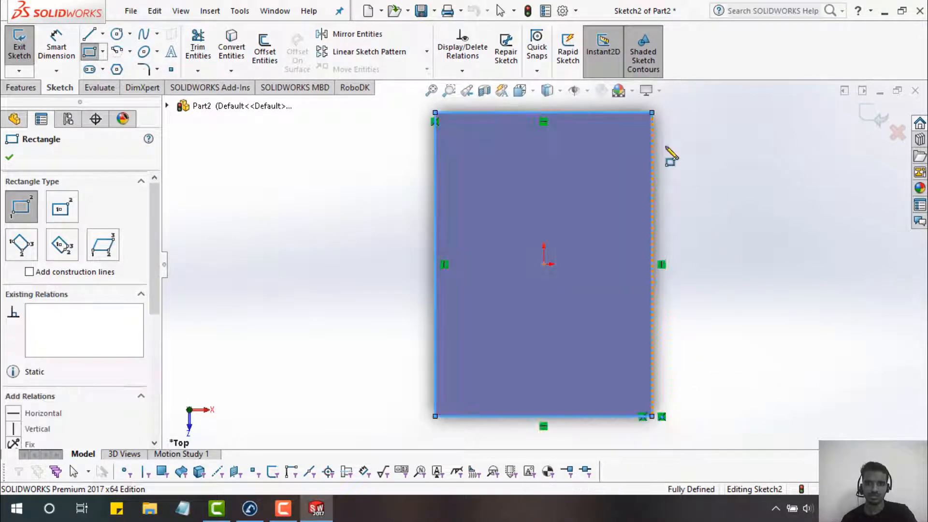
- Offset the rectangle outline by 10 mm
{"action": "left_click", "coordinate": [268, 67]}
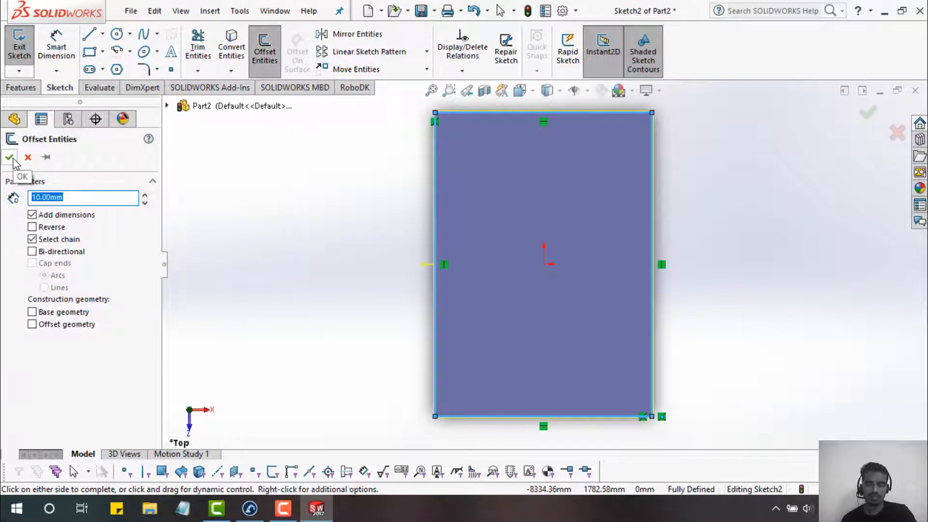
{"action": "left_click", "coordinate": [9, 157]}
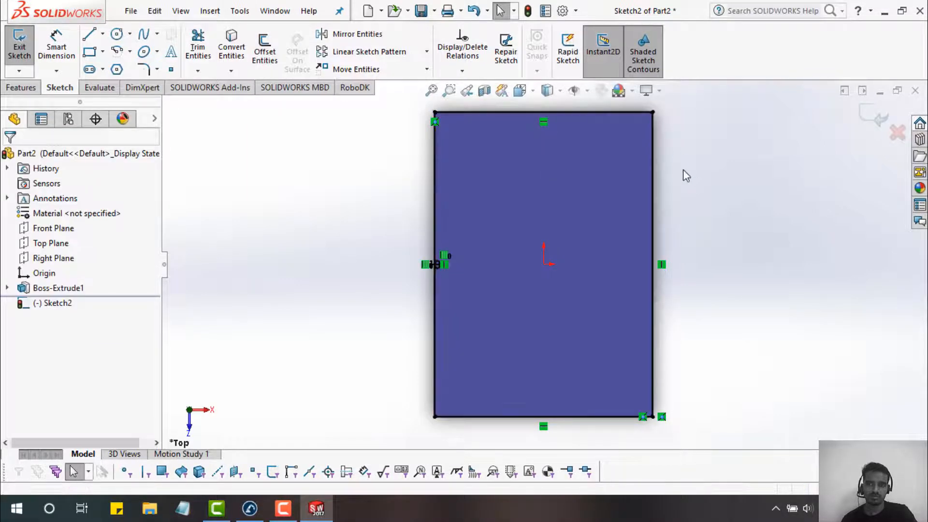
{"action": "middle_click_drag", "start_coordinate": [683, 174], "coordinate": [679, 120]}
{"action": "scroll", "coordinate": [675, 162], "scroll_direction": "down", "scroll_amount": 10}
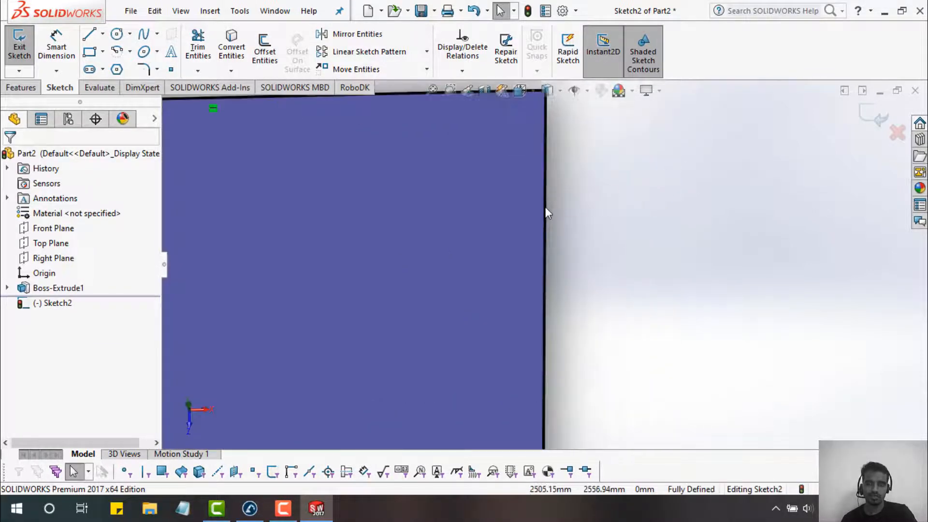
{"action": "scroll", "coordinate": [540, 207], "scroll_direction": "down", "scroll_amount": 2}
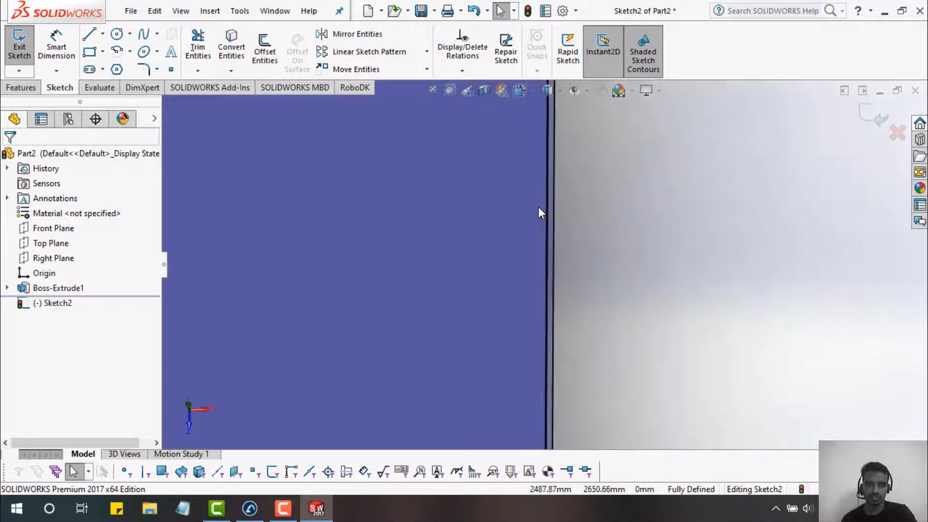
{"action": "left_click", "coordinate": [15, 88]}
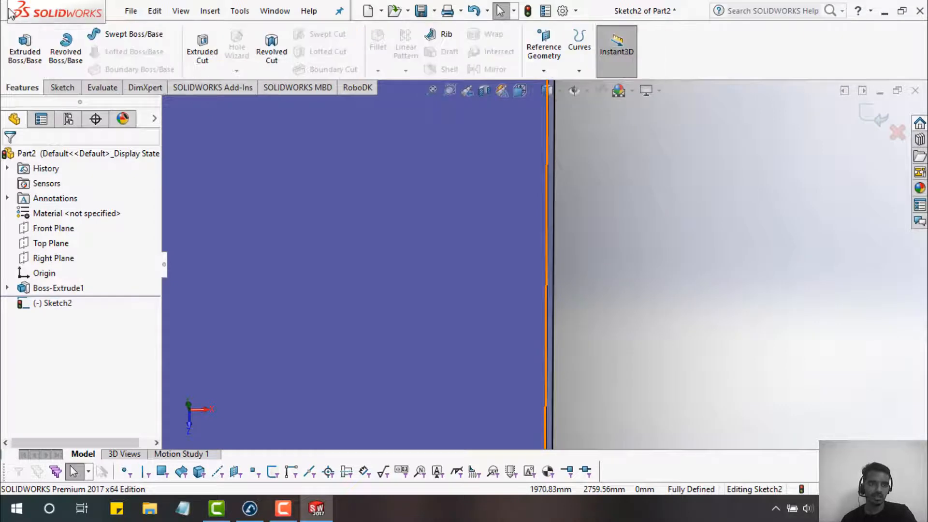
{"action": "left_click", "coordinate": [15, 47]}
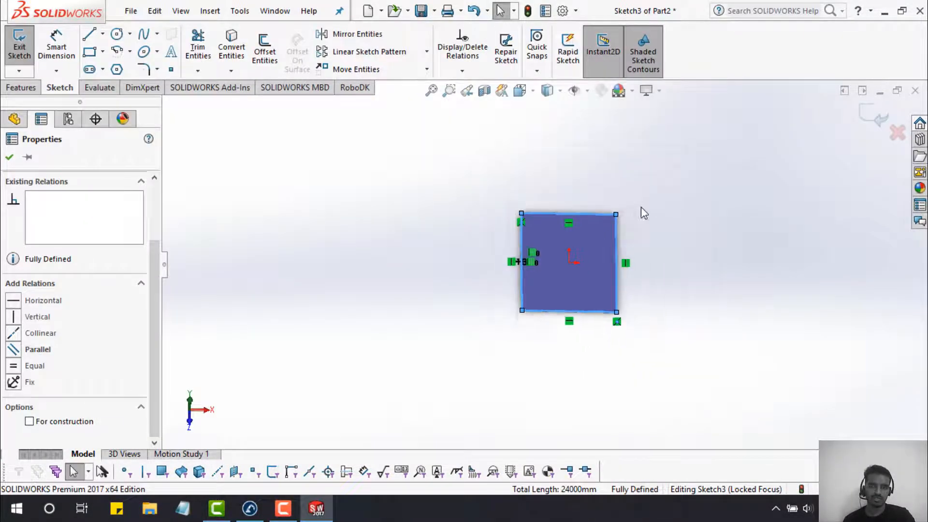
- Orbit and zoom around the shaded rectangle sketch to view it from several angles
{"action": "scroll", "coordinate": [572, 221], "scroll_direction": "down", "scroll_amount": 10}
{"action": "mouse_move", "coordinate": [497, 270]}
{"action": "middle_mouse_down"}
{"action": "mouse_move", "coordinate": [492, 179]}
{"action": "mouse_move", "coordinate": [503, 172]}
{"action": "mouse_move", "coordinate": [548, 193]}
{"action": "mouse_move", "coordinate": [545, 242]}
{"action": "mouse_move", "coordinate": [538, 225]}
{"action": "middle_mouse_up"}
{"action": "scroll", "coordinate": [662, 298], "scroll_direction": "down", "scroll_amount": 5}
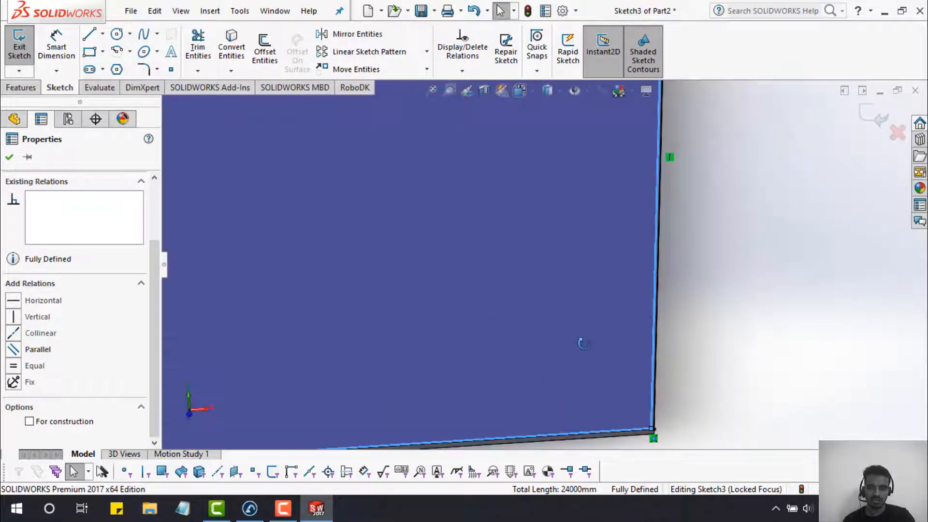
{"action": "middle_click_drag", "start_coordinate": [582, 342], "coordinate": [591, 373]}
{"action": "scroll", "coordinate": [521, 290], "scroll_direction": "up", "scroll_amount": 3}
{"action": "scroll", "coordinate": [522, 290], "scroll_direction": "up", "scroll_amount": 4}
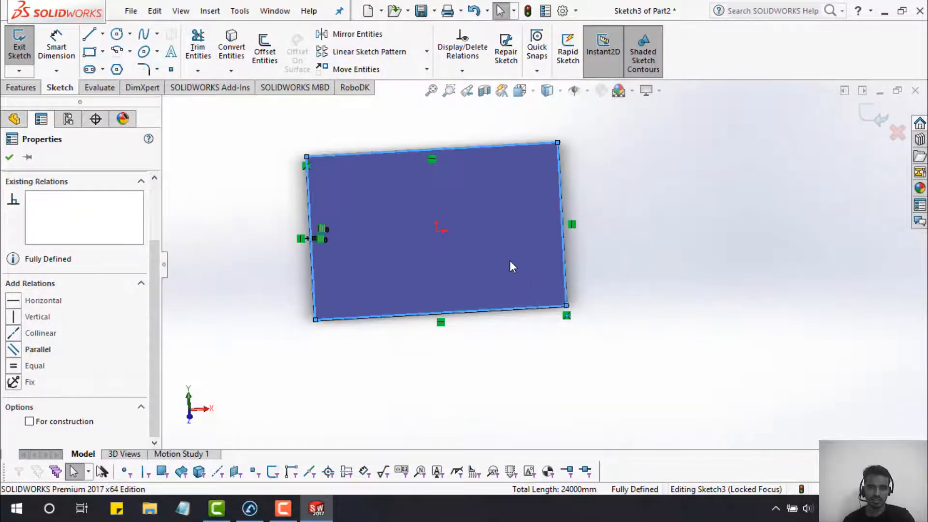
{"action": "middle_click_drag", "start_coordinate": [509, 264], "coordinate": [502, 232]}
{"action": "scroll", "coordinate": [463, 255], "scroll_direction": "down", "scroll_amount": 5}
{"action": "mouse_move", "coordinate": [444, 304]}
{"action": "middle_mouse_down"}
{"action": "mouse_move", "coordinate": [427, 305]}
{"action": "mouse_move", "coordinate": [433, 332]}
{"action": "mouse_move", "coordinate": [482, 277]}
{"action": "middle_mouse_up"}
{"action": "key", "text": "Escape"}
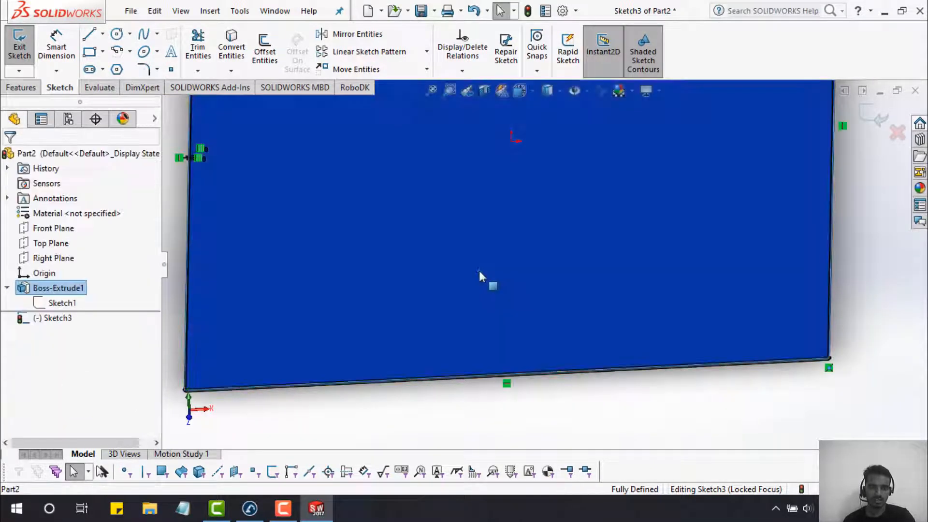
{"action": "scroll", "coordinate": [521, 269], "scroll_direction": "up", "scroll_amount": 5}
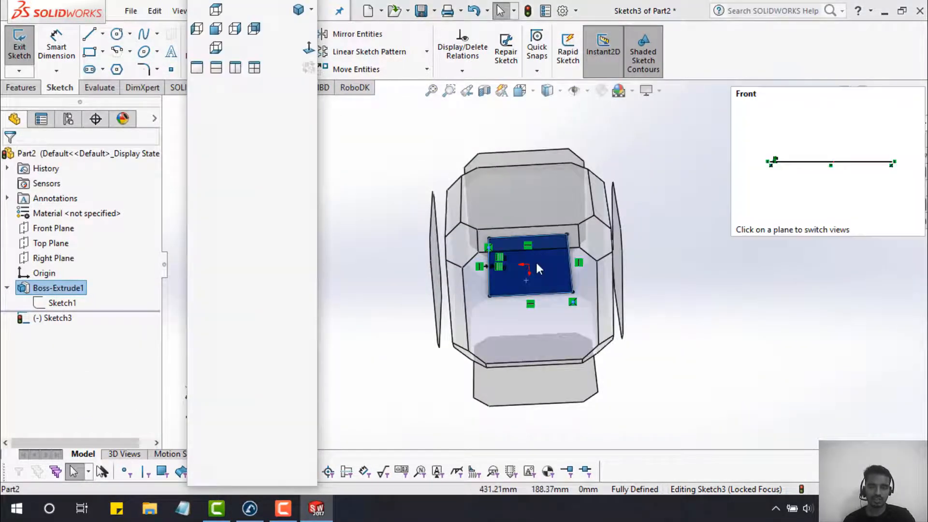
- Switch to the Front view, activate the Line tool, and tilt the plate close-up
{"action": "left_click", "coordinate": [536, 262]}
{"action": "scroll", "coordinate": [535, 260], "scroll_direction": "up", "scroll_amount": 5}
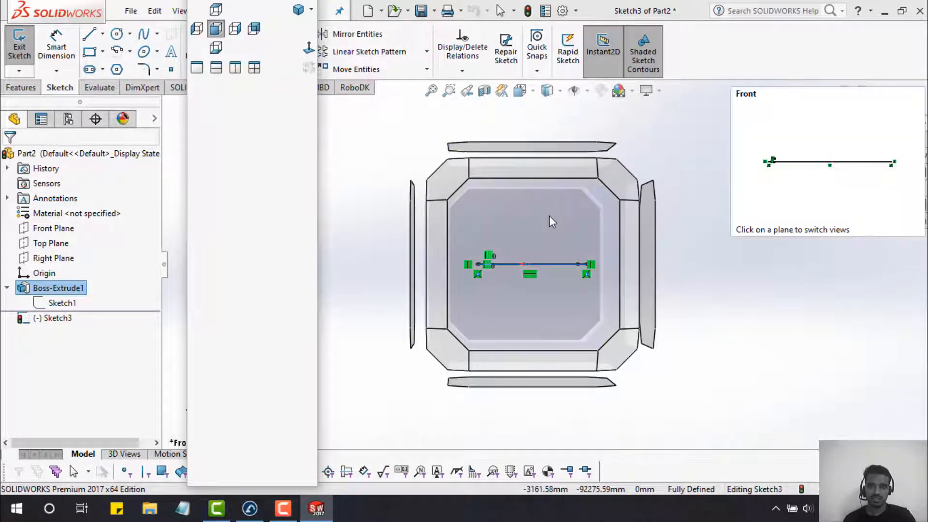
{"action": "left_click", "coordinate": [530, 144]}
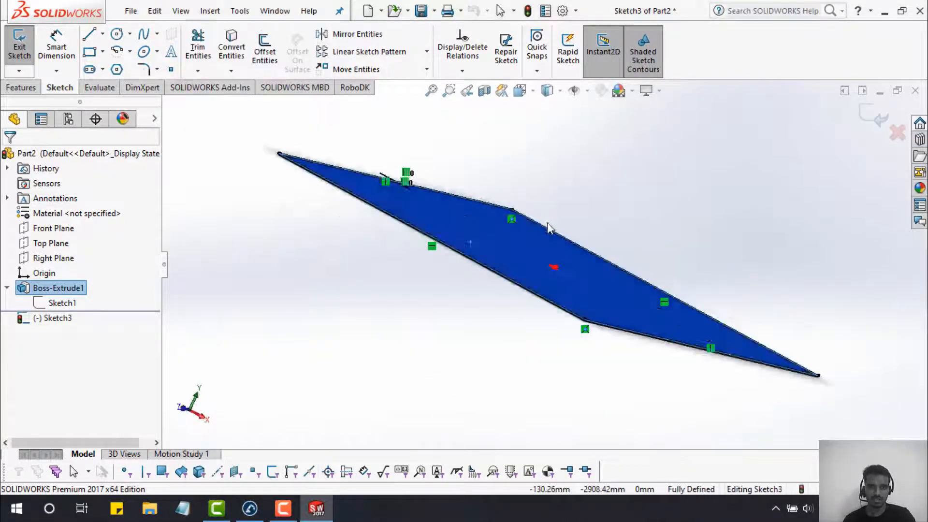
{"action": "scroll", "coordinate": [544, 259], "scroll_direction": "down", "scroll_amount": 2}
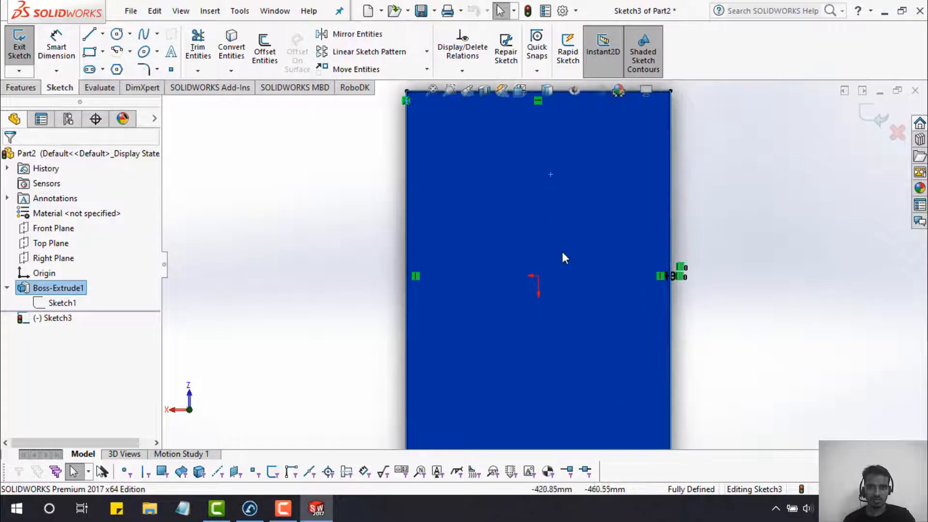
{"action": "middle_click_drag", "start_coordinate": [561, 263], "coordinate": [611, 245]}
{"action": "middle_click_drag", "start_coordinate": [496, 201], "coordinate": [489, 276]}
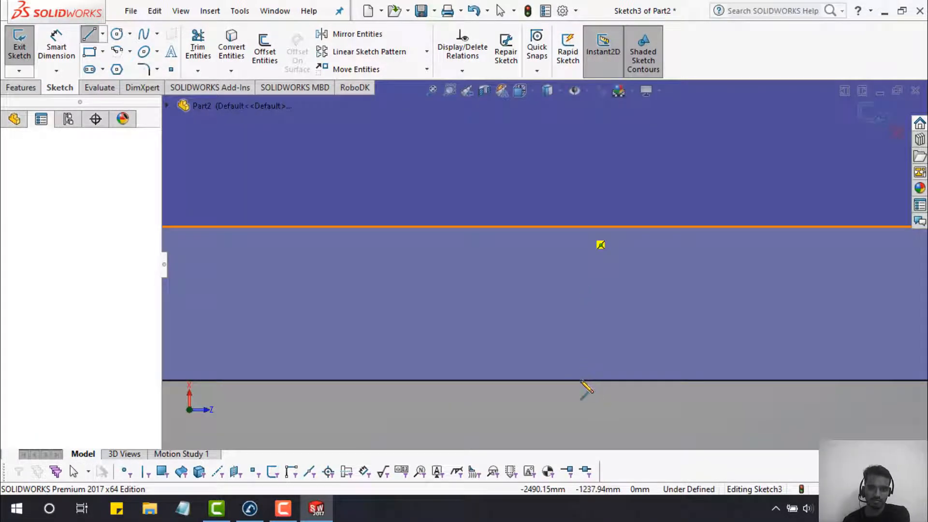
- Draw a short 10 mm vertical line closing the wall gap at the plate edge
{"action": "left_click", "coordinate": [581, 382]}
{"action": "double_click", "coordinate": [581, 381]}
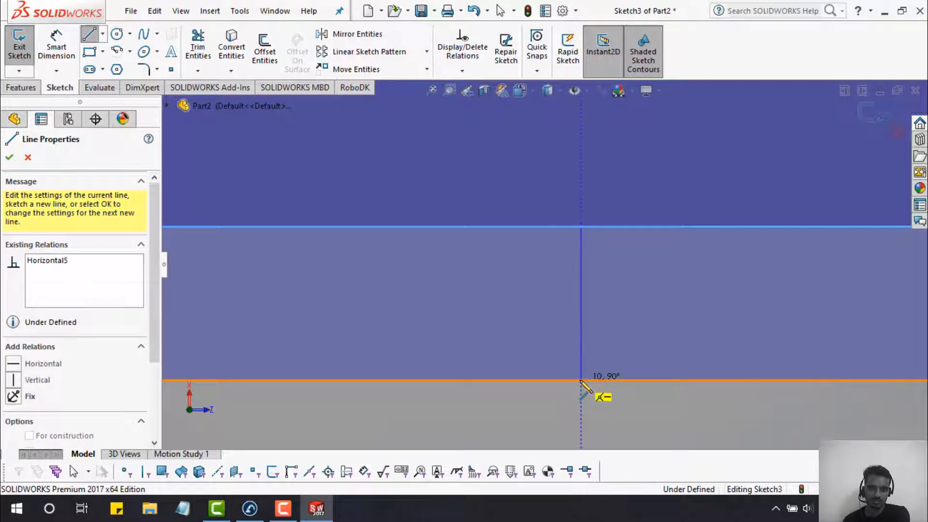
{"action": "scroll", "coordinate": [486, 334], "scroll_direction": "up", "scroll_amount": 5}
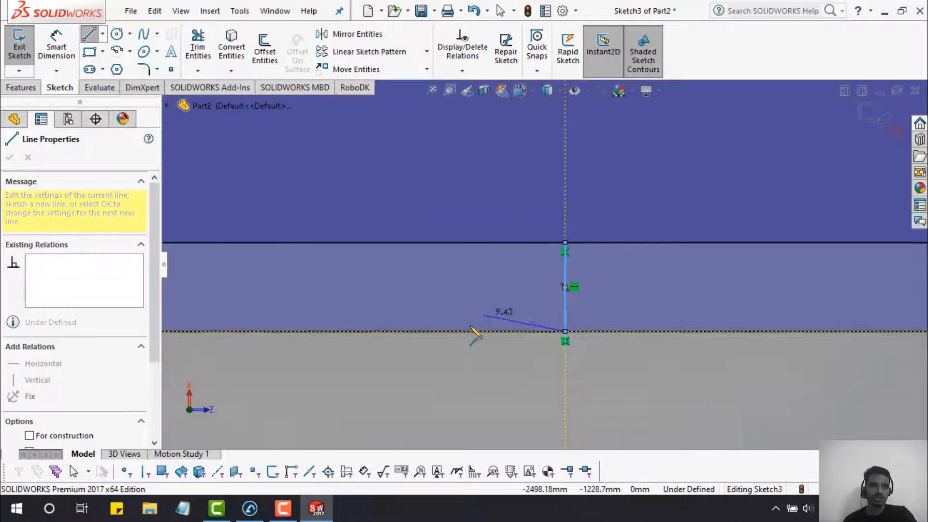
- Power-trim the extra outline segments beside the new vertical line
{"action": "left_click", "coordinate": [198, 46]}
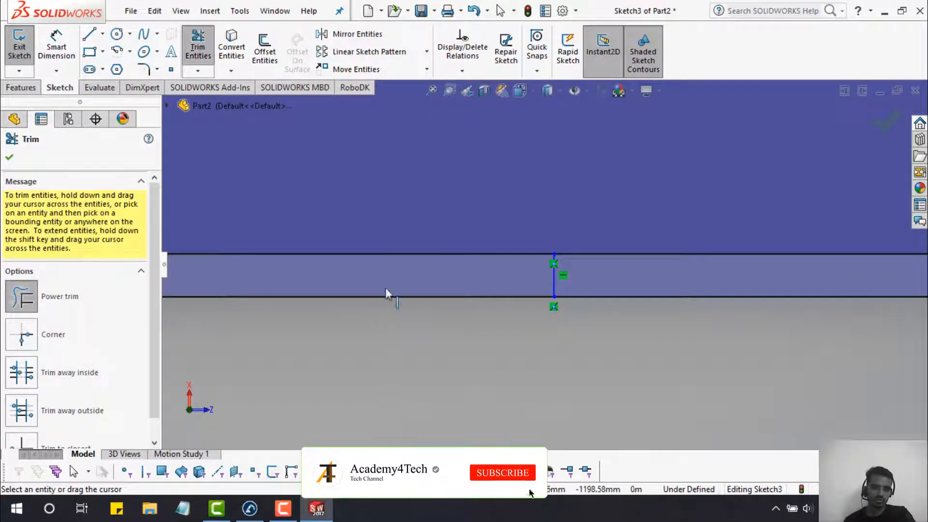
{"action": "left_click_drag", "start_coordinate": [393, 297], "coordinate": [391, 247]}
{"action": "scroll", "coordinate": [395, 345], "scroll_direction": "up", "scroll_amount": 8}
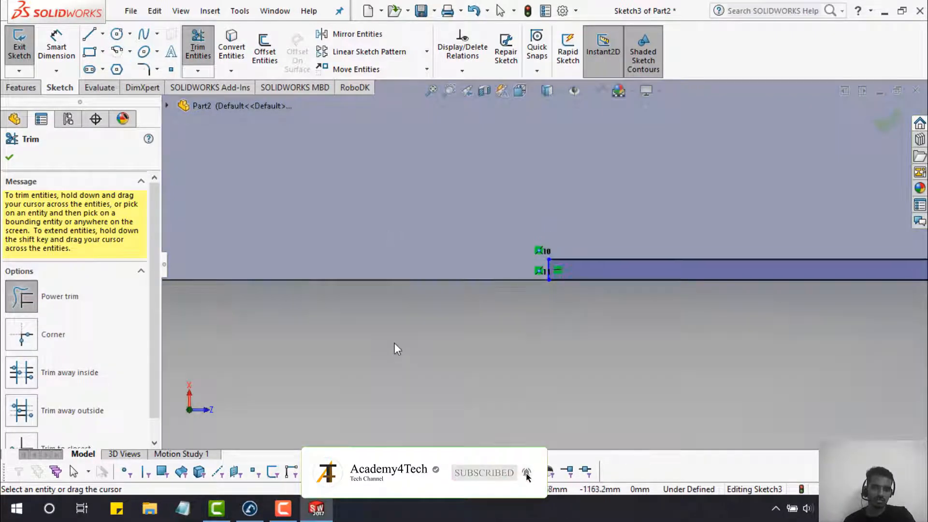
{"action": "scroll", "coordinate": [393, 336], "scroll_direction": "up", "scroll_amount": 12}
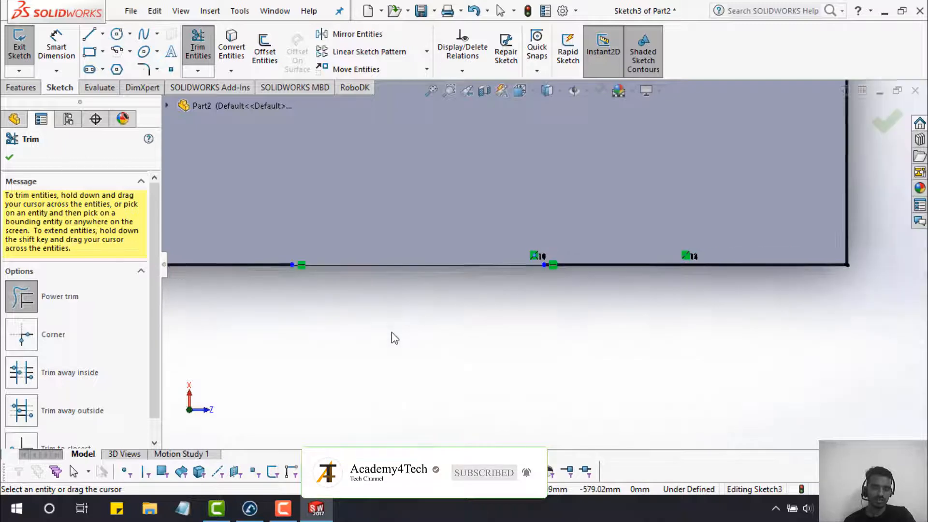
{"action": "scroll", "coordinate": [391, 260], "scroll_direction": "up", "scroll_amount": 6}
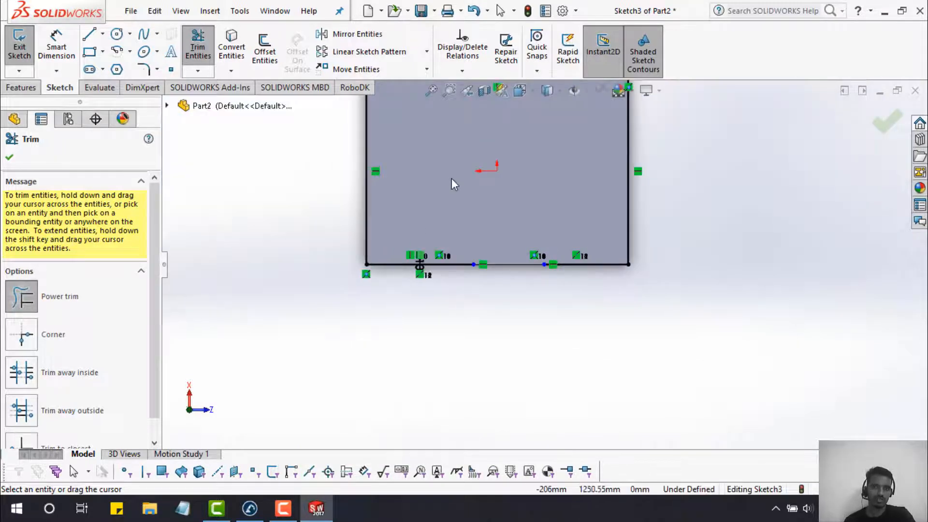
{"action": "scroll", "coordinate": [464, 182], "scroll_direction": "up", "scroll_amount": 4}
{"action": "scroll", "coordinate": [474, 189], "scroll_direction": "down", "scroll_amount": 3}
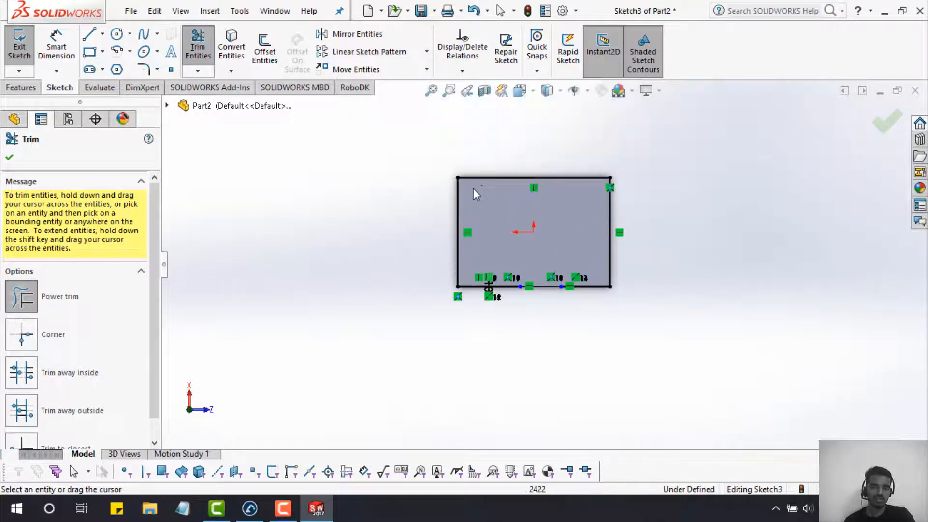
{"action": "left_click", "coordinate": [21, 88]}
- Extrude the wall sketch with depth '2m' as Boss-Extrude2 and orbit the tray to inspect it
{"action": "left_click", "coordinate": [25, 43]}
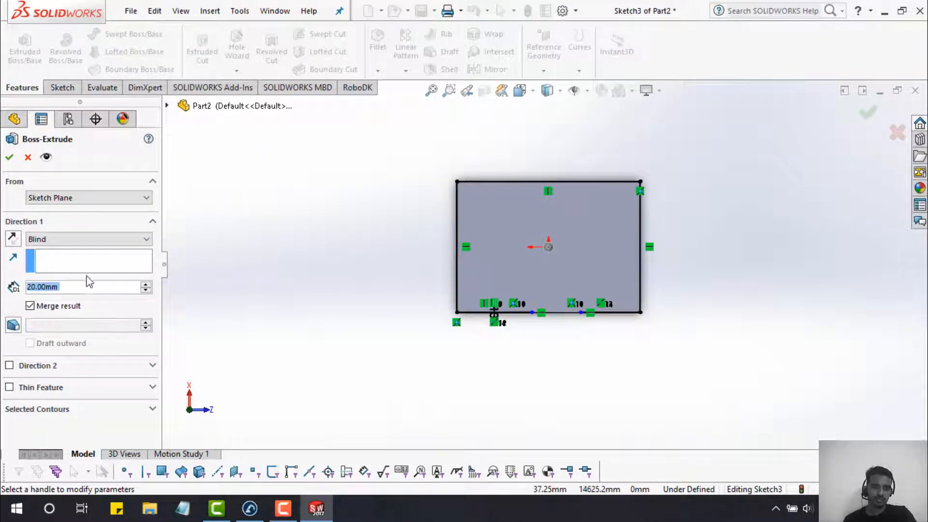
{"action": "type", "text": "2"}
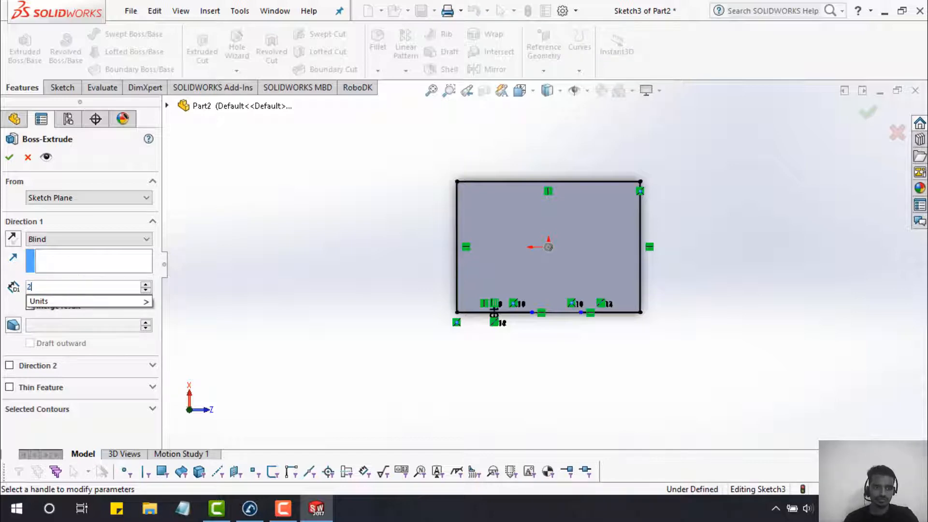
{"action": "type", "text": "m"}
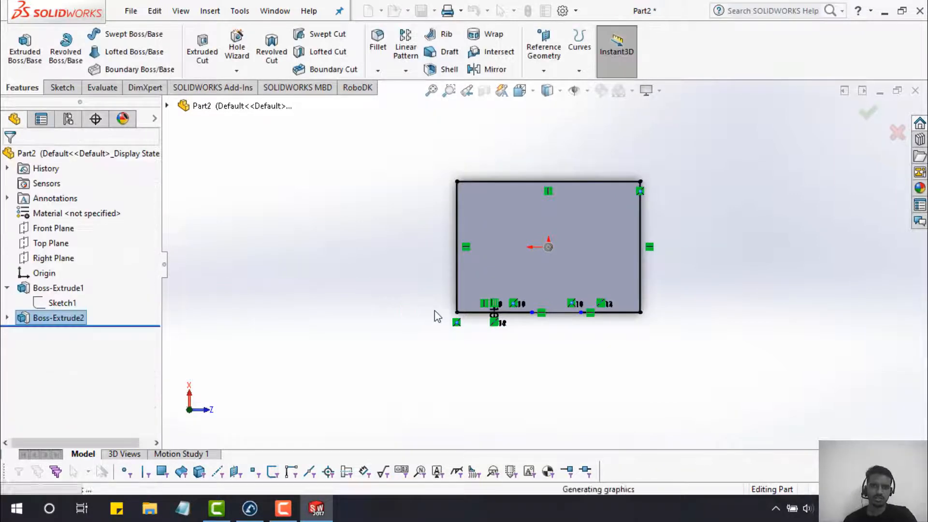
{"action": "middle_click_drag", "start_coordinate": [595, 381], "coordinate": [594, 208]}
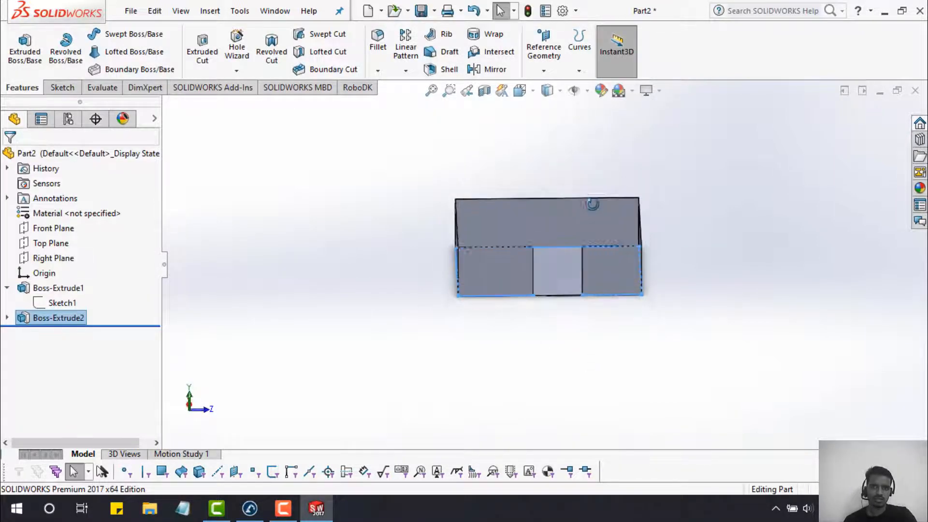
{"action": "scroll", "coordinate": [575, 239], "scroll_direction": "down", "scroll_amount": 3}
{"action": "scroll", "coordinate": [574, 237], "scroll_direction": "down", "scroll_amount": 3}
{"action": "middle_click_drag", "start_coordinate": [514, 325], "coordinate": [515, 371]}
{"action": "scroll", "coordinate": [515, 280], "scroll_direction": "up", "scroll_amount": 6}
{"action": "scroll", "coordinate": [524, 305], "scroll_direction": "down", "scroll_amount": 5}
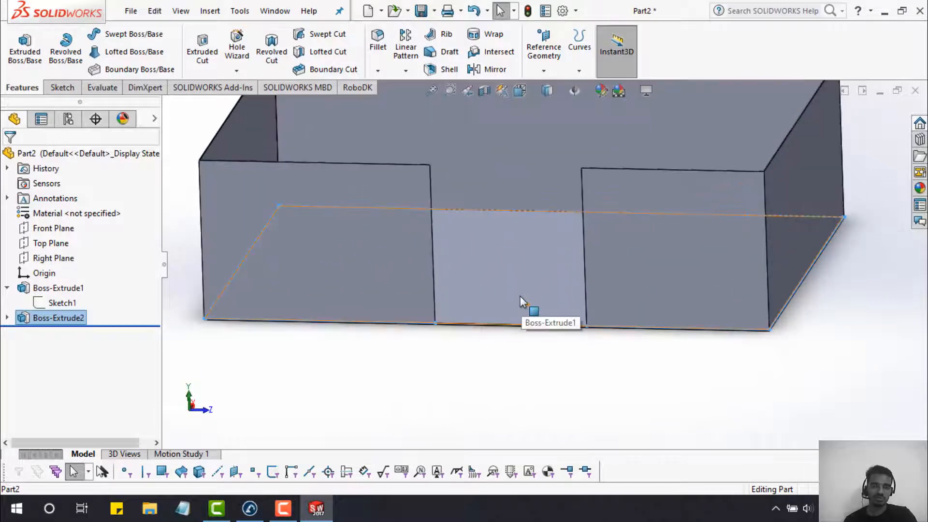
{"action": "scroll", "coordinate": [521, 302], "scroll_direction": "up", "scroll_amount": 2}
{"action": "scroll", "coordinate": [528, 288], "scroll_direction": "up", "scroll_amount": 3}
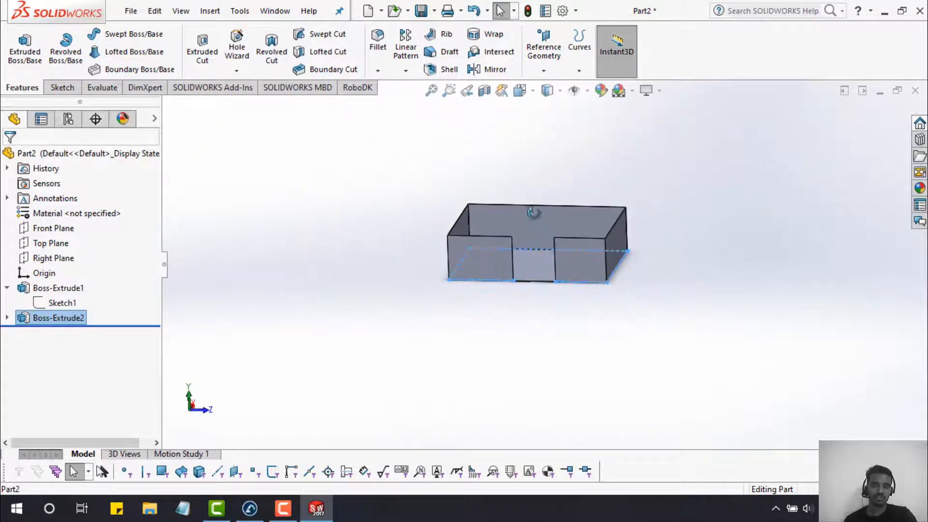
{"action": "middle_click_drag", "start_coordinate": [534, 213], "coordinate": [578, 184]}
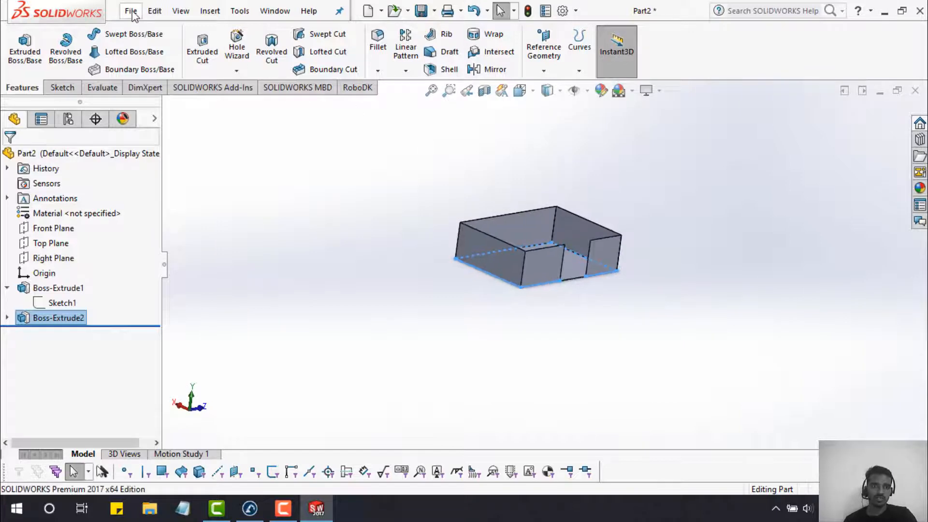
- Save Part2 to the Desktop as an IGES (*.igs) file and close SOLIDWORKS
{"action": "left_click", "coordinate": [131, 11]}
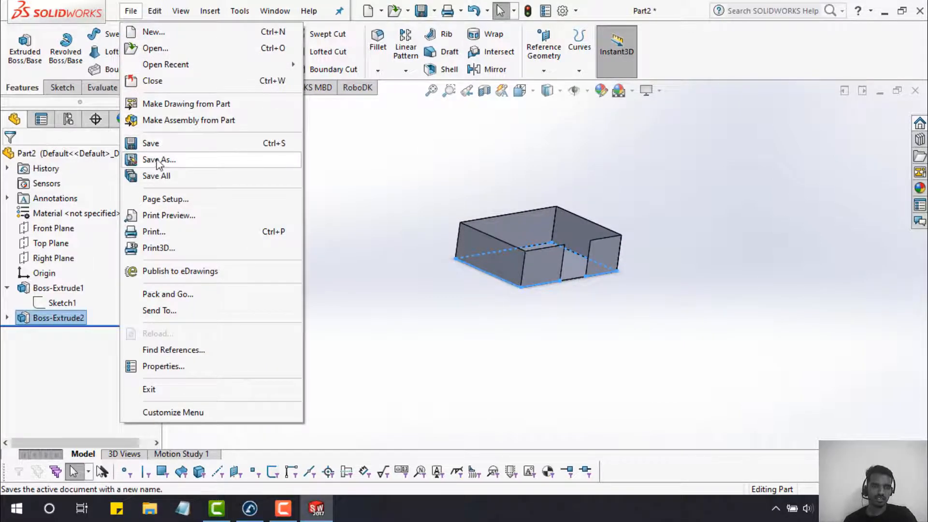
{"action": "left_click", "coordinate": [157, 161]}
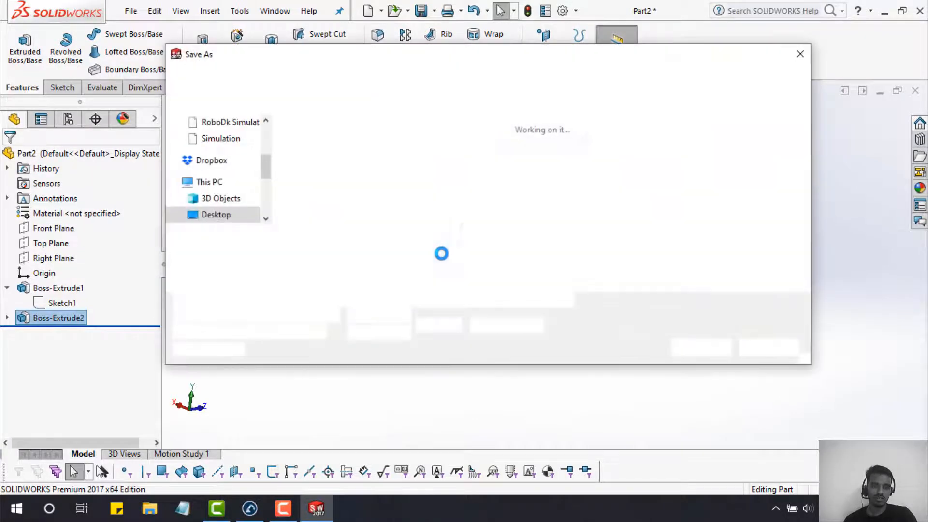
{"action": "left_click", "coordinate": [374, 260]}
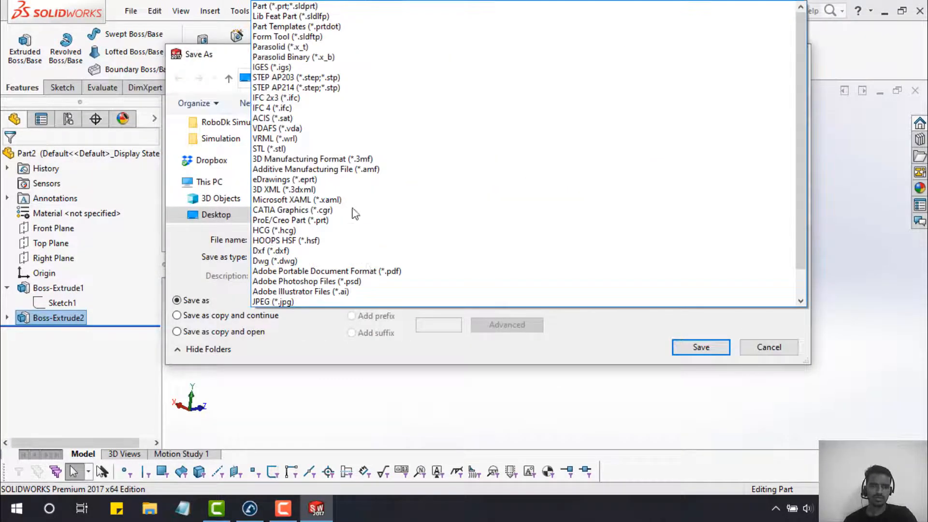
{"action": "left_click", "coordinate": [348, 68]}
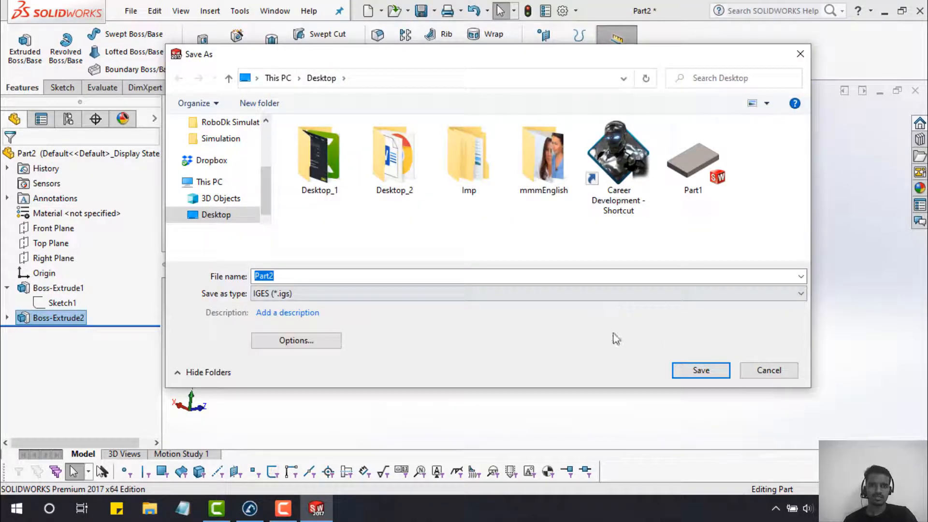
{"action": "left_click", "coordinate": [701, 371]}
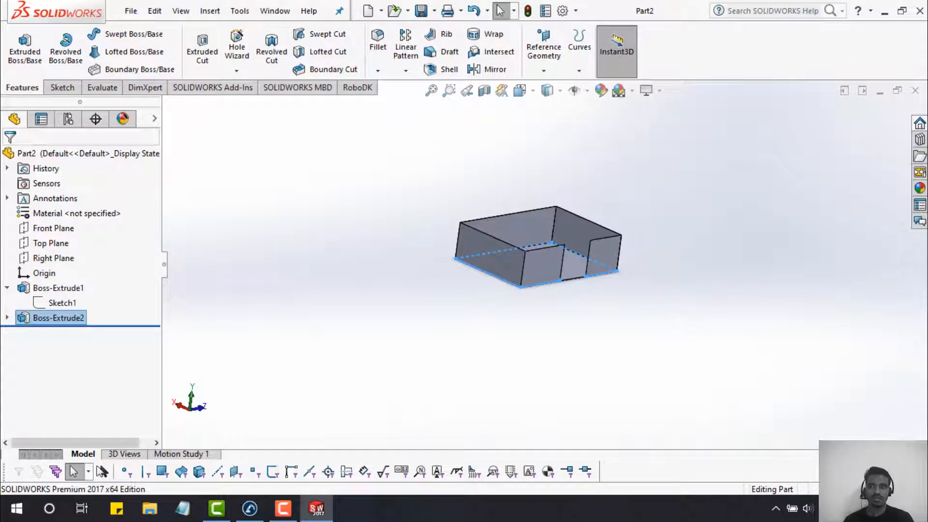
{"action": "left_click", "coordinate": [919, 11]}
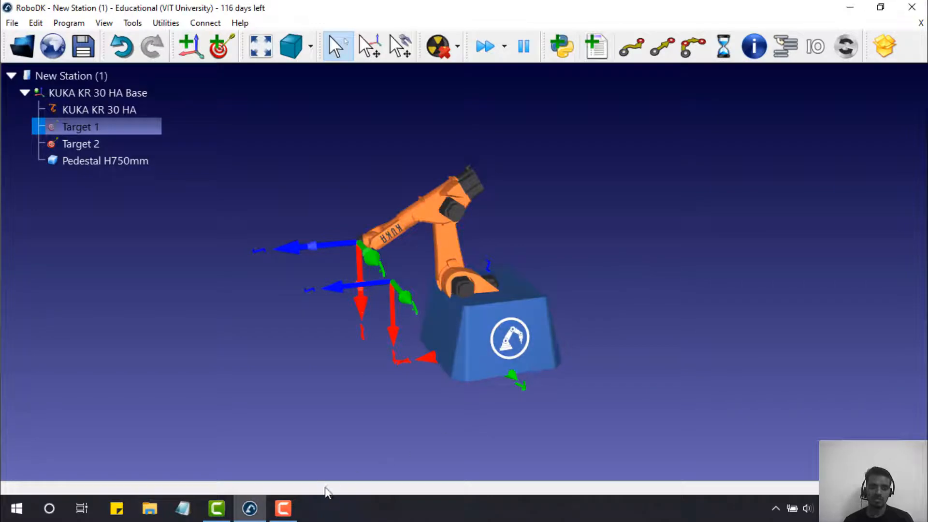
- Drag Pedestal H750mm onto the KUKA KR 30 HA robot in the station tree
{"action": "scroll", "coordinate": [204, 306], "scroll_direction": "up", "scroll_amount": 1}
{"action": "scroll", "coordinate": [204, 307], "scroll_direction": "down", "scroll_amount": 2}
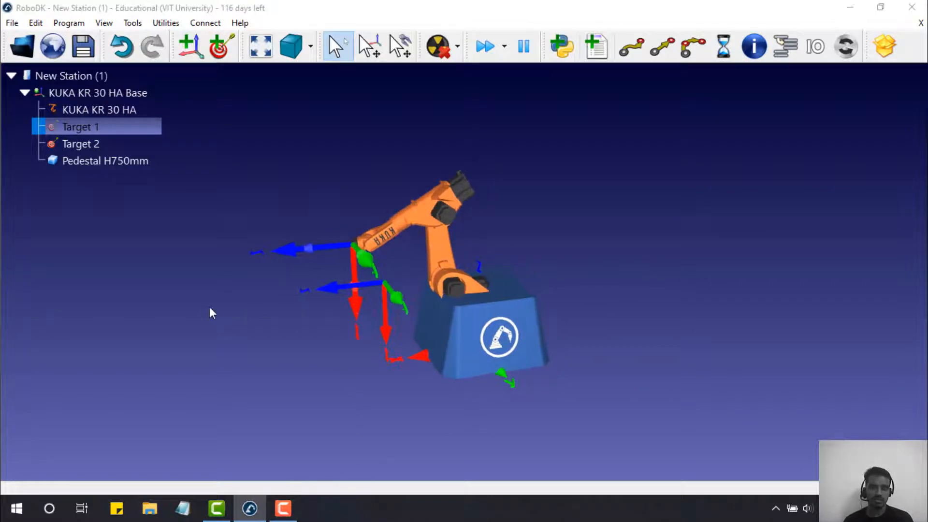
{"action": "scroll", "coordinate": [416, 285], "scroll_direction": "up", "scroll_amount": 3}
{"action": "scroll", "coordinate": [500, 322], "scroll_direction": "up", "scroll_amount": 5}
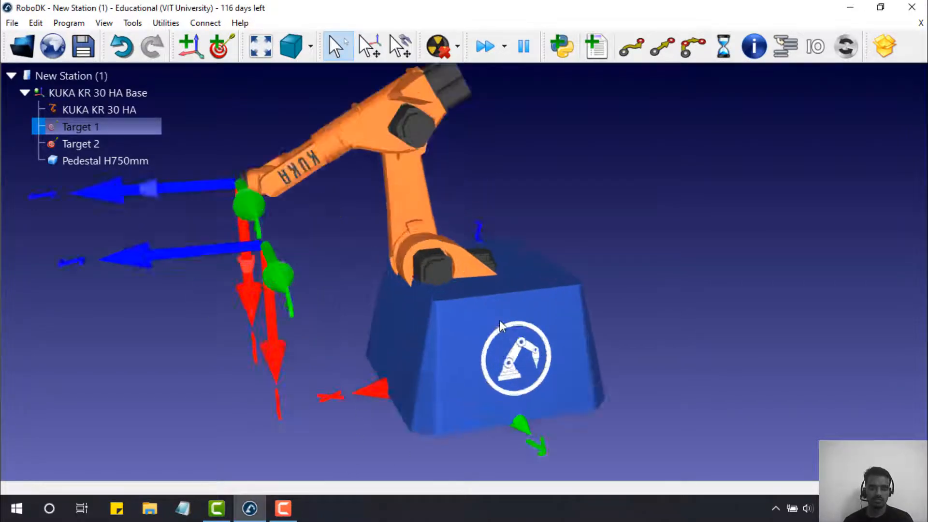
{"action": "scroll", "coordinate": [499, 334], "scroll_direction": "down", "scroll_amount": 5}
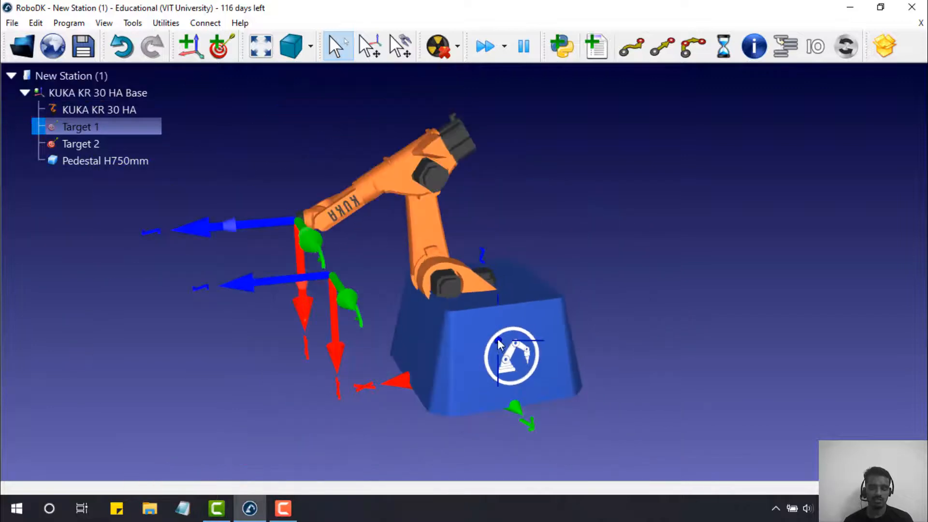
{"action": "left_click_drag", "start_coordinate": [498, 329], "coordinate": [497, 289]}
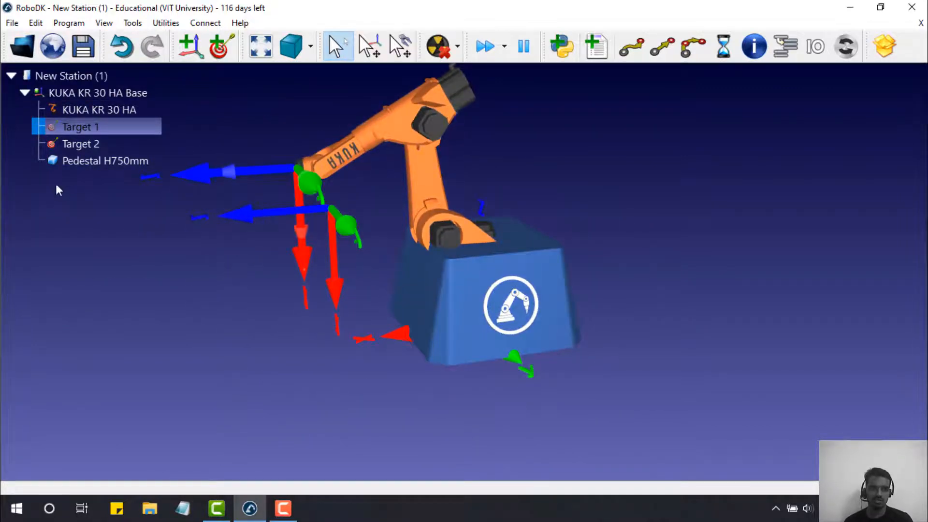
{"action": "left_click_drag", "start_coordinate": [66, 165], "coordinate": [75, 107]}
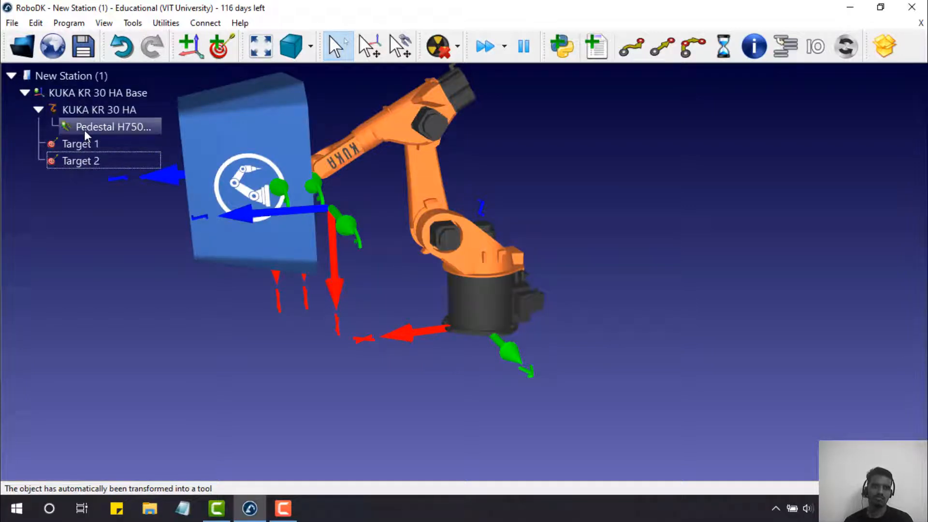
- Move Pedestal H750mm back under KUKA KR 30 HA Base in the tree
{"action": "middle_click_drag", "start_coordinate": [308, 216], "coordinate": [357, 213]}
{"action": "right_click_drag", "start_coordinate": [357, 213], "coordinate": [580, 196]}
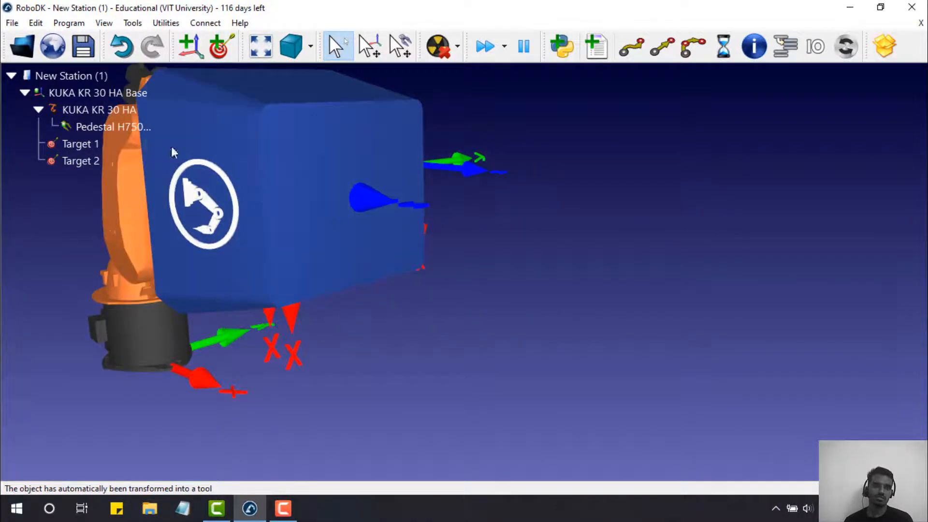
{"action": "left_click", "coordinate": [80, 127]}
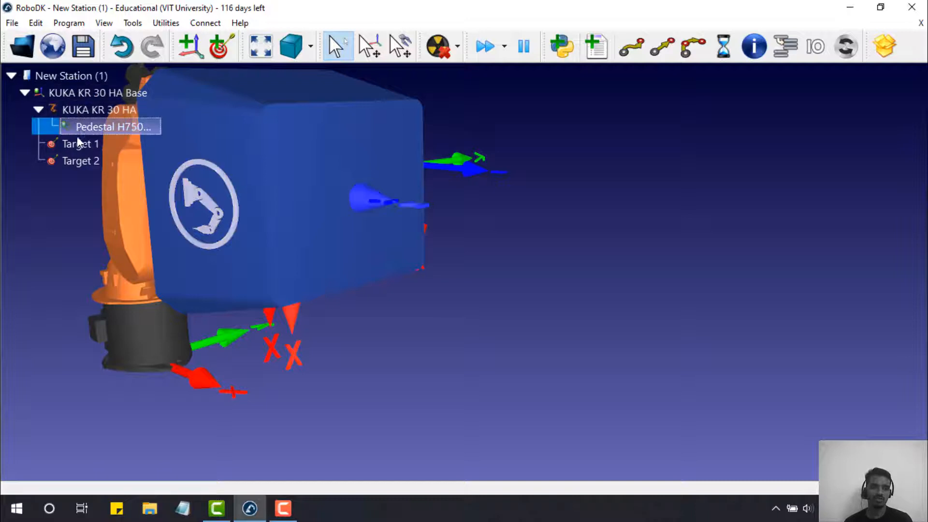
{"action": "left_click_drag", "start_coordinate": [79, 142], "coordinate": [73, 180]}
{"action": "left_click_drag", "start_coordinate": [74, 180], "coordinate": [62, 163]}
- Open the Object Details of Pedestal H750mm from the 3-D view
{"action": "scroll", "coordinate": [207, 315], "scroll_direction": "up", "scroll_amount": 3}
{"action": "scroll", "coordinate": [207, 313], "scroll_direction": "down", "scroll_amount": 5}
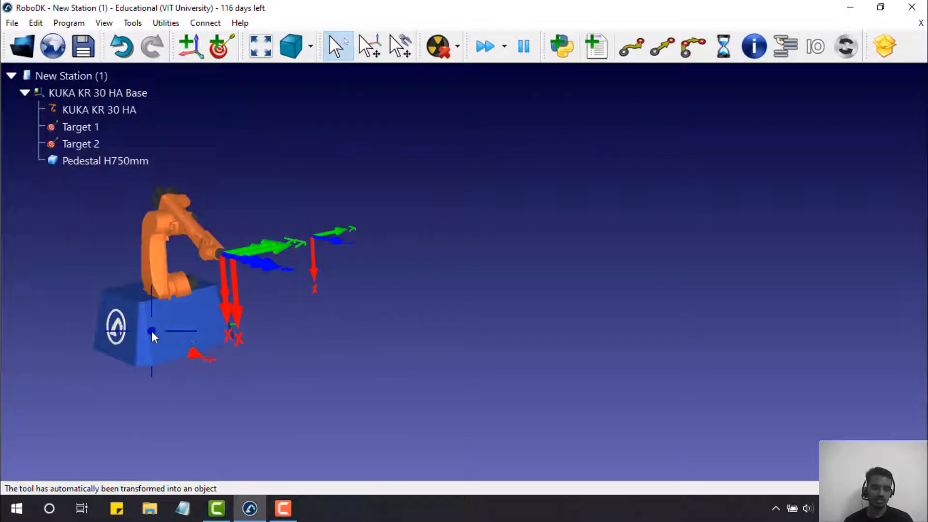
{"action": "right_click_drag", "start_coordinate": [152, 331], "coordinate": [252, 340]}
{"action": "left_click_drag", "start_coordinate": [252, 335], "coordinate": [276, 315]}
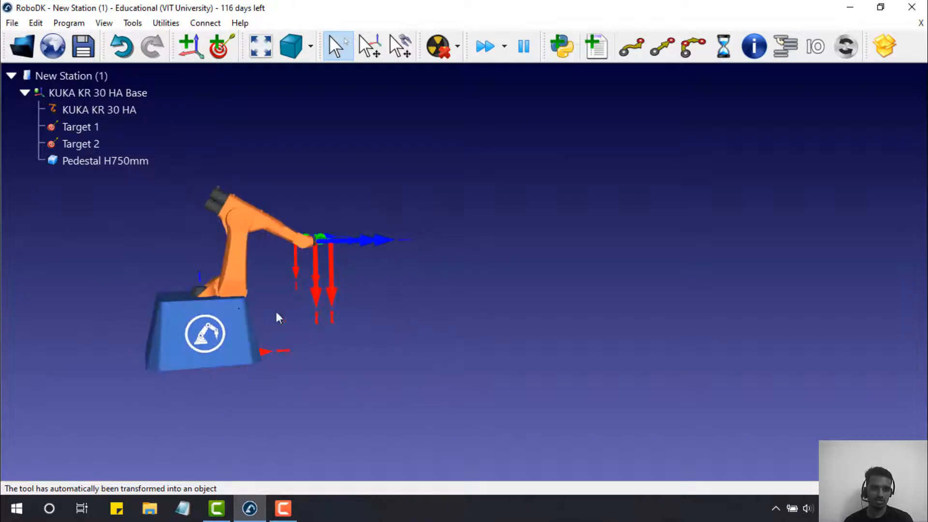
{"action": "left_click", "coordinate": [217, 320]}
{"action": "double_click", "coordinate": [215, 319]}
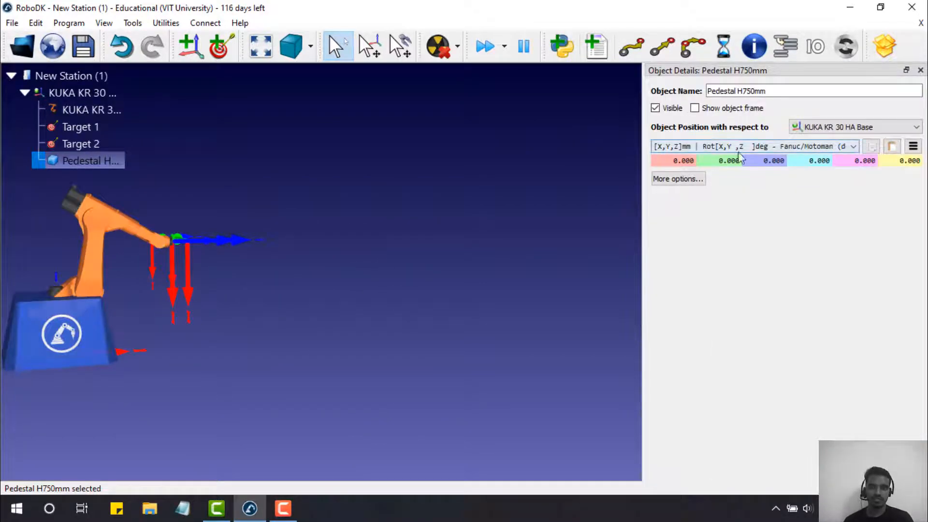
- Try a pedestal Y position of 750, then reset Y to 0
{"action": "double_click", "coordinate": [720, 161]}
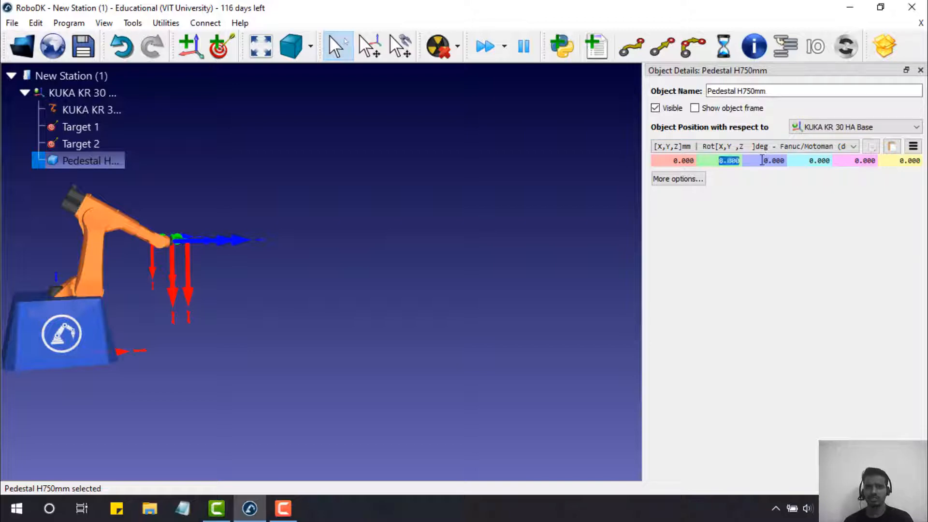
{"action": "type", "text": "75"}
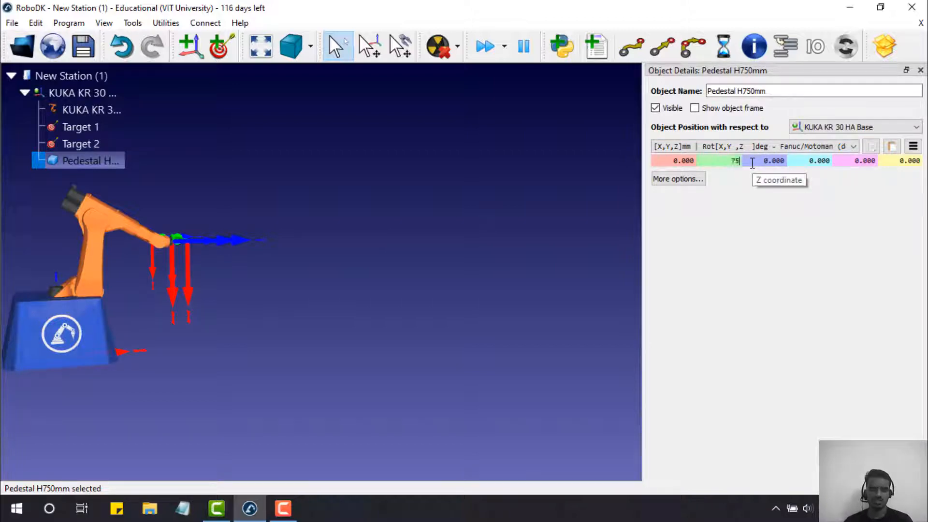
{"action": "type", "text": "0"}
{"action": "key", "text": "Return"}
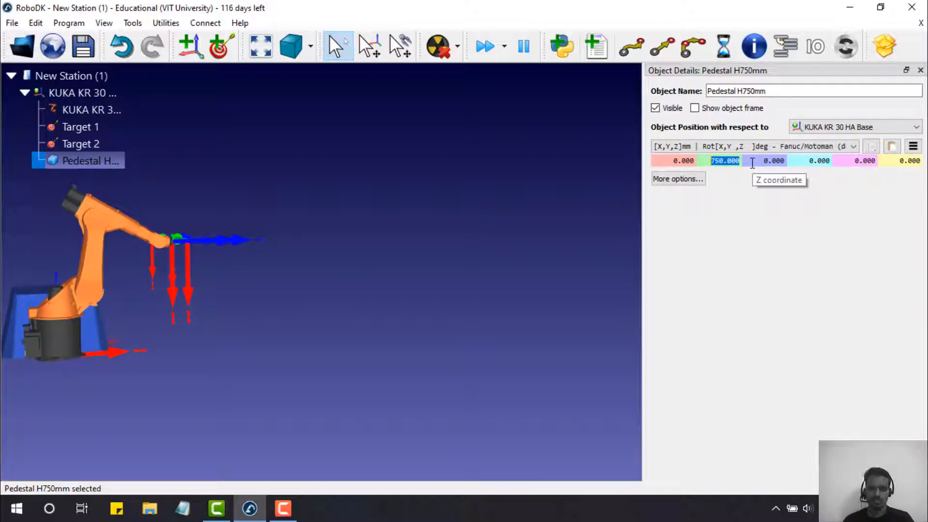
{"action": "type", "text": "0"}
{"action": "key", "text": "Return"}
{"action": "left_click", "coordinate": [752, 164]}
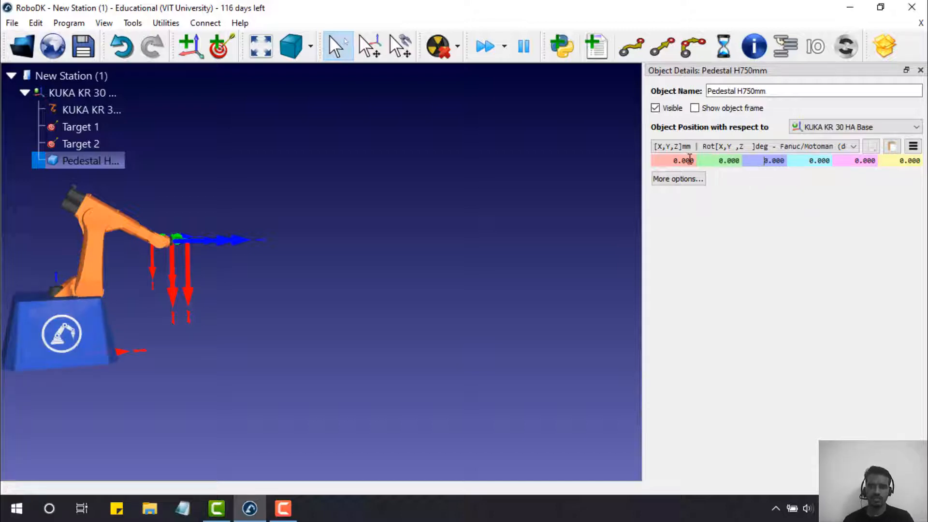
{"action": "mouse_move", "coordinate": [671, 158]}
{"action": "left_mouse_down"}
{"action": "mouse_move", "coordinate": [698, 154]}
{"action": "mouse_move", "coordinate": [687, 158]}
{"action": "left_mouse_up"}
{"action": "left_click", "coordinate": [670, 162]}
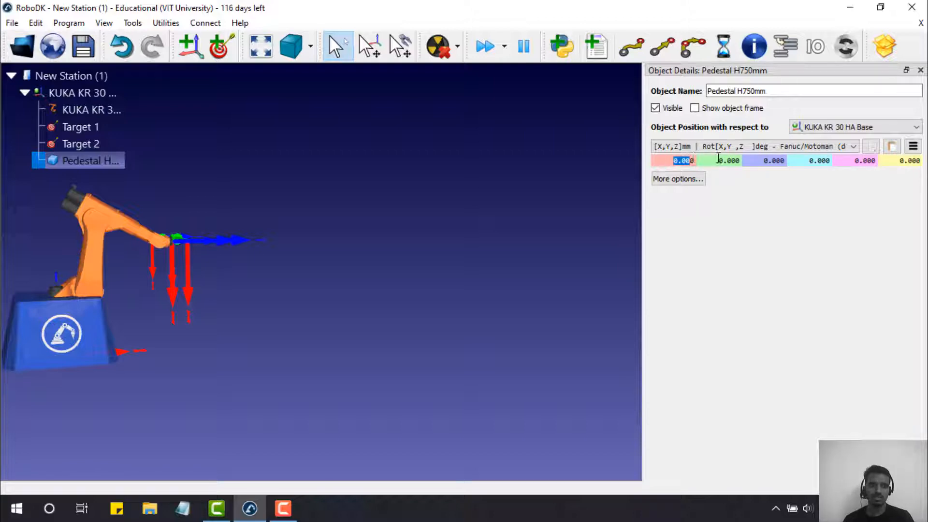
- Set the pedestal's Z position to -750 mm, keeping X at 0
{"action": "left_click_drag", "start_coordinate": [720, 159], "coordinate": [788, 156]}
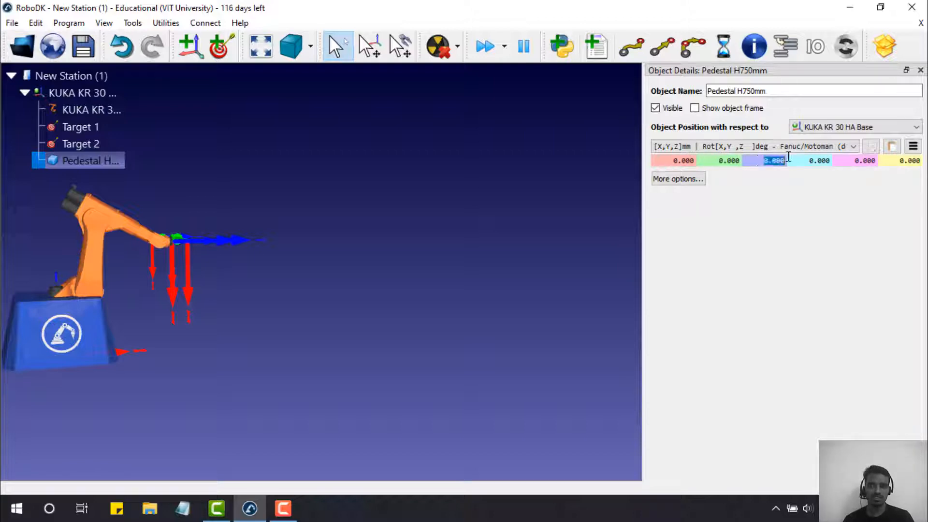
{"action": "type", "text": "750"}
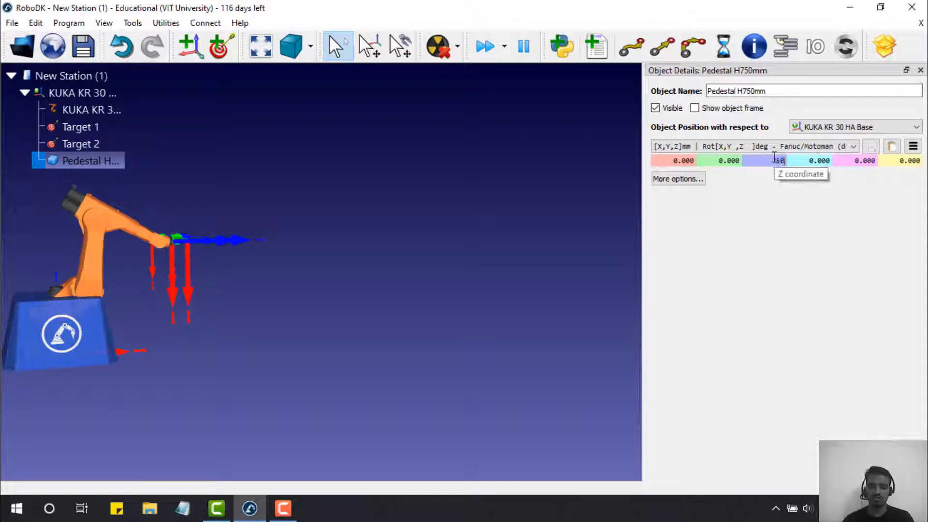
{"action": "key", "text": "Return"}
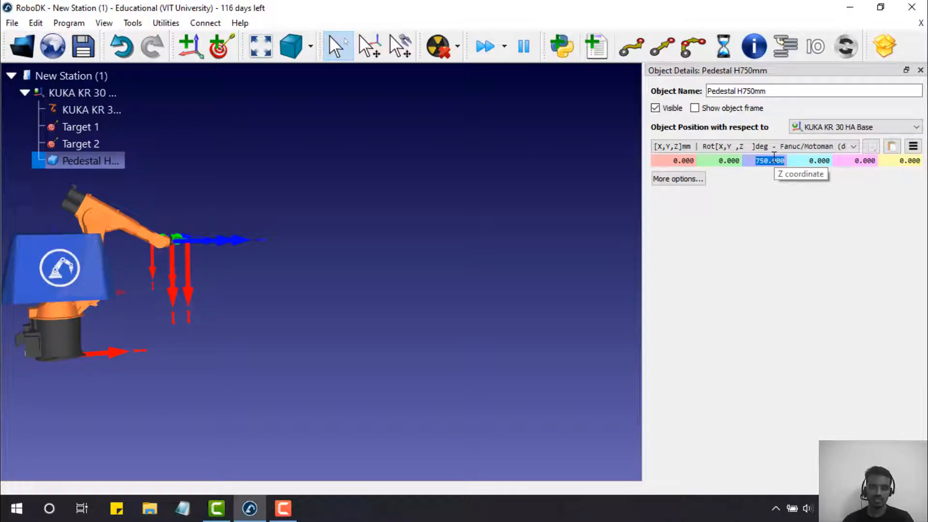
{"action": "key", "text": "Right"}
{"action": "key", "text": "Return"}
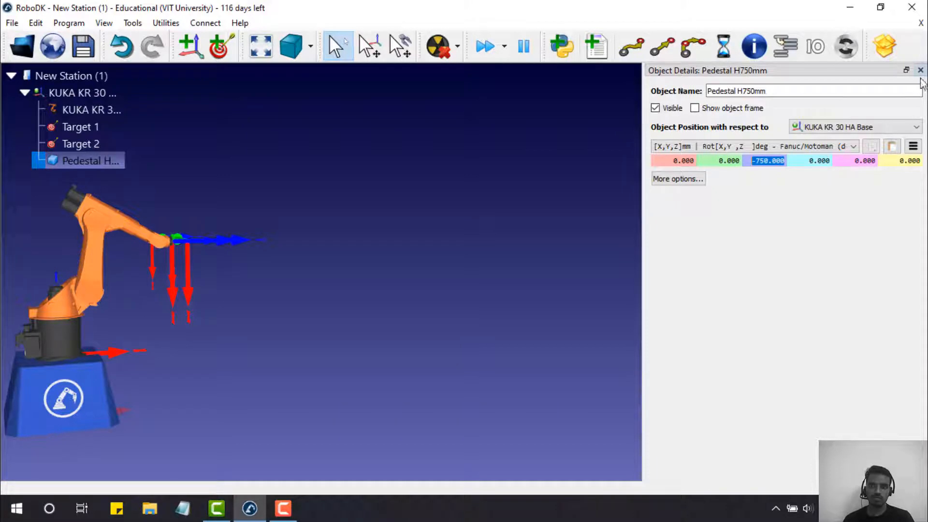
{"action": "scroll", "coordinate": [684, 165], "scroll_direction": "down", "scroll_amount": 1}
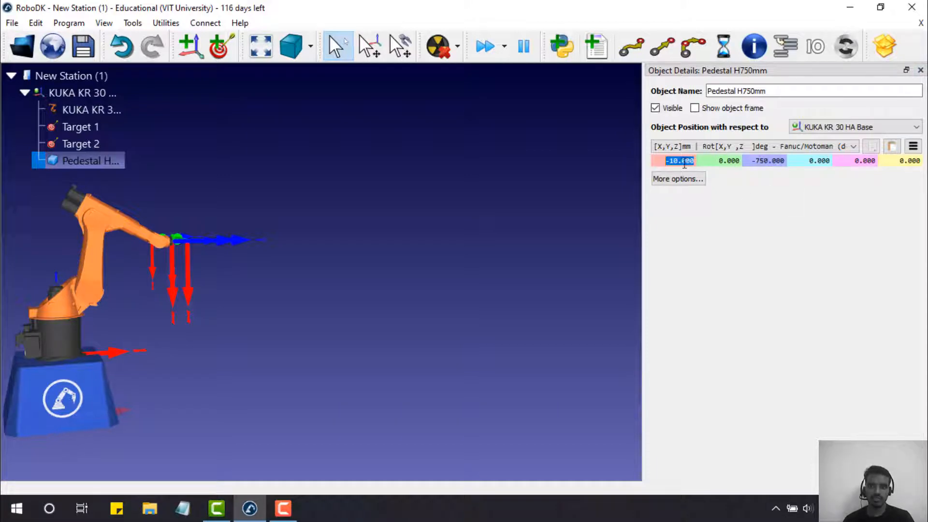
{"action": "scroll", "coordinate": [690, 162], "scroll_direction": "up", "scroll_amount": 2}
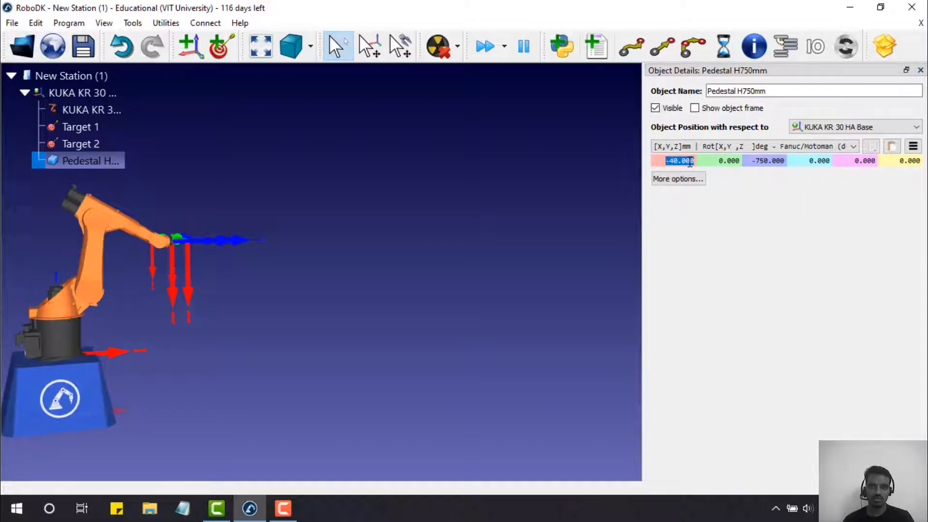
{"action": "scroll", "coordinate": [690, 163], "scroll_direction": "up", "scroll_amount": 5}
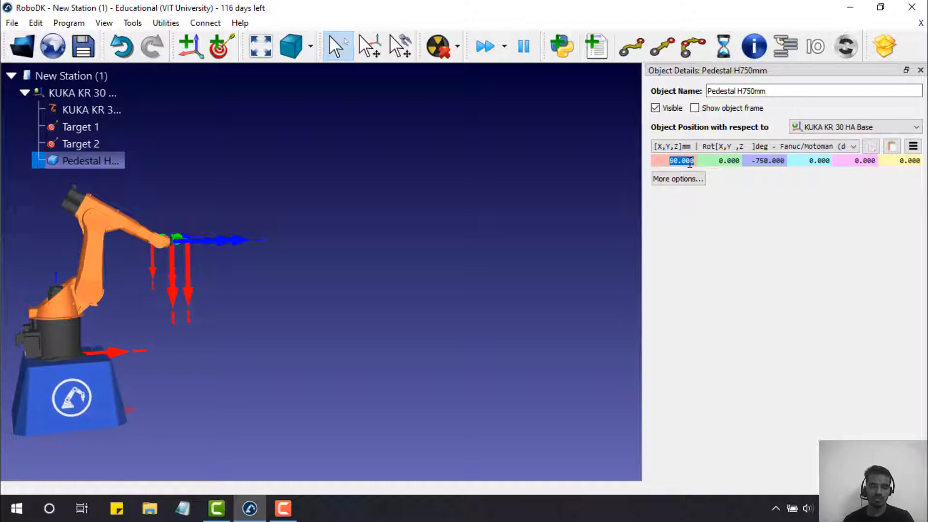
{"action": "scroll", "coordinate": [689, 162], "scroll_direction": "down", "scroll_amount": 20}
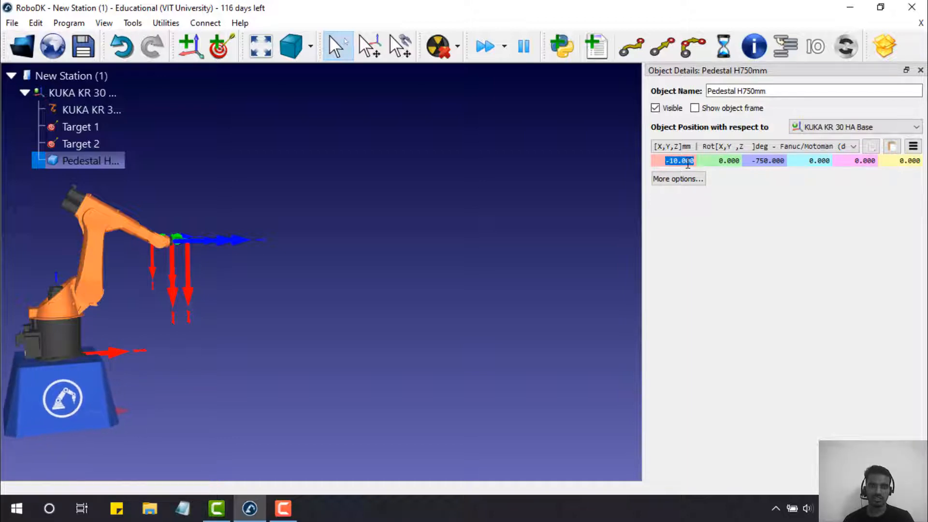
{"action": "scroll", "coordinate": [686, 165], "scroll_direction": "up", "scroll_amount": 20}
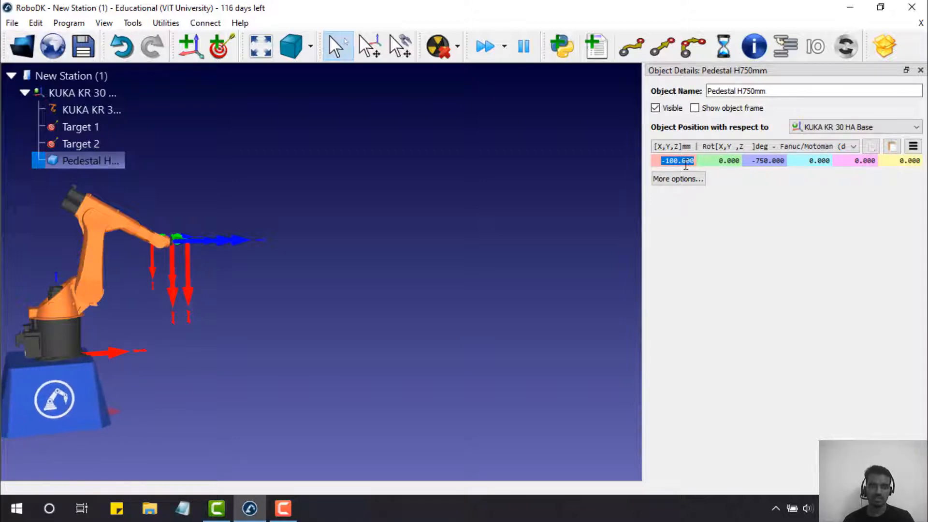
{"action": "scroll", "coordinate": [686, 165], "scroll_direction": "up", "scroll_amount": 6}
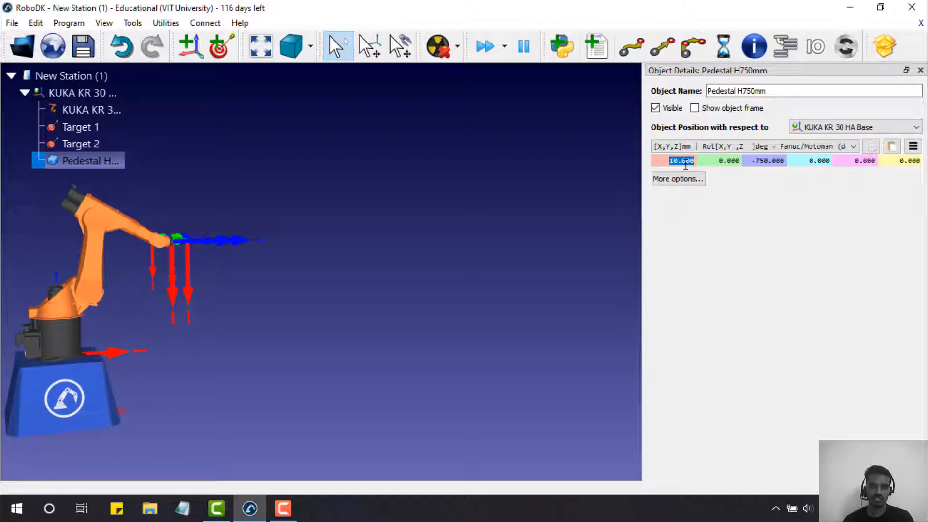
{"action": "scroll", "coordinate": [686, 165], "scroll_direction": "up", "scroll_amount": 2}
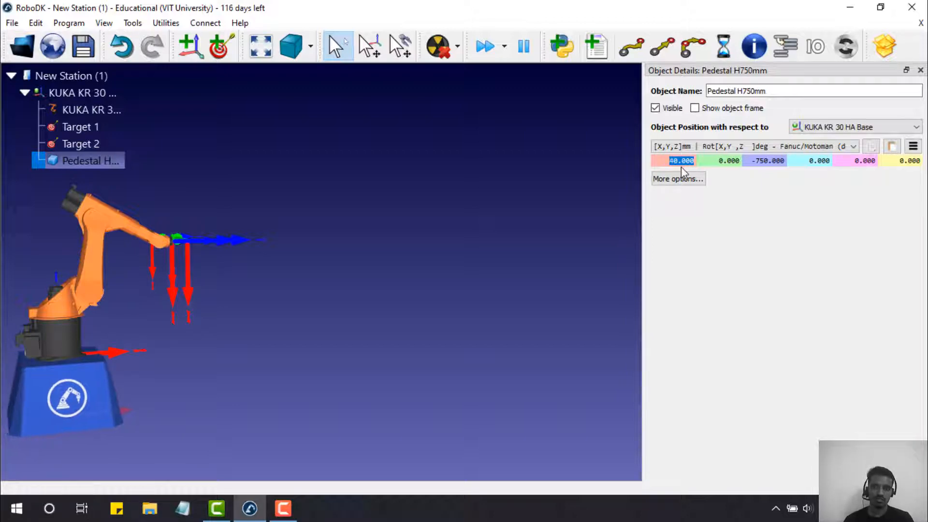
{"action": "key", "text": "Return"}
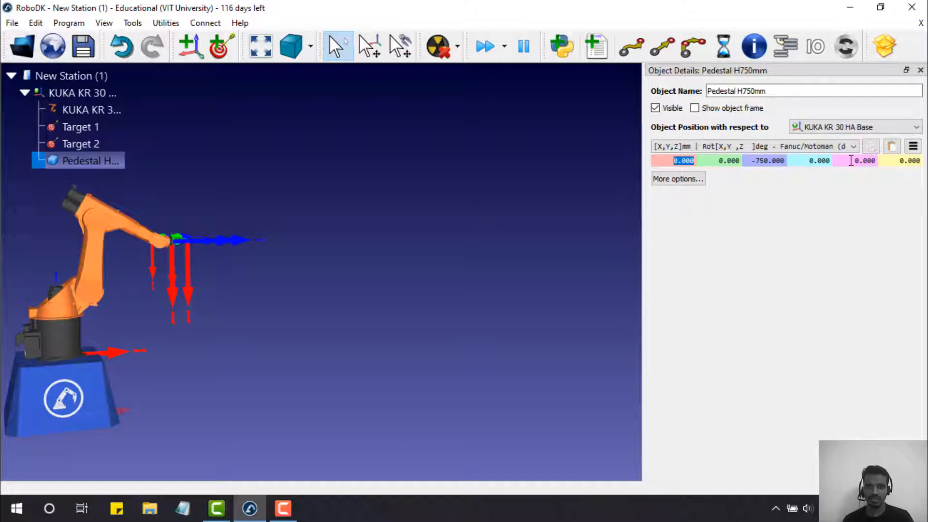
- Try a 20° X rotation on the pedestal, reset it to 0, and close Object Details
{"action": "left_click", "coordinate": [809, 160]}
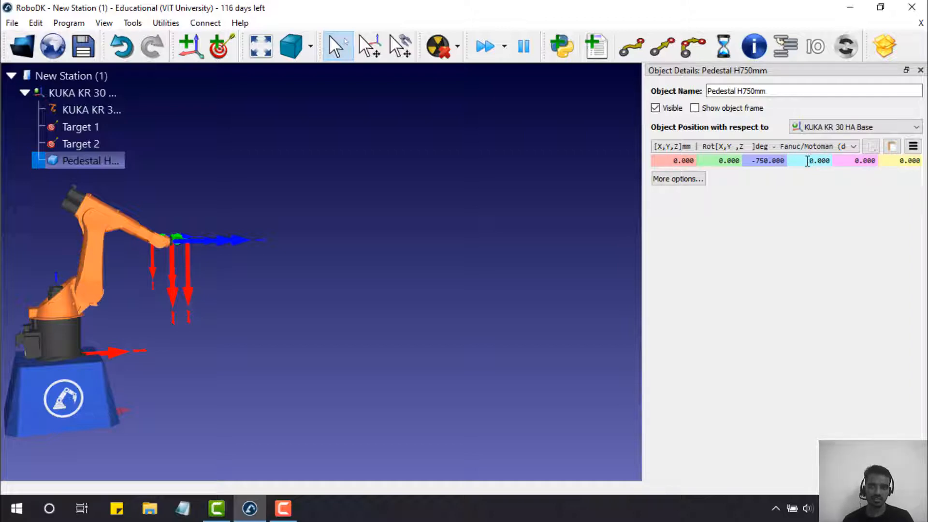
{"action": "double_click", "coordinate": [807, 161]}
{"action": "type", "text": "2"}
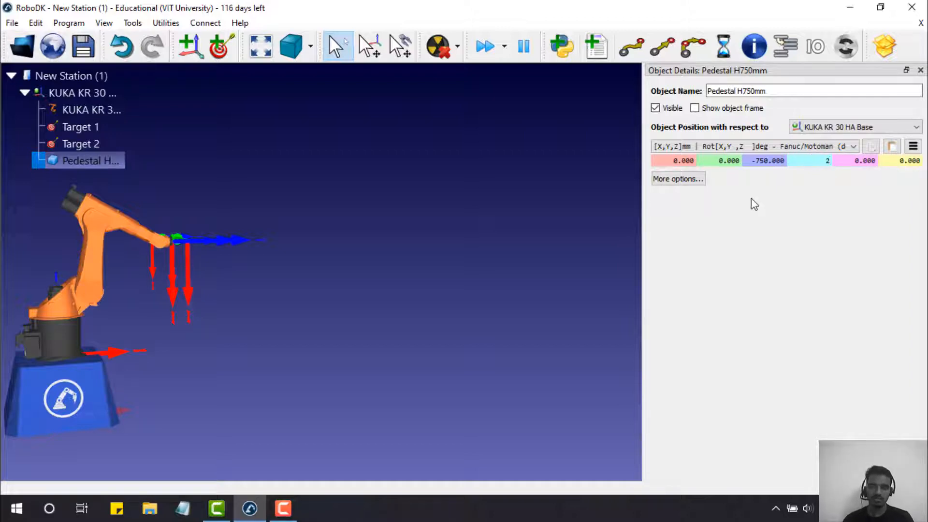
{"action": "type", "text": "0"}
{"action": "key", "text": "Return"}
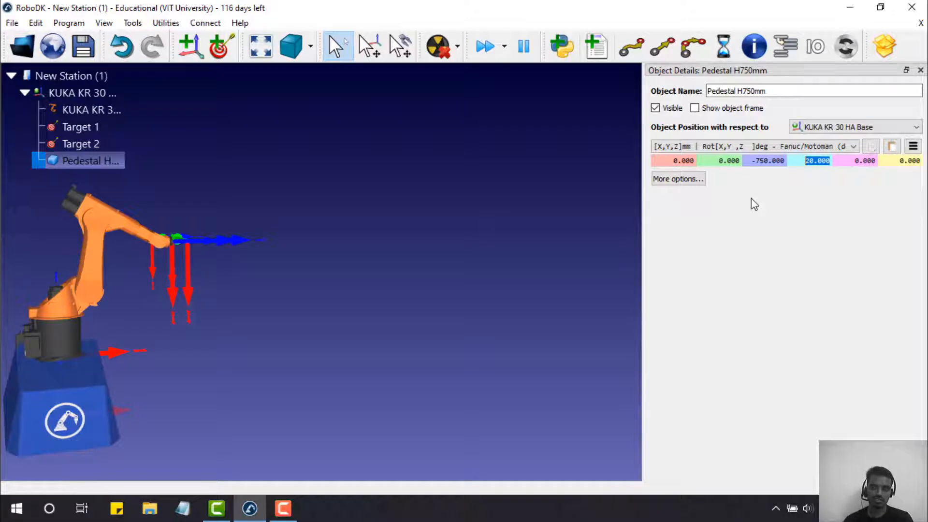
{"action": "type", "text": "0"}
{"action": "key", "text": "Return"}
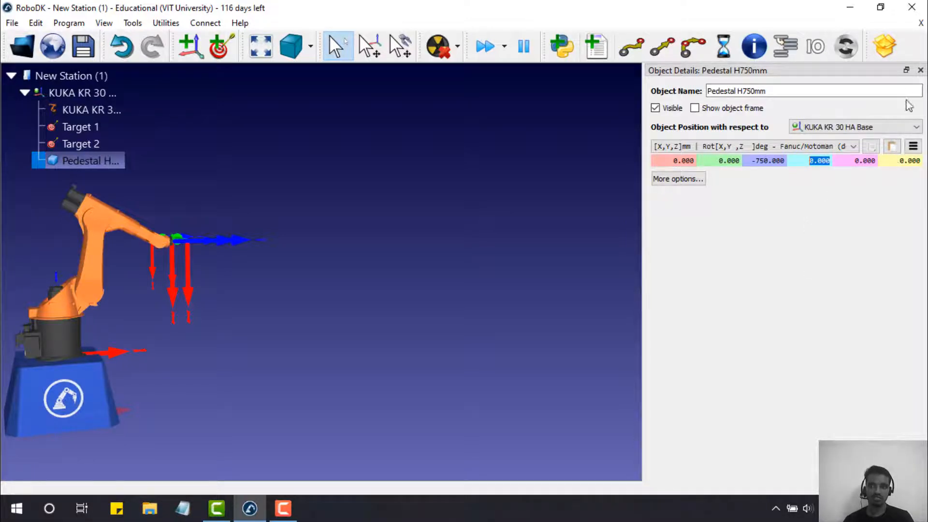
{"action": "left_click", "coordinate": [921, 71]}
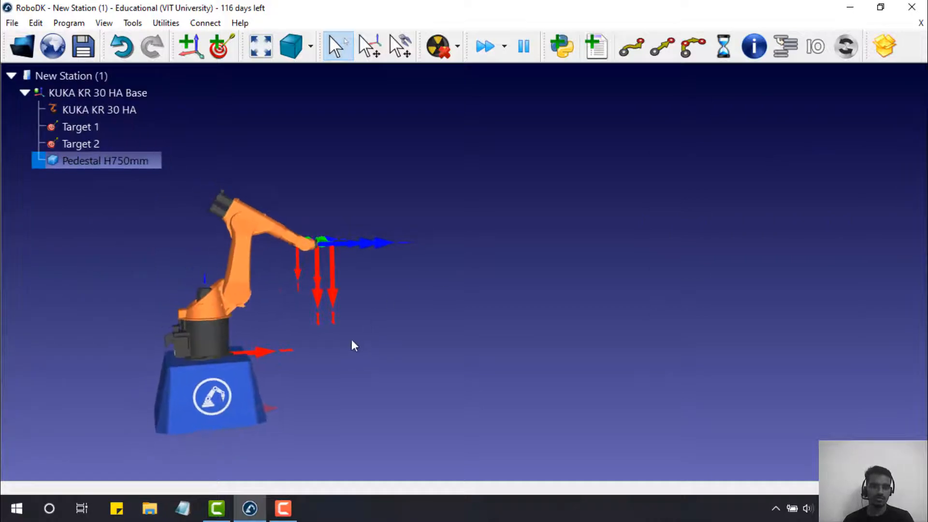
- Orbit the view to inspect the KUKA KR 30 HA standing upright on its pedestal
{"action": "left_click_drag", "start_coordinate": [355, 345], "coordinate": [454, 242]}
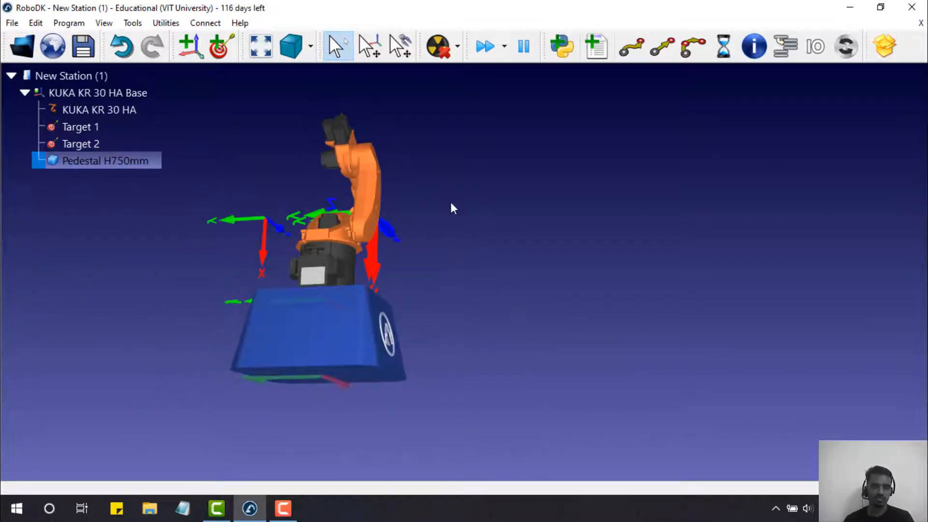
{"action": "left_click_drag", "start_coordinate": [452, 204], "coordinate": [442, 309]}
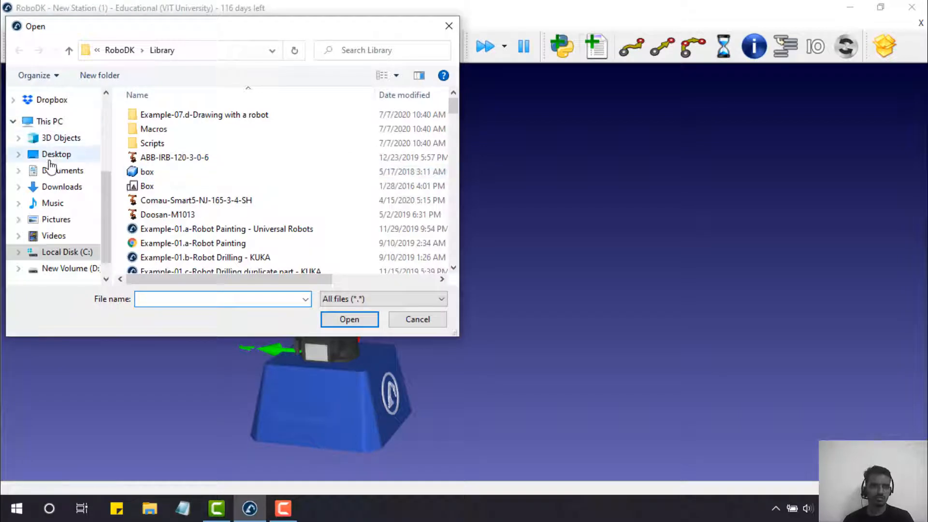
{"action": "left_click", "coordinate": [52, 154]}
{"action": "scroll", "coordinate": [311, 186], "scroll_direction": "down", "scroll_amount": 3}
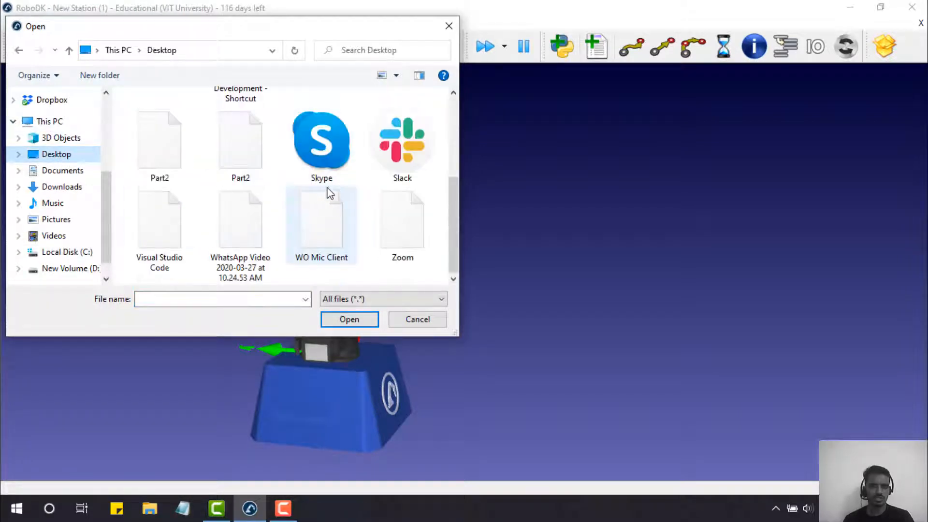
{"action": "scroll", "coordinate": [369, 190], "scroll_direction": "up", "scroll_amount": 2}
{"action": "scroll", "coordinate": [368, 190], "scroll_direction": "down", "scroll_amount": 2}
{"action": "scroll", "coordinate": [379, 191], "scroll_direction": "up", "scroll_amount": 1}
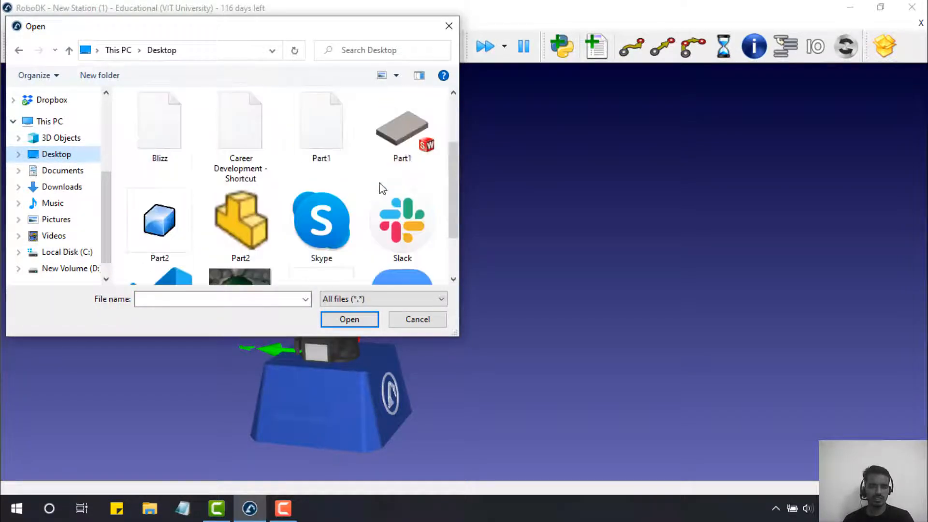
{"action": "left_click", "coordinate": [393, 126]}
{"action": "scroll", "coordinate": [452, 194], "scroll_direction": "down", "scroll_amount": 1}
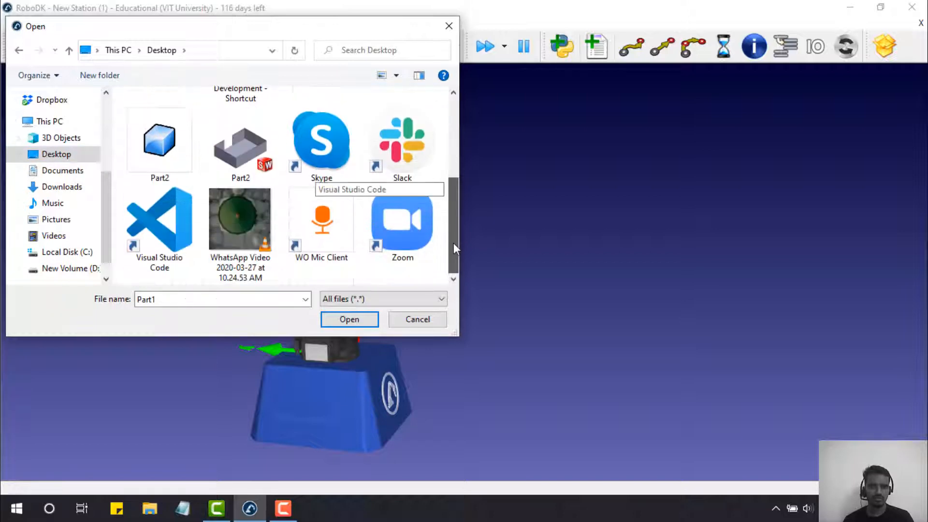
{"action": "left_click", "coordinate": [172, 152]}
{"action": "scroll", "coordinate": [283, 182], "scroll_direction": "up", "scroll_amount": 2}
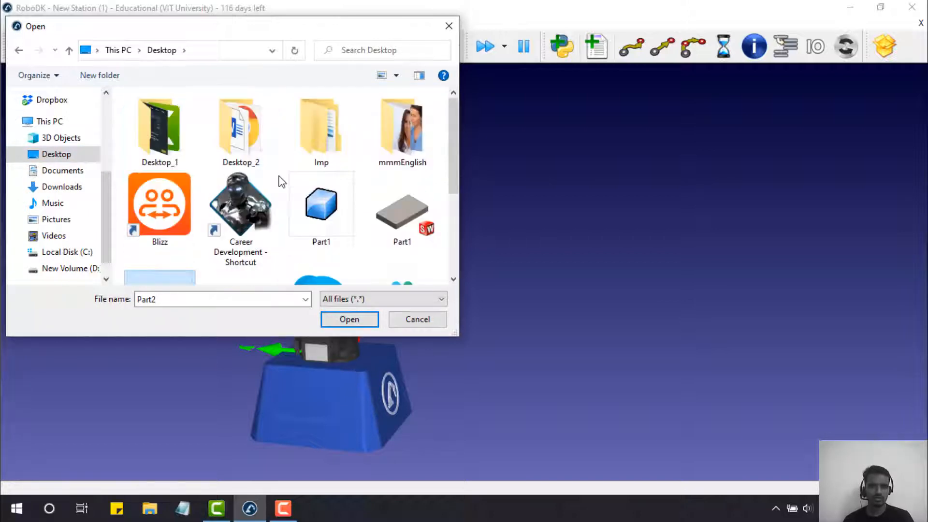
{"action": "scroll", "coordinate": [280, 178], "scroll_direction": "down", "scroll_amount": 1}
{"action": "left_click", "coordinate": [315, 162], "text": "ctrl"}
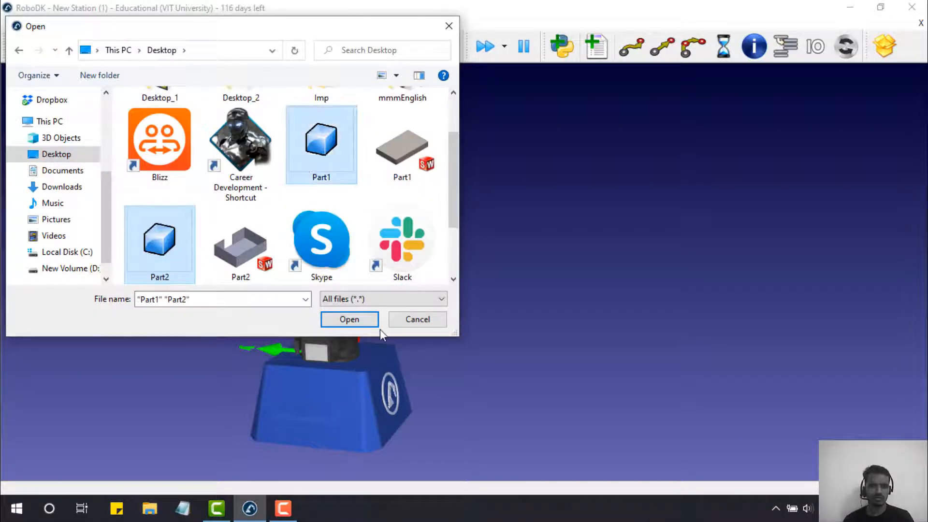
{"action": "left_click", "coordinate": [349, 320]}
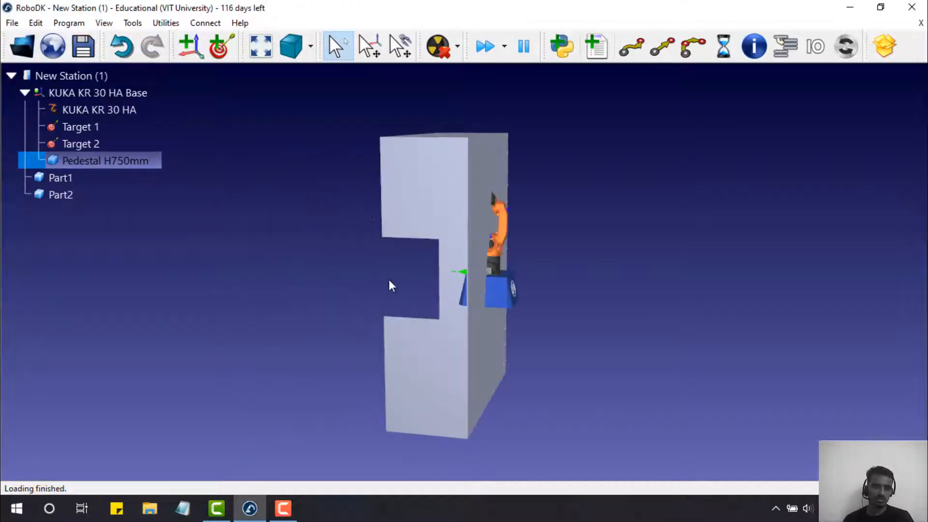
{"action": "left_click_drag", "start_coordinate": [389, 284], "coordinate": [650, 242]}
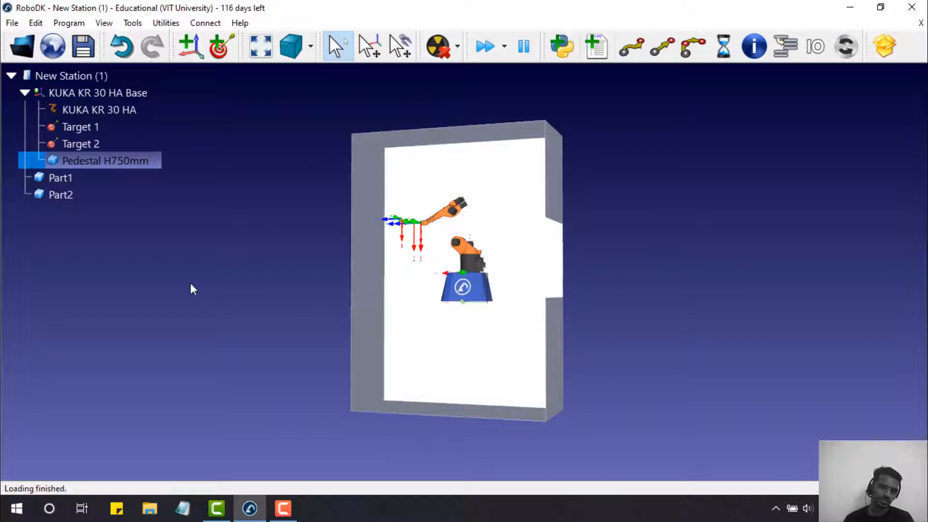
{"action": "left_click_drag", "start_coordinate": [191, 285], "coordinate": [530, 249]}
- Open Part2's position details and try Y rotations of -90° and 90°, then reset Y to 0
{"action": "double_click", "coordinate": [530, 250]}
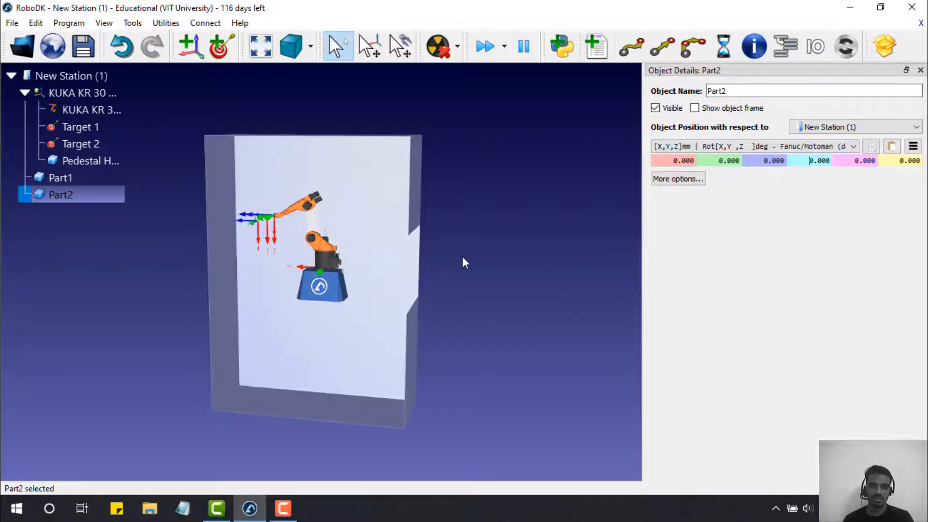
{"action": "left_click_drag", "start_coordinate": [463, 260], "coordinate": [237, 282]}
{"action": "right_click_drag", "start_coordinate": [236, 277], "coordinate": [235, 277]}
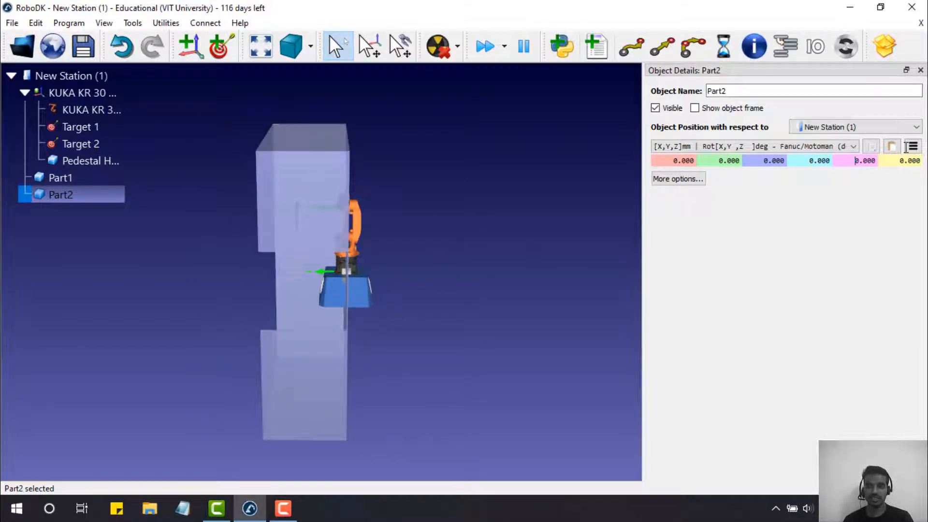
{"action": "left_click_drag", "start_coordinate": [907, 147], "coordinate": [894, 162]}
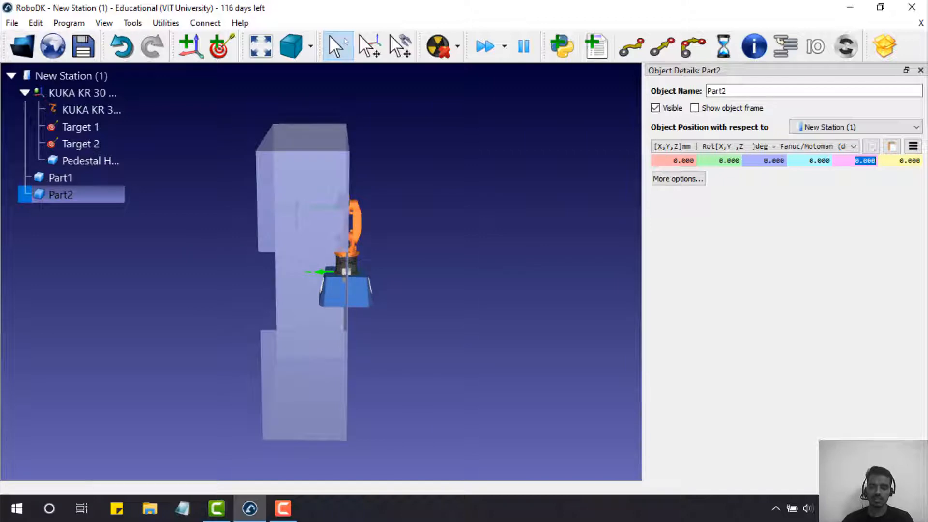
{"action": "type", "text": "-90"}
{"action": "key", "text": "Return"}
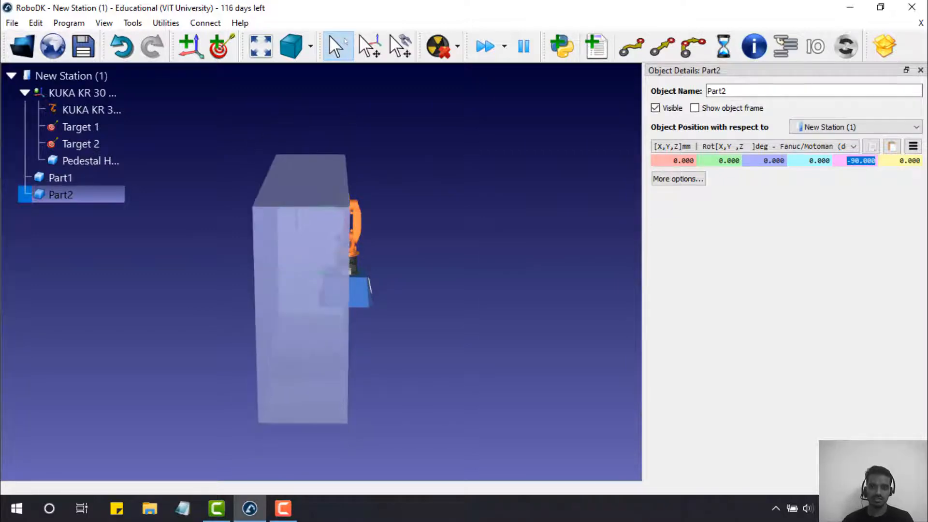
{"action": "type", "text": "90"}
{"action": "key", "text": "Return"}
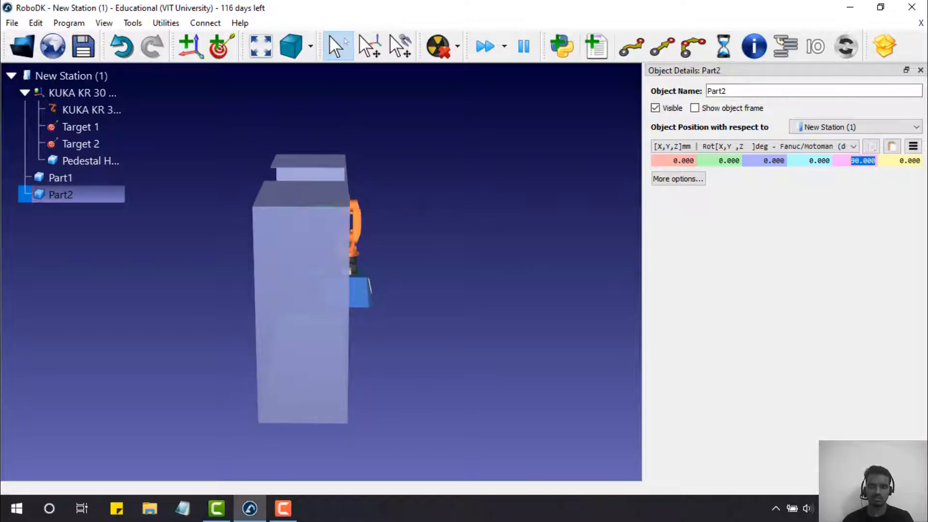
{"action": "type", "text": "0"}
{"action": "key", "text": "Return"}
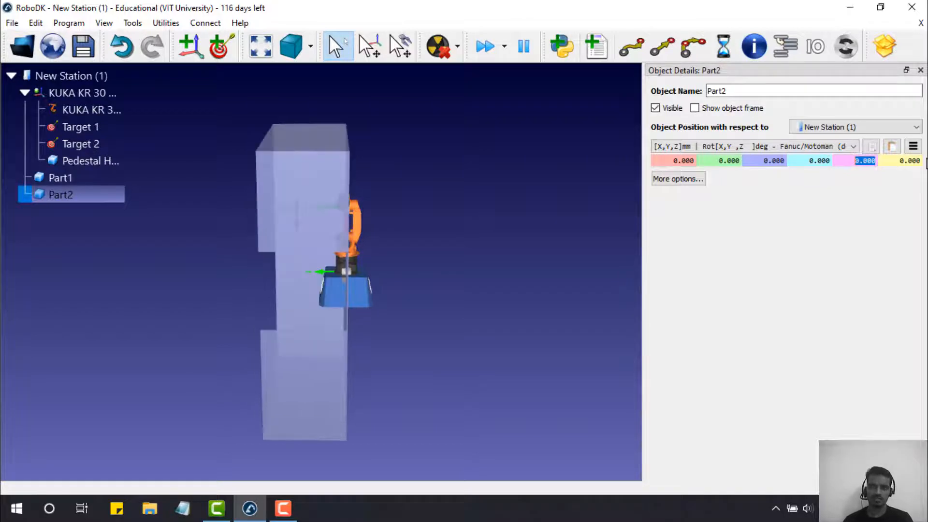
- Set Part2's X rotation to exactly 90° to stand the walls upright
{"action": "left_click_drag", "start_coordinate": [809, 161], "coordinate": [877, 151]}
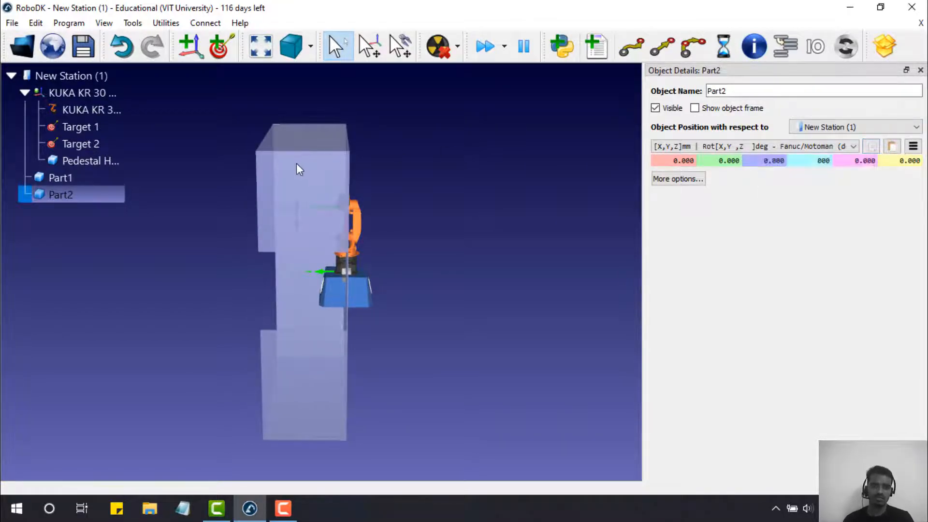
{"action": "mouse_move", "coordinate": [405, 257]}
{"action": "left_mouse_down"}
{"action": "mouse_move", "coordinate": [599, 220]}
{"action": "mouse_move", "coordinate": [524, 243]}
{"action": "mouse_move", "coordinate": [263, 268]}
{"action": "mouse_move", "coordinate": [256, 279]}
{"action": "mouse_move", "coordinate": [466, 269]}
{"action": "mouse_move", "coordinate": [552, 254]}
{"action": "mouse_move", "coordinate": [613, 219]}
{"action": "mouse_move", "coordinate": [625, 173]}
{"action": "mouse_move", "coordinate": [431, 197]}
{"action": "mouse_move", "coordinate": [278, 245]}
{"action": "mouse_move", "coordinate": [387, 231]}
{"action": "left_mouse_up"}
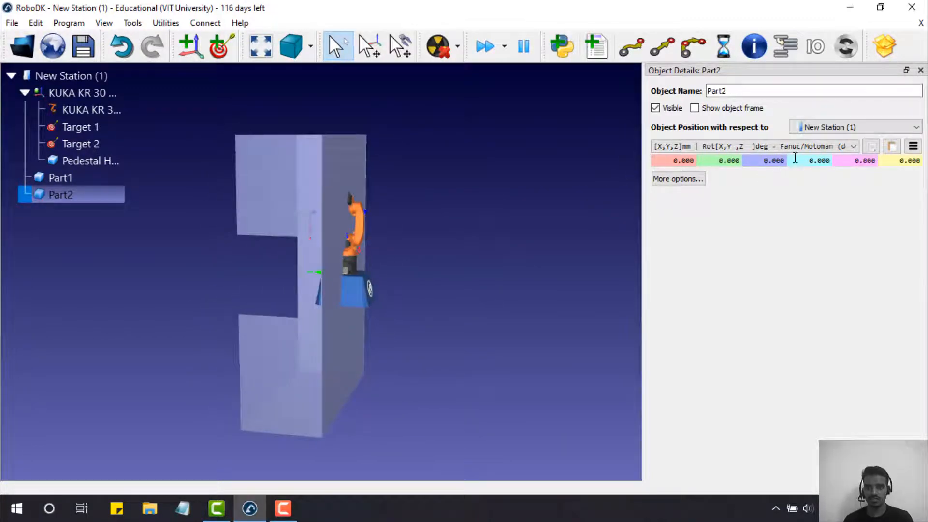
{"action": "scroll", "coordinate": [812, 161], "scroll_direction": "up", "scroll_amount": 6}
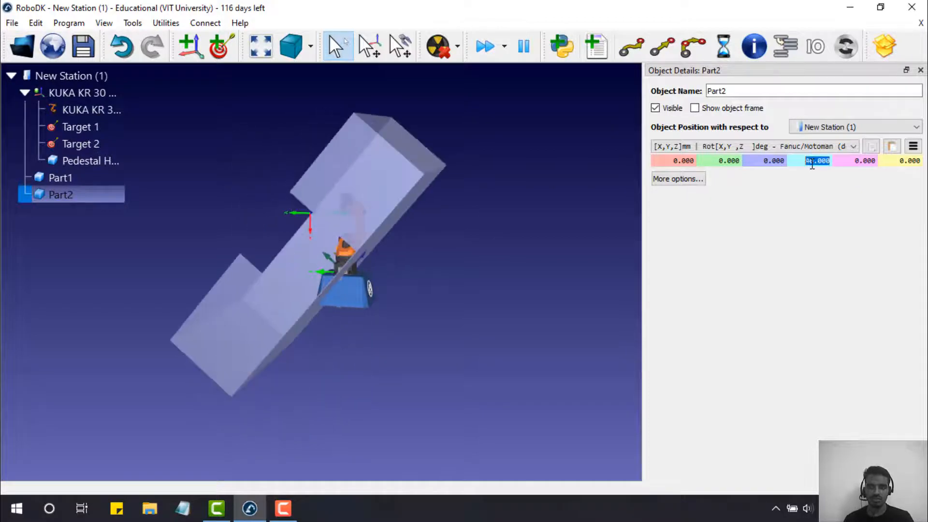
{"action": "scroll", "coordinate": [812, 161], "scroll_direction": "up", "scroll_amount": 8}
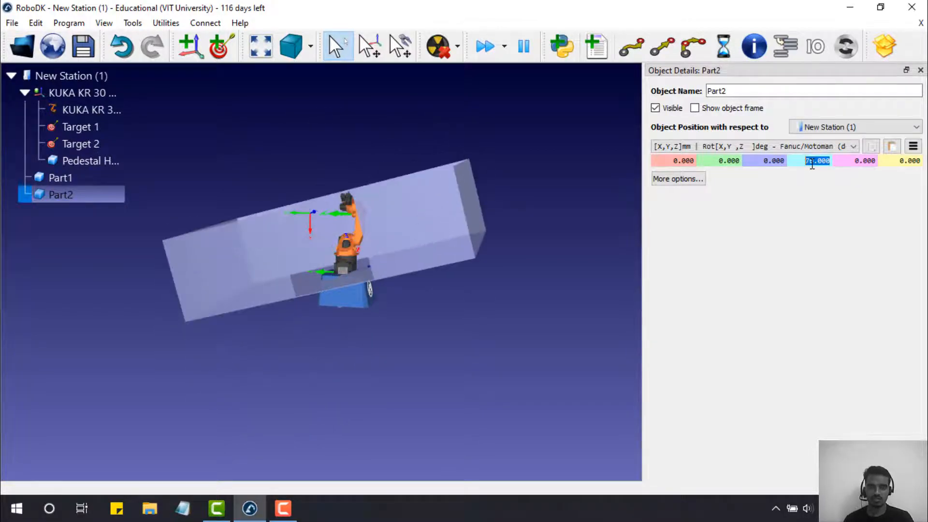
{"action": "scroll", "coordinate": [812, 160], "scroll_direction": "up", "scroll_amount": 4}
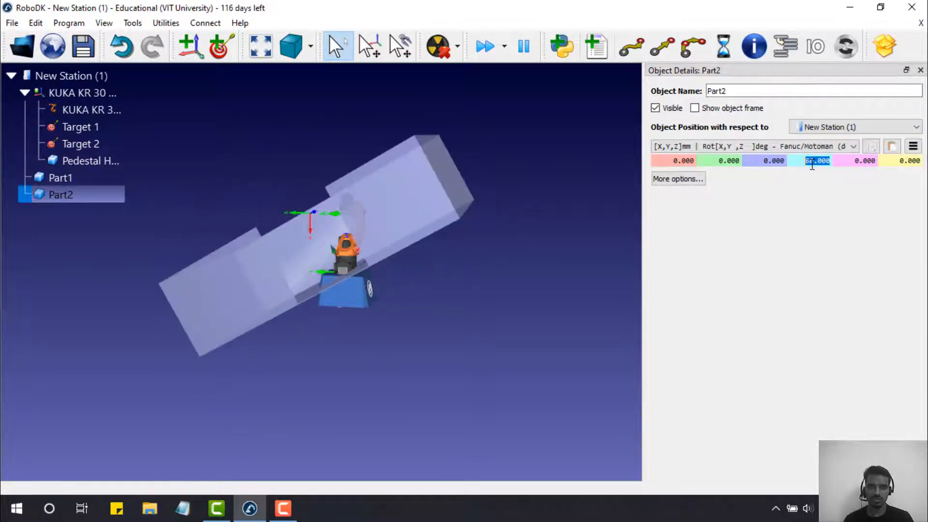
{"action": "scroll", "coordinate": [812, 165], "scroll_direction": "up", "scroll_amount": 8}
{"action": "scroll", "coordinate": [812, 166], "scroll_direction": "down", "scroll_amount": 12}
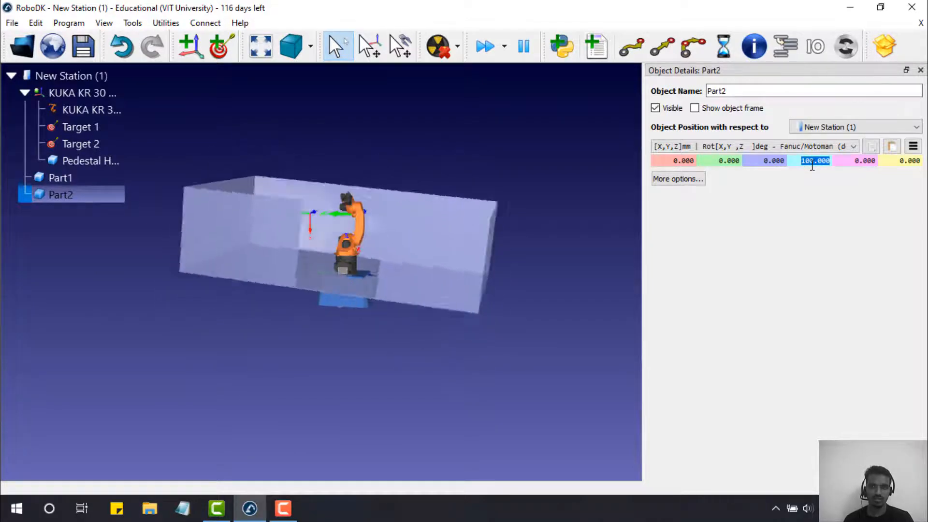
{"action": "scroll", "coordinate": [811, 164], "scroll_direction": "up", "scroll_amount": 3}
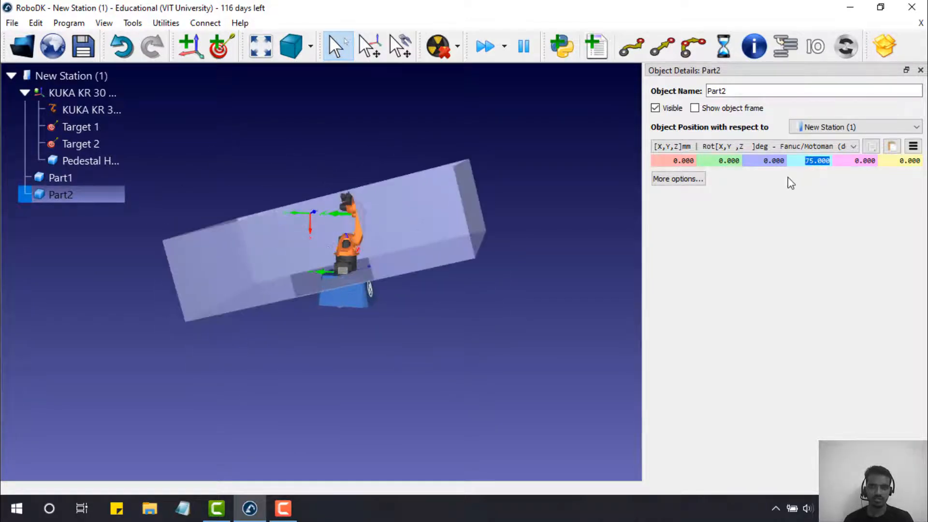
{"action": "scroll", "coordinate": [806, 160], "scroll_direction": "up", "scroll_amount": 2}
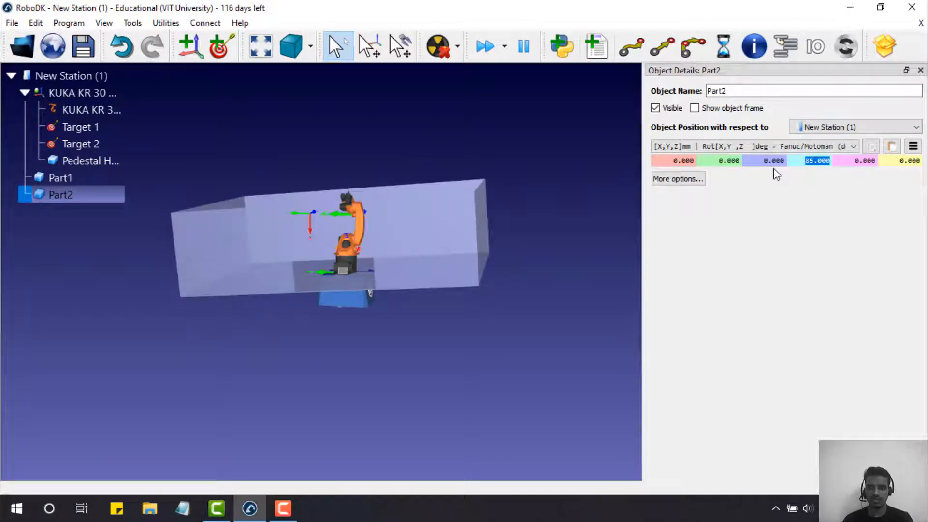
{"action": "key", "text": "Up"}
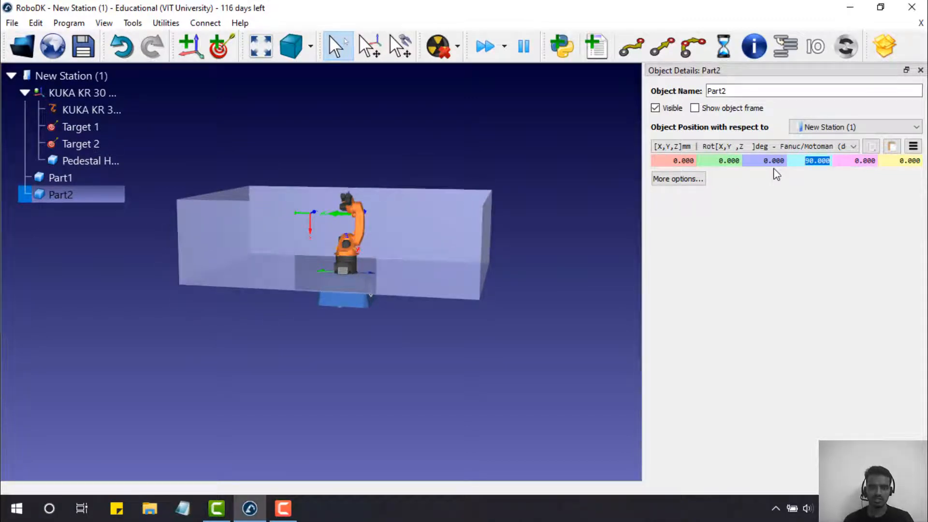
{"action": "left_click", "coordinate": [771, 163]}
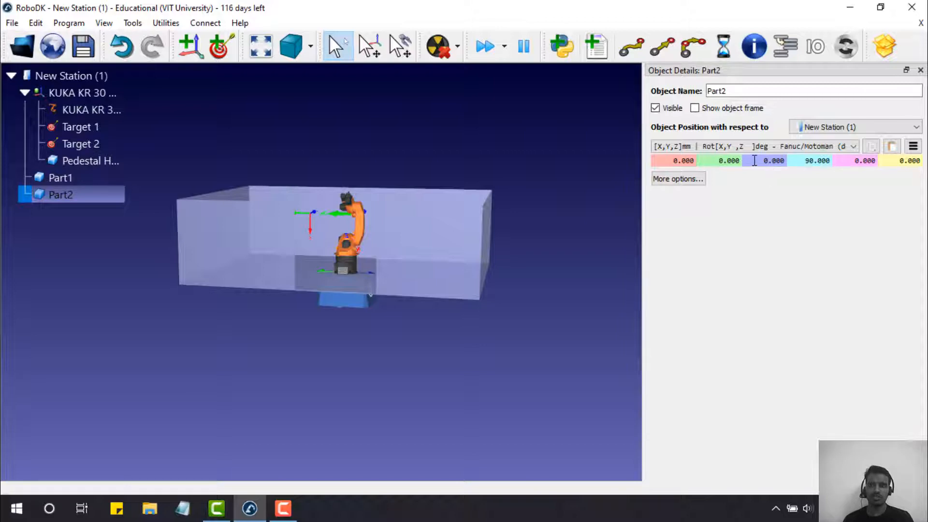
- Lower Part2 to Z -750 mm around the pedestal
{"action": "double_click", "coordinate": [755, 161]}
{"action": "middle_click_drag", "start_coordinate": [365, 310], "coordinate": [365, 269]}
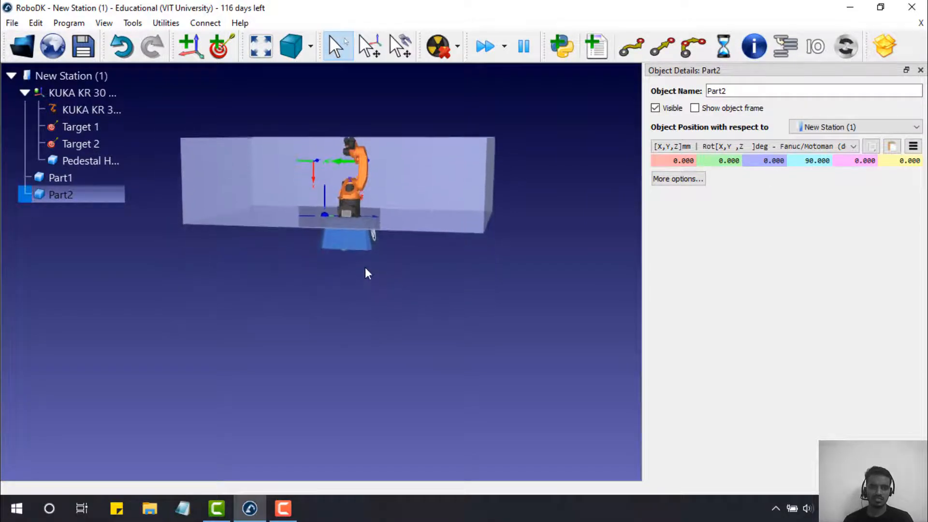
{"action": "left_click_drag", "start_coordinate": [762, 160], "coordinate": [780, 159]}
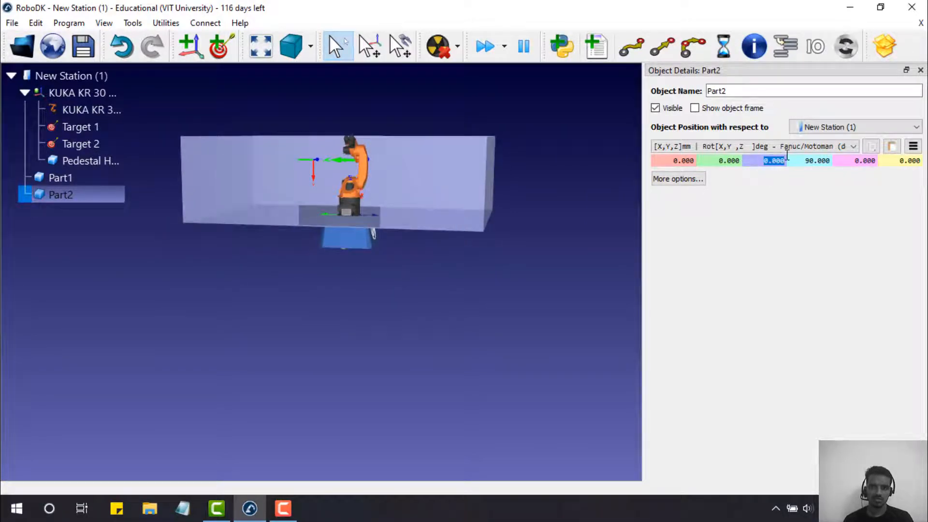
{"action": "type", "text": "-750"}
{"action": "key", "text": "Return"}
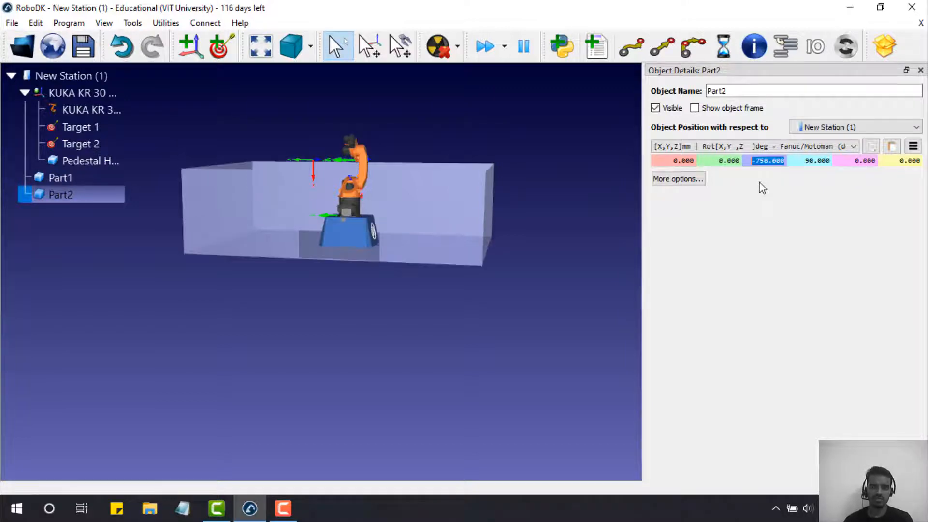
- Check the walls from a front view, then open Part1's position details
{"action": "left_click_drag", "start_coordinate": [317, 299], "coordinate": [404, 377]}
{"action": "right_click_drag", "start_coordinate": [402, 371], "coordinate": [424, 382]}
{"action": "left_click", "coordinate": [424, 382]}
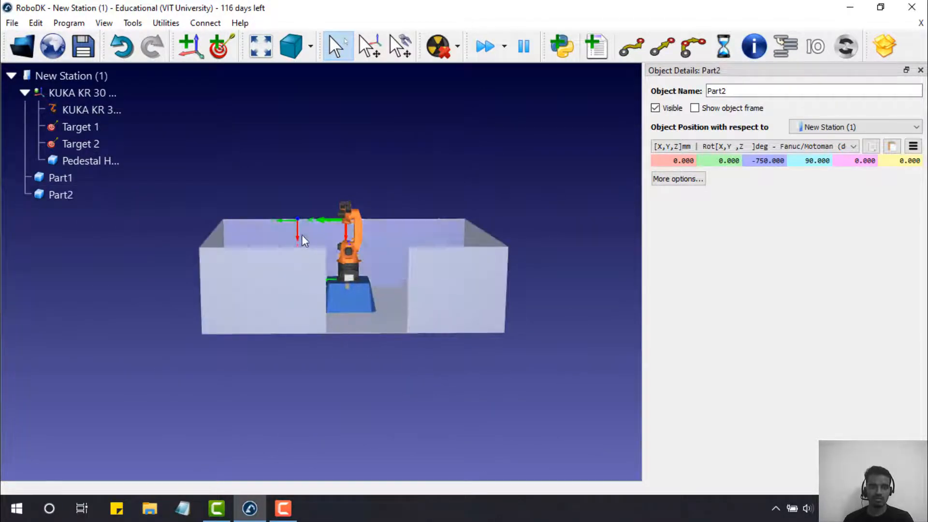
{"action": "left_click", "coordinate": [59, 197]}
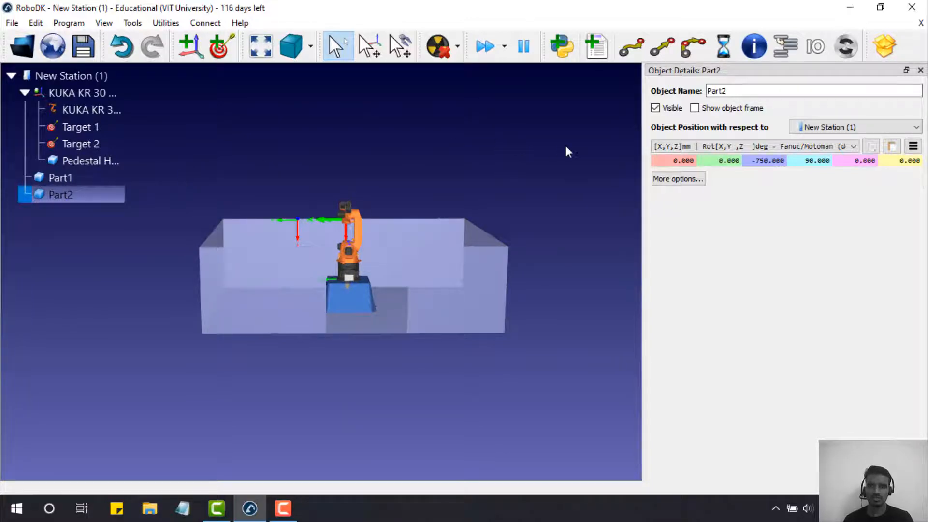
{"action": "double_click", "coordinate": [54, 184]}
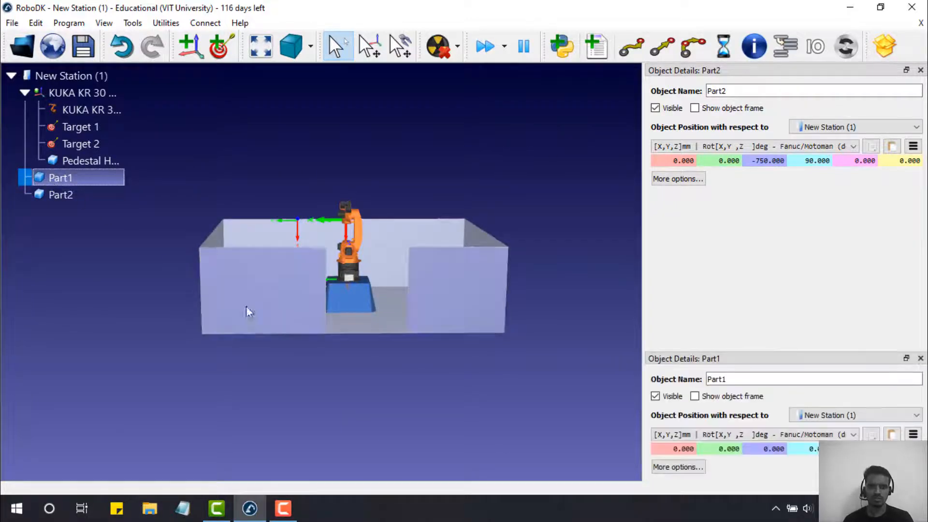
- Move Part1 to X 1000 mm and look down into the tray
{"action": "left_click_drag", "start_coordinate": [710, 359], "coordinate": [752, 328]}
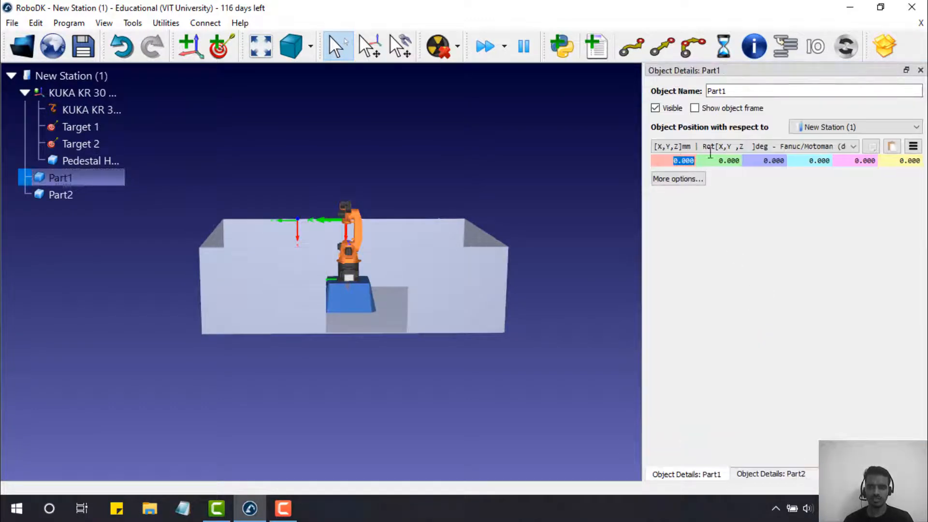
{"action": "type", "text": "1000"}
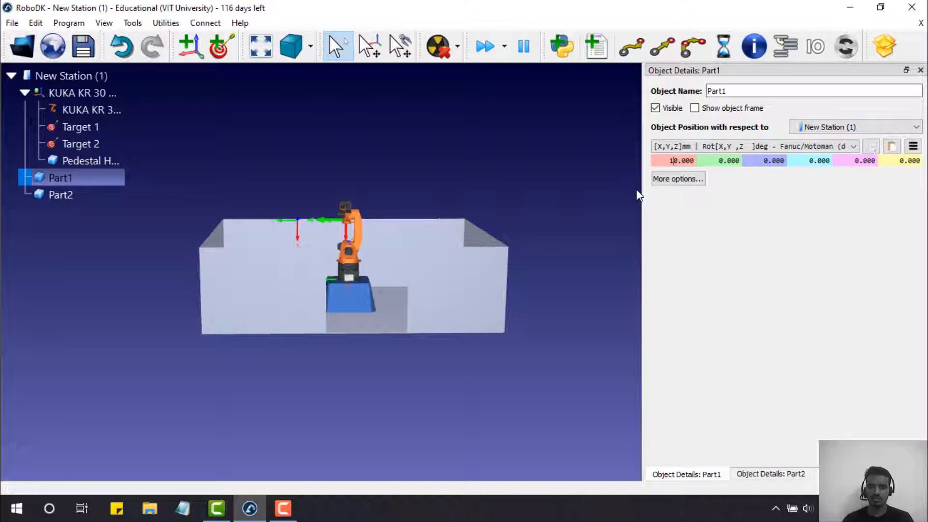
{"action": "key", "text": "Return"}
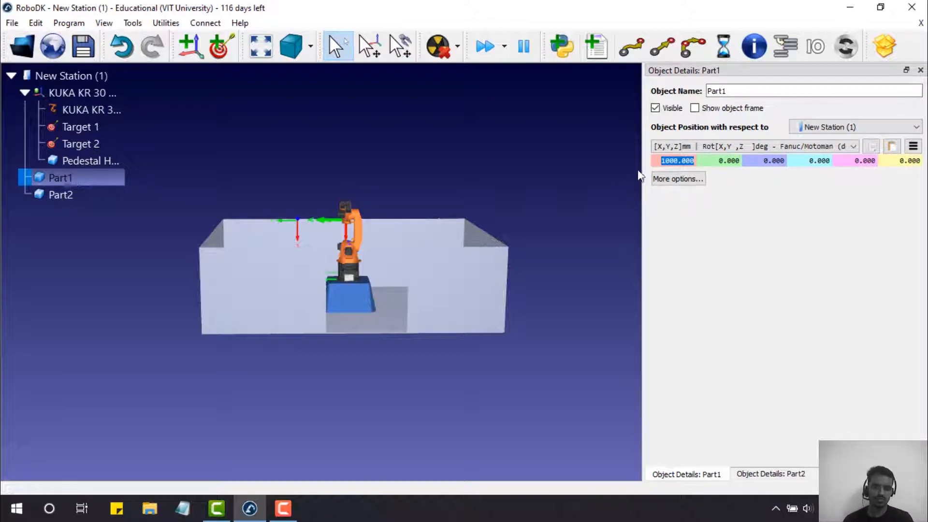
{"action": "mouse_move", "coordinate": [525, 320]}
{"action": "left_mouse_down"}
{"action": "mouse_move", "coordinate": [544, 504]}
{"action": "mouse_move", "coordinate": [610, 495]}
{"action": "mouse_move", "coordinate": [762, 426]}
{"action": "mouse_move", "coordinate": [893, 382]}
{"action": "left_mouse_up"}
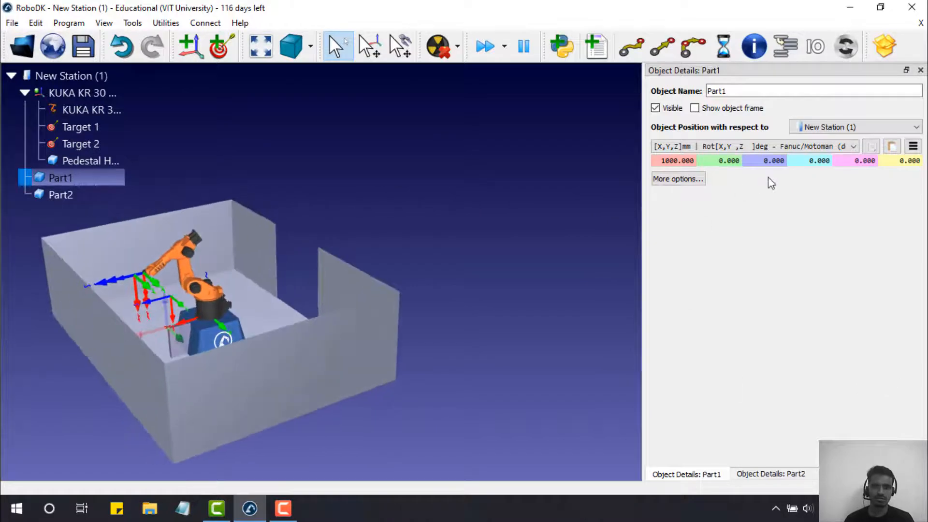
- Push Part1 further along X, trying 2000 and 2500 before settling on 3000 mm
{"action": "left_click", "coordinate": [662, 161]}
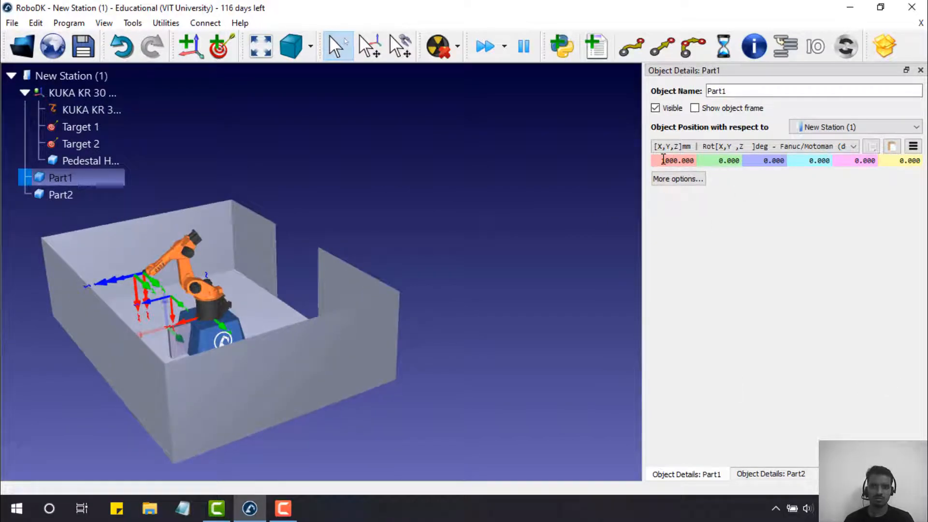
{"action": "left_click_drag", "start_coordinate": [662, 161], "coordinate": [667, 160]}
{"action": "type", "text": "2"}
{"action": "key", "text": "Return"}
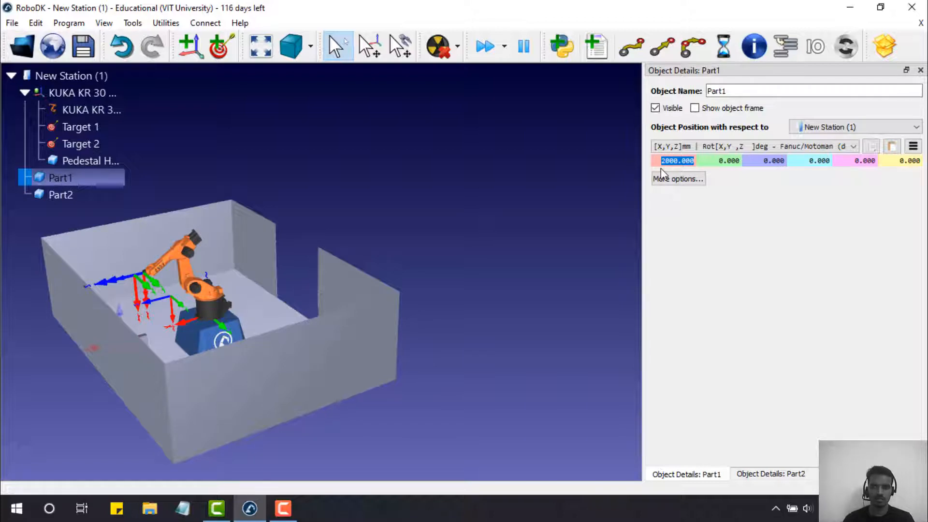
{"action": "type", "text": "25000"}
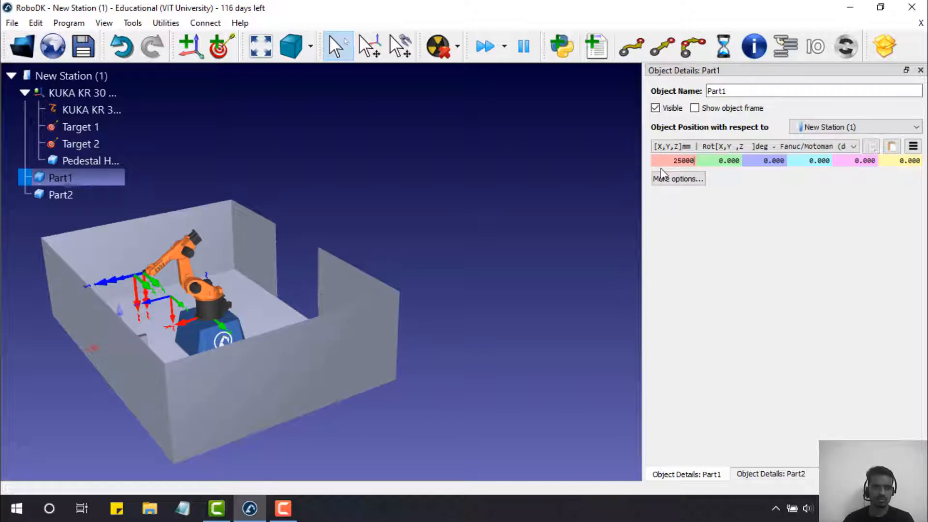
{"action": "key", "text": "Return"}
{"action": "type", "text": "250"}
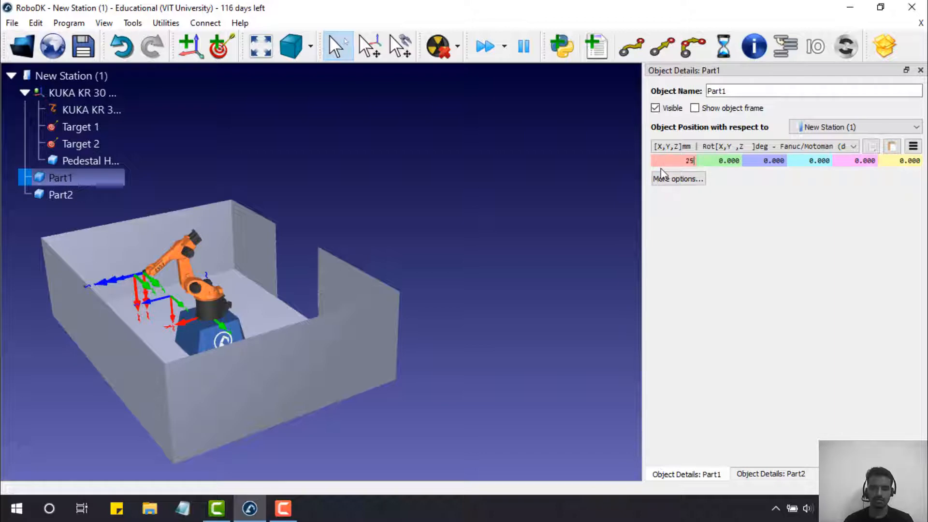
{"action": "key", "text": "Return"}
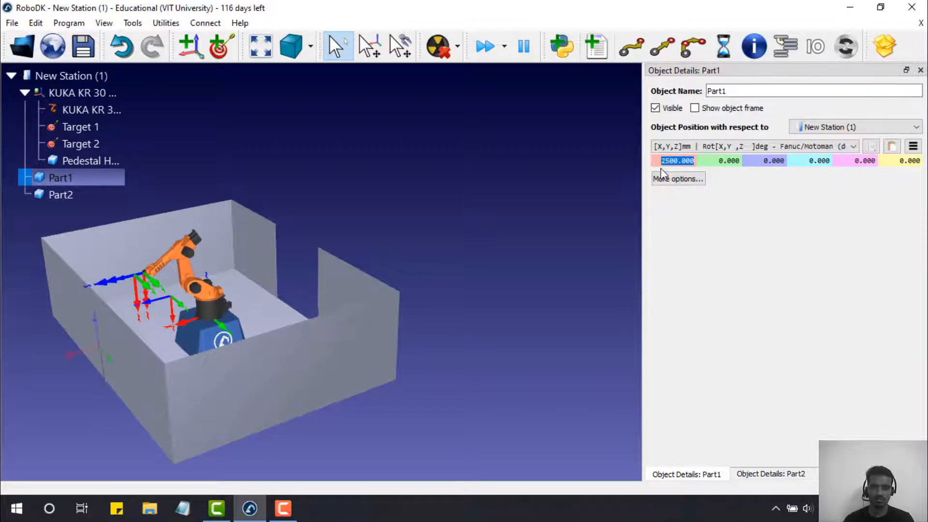
{"action": "type", "text": "3000"}
{"action": "key", "text": "Return"}
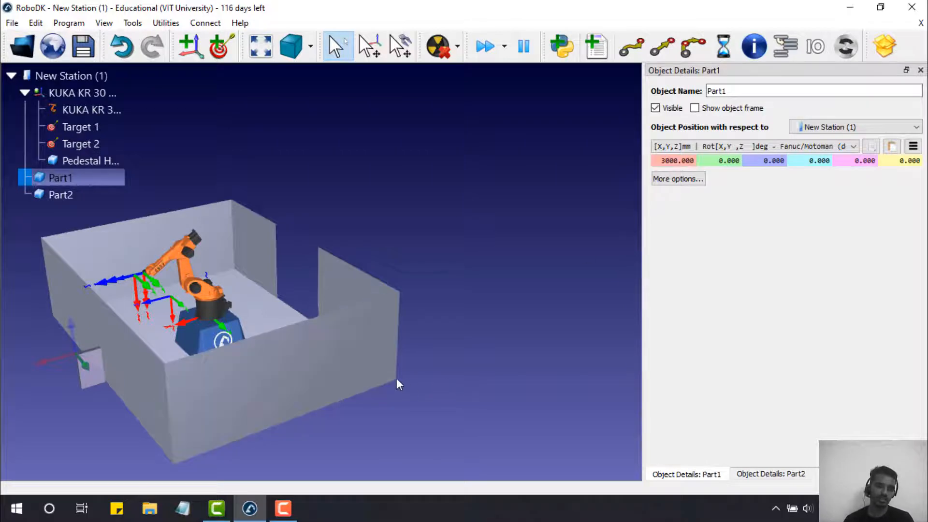
- Inspect Part1's new spot outside the tray walls from several angles
{"action": "left_click", "coordinate": [114, 416]}
{"action": "left_click_drag", "start_coordinate": [114, 417], "coordinate": [345, 381]}
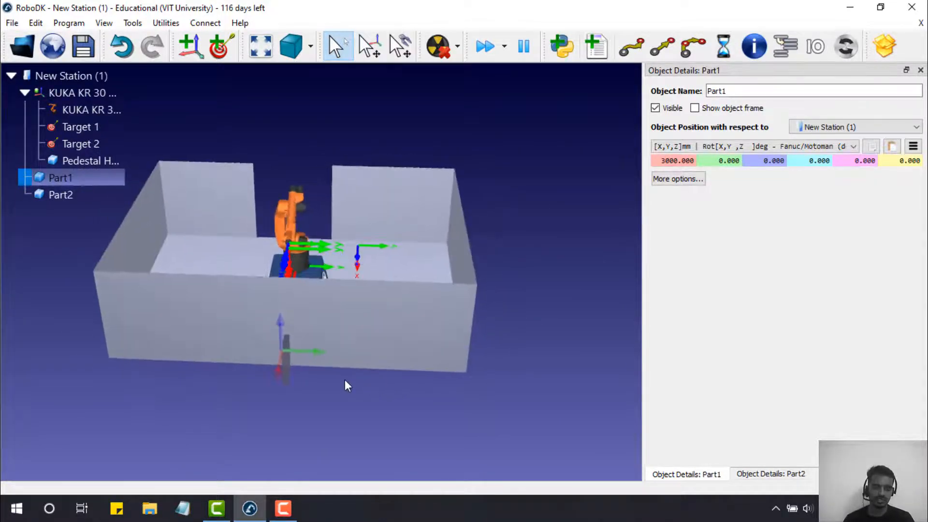
{"action": "scroll", "coordinate": [284, 357], "scroll_direction": "up", "scroll_amount": 10}
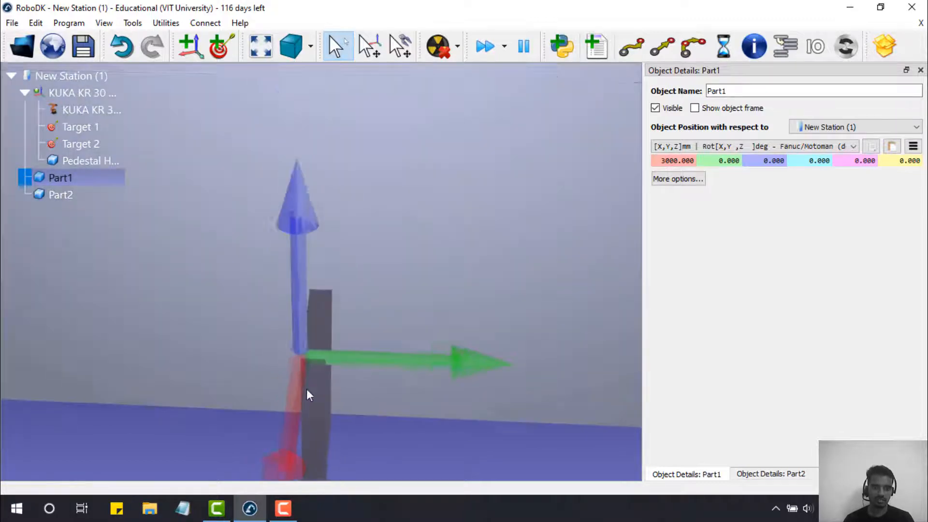
{"action": "left_click_drag", "start_coordinate": [351, 420], "coordinate": [234, 385]}
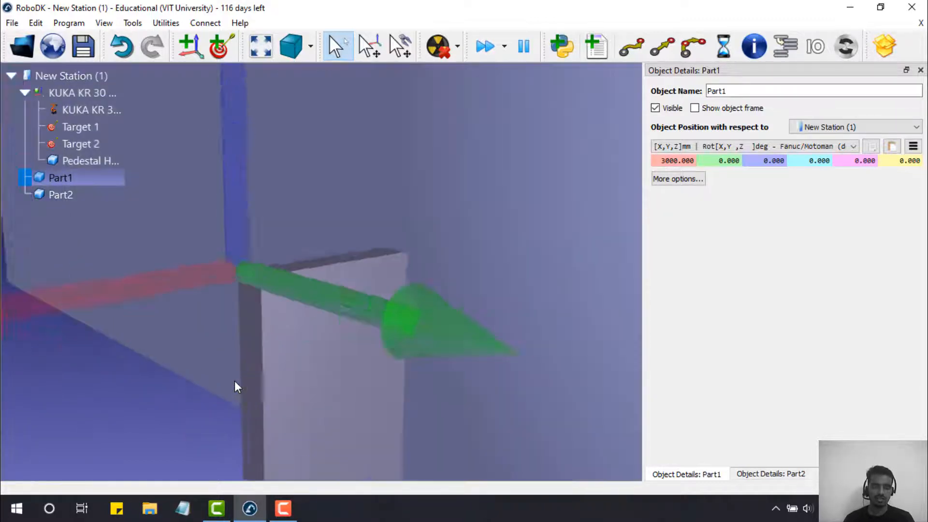
{"action": "scroll", "coordinate": [235, 382], "scroll_direction": "down", "scroll_amount": 2}
{"action": "scroll", "coordinate": [234, 381], "scroll_direction": "down", "scroll_amount": 8}
{"action": "right_click_drag", "start_coordinate": [432, 352], "coordinate": [377, 411]}
{"action": "scroll", "coordinate": [457, 397], "scroll_direction": "down", "scroll_amount": 3}
{"action": "scroll", "coordinate": [467, 402], "scroll_direction": "up", "scroll_amount": 4}
{"action": "scroll", "coordinate": [475, 393], "scroll_direction": "down", "scroll_amount": 6}
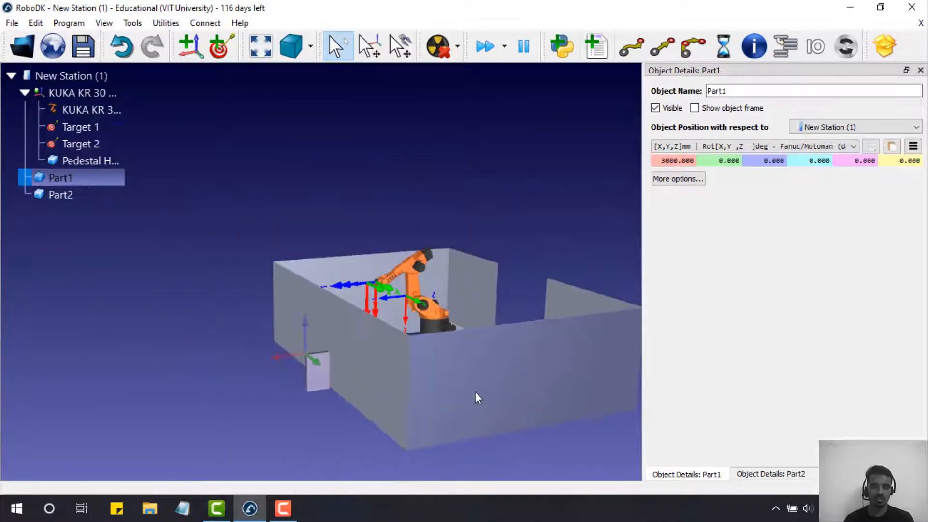
{"action": "right_click_drag", "start_coordinate": [484, 385], "coordinate": [359, 325]}
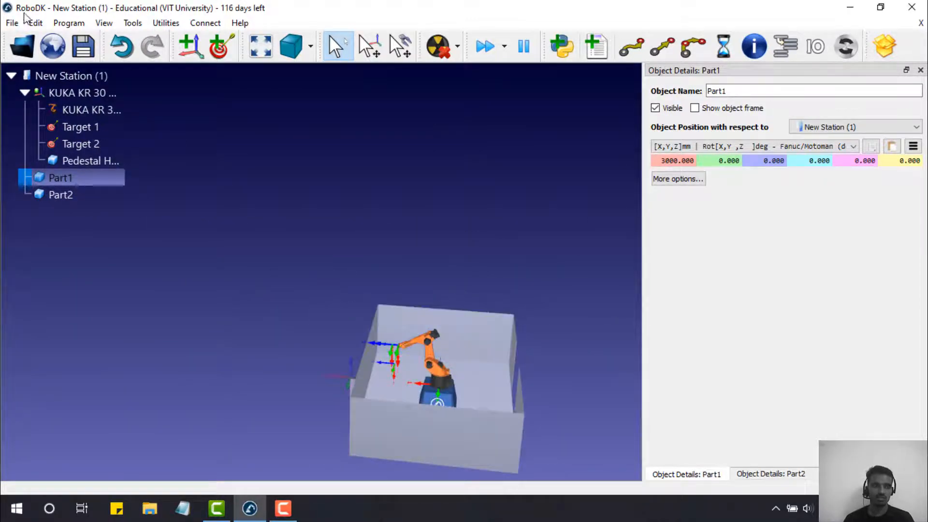
{"action": "left_click", "coordinate": [27, 46]}
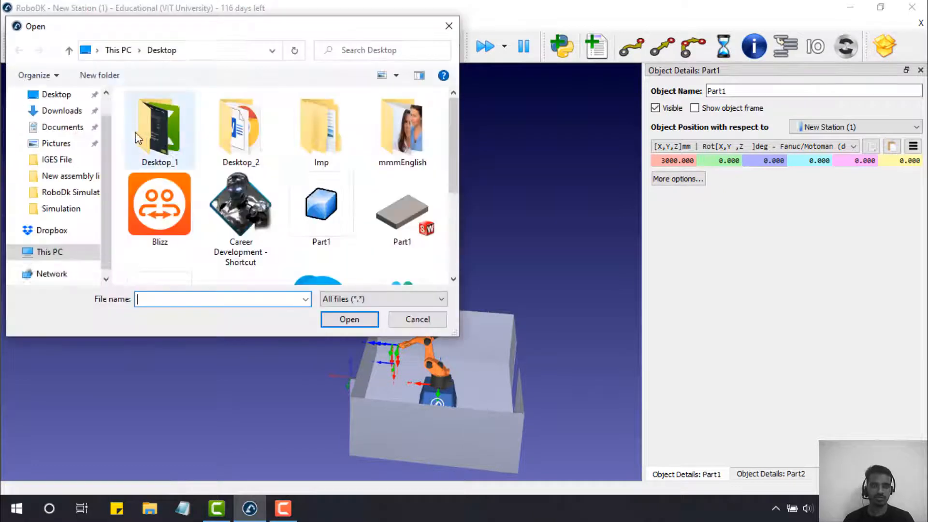
- Browse Desktop_2 and Desktop_1 > RoboDk Simulation > IGES File looking for the gripper file
{"action": "left_click", "coordinate": [257, 141]}
{"action": "double_click", "coordinate": [258, 140]}
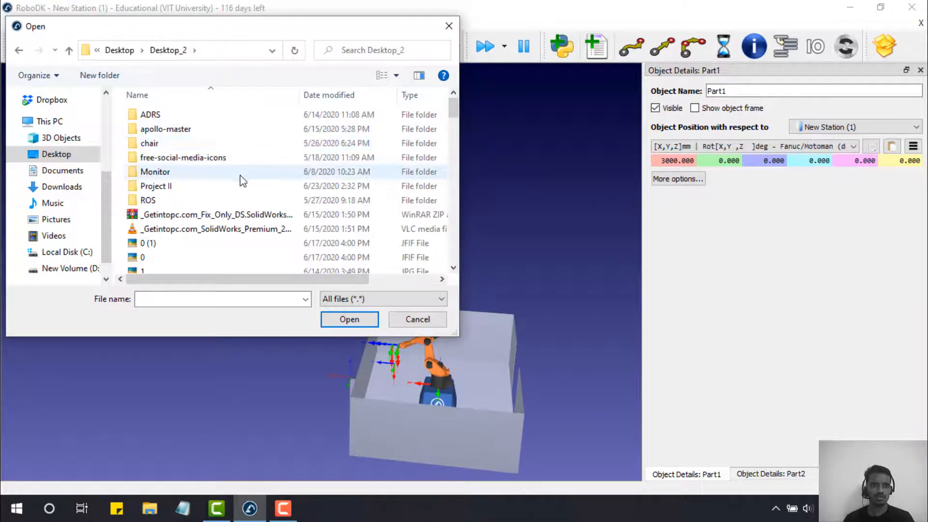
{"action": "scroll", "coordinate": [242, 190], "scroll_direction": "down", "scroll_amount": 20}
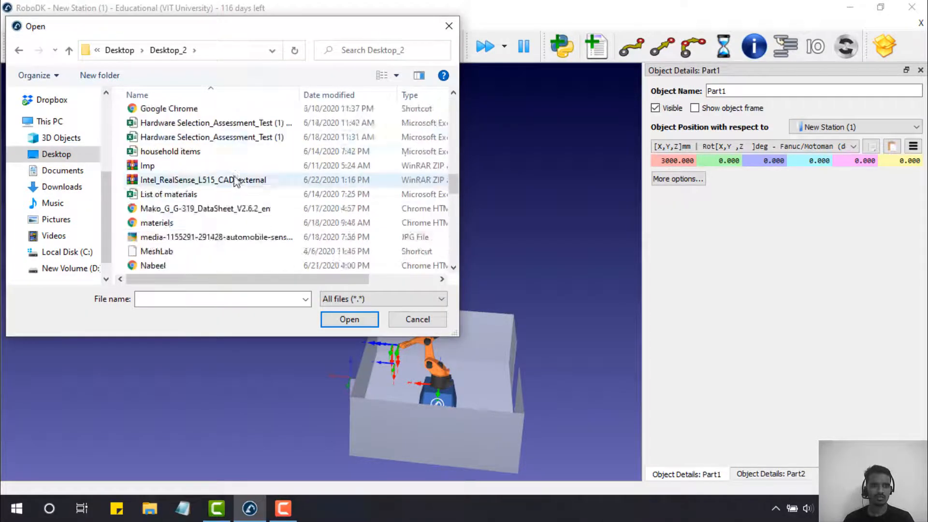
{"action": "left_click", "coordinate": [68, 51]}
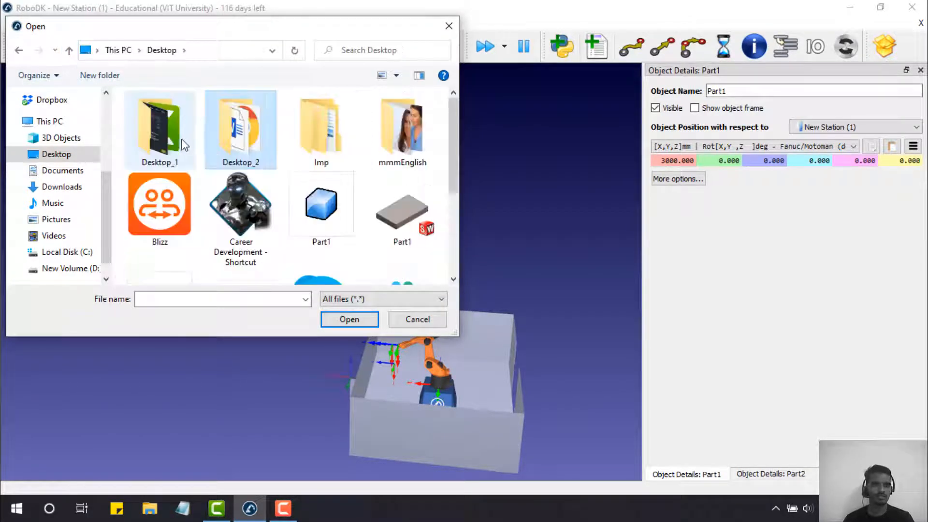
{"action": "double_click", "coordinate": [160, 131]}
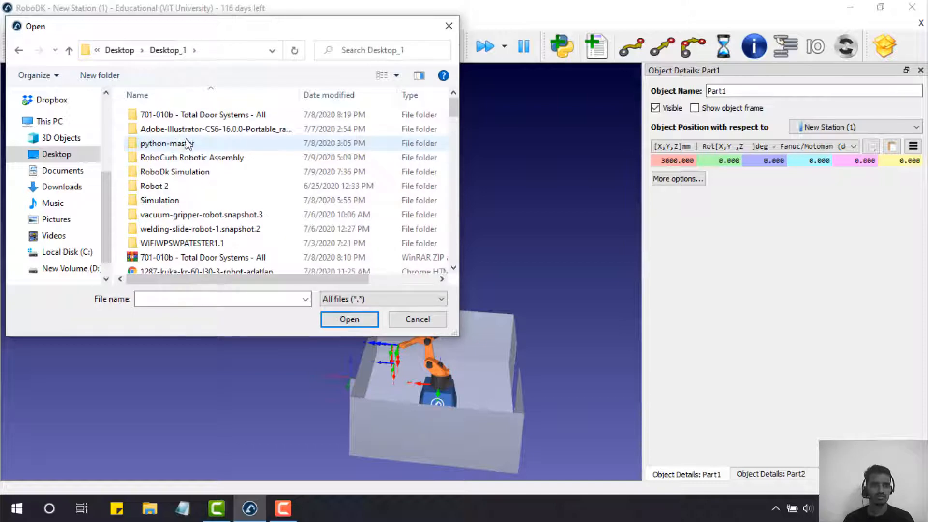
{"action": "double_click", "coordinate": [200, 178]}
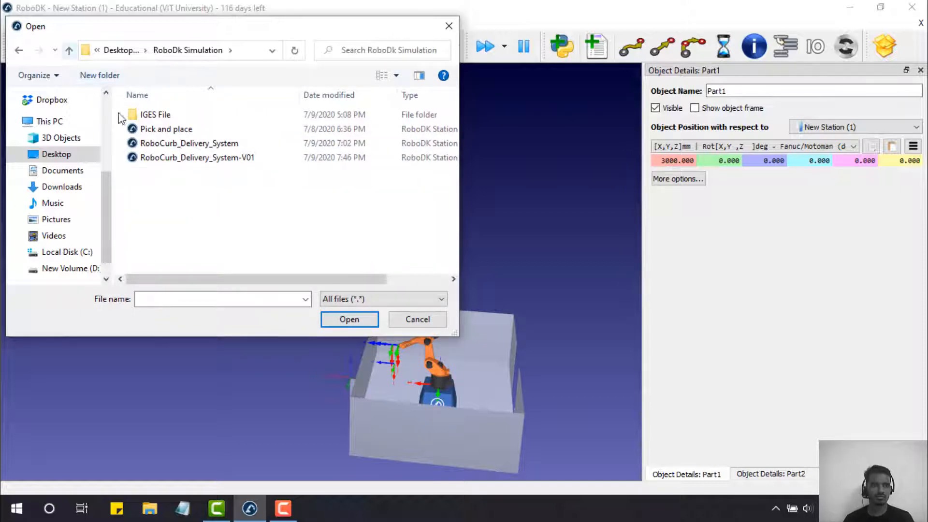
{"action": "double_click", "coordinate": [141, 115]}
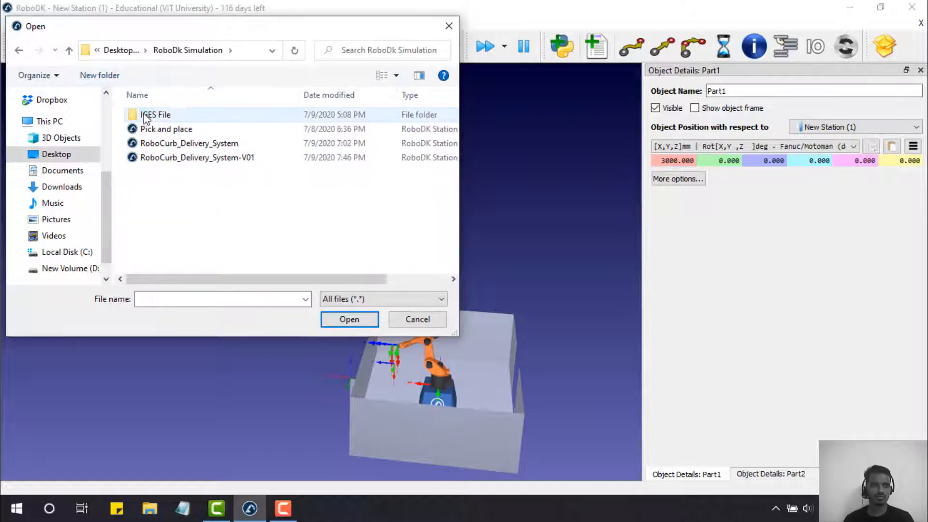
{"action": "left_click", "coordinate": [70, 51]}
{"action": "key", "text": "alt+Up"}
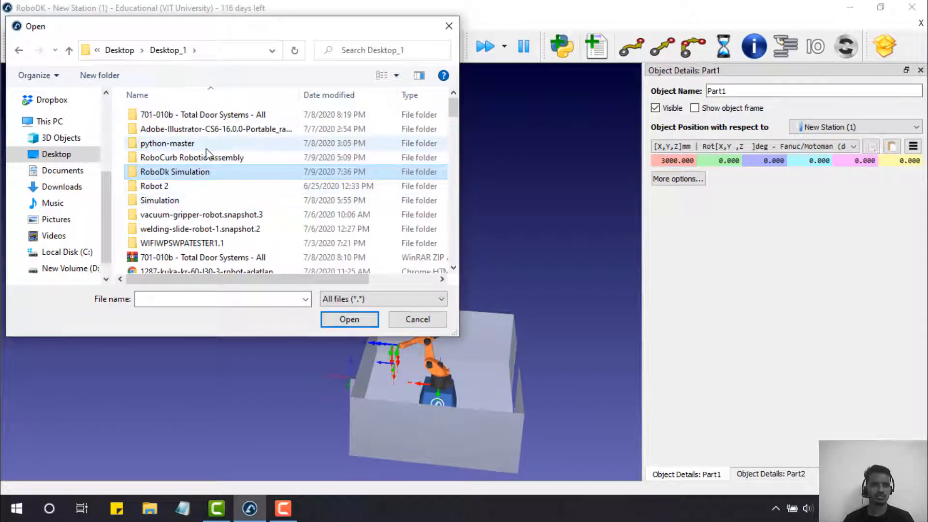
- Load Vaccumgripper_Updated_v04 from the RoboCurb Robotic Assembly folder
{"action": "left_click", "coordinate": [207, 161]}
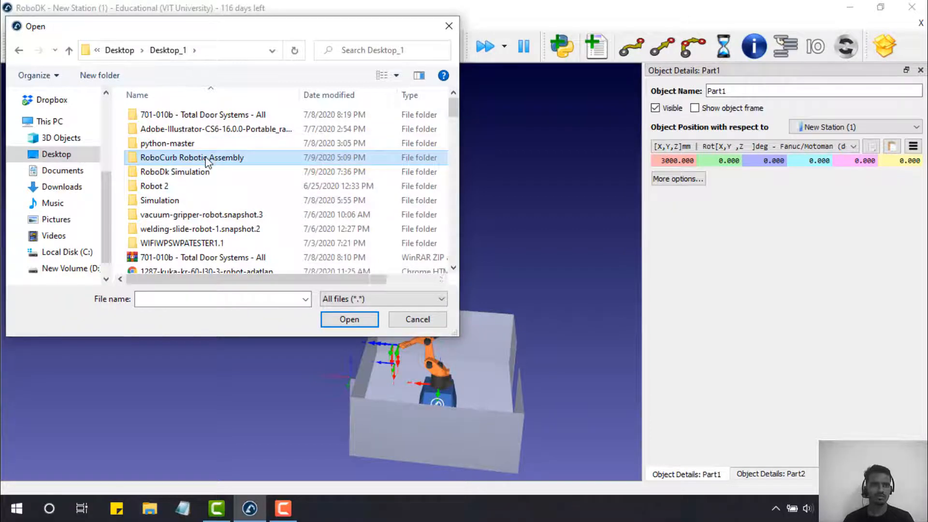
{"action": "double_click", "coordinate": [207, 161]}
{"action": "double_click", "coordinate": [215, 141]}
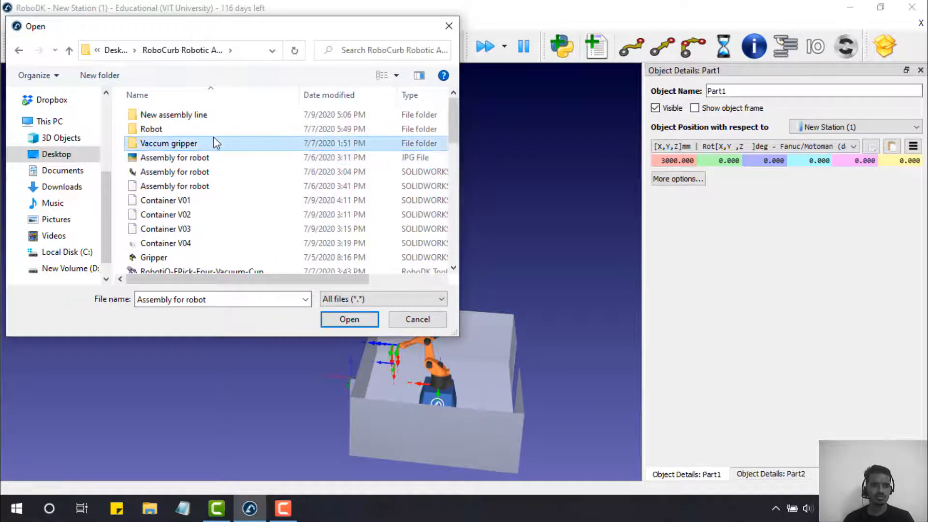
{"action": "scroll", "coordinate": [224, 150], "scroll_direction": "down", "scroll_amount": 5}
{"action": "scroll", "coordinate": [224, 150], "scroll_direction": "down", "scroll_amount": 5}
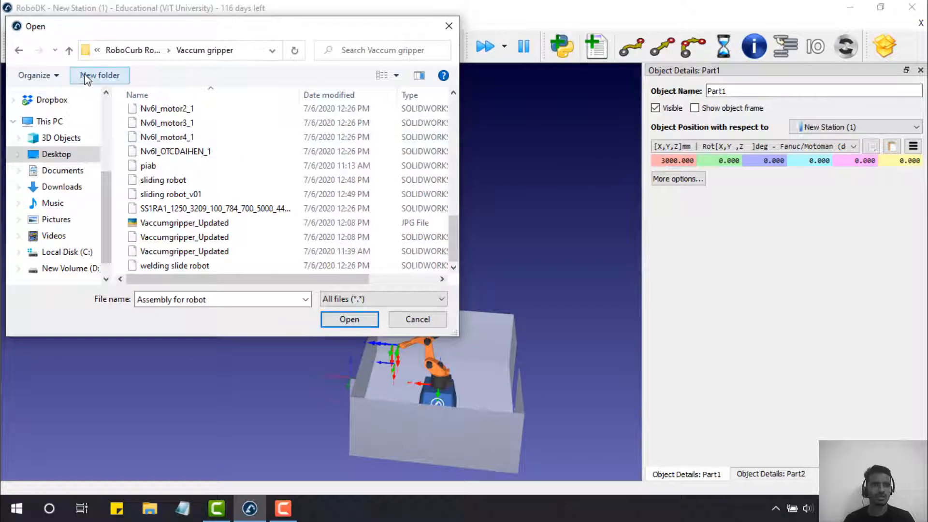
{"action": "left_click", "coordinate": [69, 51]}
{"action": "scroll", "coordinate": [196, 175], "scroll_direction": "down", "scroll_amount": 2}
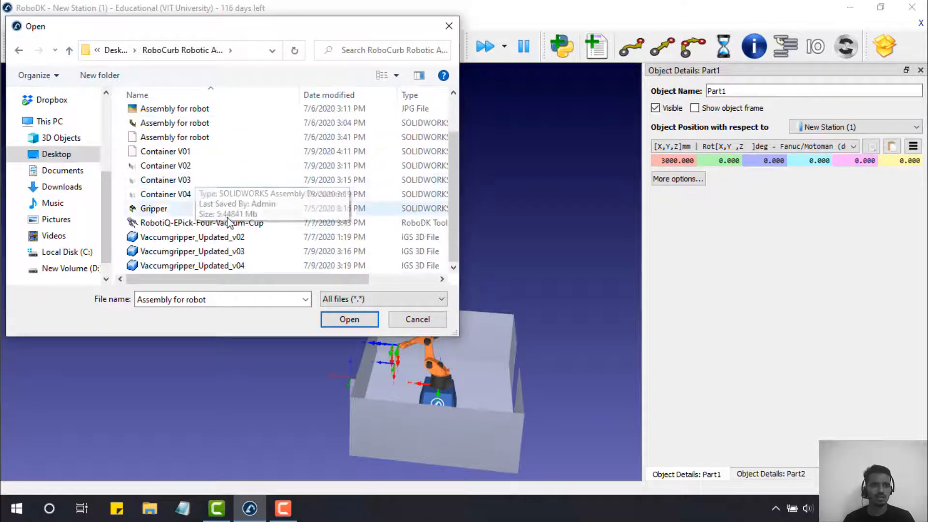
{"action": "double_click", "coordinate": [263, 266]}
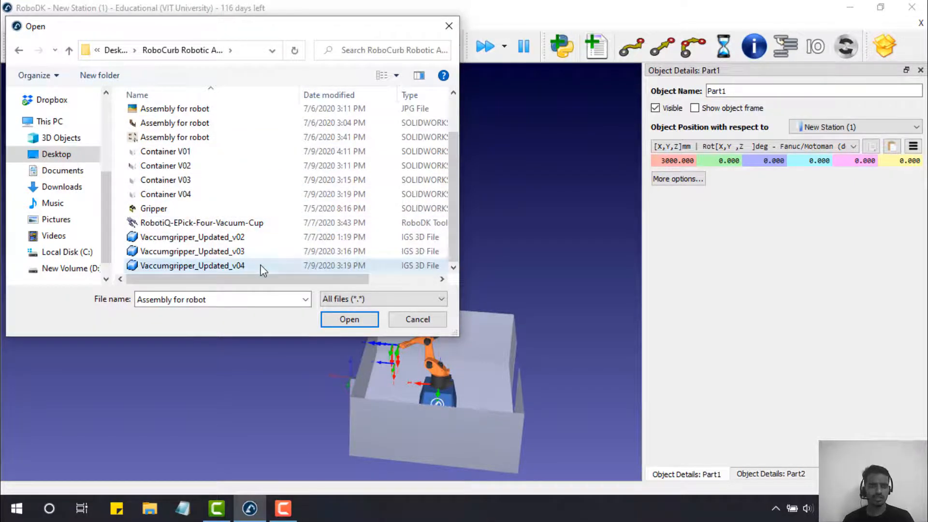
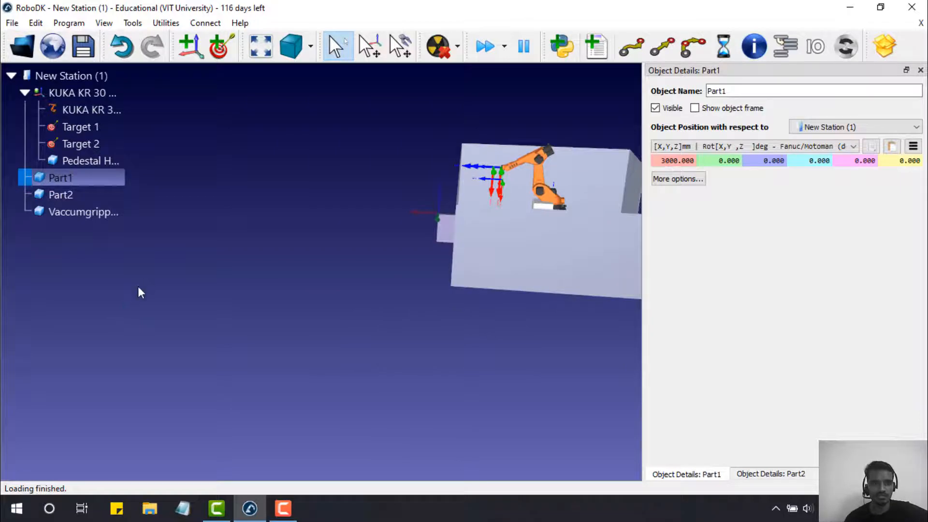
- Mount Vaccumgripper_Updated_v04 onto the KUKA robot as its tool
{"action": "left_click", "coordinate": [63, 212]}
{"action": "left_click_drag", "start_coordinate": [62, 211], "coordinate": [63, 101]}
{"action": "left_click", "coordinate": [109, 124]}
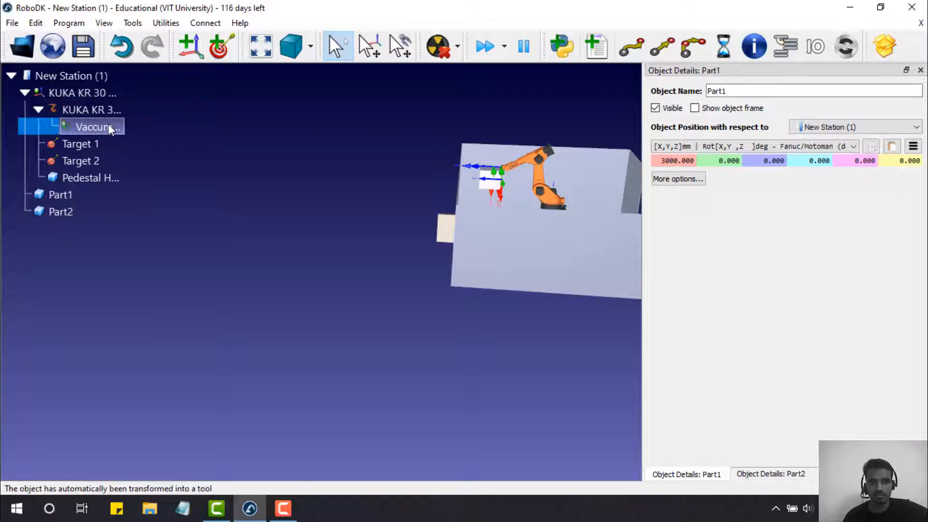
{"action": "scroll", "coordinate": [492, 187], "scroll_direction": "down", "scroll_amount": 5}
{"action": "scroll", "coordinate": [490, 186], "scroll_direction": "up", "scroll_amount": 3}
{"action": "scroll", "coordinate": [493, 189], "scroll_direction": "up", "scroll_amount": 8}
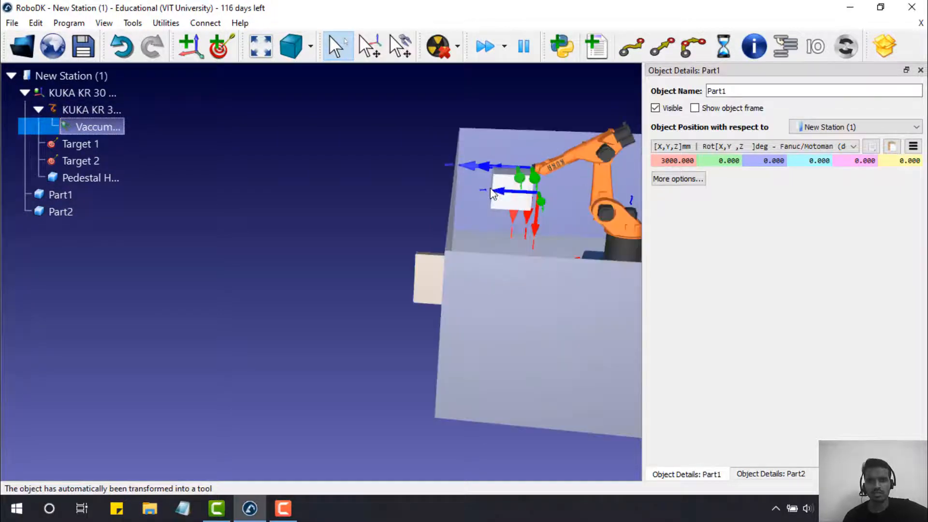
{"action": "scroll", "coordinate": [513, 202], "scroll_direction": "down", "scroll_amount": 5}
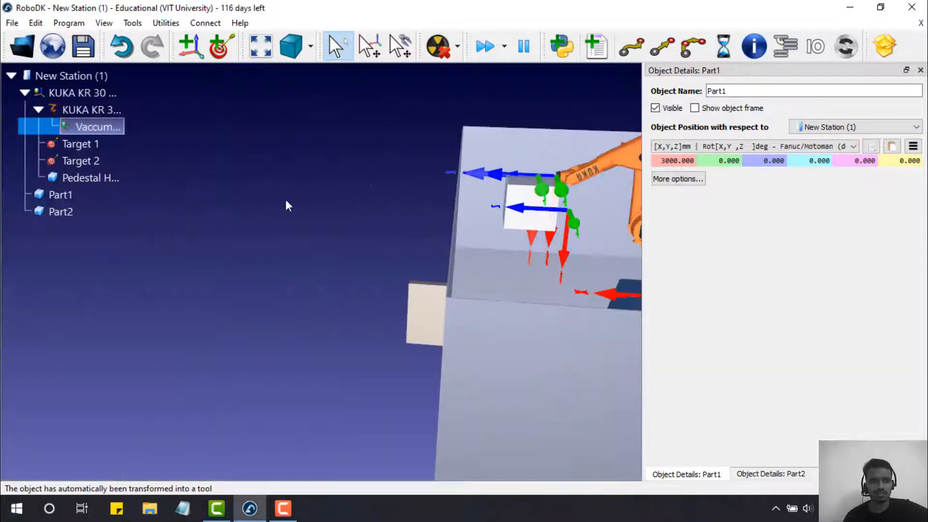
- Inspect the mounted gripper against Part1 and Part2 in the cell view
{"action": "right_click", "coordinate": [123, 128]}
{"action": "left_click", "coordinate": [95, 137]}
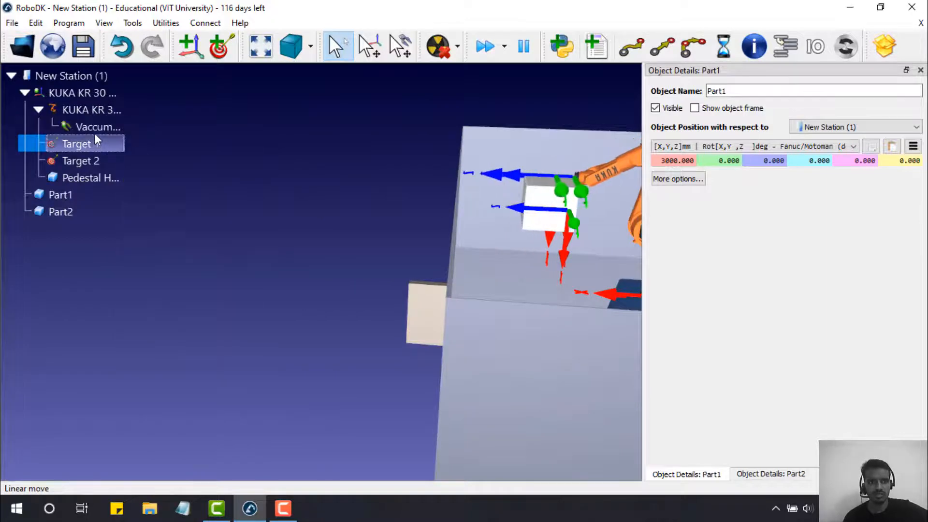
{"action": "left_click", "coordinate": [50, 207]}
{"action": "left_click", "coordinate": [51, 201]}
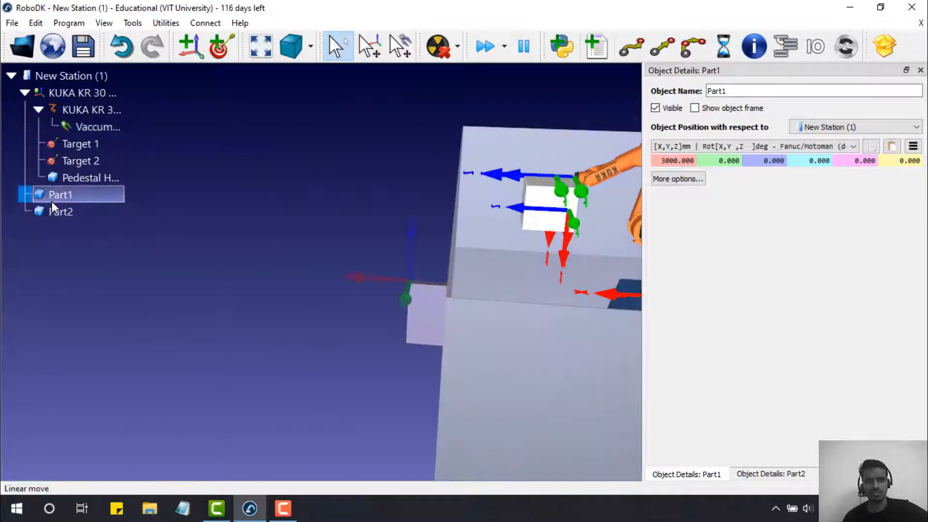
{"action": "left_click", "coordinate": [102, 128]}
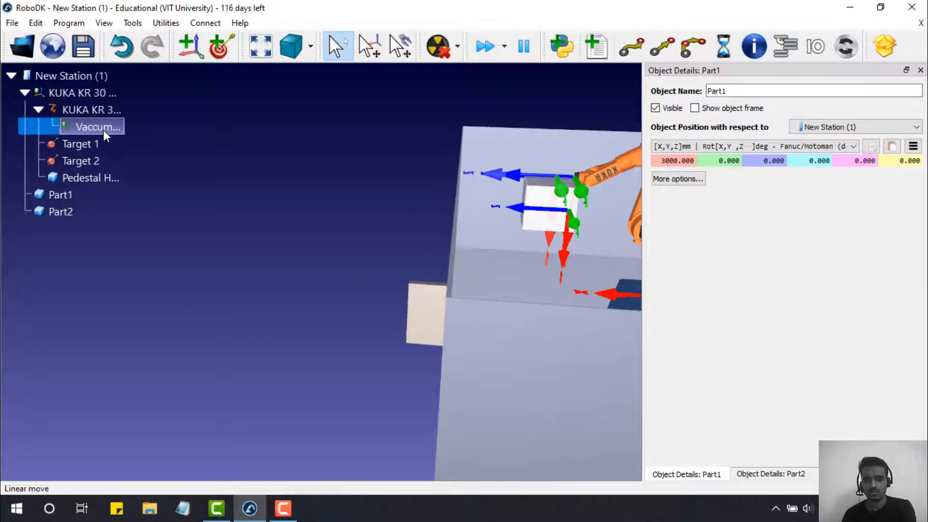
{"action": "middle_click_drag", "start_coordinate": [380, 150], "coordinate": [298, 163]}
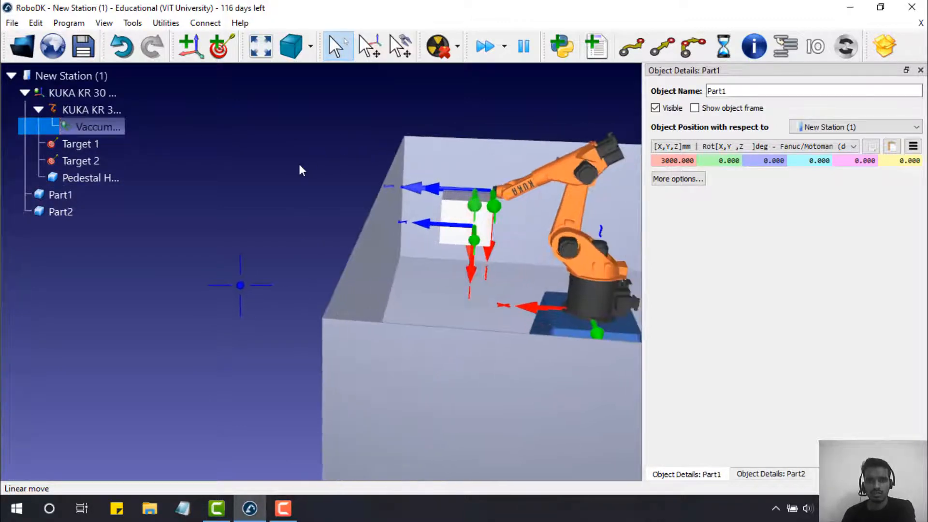
{"action": "right_click_drag", "start_coordinate": [425, 158], "coordinate": [574, 194]}
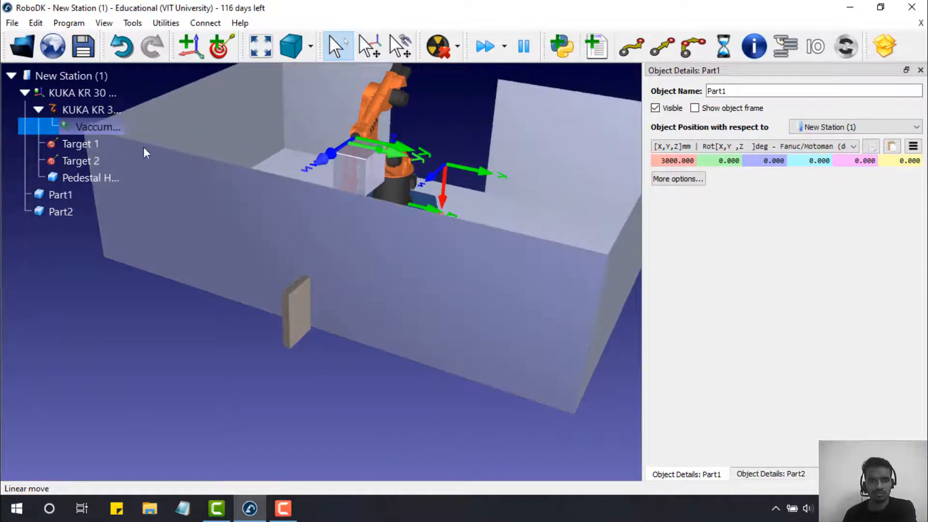
- Delete the vacuum gripper tool from the robot
{"action": "right_click", "coordinate": [99, 131]}
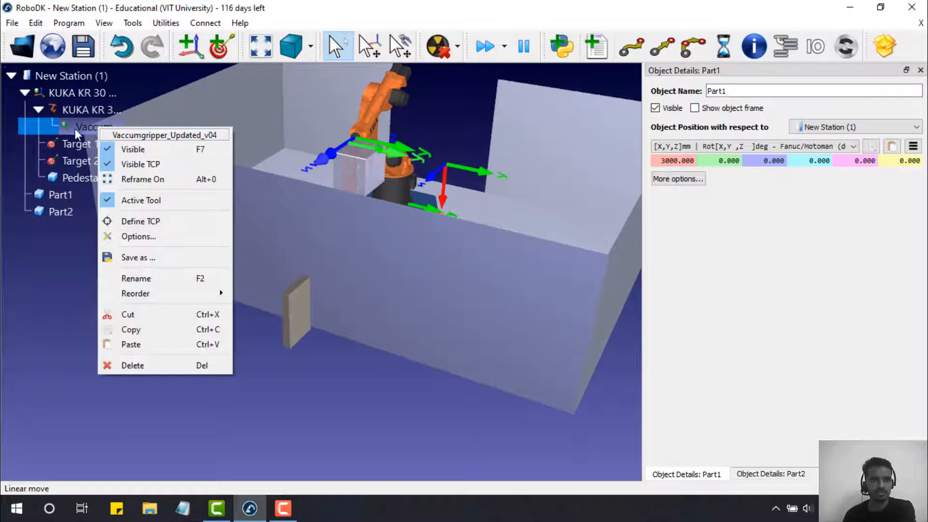
{"action": "key", "text": "Escape"}
{"action": "key", "text": "Delete"}
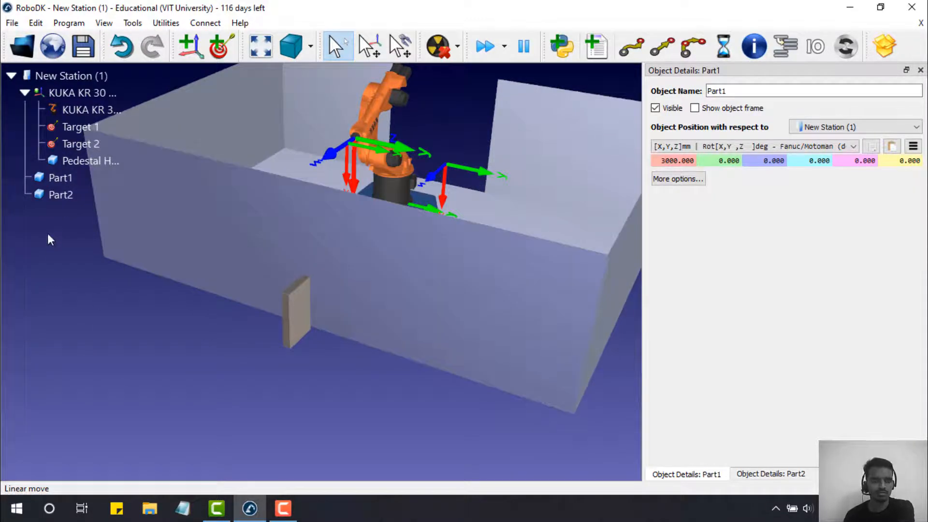
- Browse the Vaccum gripper folder for a gripper model to load
{"action": "left_click", "coordinate": [27, 48]}
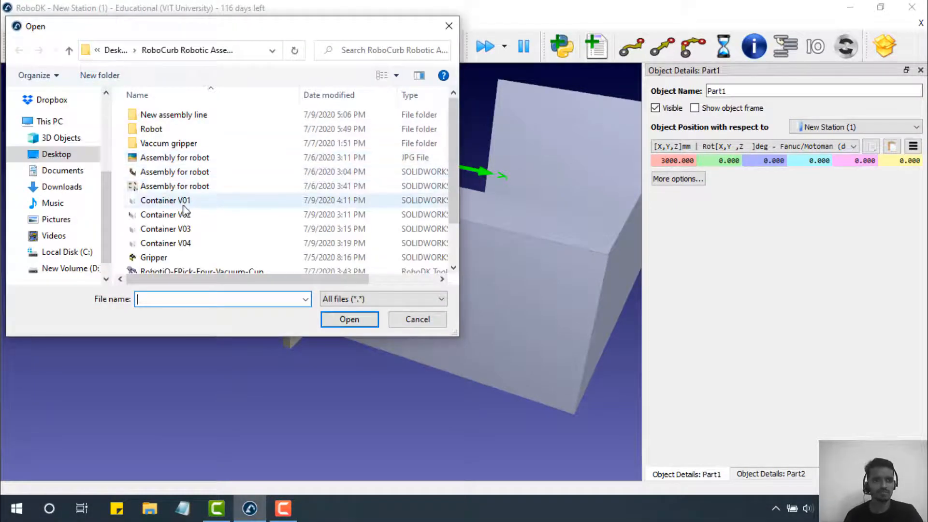
{"action": "scroll", "coordinate": [182, 211], "scroll_direction": "down", "scroll_amount": 1}
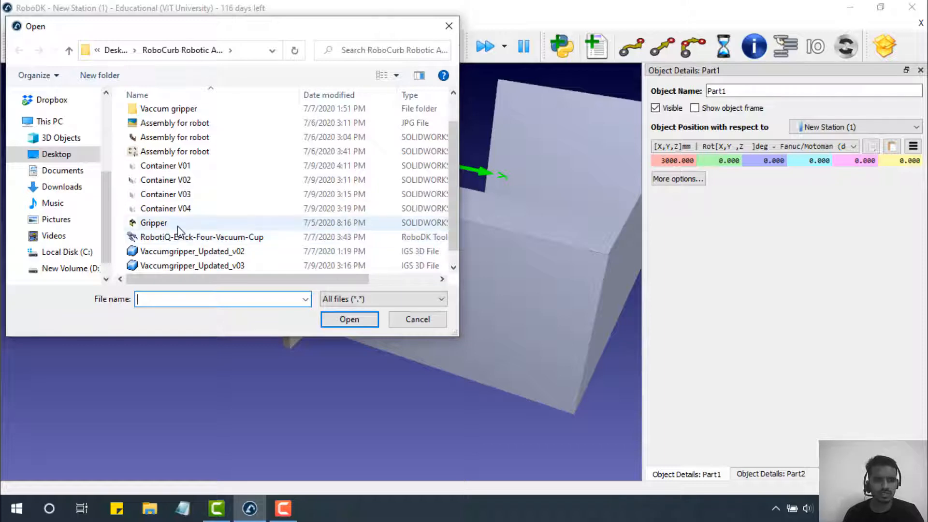
{"action": "scroll", "coordinate": [182, 244], "scroll_direction": "down", "scroll_amount": 1}
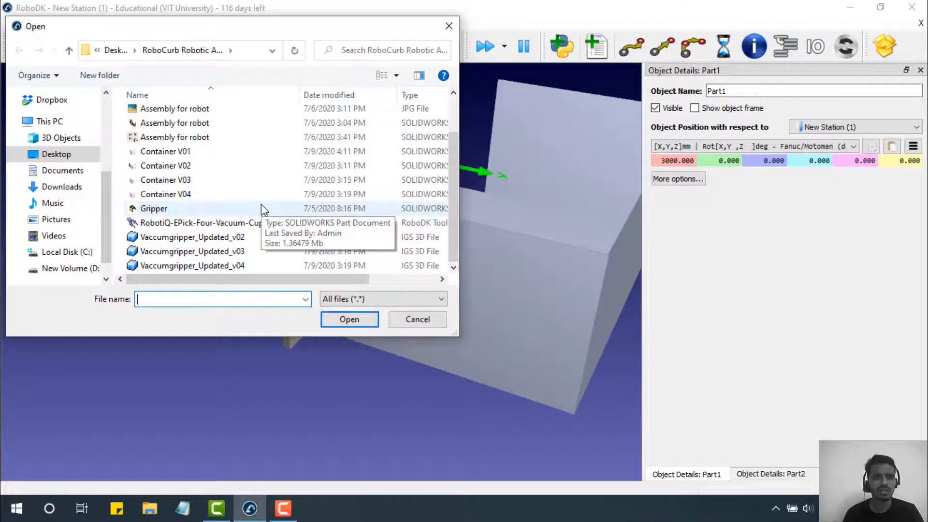
{"action": "scroll", "coordinate": [261, 208], "scroll_direction": "up", "scroll_amount": 1}
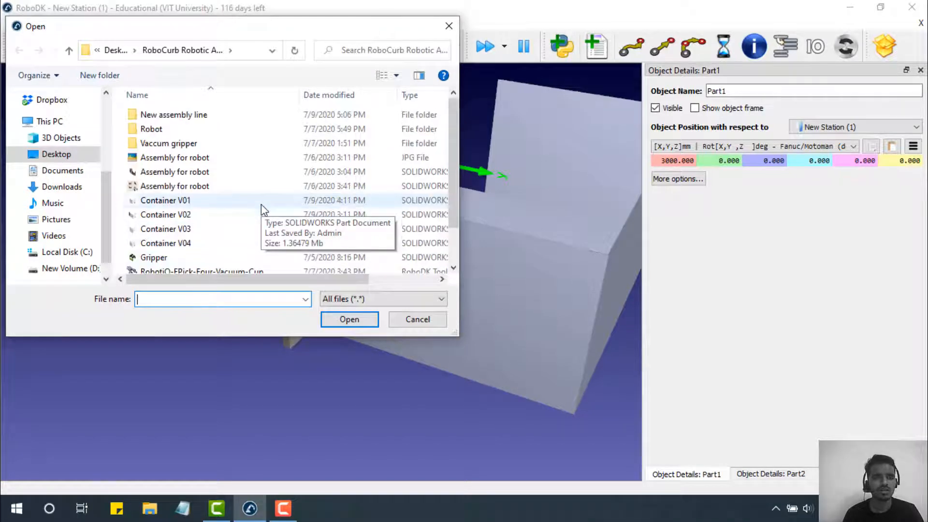
{"action": "left_click", "coordinate": [215, 143]}
{"action": "double_click", "coordinate": [215, 143]}
{"action": "scroll", "coordinate": [217, 140], "scroll_direction": "down", "scroll_amount": 4}
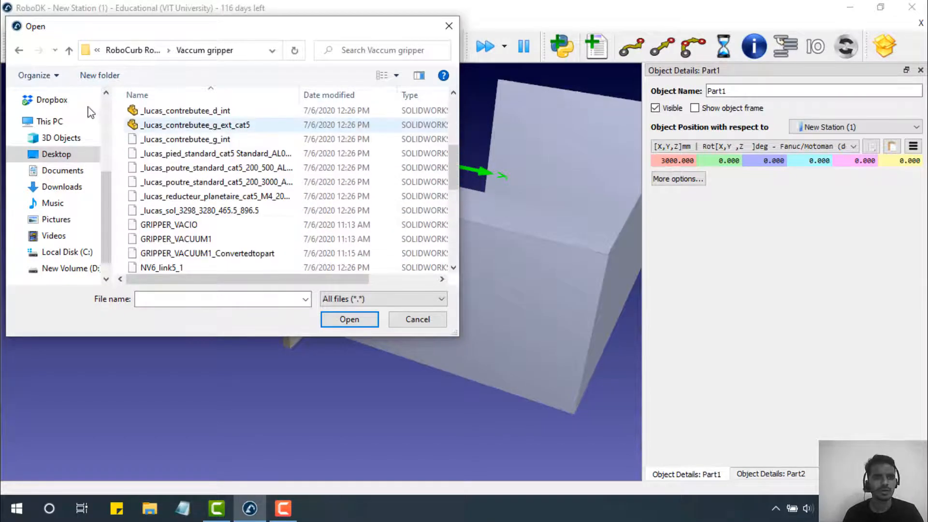
{"action": "scroll", "coordinate": [217, 141], "scroll_direction": "up", "scroll_amount": 1}
- Load GRIPPER_VACUUM.IGS from the vacuum-gripper-robot.snapshot.3 folder on Desktop_1
{"action": "left_click", "coordinate": [70, 52]}
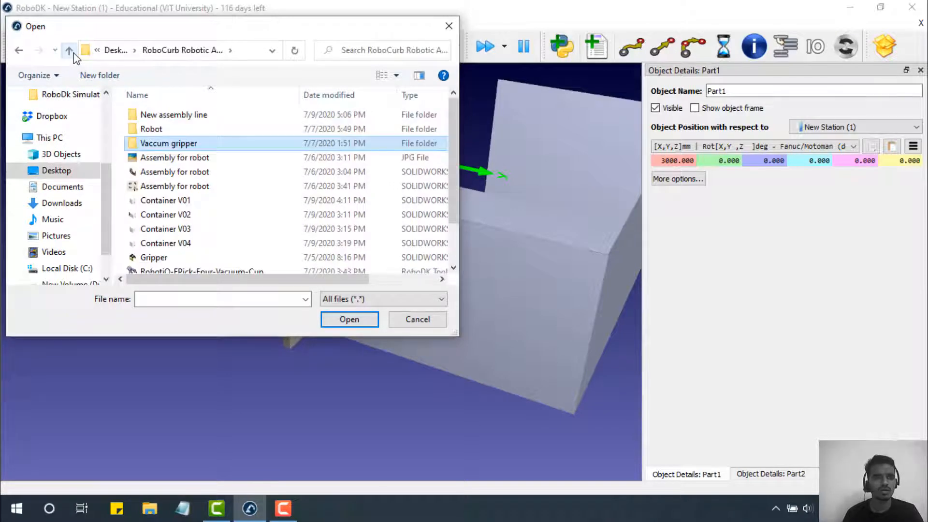
{"action": "left_click", "coordinate": [162, 106]}
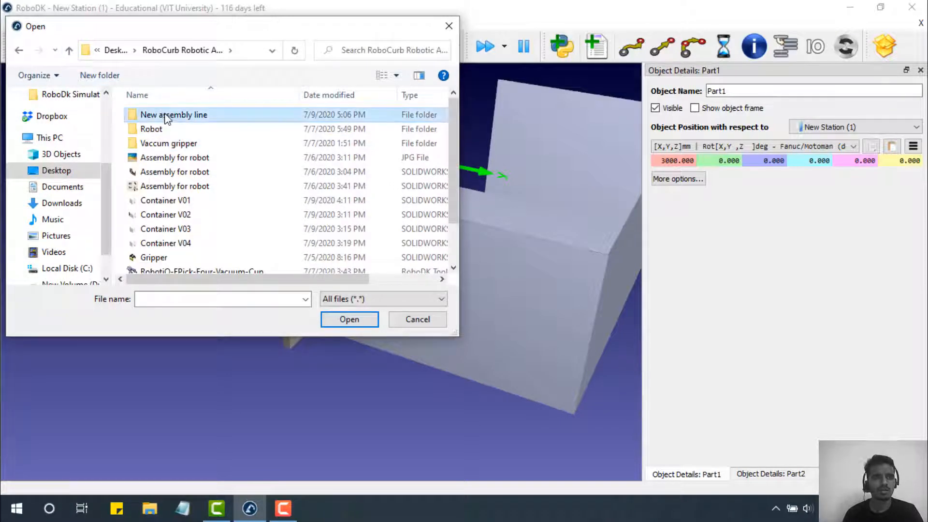
{"action": "double_click", "coordinate": [163, 113]}
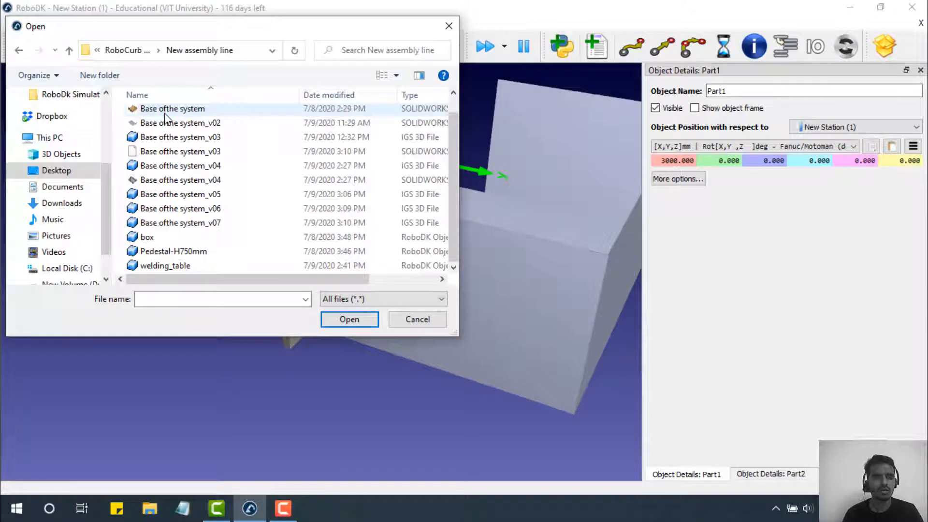
{"action": "left_click", "coordinate": [69, 51]}
{"action": "left_click", "coordinate": [69, 50]}
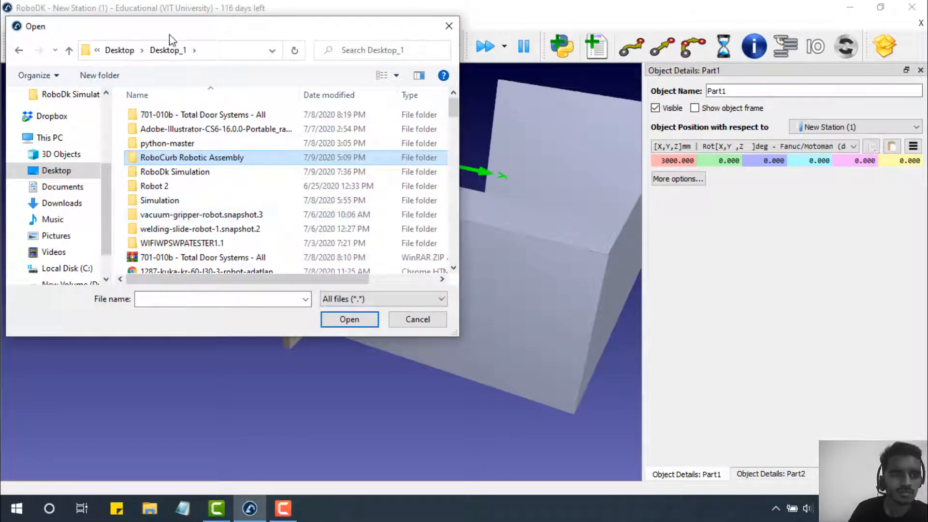
{"action": "double_click", "coordinate": [261, 219]}
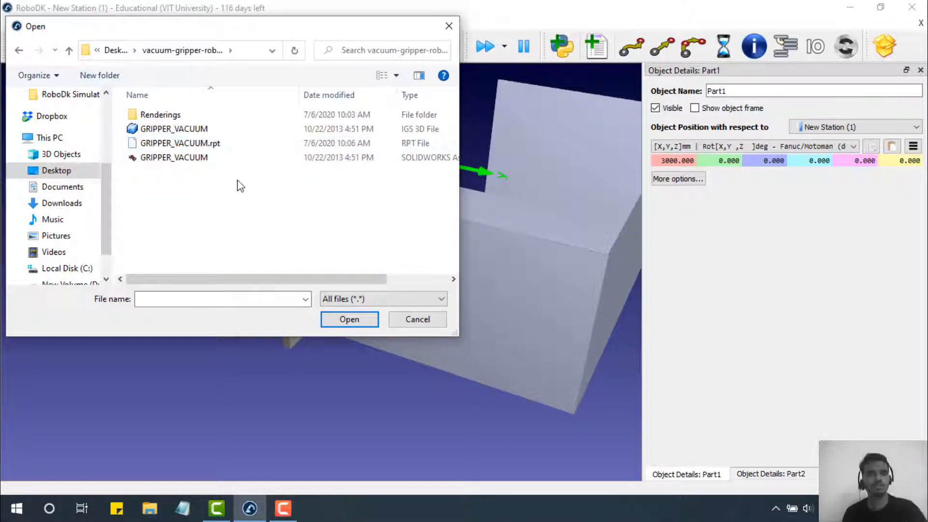
{"action": "double_click", "coordinate": [198, 128]}
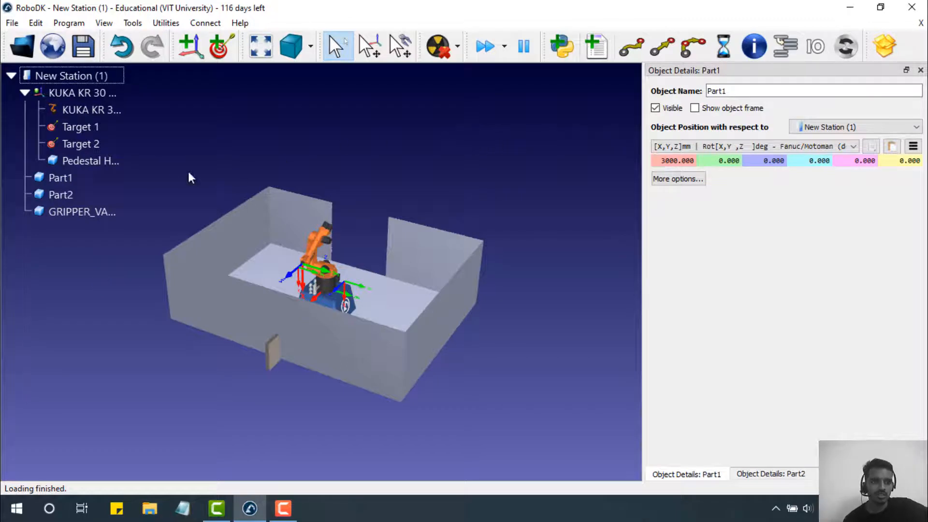
- Mount GRIPPER_VACUUM onto the KUKA robot as its tool
{"action": "left_click_drag", "start_coordinate": [91, 210], "coordinate": [88, 105]}
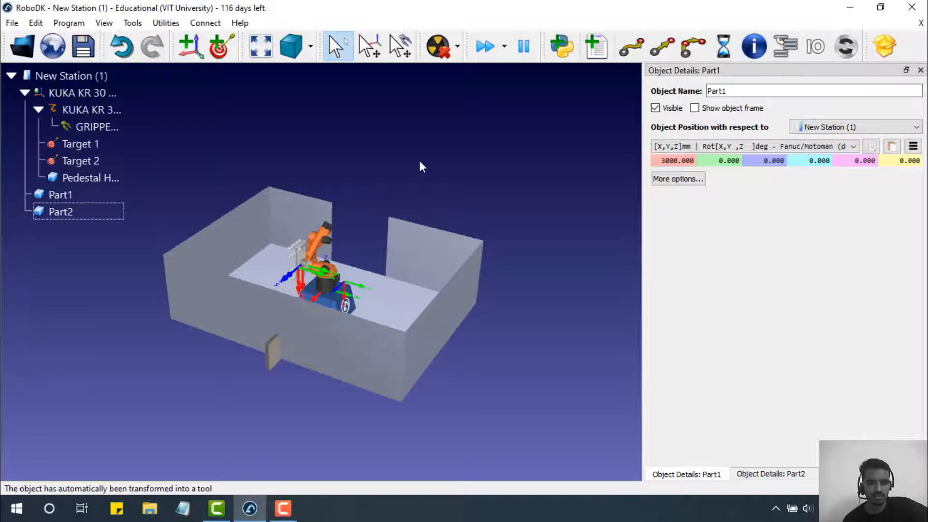
{"action": "scroll", "coordinate": [328, 242], "scroll_direction": "up", "scroll_amount": 10}
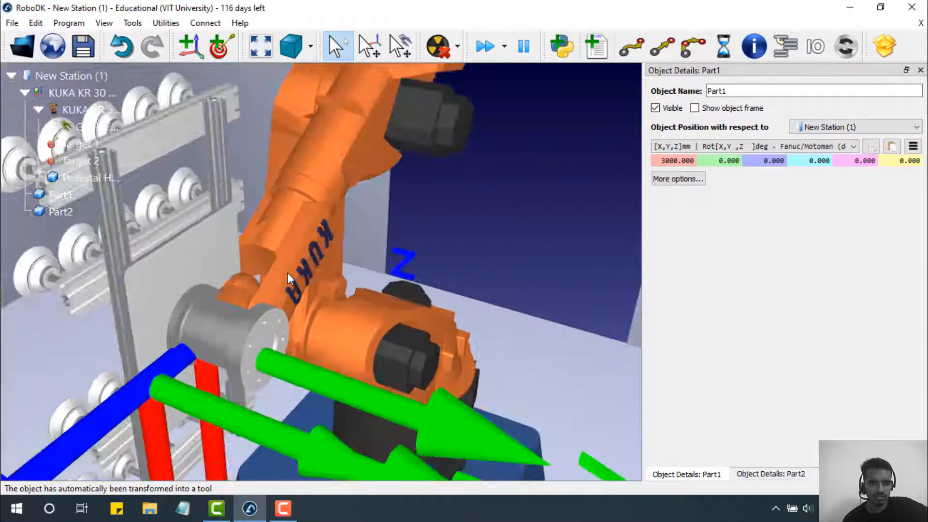
{"action": "scroll", "coordinate": [255, 286], "scroll_direction": "down", "scroll_amount": 6}
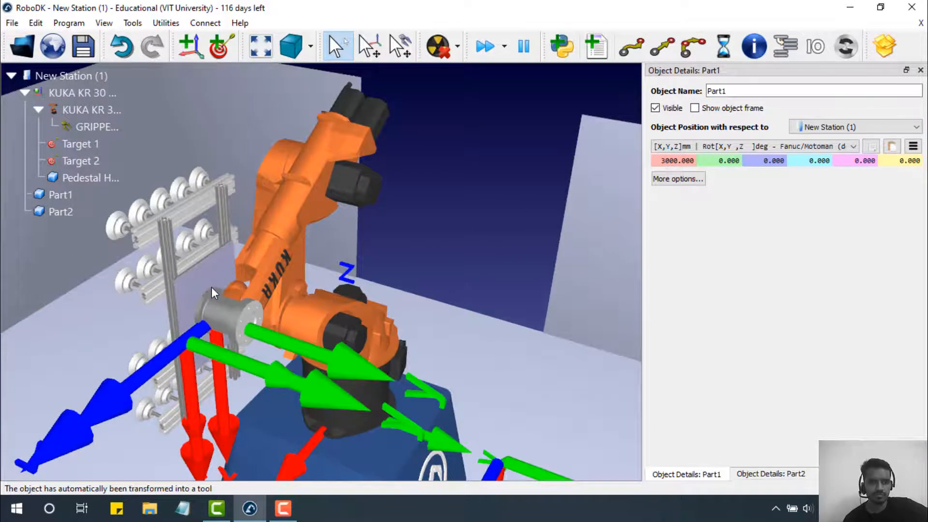
{"action": "left_click", "coordinate": [212, 289]}
- Inspect the gripper on the robot wrist from several angles, then delete it
{"action": "left_click_drag", "start_coordinate": [504, 143], "coordinate": [459, 169]}
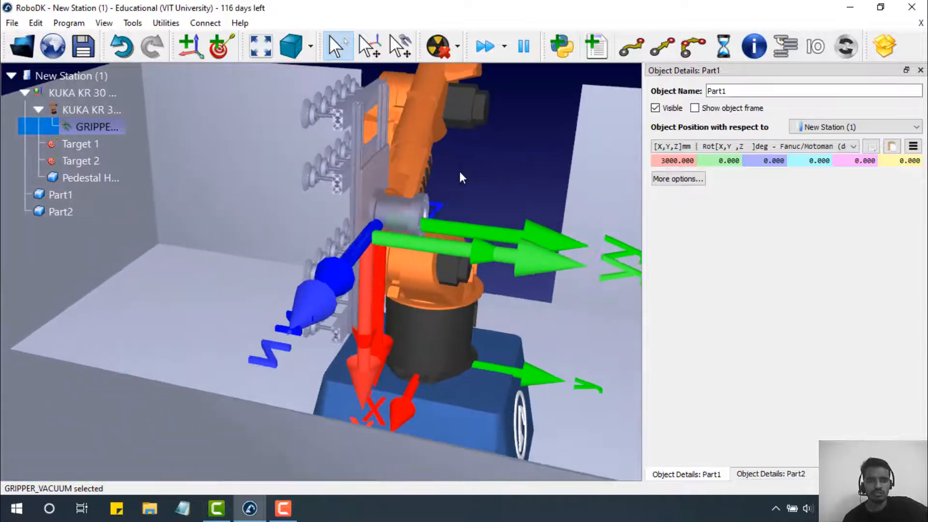
{"action": "mouse_move", "coordinate": [341, 221]}
{"action": "left_mouse_down"}
{"action": "mouse_move", "coordinate": [313, 219]}
{"action": "mouse_move", "coordinate": [408, 216]}
{"action": "mouse_move", "coordinate": [348, 244]}
{"action": "mouse_move", "coordinate": [234, 245]}
{"action": "left_mouse_up"}
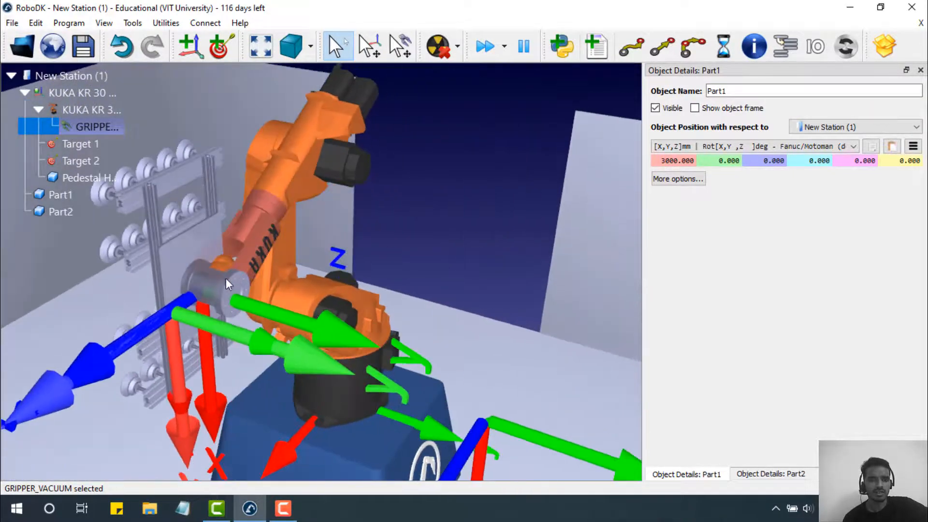
{"action": "scroll", "coordinate": [206, 294], "scroll_direction": "up", "scroll_amount": 2}
{"action": "scroll", "coordinate": [207, 295], "scroll_direction": "down", "scroll_amount": 3}
{"action": "scroll", "coordinate": [204, 289], "scroll_direction": "down", "scroll_amount": 5}
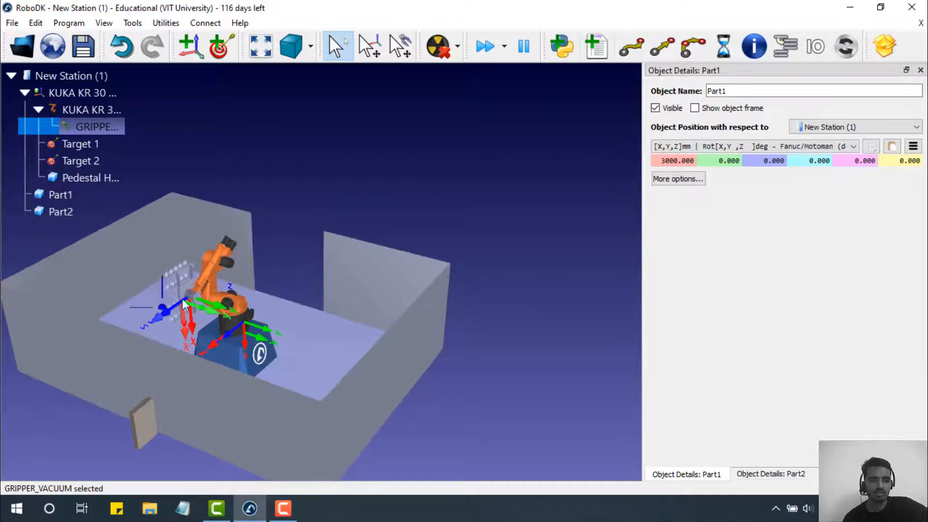
{"action": "left_click_drag", "start_coordinate": [184, 304], "coordinate": [378, 311]}
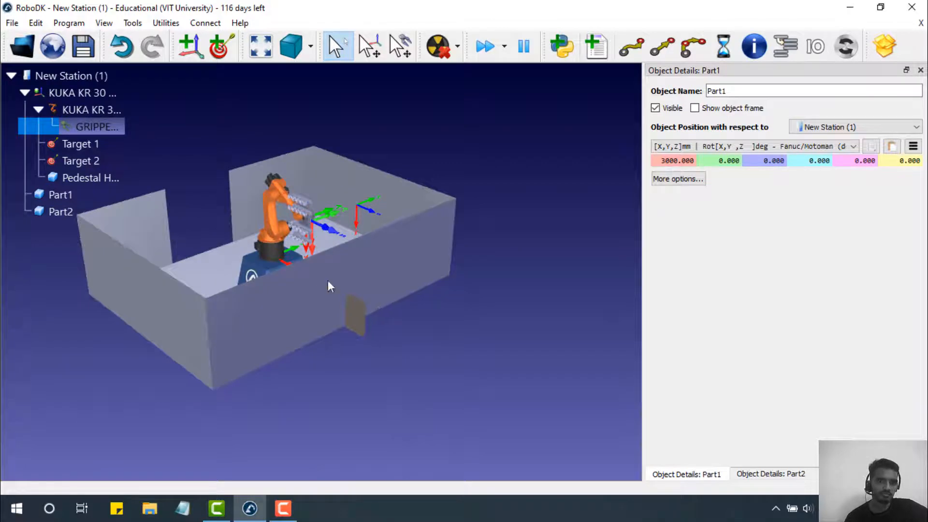
{"action": "right_click", "coordinate": [75, 129]}
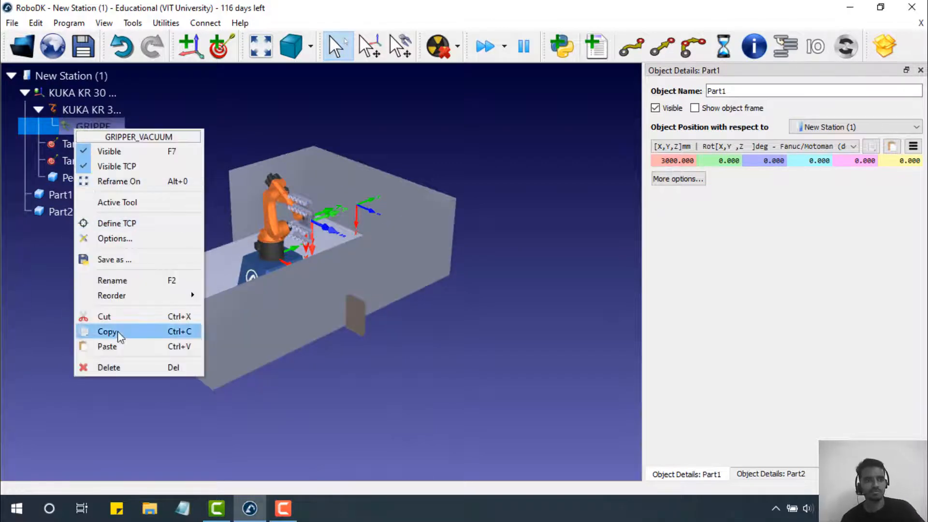
{"action": "left_click", "coordinate": [118, 368]}
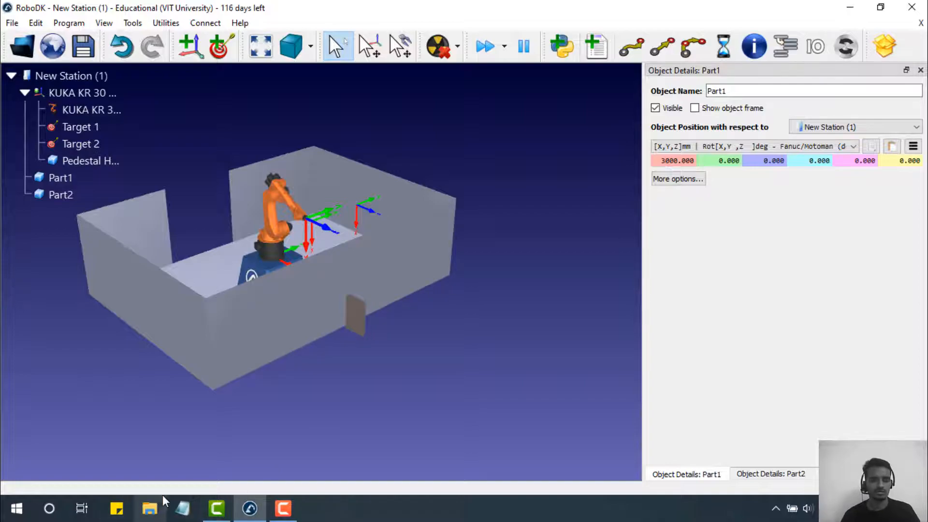
{"action": "key", "text": "super+d"}
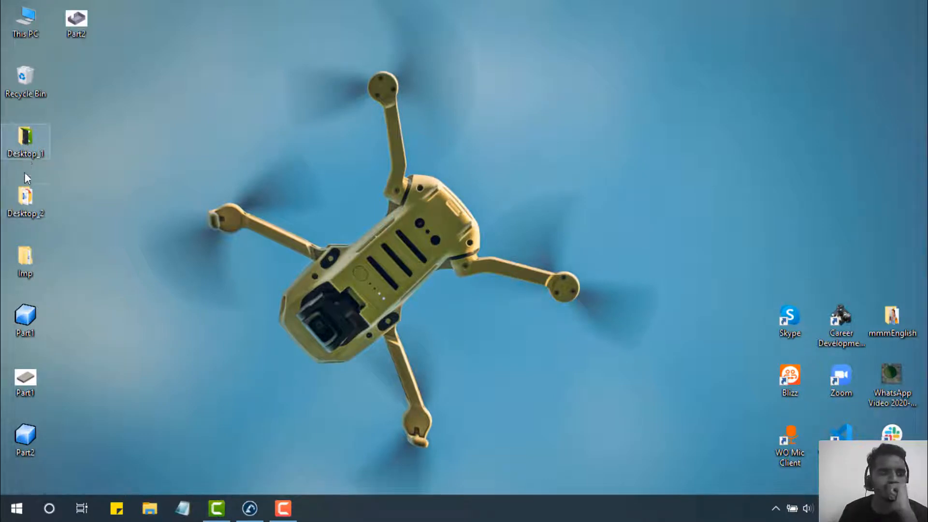
{"action": "double_click", "coordinate": [21, 209]}
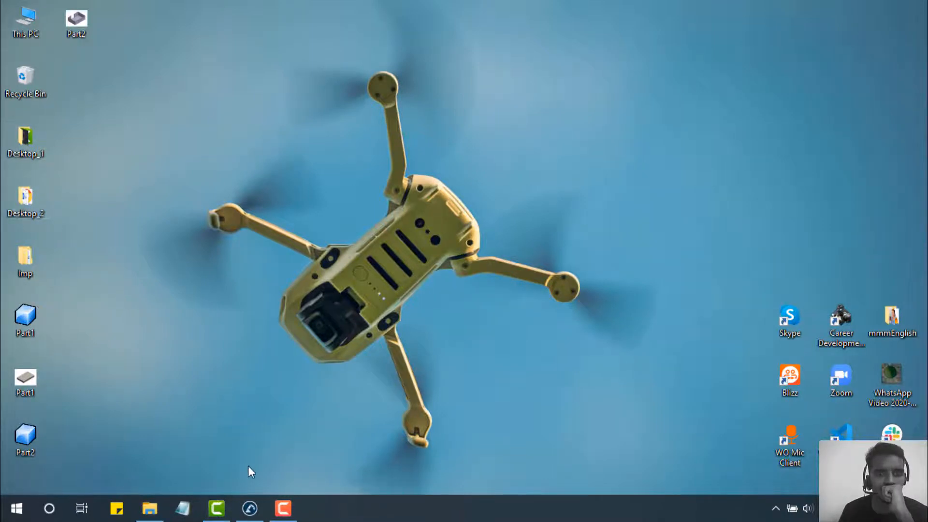
{"action": "left_click", "coordinate": [283, 509]}
{"action": "left_click", "coordinate": [522, 354]}
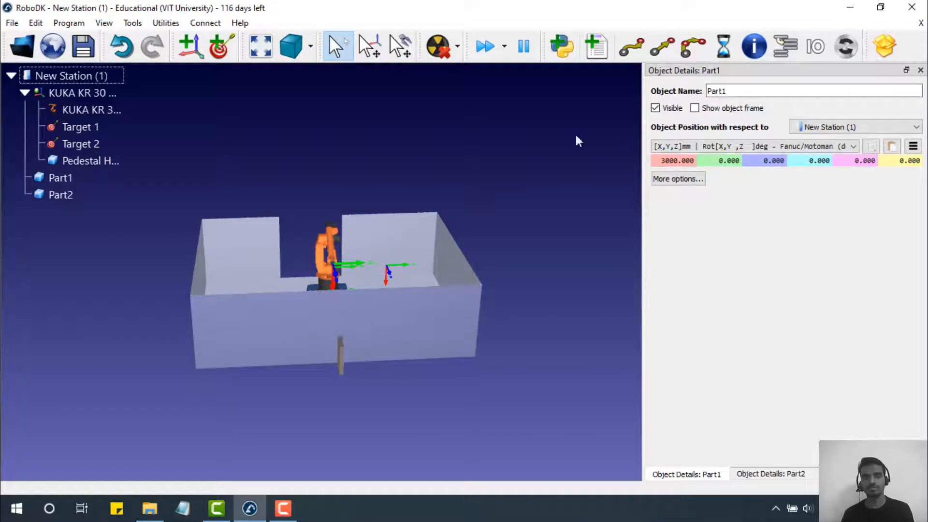
- Close the Part1 and Part2 Object Details panels and orbit the cell view
{"action": "left_click", "coordinate": [920, 70]}
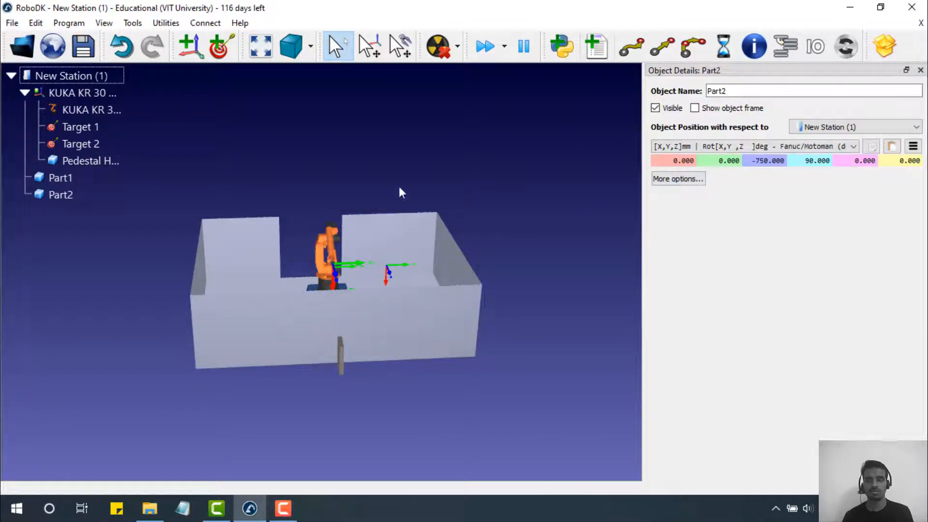
{"action": "left_click", "coordinate": [920, 70]}
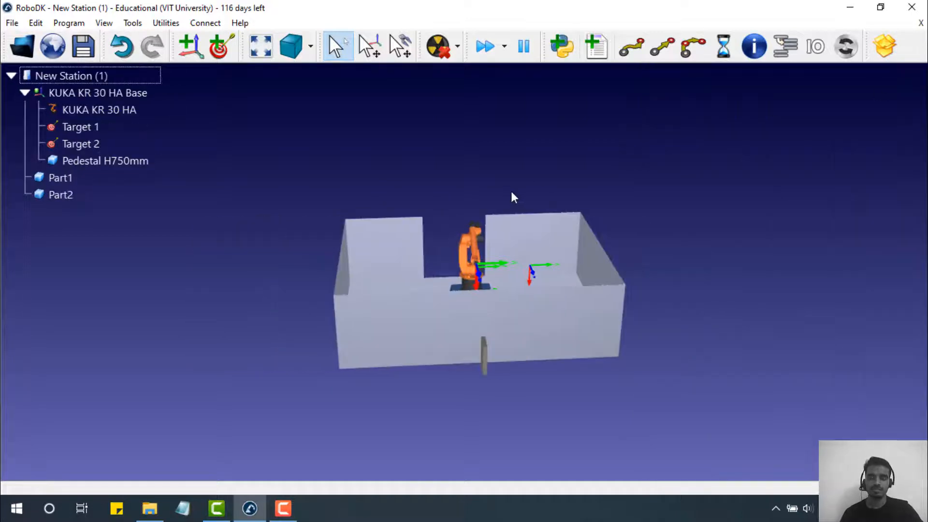
{"action": "left_click_drag", "start_coordinate": [402, 245], "coordinate": [185, 228]}
{"action": "left_click", "coordinate": [52, 46]}
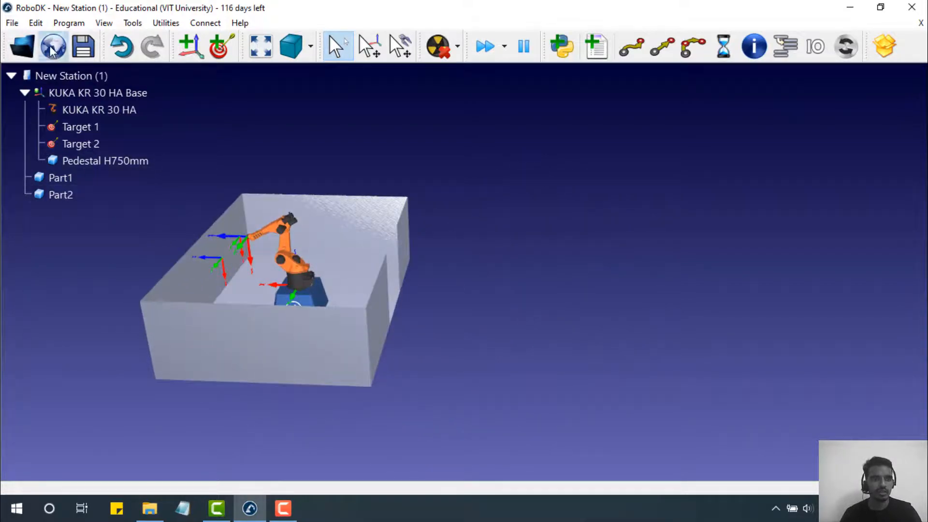
- Download Table (1.2m x 1m) from the online library and select it in the station
{"action": "scroll", "coordinate": [150, 283], "scroll_direction": "down", "scroll_amount": 15}
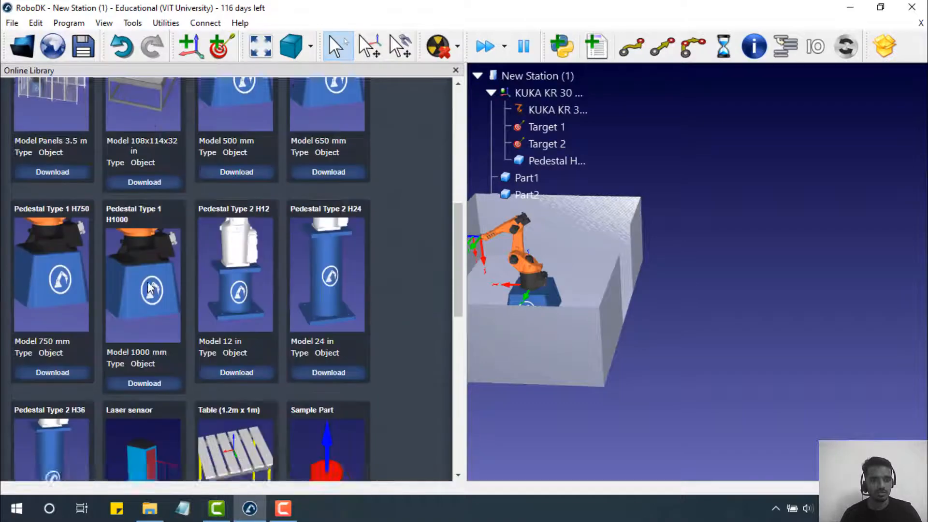
{"action": "scroll", "coordinate": [219, 214], "scroll_direction": "up", "scroll_amount": 5}
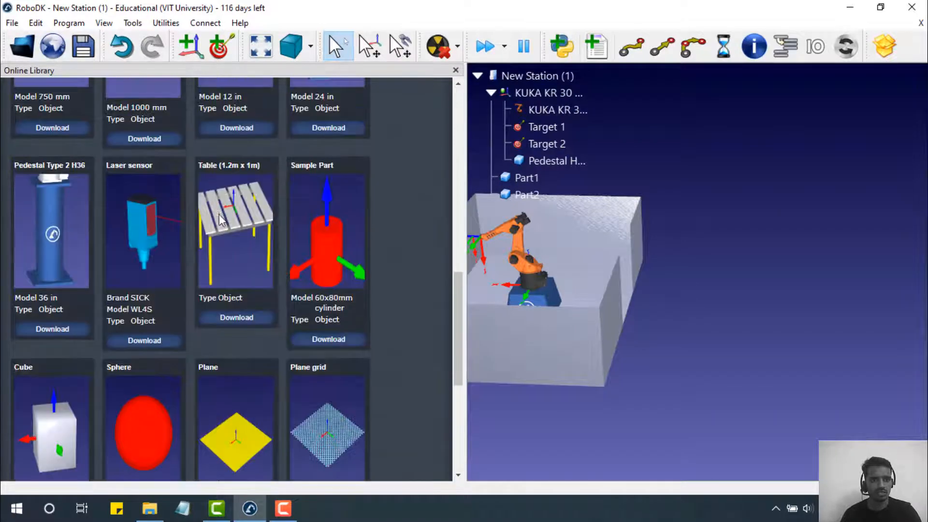
{"action": "scroll", "coordinate": [233, 309], "scroll_direction": "down", "scroll_amount": 1}
{"action": "left_click", "coordinate": [230, 281]}
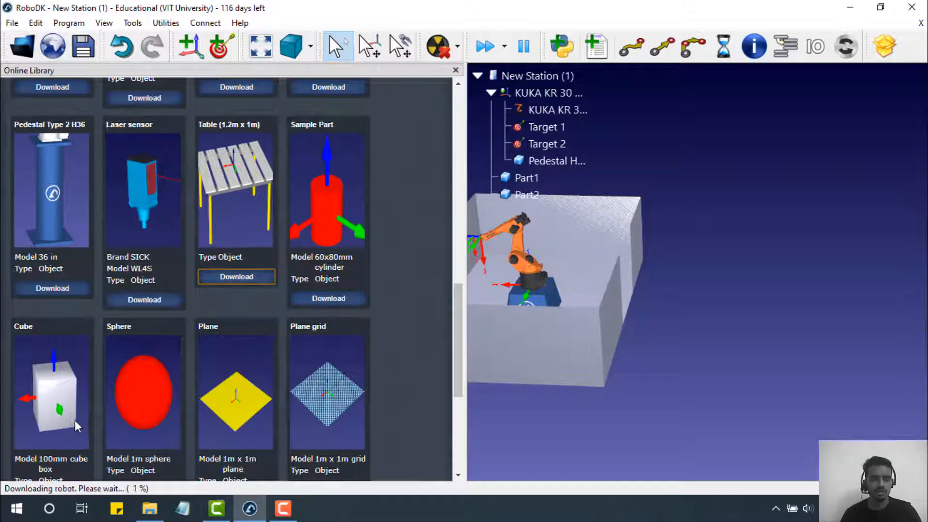
{"action": "scroll", "coordinate": [74, 420], "scroll_direction": "down", "scroll_amount": 2}
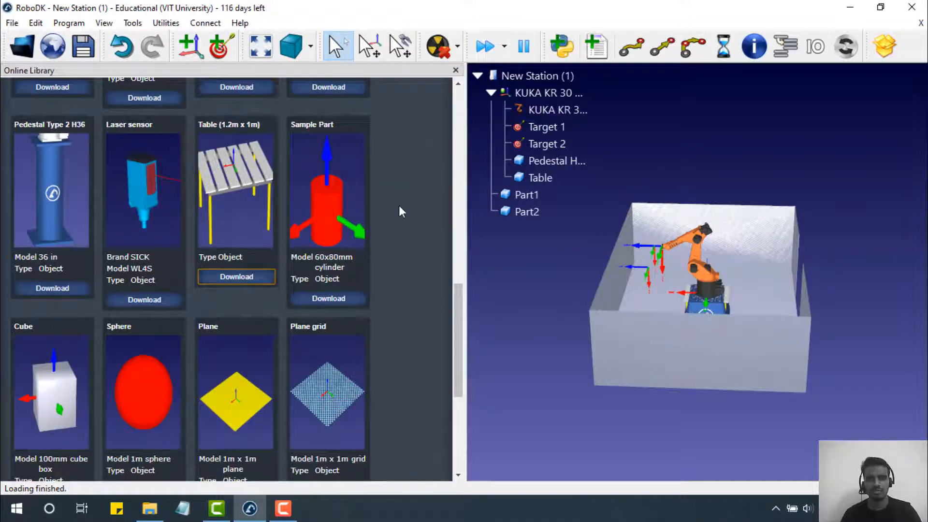
{"action": "left_click", "coordinate": [548, 180]}
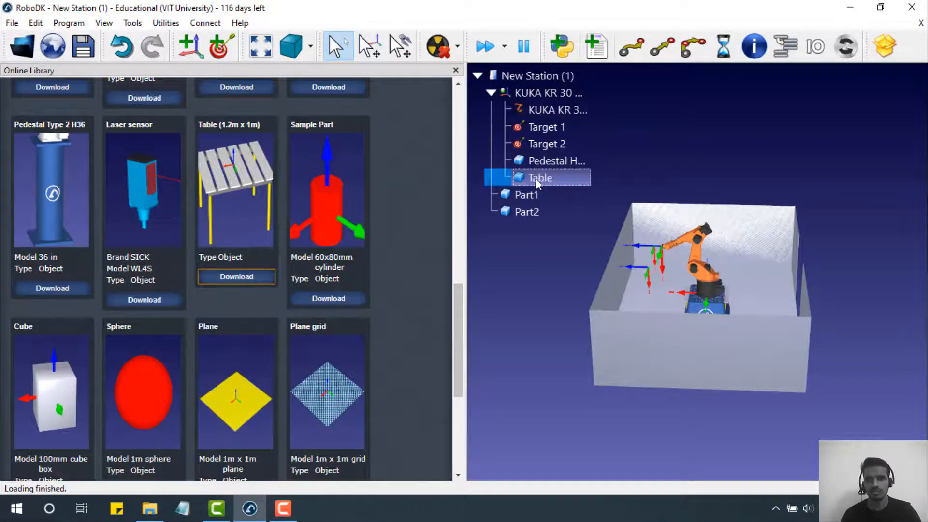
- Close the library and place the Table at X = 2200 mm, after trying 1000 and 2500
{"action": "left_click", "coordinate": [456, 70]}
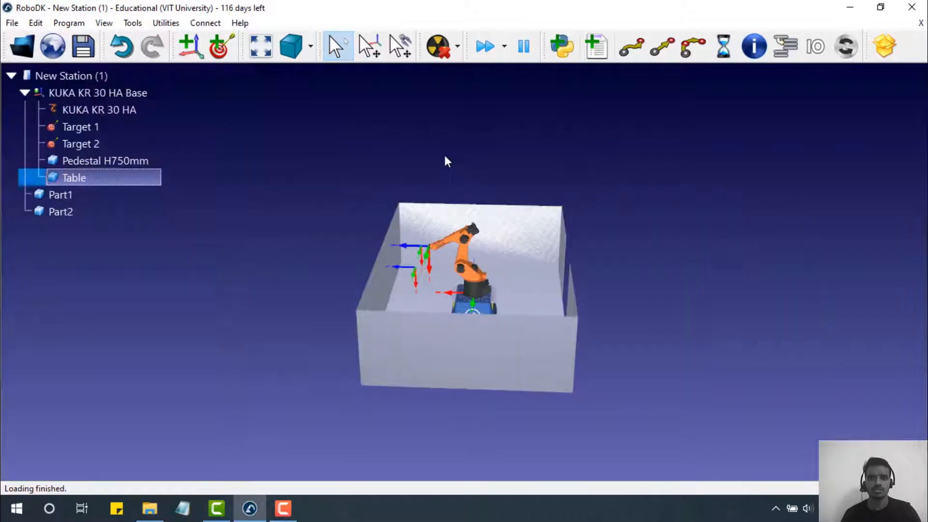
{"action": "double_click", "coordinate": [124, 182]}
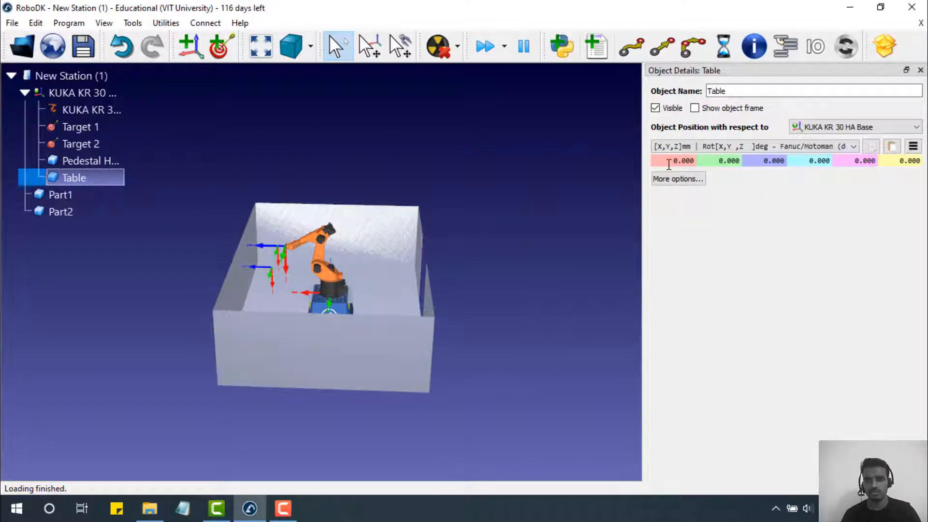
{"action": "left_click_drag", "start_coordinate": [669, 160], "coordinate": [708, 160]}
{"action": "type", "text": "1000"}
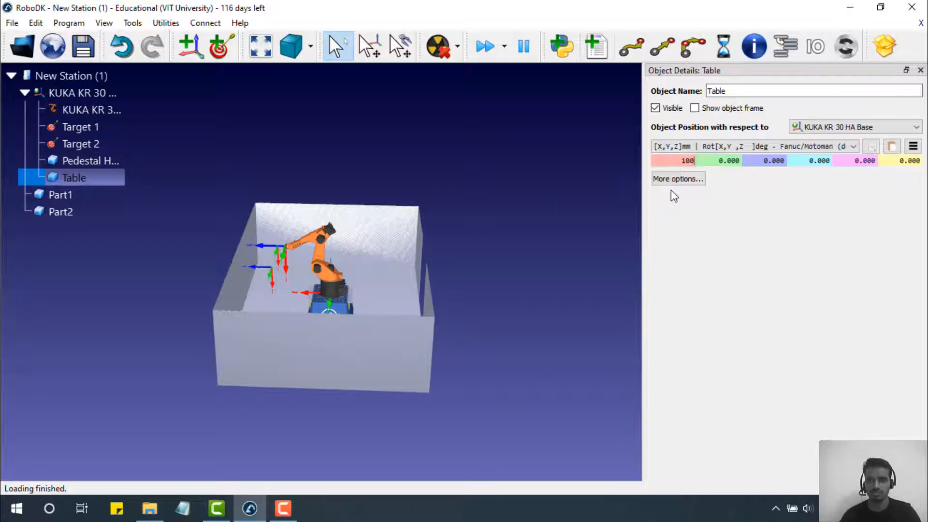
{"action": "key", "text": "Return"}
{"action": "type", "text": "2"}
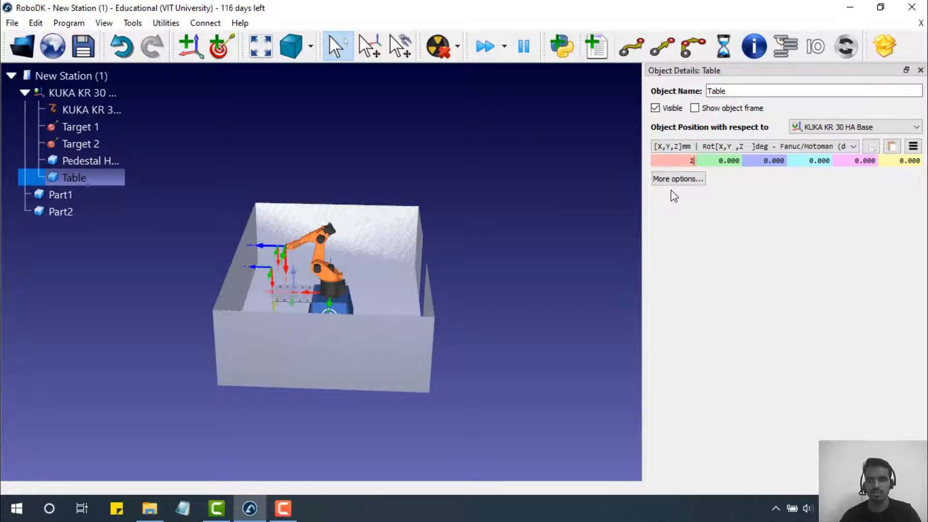
{"action": "type", "text": "500"}
{"action": "key", "text": "Return"}
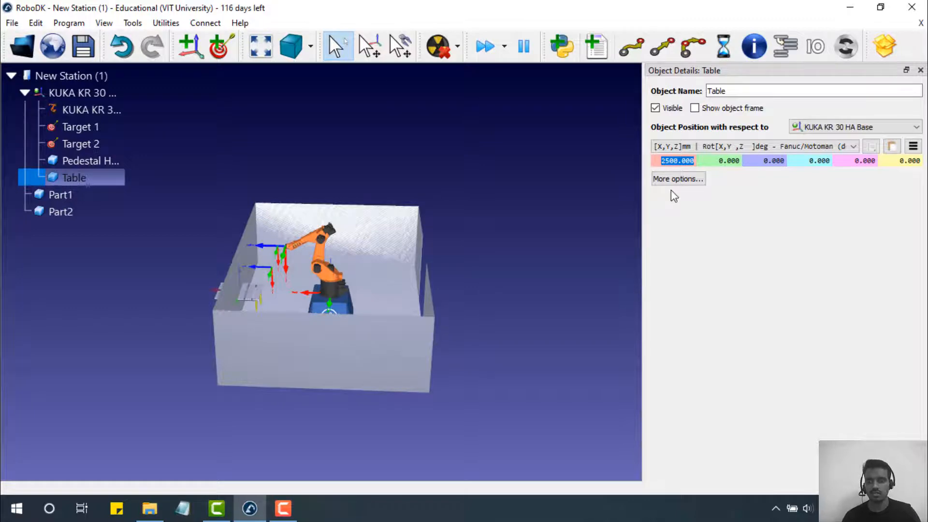
{"action": "type", "text": "2200"}
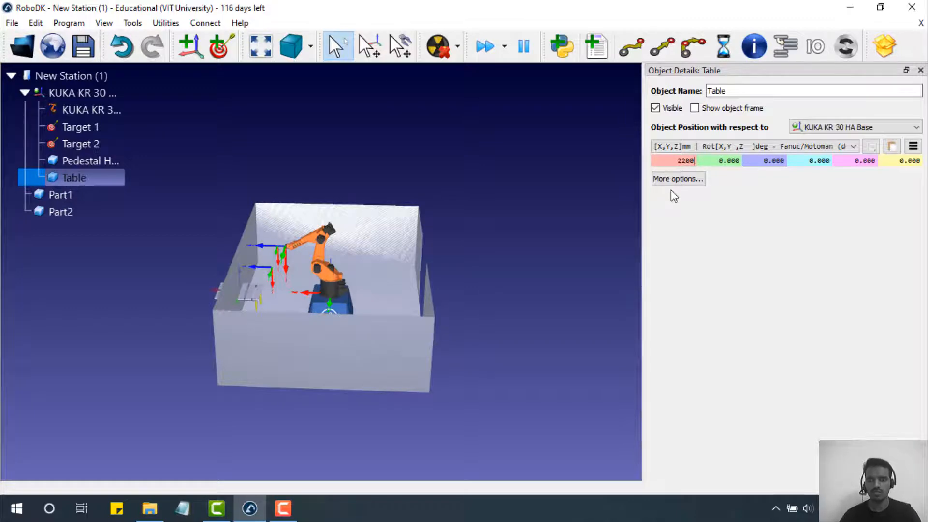
{"action": "key", "text": "Return"}
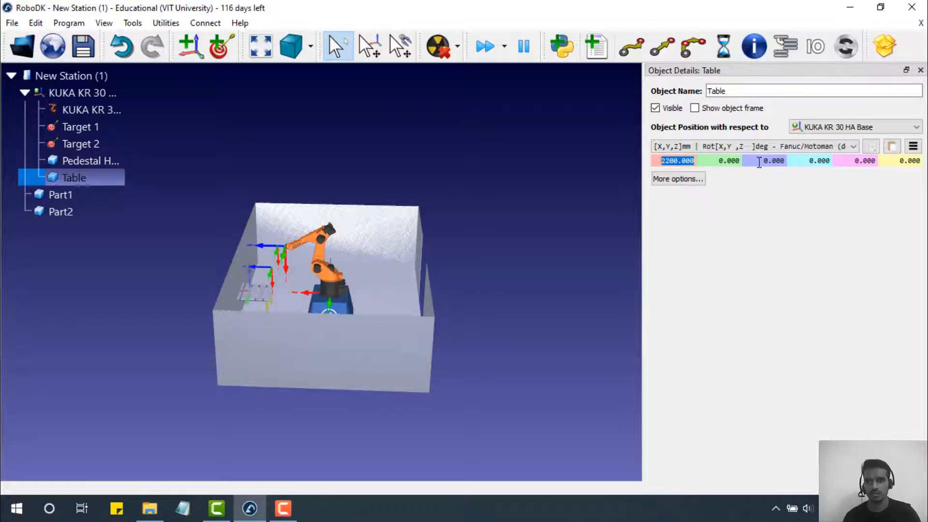
- Zoom in and out to check the Table's new placement in the cell
{"action": "scroll", "coordinate": [239, 271], "scroll_direction": "down", "scroll_amount": 4}
{"action": "scroll", "coordinate": [240, 289], "scroll_direction": "up", "scroll_amount": 11}
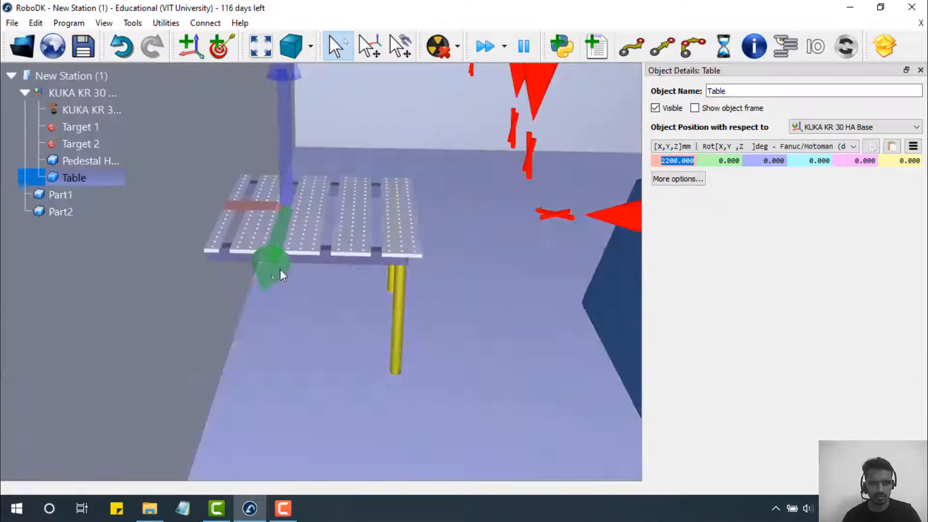
{"action": "scroll", "coordinate": [300, 259], "scroll_direction": "down", "scroll_amount": 2}
{"action": "scroll", "coordinate": [300, 259], "scroll_direction": "down", "scroll_amount": 5}
{"action": "scroll", "coordinate": [300, 259], "scroll_direction": "up", "scroll_amount": 3}
{"action": "scroll", "coordinate": [300, 259], "scroll_direction": "down", "scroll_amount": 3}
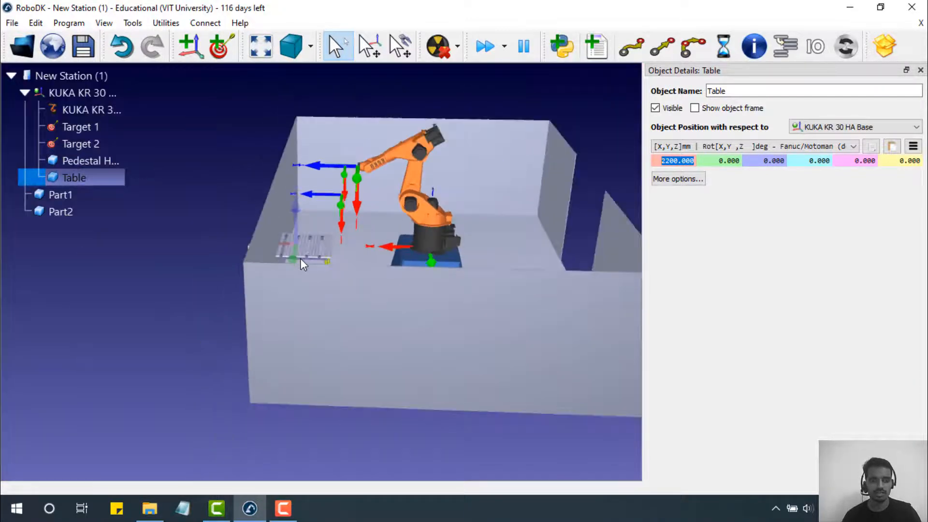
{"action": "scroll", "coordinate": [301, 259], "scroll_direction": "up", "scroll_amount": 4}
{"action": "scroll", "coordinate": [331, 266], "scroll_direction": "up", "scroll_amount": 5}
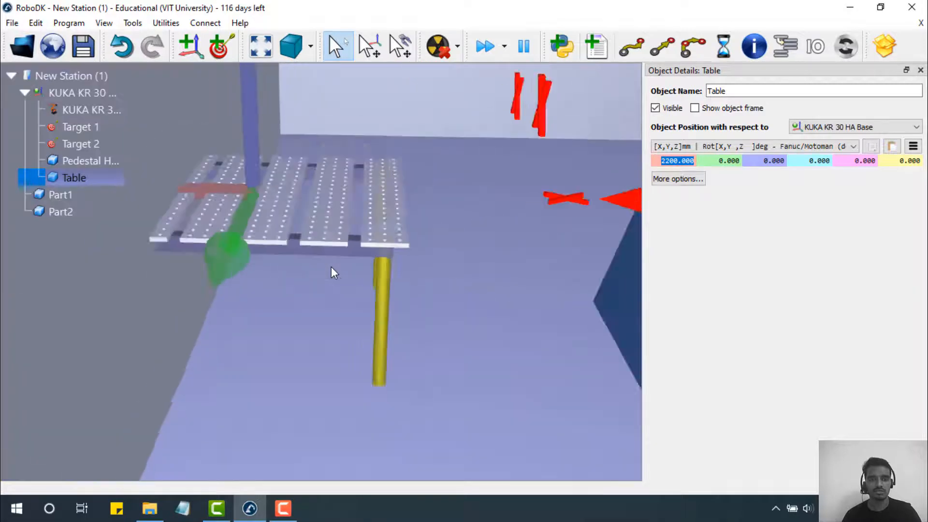
{"action": "scroll", "coordinate": [332, 266], "scroll_direction": "down", "scroll_amount": 5}
{"action": "scroll", "coordinate": [333, 266], "scroll_direction": "up", "scroll_amount": 2}
- Test a 90° X rotation on the Table and reset it to 0
{"action": "left_click_drag", "start_coordinate": [334, 266], "coordinate": [400, 311]}
{"action": "right_click_drag", "start_coordinate": [401, 311], "coordinate": [383, 325]}
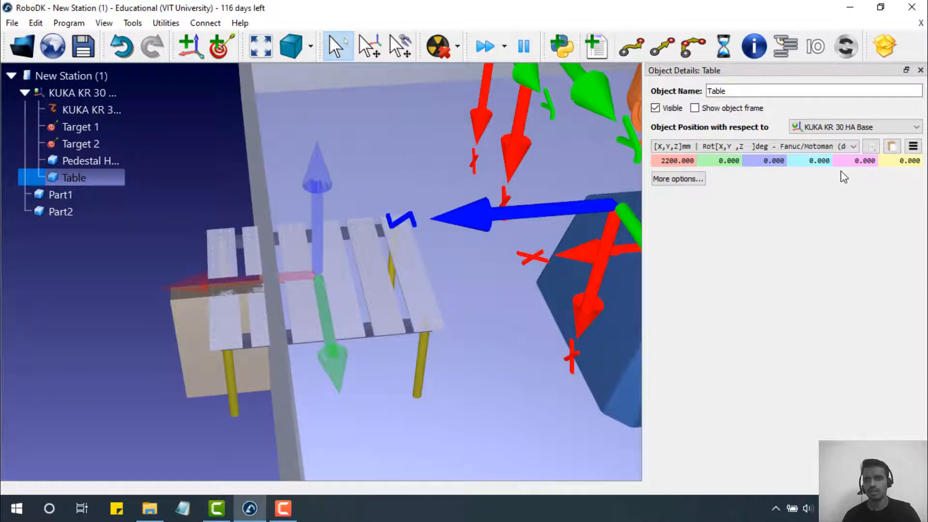
{"action": "left_click", "coordinate": [809, 162]}
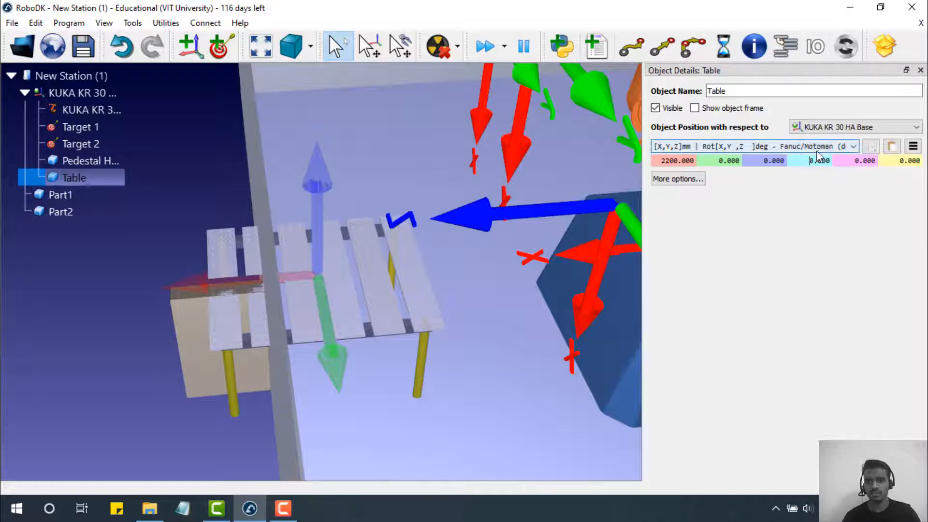
{"action": "left_click_drag", "start_coordinate": [813, 162], "coordinate": [835, 166]}
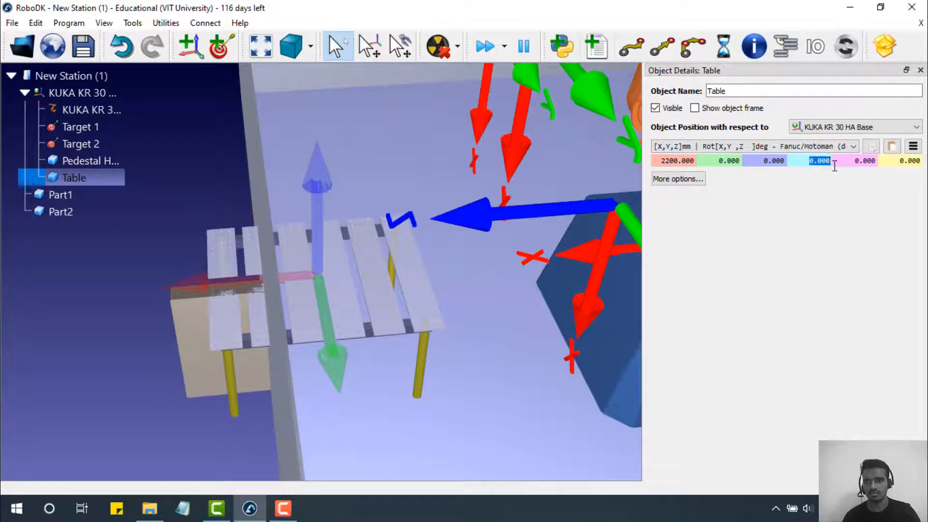
{"action": "type", "text": "90"}
{"action": "key", "text": "Return"}
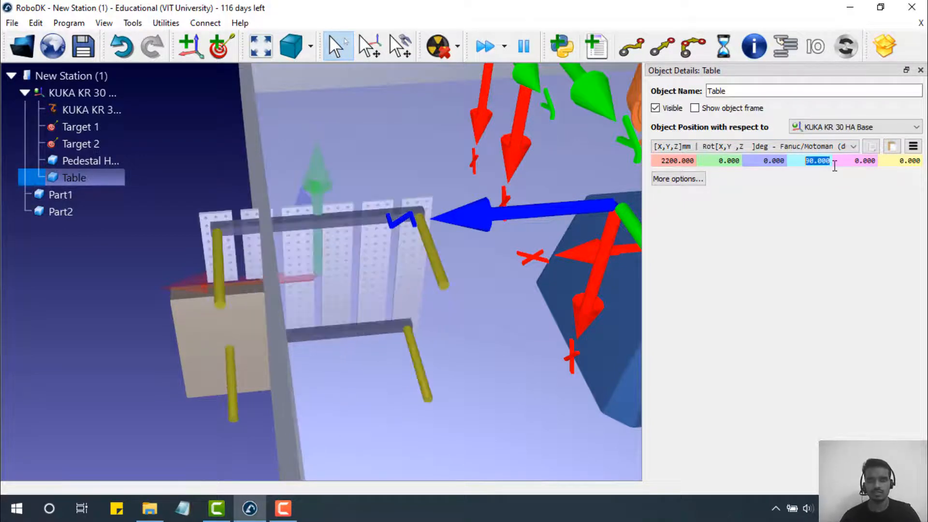
{"action": "type", "text": "0"}
{"action": "key", "text": "Return"}
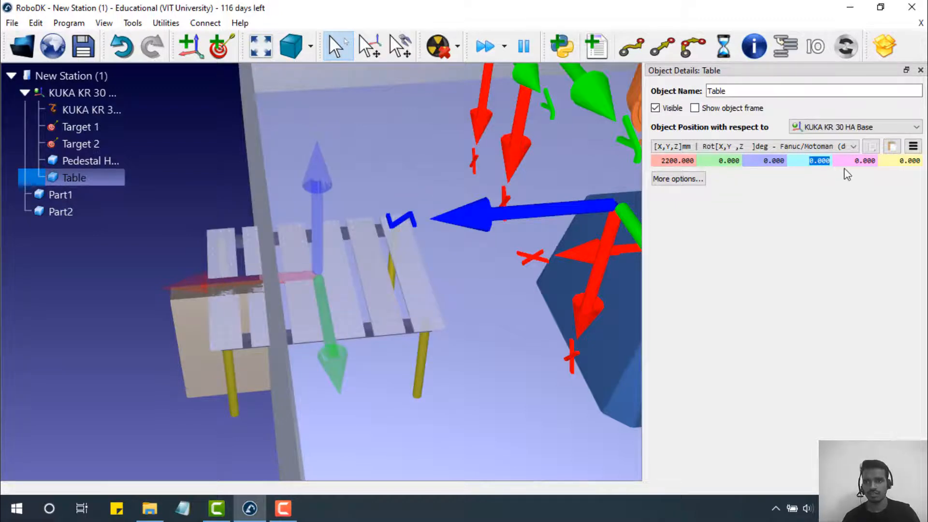
- Test and reset a 90° Y rotation, then rotate the Table 90° about Z
{"action": "left_click_drag", "start_coordinate": [853, 163], "coordinate": [894, 165]}
{"action": "type", "text": "90"}
{"action": "key", "text": "Return"}
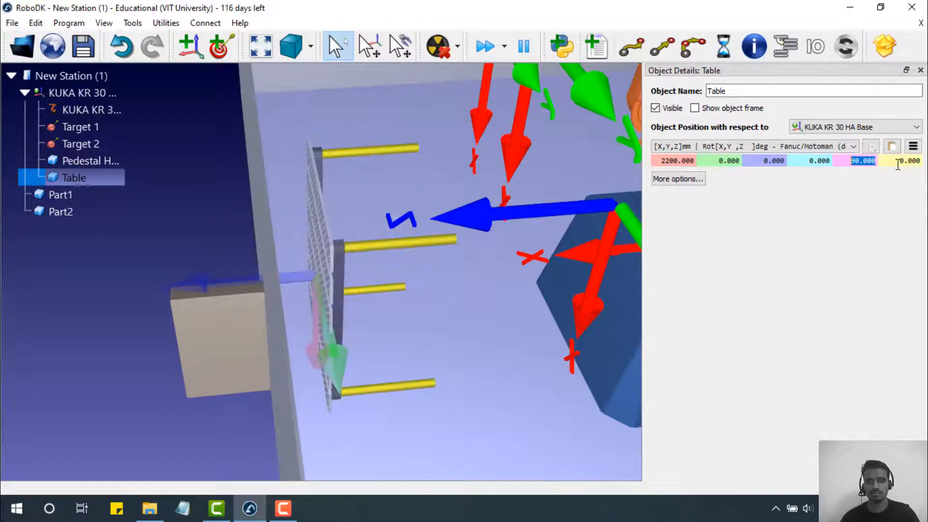
{"action": "type", "text": "0"}
{"action": "key", "text": "Return"}
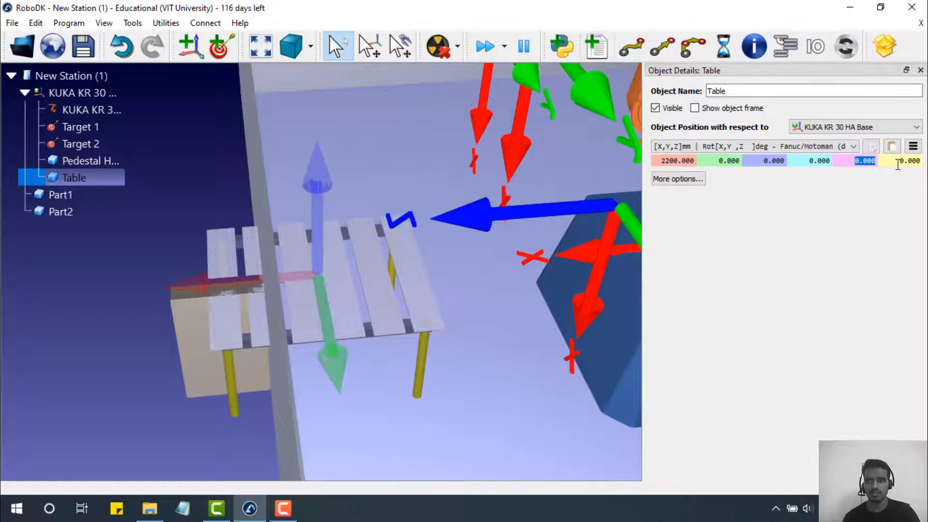
{"action": "left_click_drag", "start_coordinate": [898, 163], "coordinate": [921, 178]}
{"action": "type", "text": "90"}
{"action": "key", "text": "Return"}
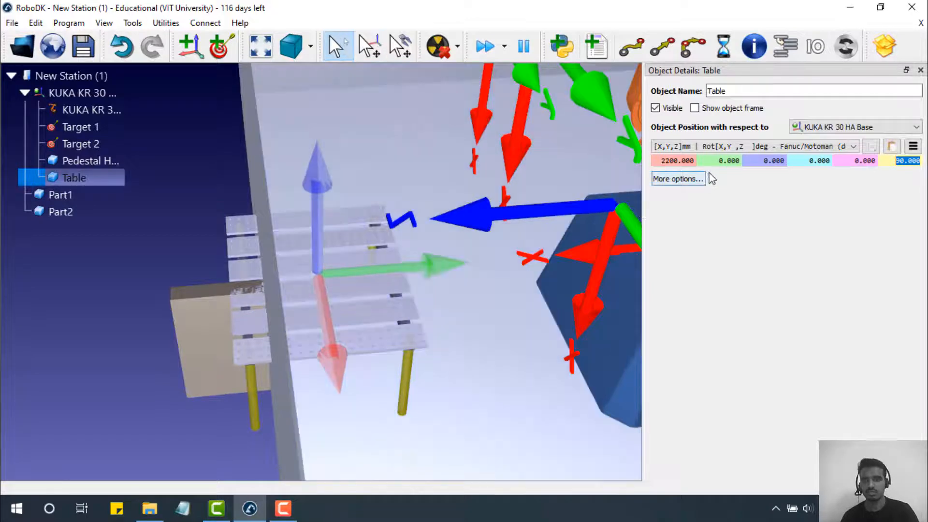
- Move the Table to X = 2000 mm from the robot base
{"action": "left_click", "coordinate": [668, 160]}
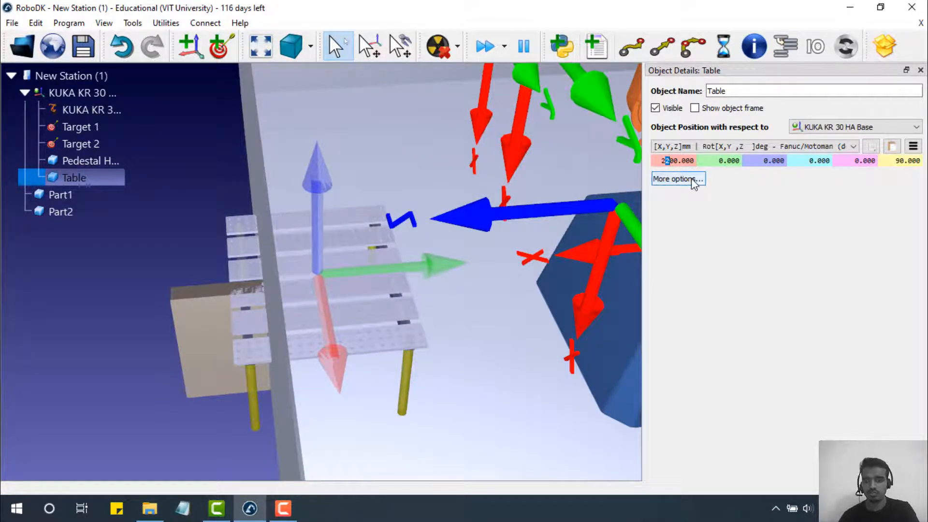
{"action": "key", "text": "Return"}
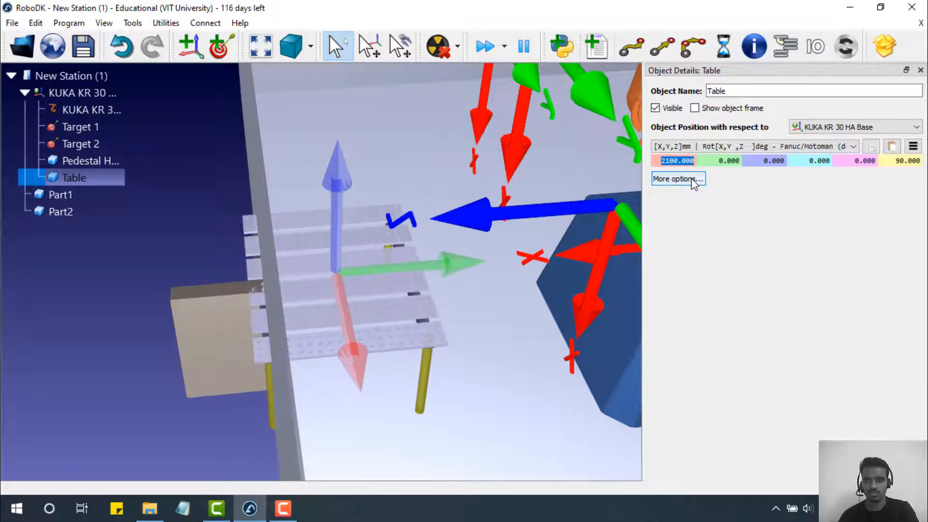
{"action": "type", "text": "2000"}
{"action": "key", "text": "Return"}
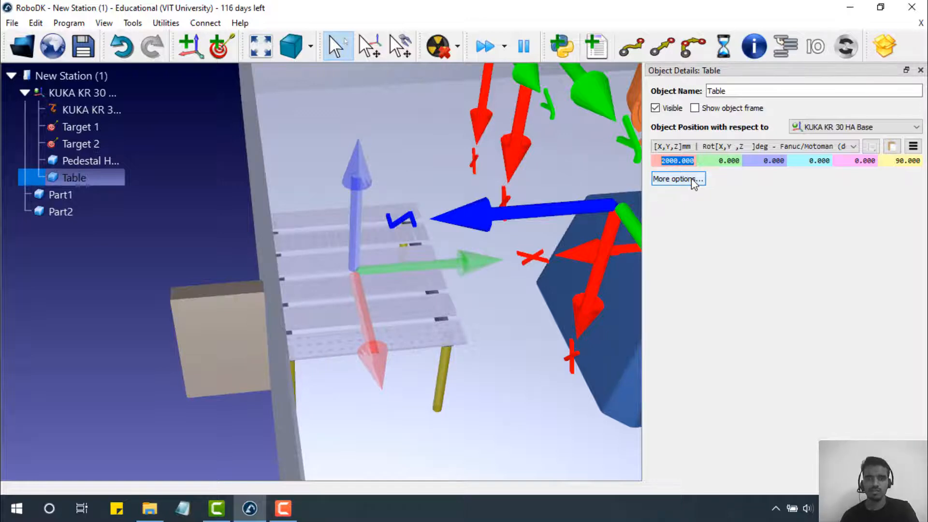
{"action": "scroll", "coordinate": [559, 204], "scroll_direction": "down", "scroll_amount": 10}
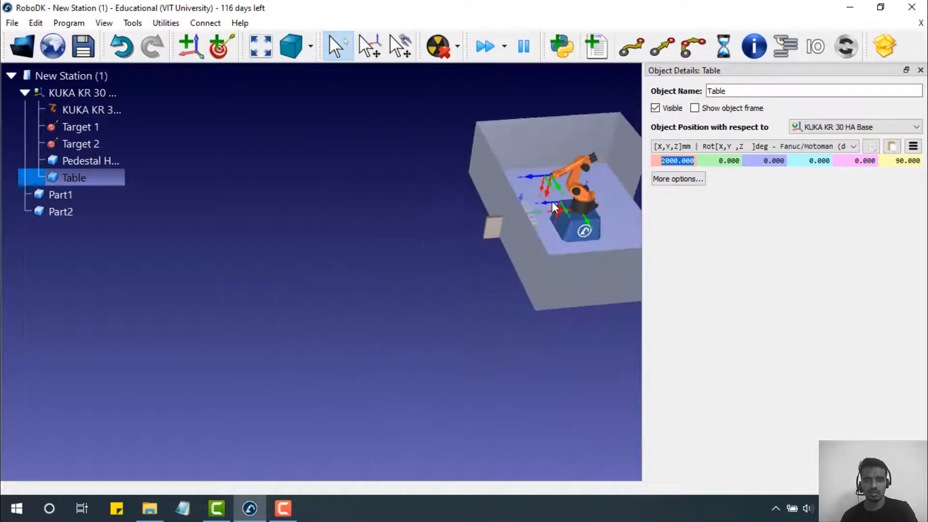
{"action": "scroll", "coordinate": [555, 207], "scroll_direction": "up", "scroll_amount": 10}
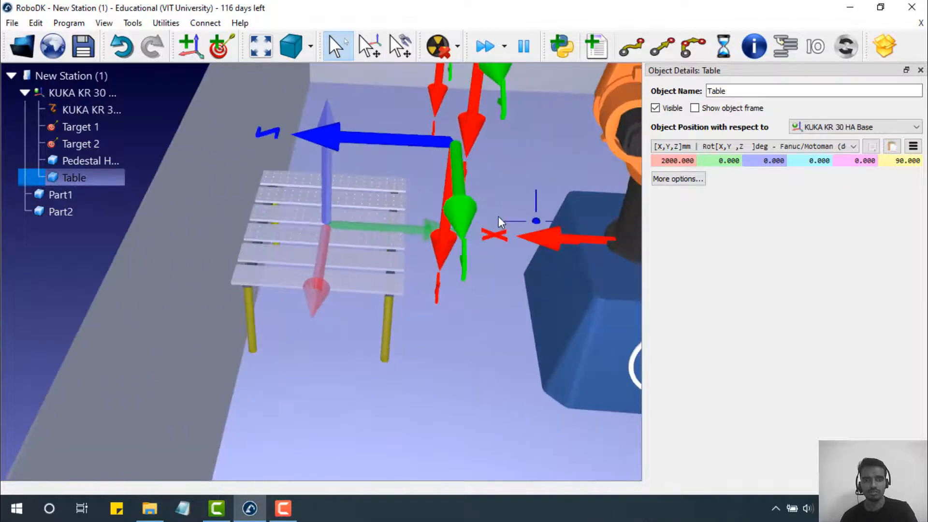
{"action": "mouse_move", "coordinate": [499, 217]}
{"action": "right_mouse_down"}
{"action": "mouse_move", "coordinate": [498, 202]}
{"action": "mouse_move", "coordinate": [503, 226]}
{"action": "right_mouse_up"}
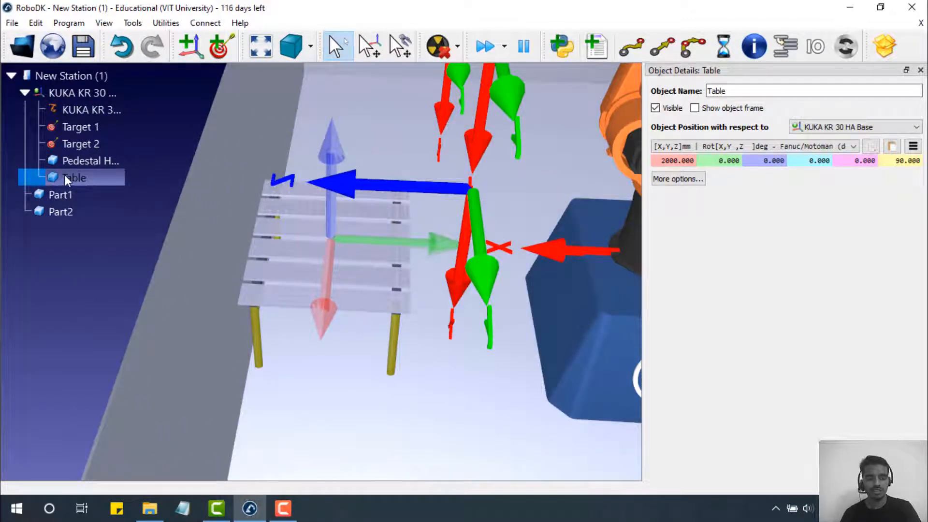
- Paste a copy of the Table nested under the original Table
{"action": "key", "text": "ctrl+v"}
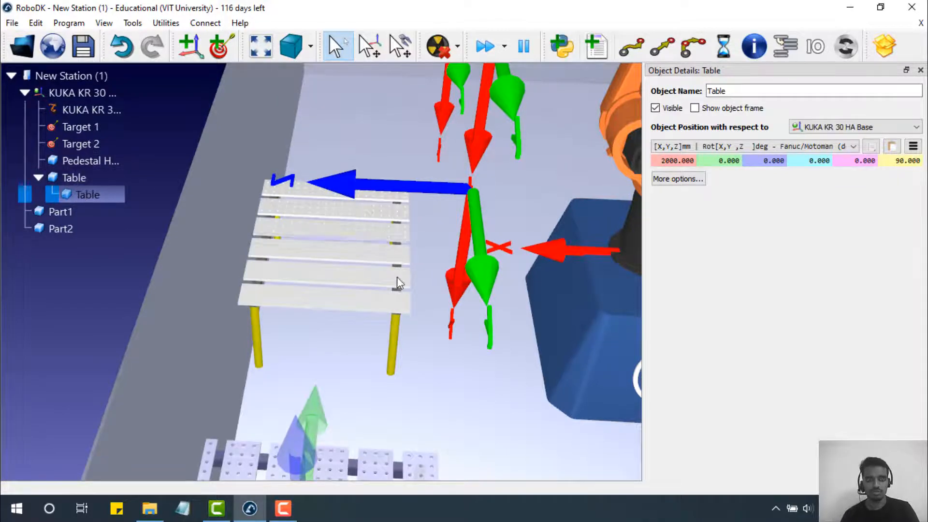
{"action": "scroll", "coordinate": [401, 287], "scroll_direction": "up", "scroll_amount": 5}
{"action": "scroll", "coordinate": [401, 288], "scroll_direction": "down", "scroll_amount": 8}
{"action": "scroll", "coordinate": [395, 299], "scroll_direction": "up", "scroll_amount": 3}
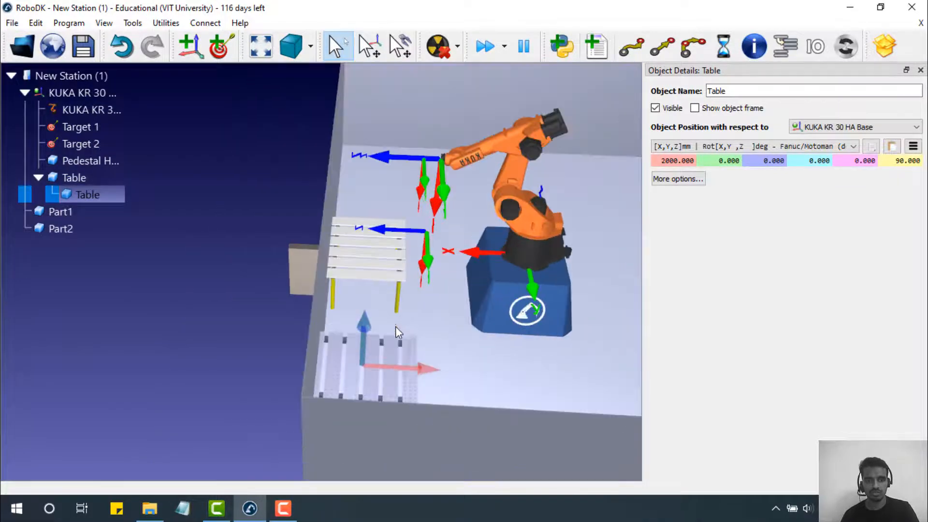
{"action": "left_click", "coordinate": [392, 354]}
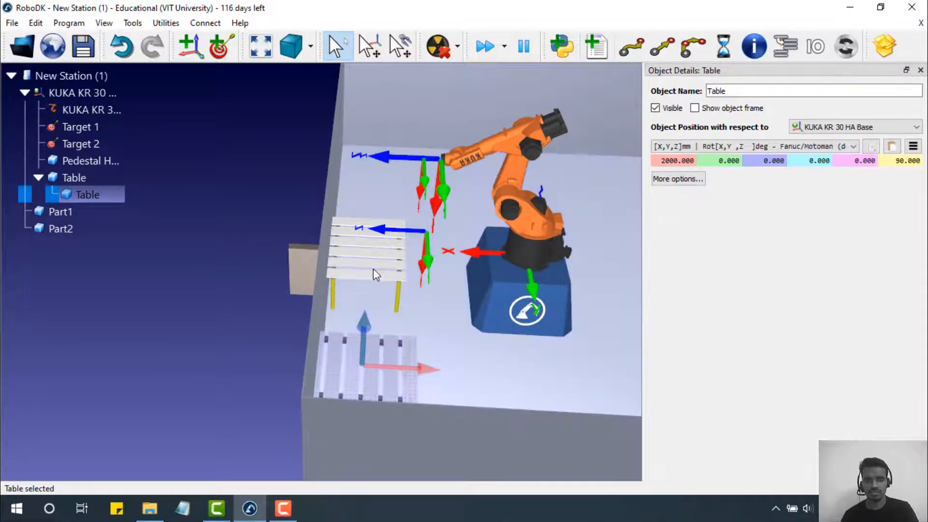
{"action": "left_click", "coordinate": [373, 268]}
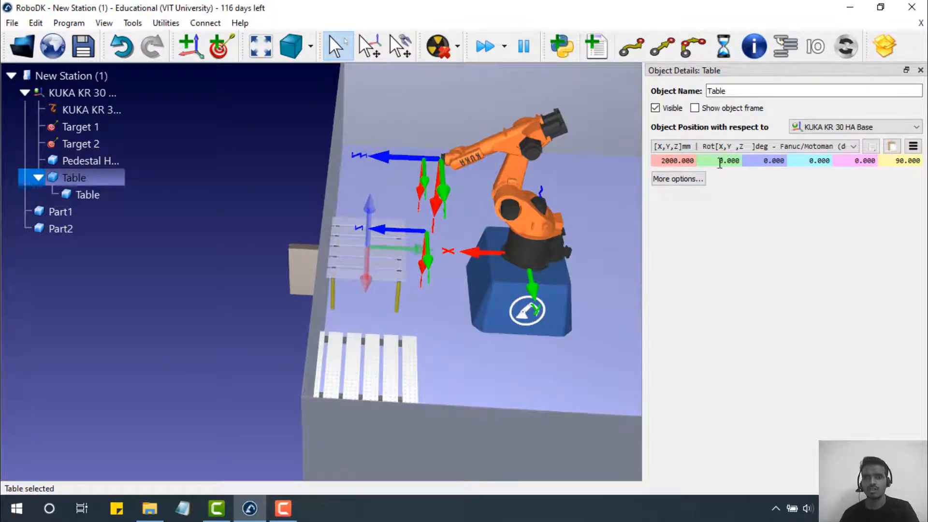
- Set the original Table's Y position to -1000 mm
{"action": "left_click_drag", "start_coordinate": [718, 163], "coordinate": [750, 162]}
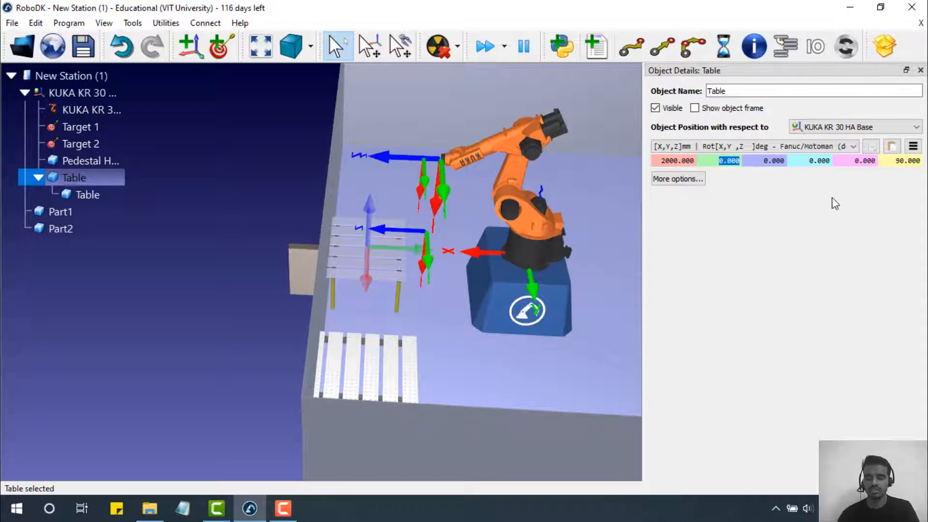
{"action": "type", "text": "4000"}
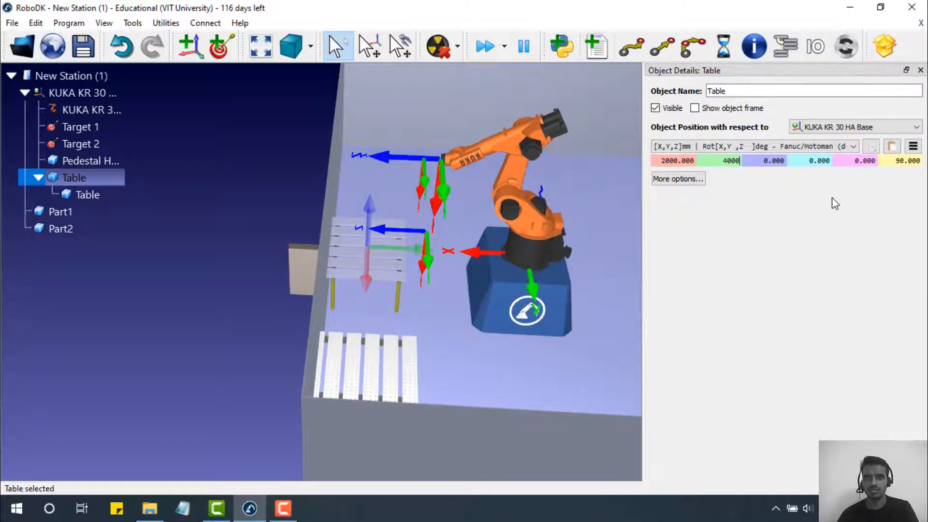
{"action": "key", "text": "BackSpace"}
{"action": "key", "text": "BackSpace"}
{"action": "key", "text": "BackSpace"}
{"action": "key", "text": "BackSpace"}
{"action": "type", "text": "1000"}
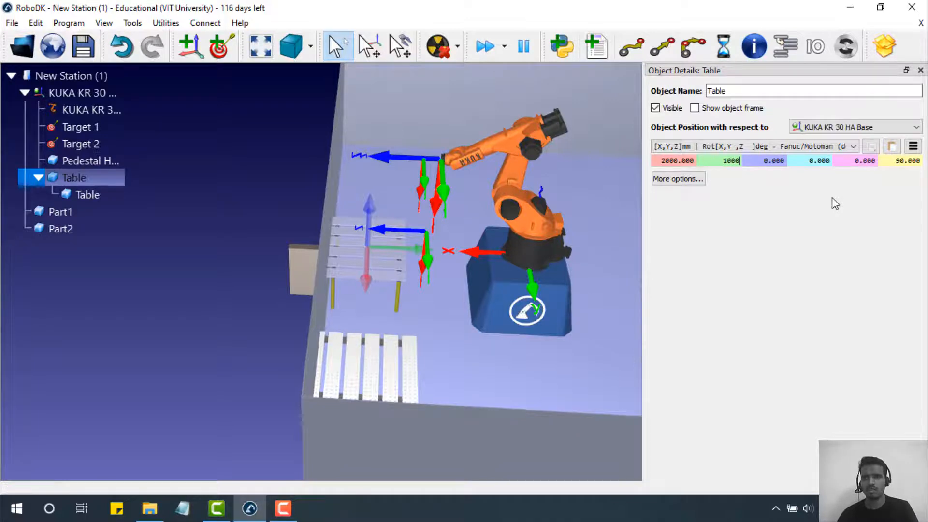
{"action": "key", "text": "Return"}
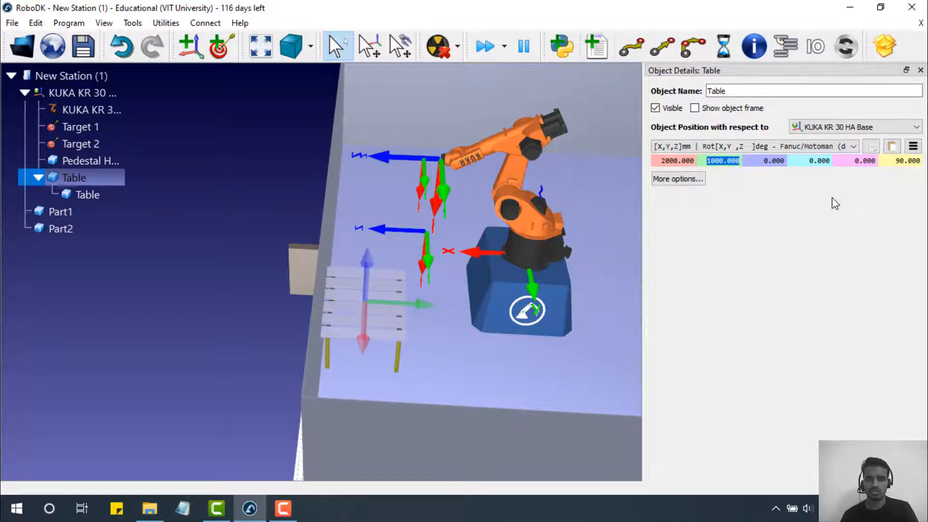
{"action": "key", "text": "Home"}
{"action": "type", "text": "-"}
{"action": "key", "text": "Return"}
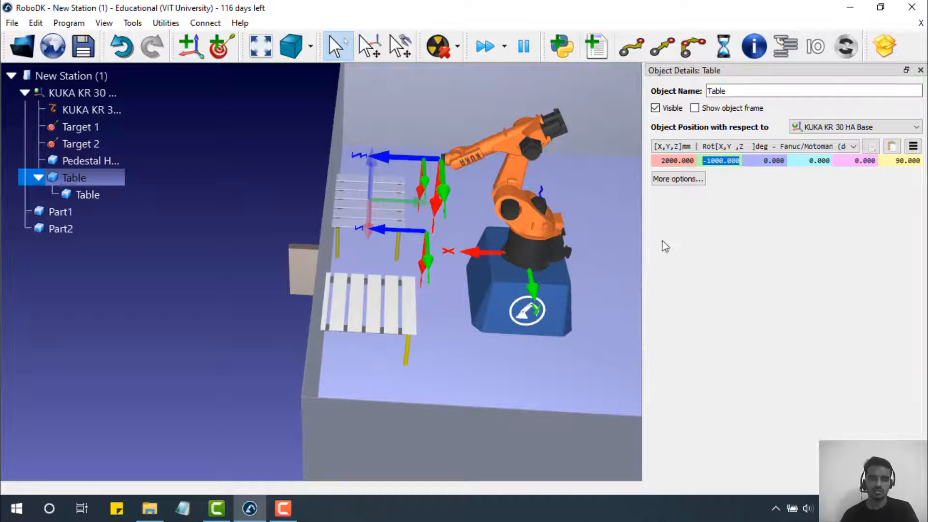
{"action": "left_click_drag", "start_coordinate": [599, 254], "coordinate": [518, 261]}
{"action": "double_click", "coordinate": [340, 253]}
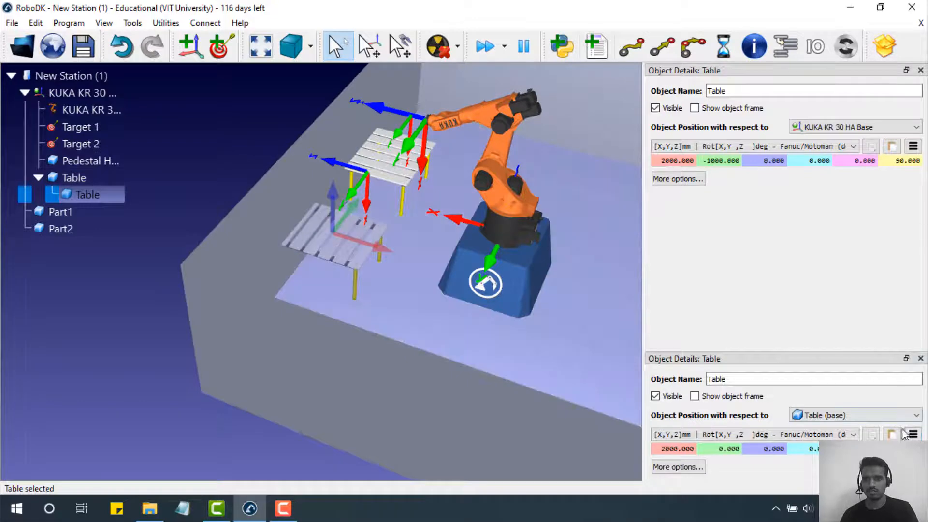
- Set the copied Table's X offset to 2050 mm
{"action": "mouse_move", "coordinate": [431, 287]}
{"action": "left_mouse_down"}
{"action": "mouse_move", "coordinate": [550, 250]}
{"action": "mouse_move", "coordinate": [483, 271]}
{"action": "left_mouse_up"}
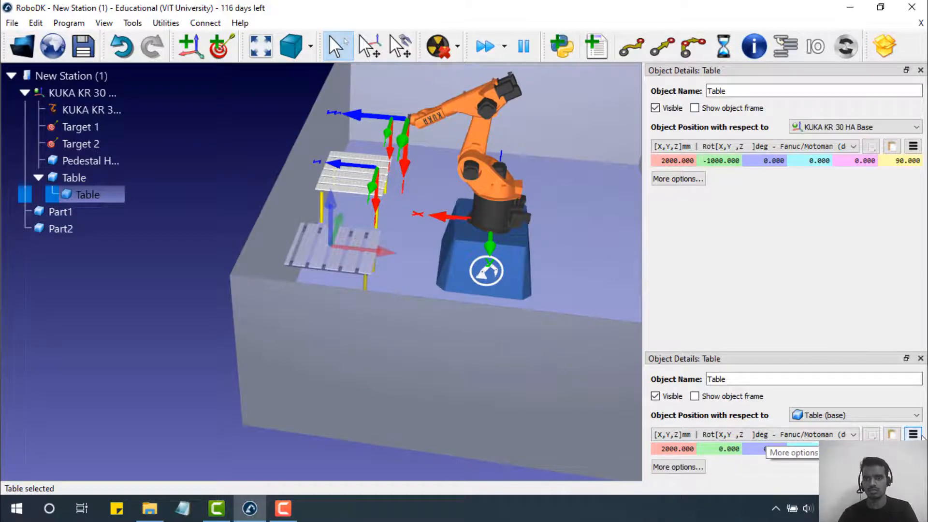
{"action": "type", "text": "0"}
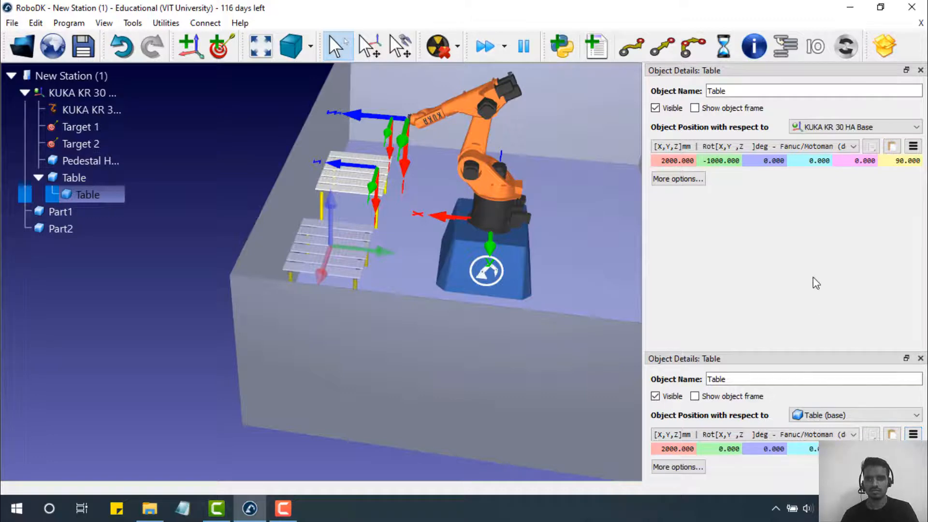
{"action": "left_click_drag", "start_coordinate": [408, 252], "coordinate": [261, 272]}
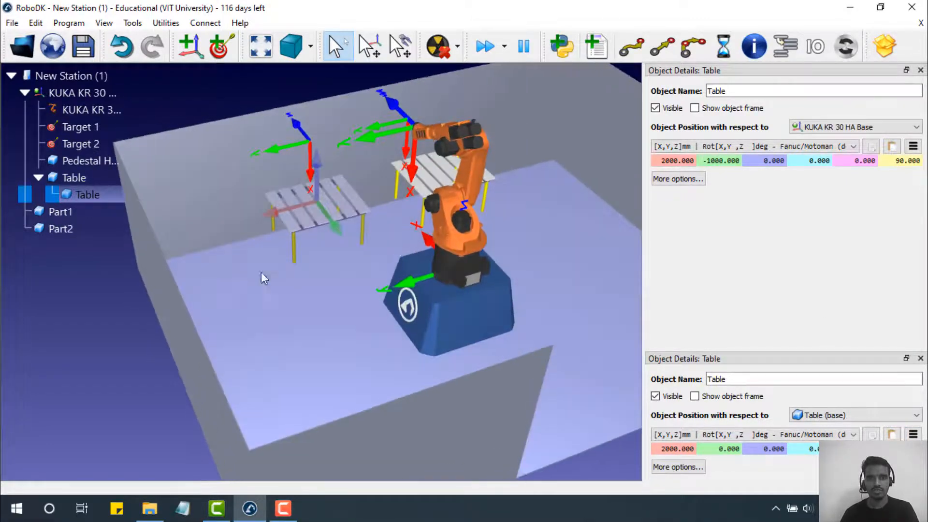
{"action": "double_click", "coordinate": [684, 448]}
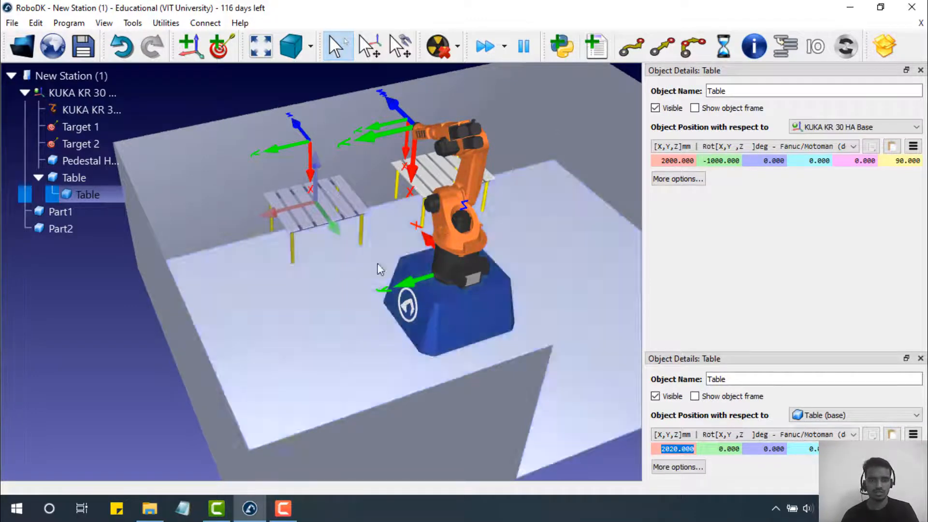
{"action": "left_click_drag", "start_coordinate": [379, 265], "coordinate": [568, 261]}
{"action": "right_click_drag", "start_coordinate": [568, 256], "coordinate": [539, 274]}
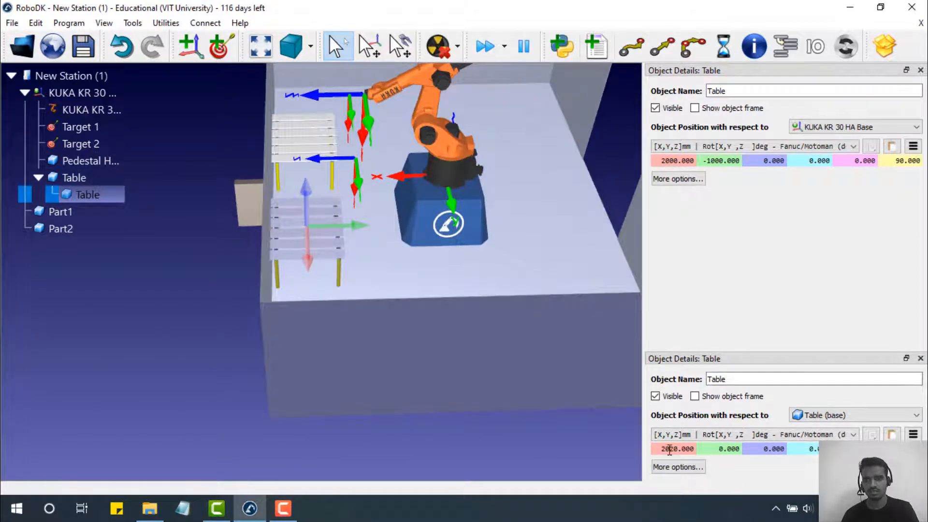
{"action": "left_click_drag", "start_coordinate": [668, 449], "coordinate": [674, 448]}
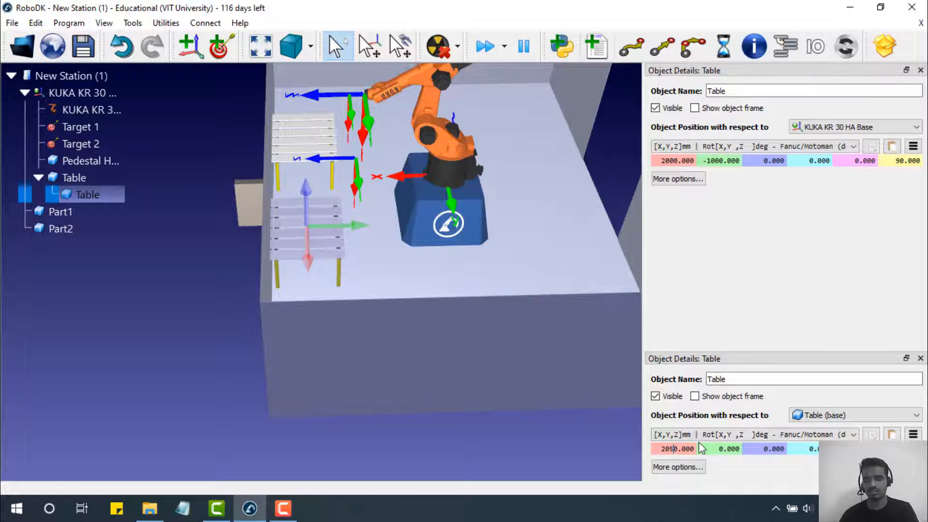
{"action": "type", "text": "5"}
{"action": "key", "text": "Return"}
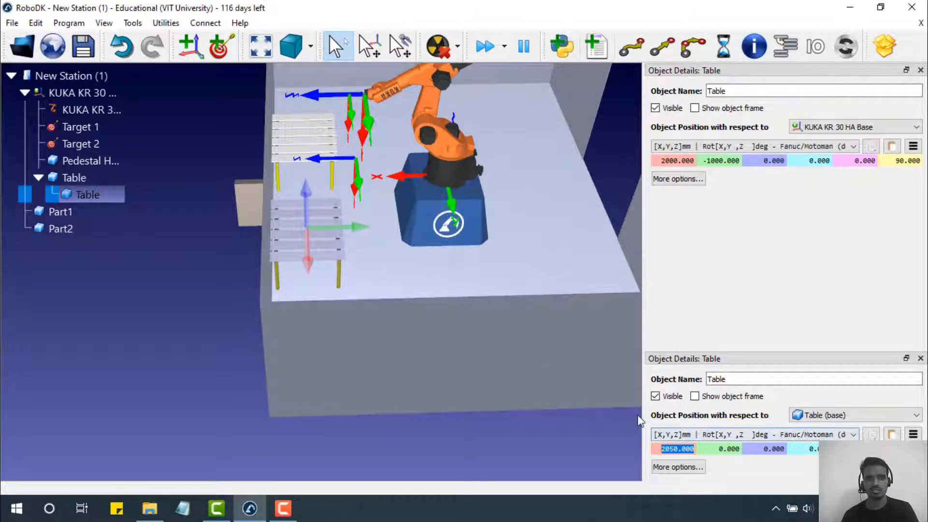
- Set the parent Table's X position to 1950 mm from the robot base
{"action": "left_click", "coordinate": [673, 163]}
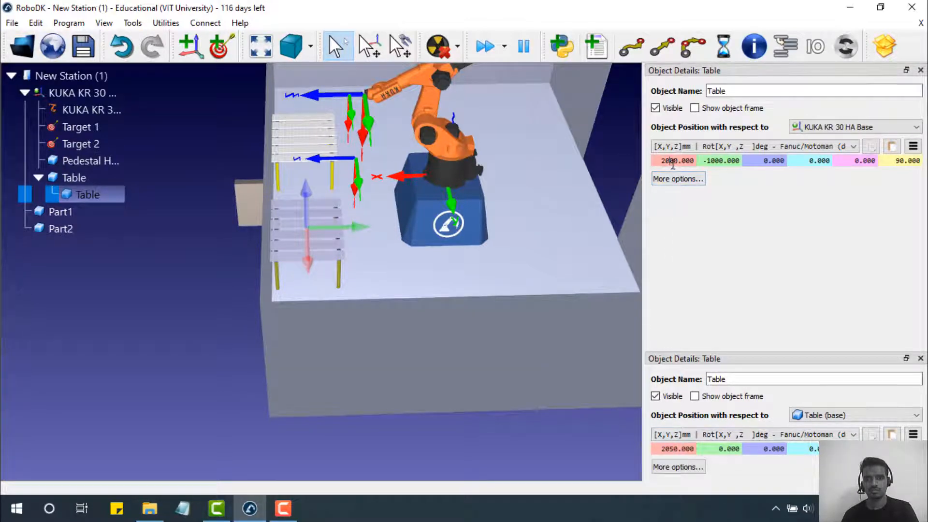
{"action": "key", "text": "Return"}
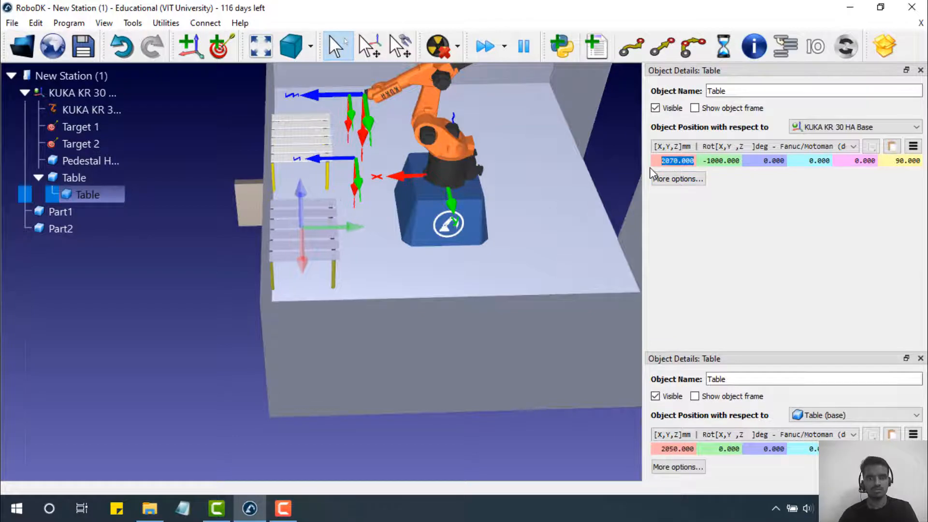
{"action": "type", "text": "20"}
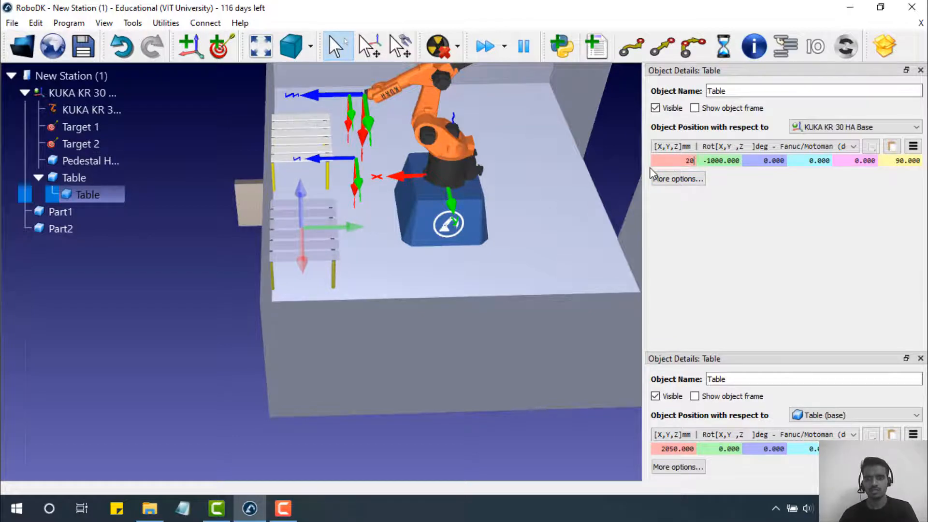
{"action": "type", "text": "00"}
{"action": "key", "text": "Return"}
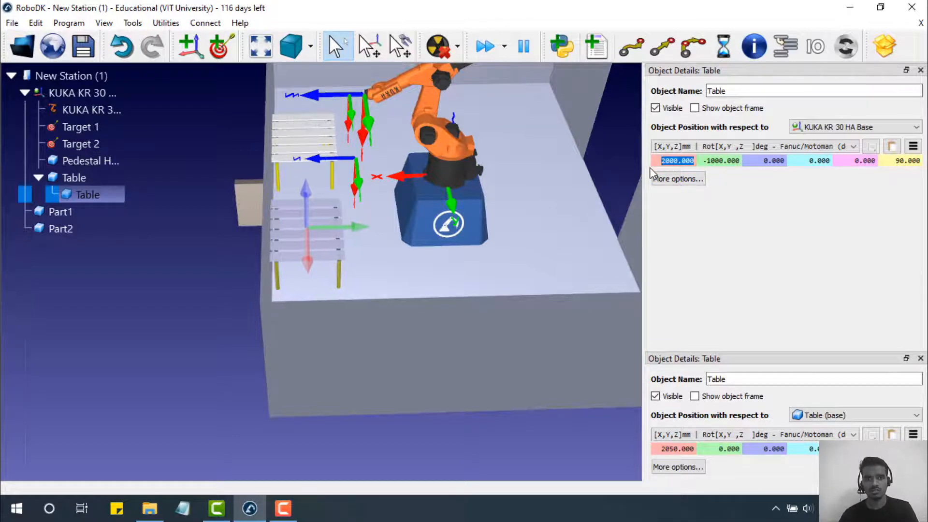
{"action": "type", "text": "1950"}
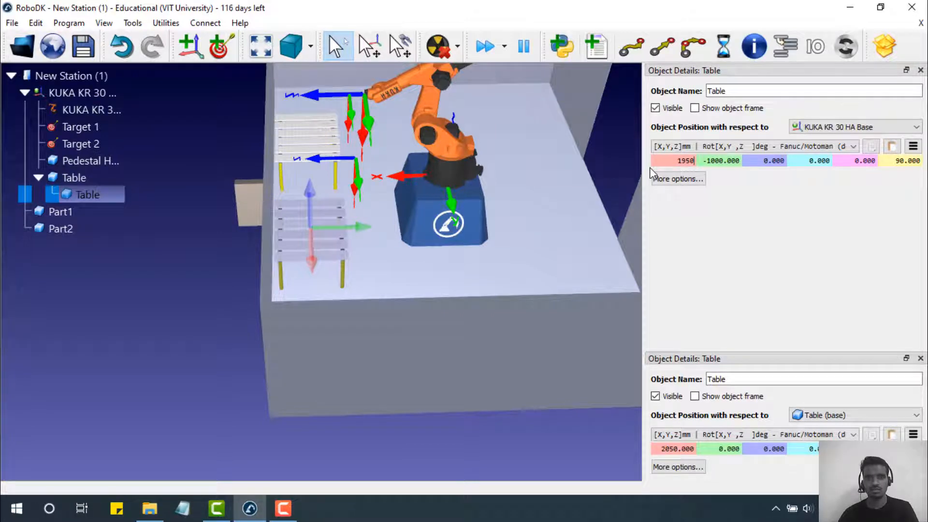
{"action": "key", "text": "Return"}
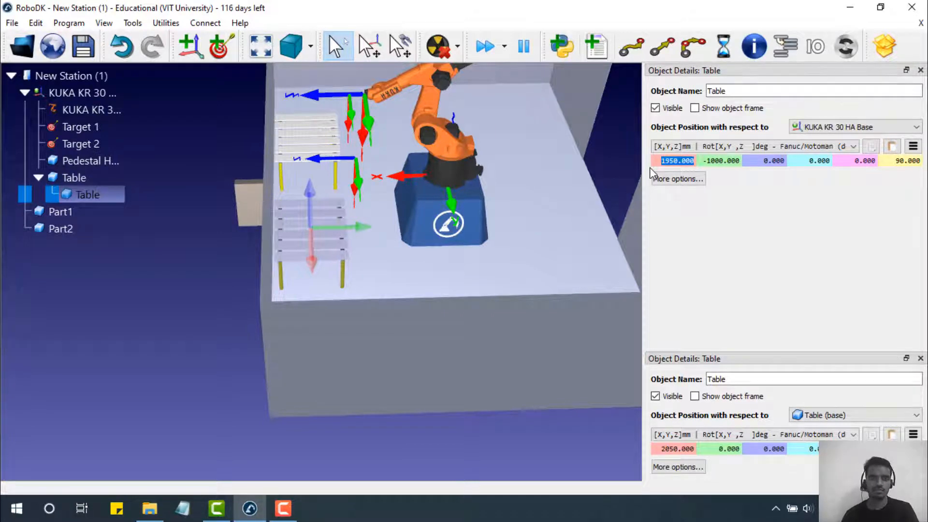
{"action": "left_click", "coordinate": [239, 214]}
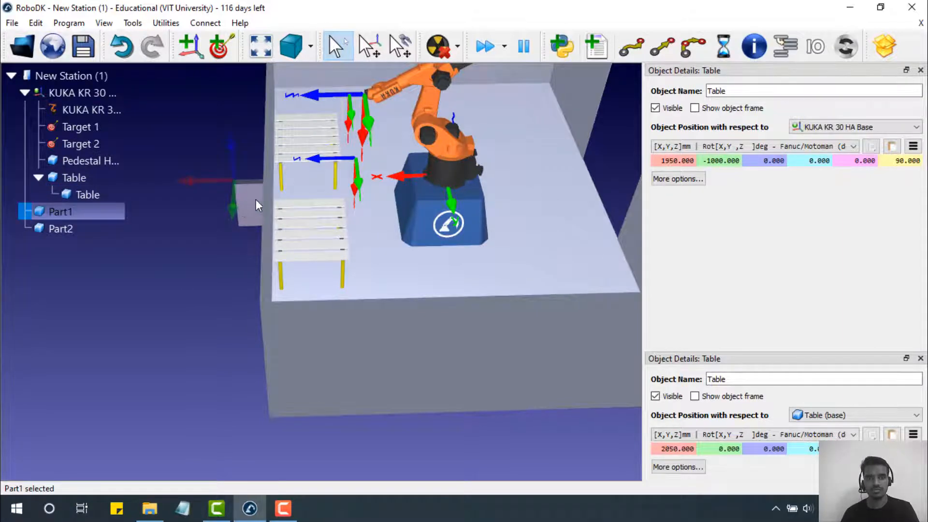
- Enter Part1's first position values, including Y 1000 mm and a 90° rotation about X
{"action": "double_click", "coordinate": [257, 199]}
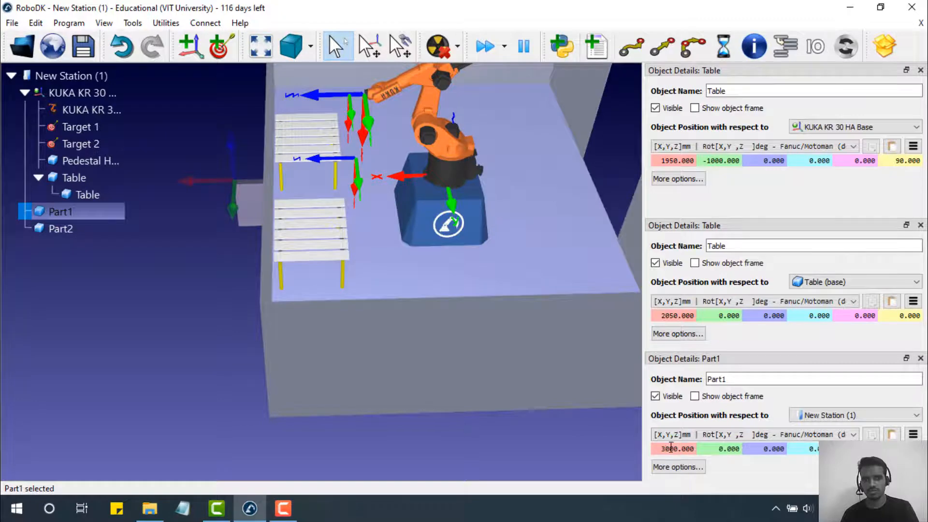
{"action": "left_click_drag", "start_coordinate": [662, 450], "coordinate": [713, 447]}
{"action": "type", "text": "1500"}
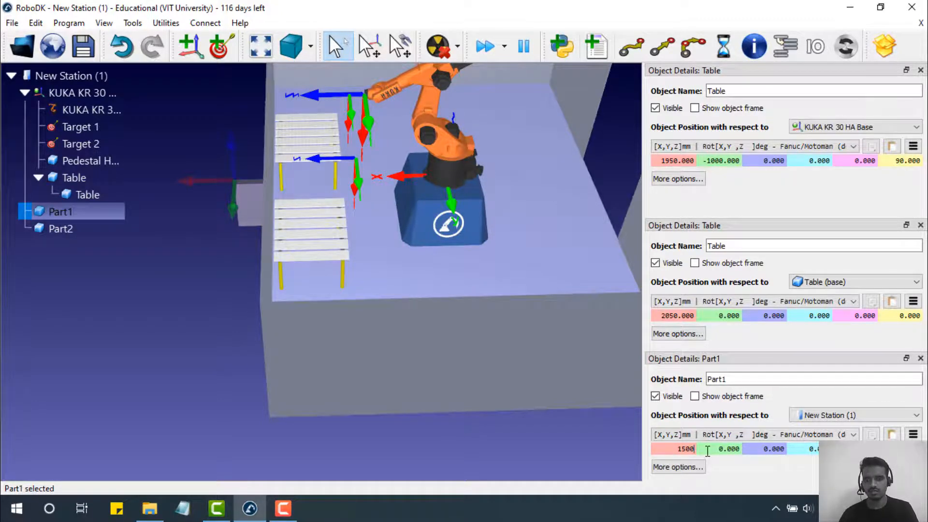
{"action": "key", "text": "Return"}
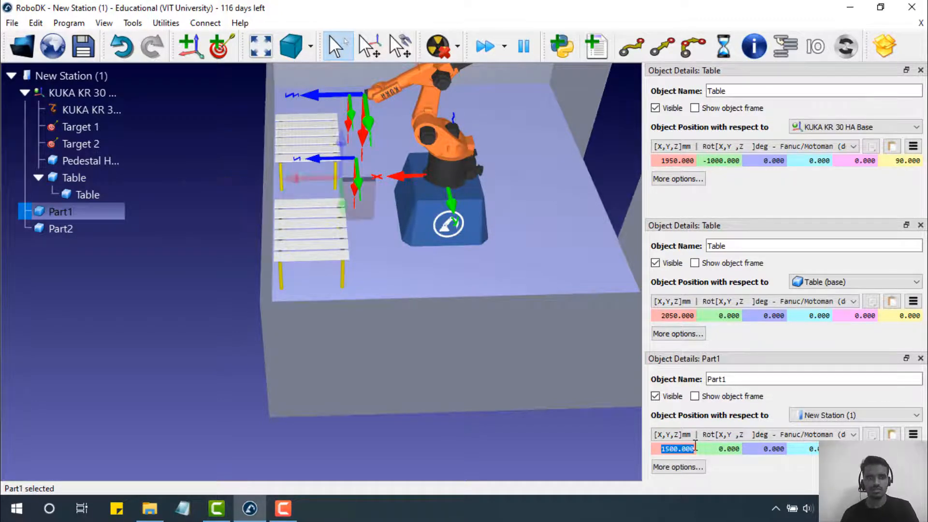
{"action": "double_click", "coordinate": [723, 449]}
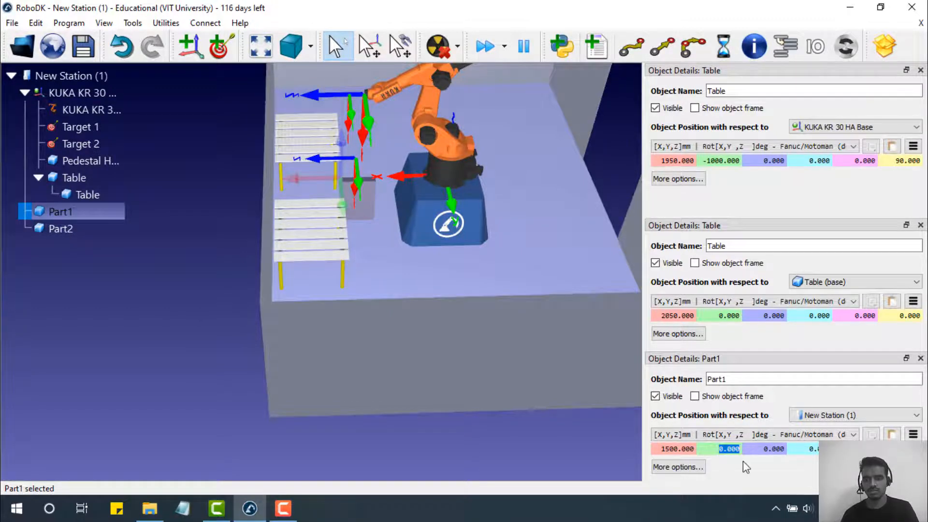
{"action": "type", "text": "1000"}
{"action": "key", "text": "Return"}
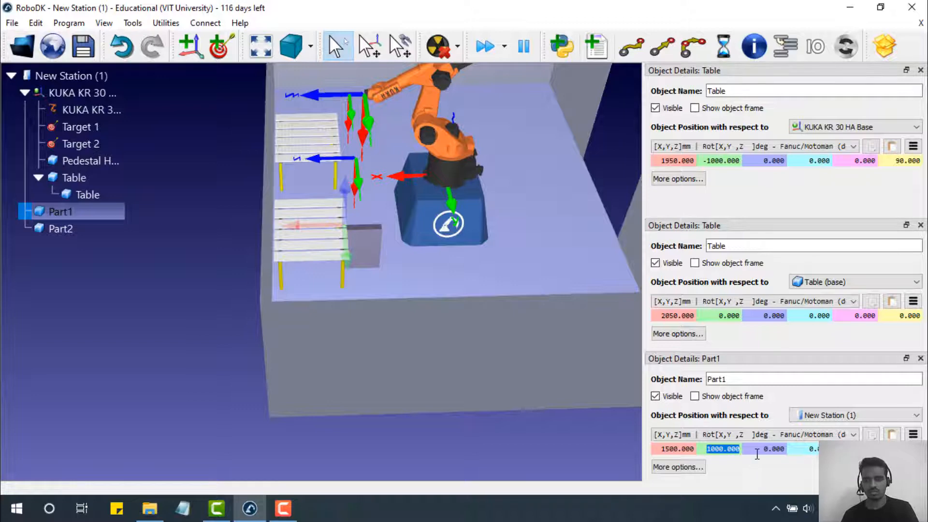
{"action": "left_click", "coordinate": [757, 452]}
{"action": "type", "text": "10"}
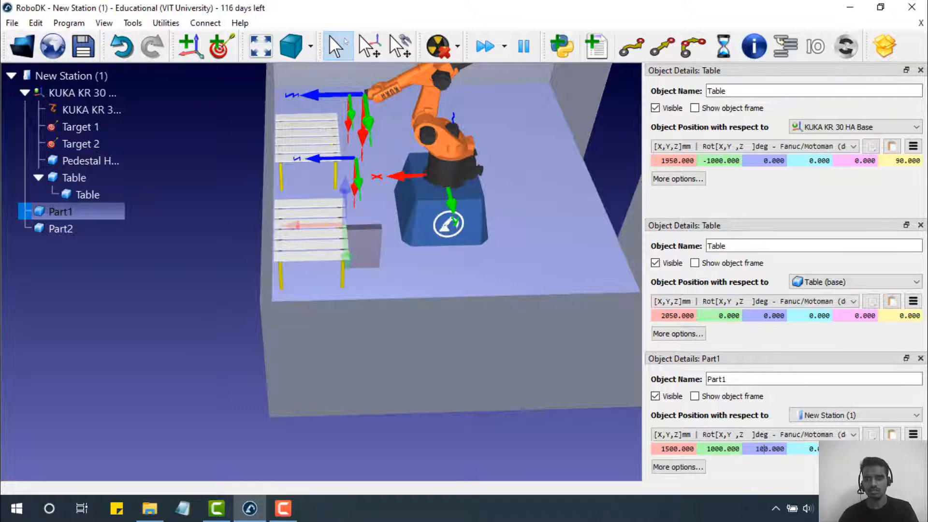
{"action": "type", "text": "0"}
{"action": "key", "text": "Return"}
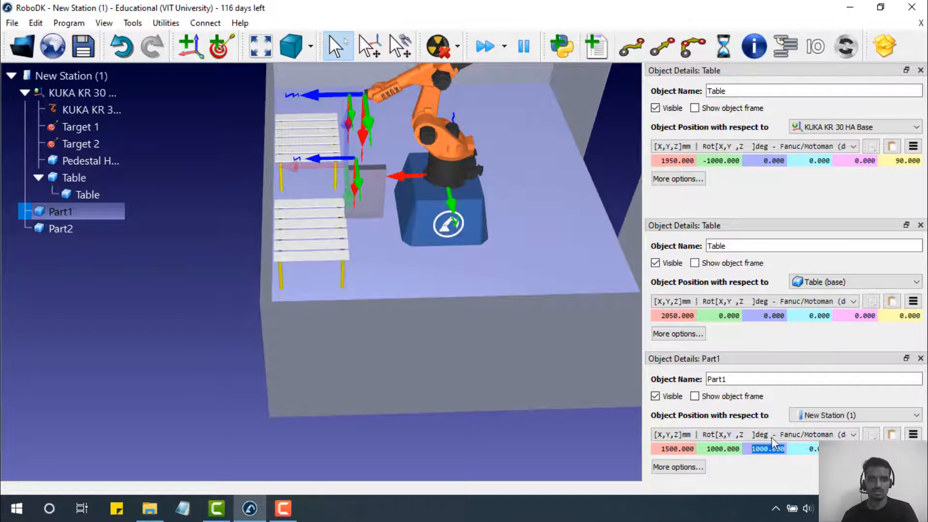
{"action": "scroll", "coordinate": [580, 296], "scroll_direction": "down", "scroll_amount": 5}
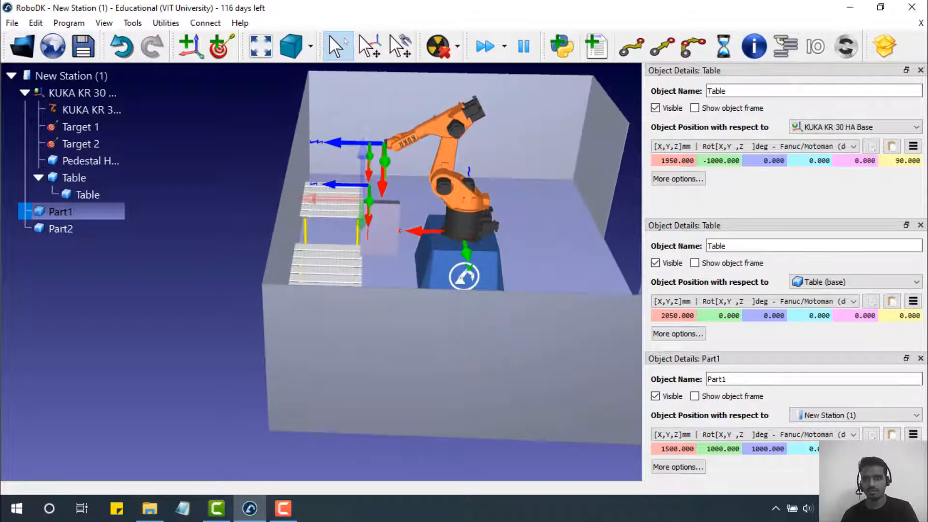
{"action": "left_click", "coordinate": [814, 448]}
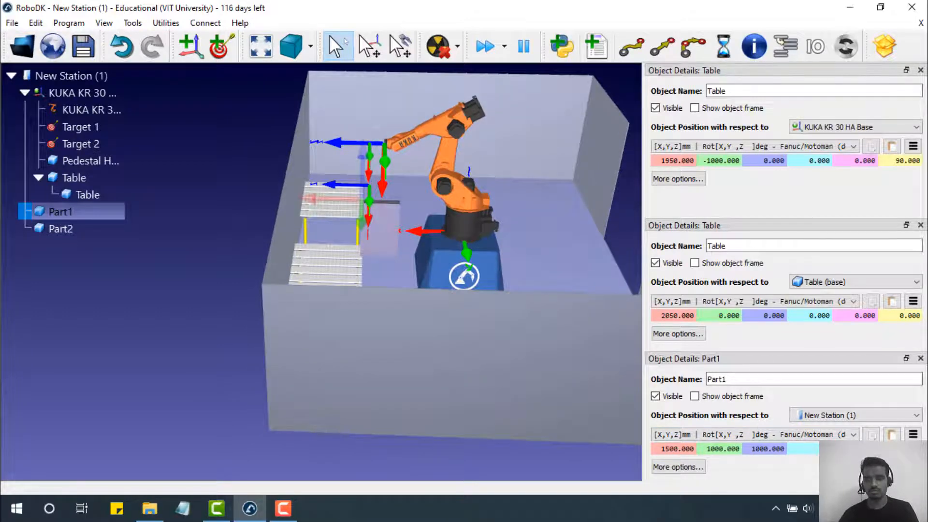
{"action": "type", "text": "90"}
{"action": "key", "text": "Return"}
- Correct Part1's X to 2000 mm and Z to 0 mm, checking the cell view
{"action": "left_click_drag", "start_coordinate": [448, 312], "coordinate": [485, 286]}
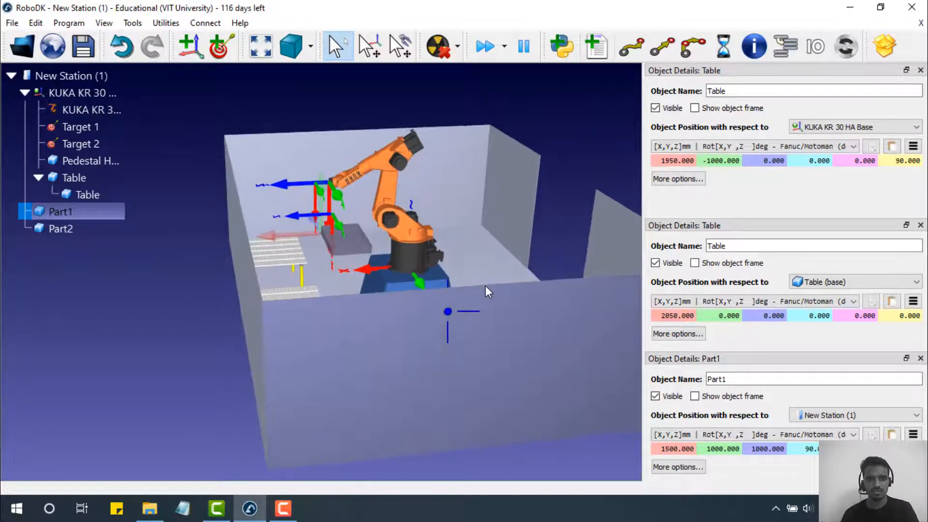
{"action": "left_click", "coordinate": [752, 449]}
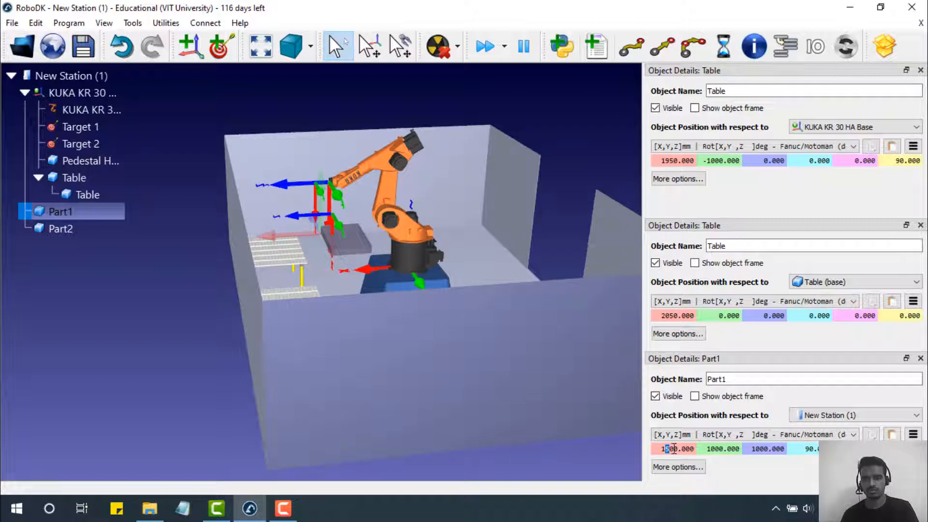
{"action": "double_click", "coordinate": [676, 447]}
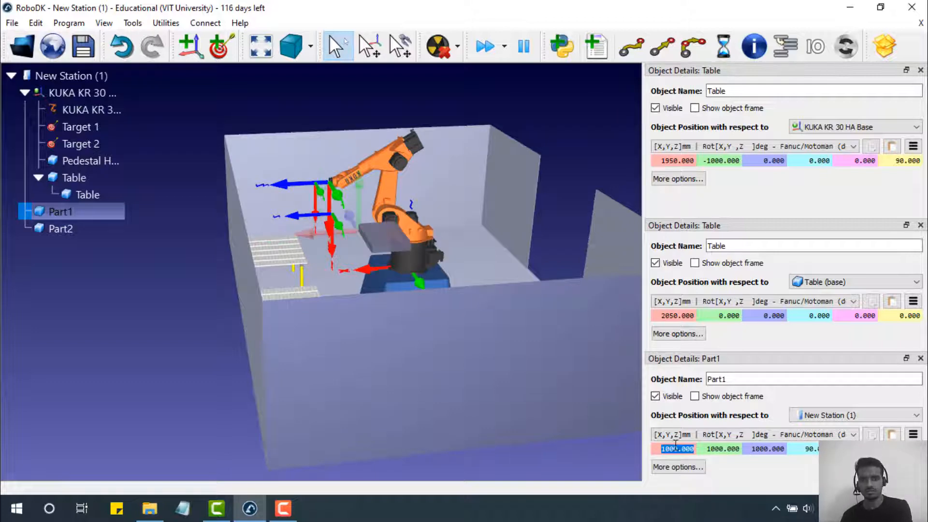
{"action": "type", "text": "1"}
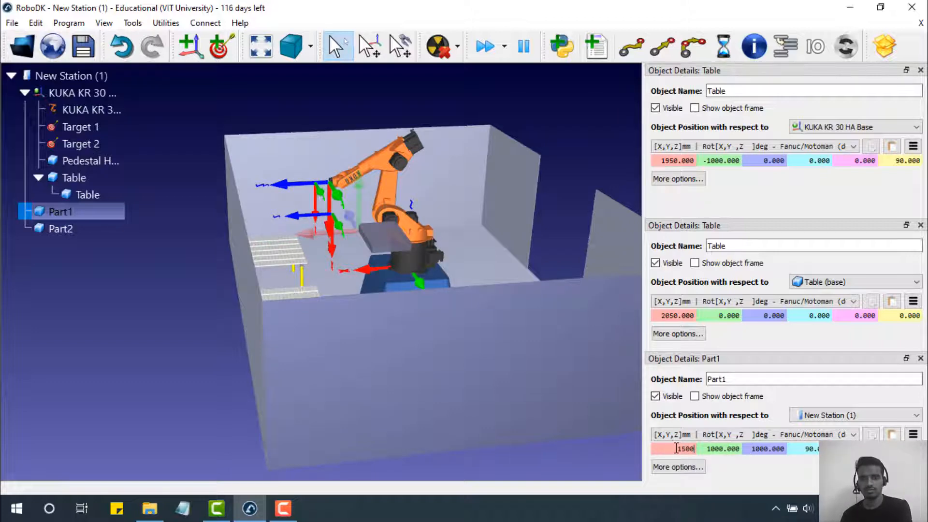
{"action": "type", "text": "500"}
{"action": "key", "text": "Return"}
{"action": "type", "text": "2"}
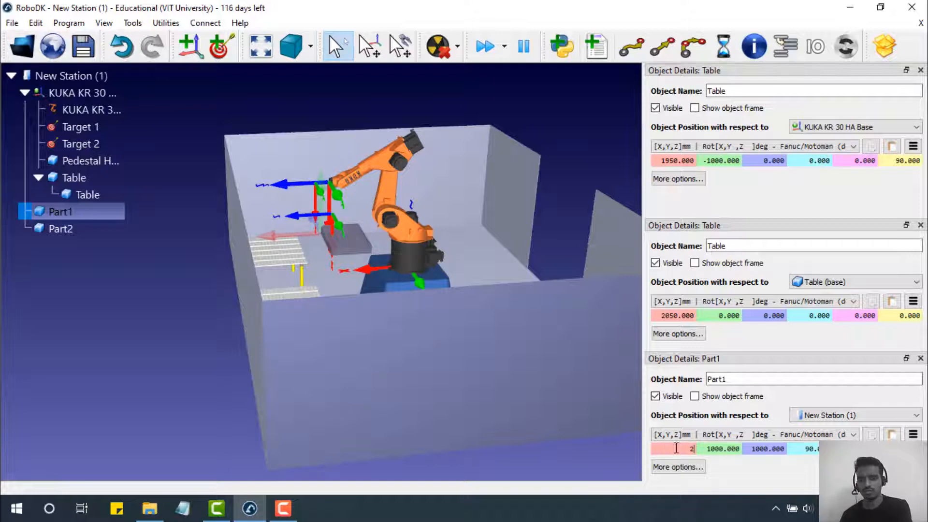
{"action": "type", "text": "000"}
{"action": "key", "text": "Return"}
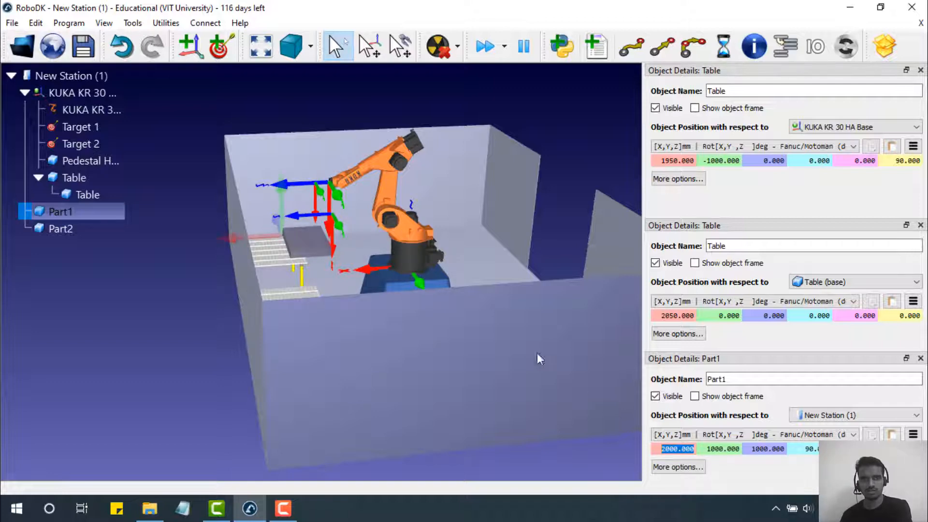
{"action": "left_click_drag", "start_coordinate": [538, 353], "coordinate": [460, 344]}
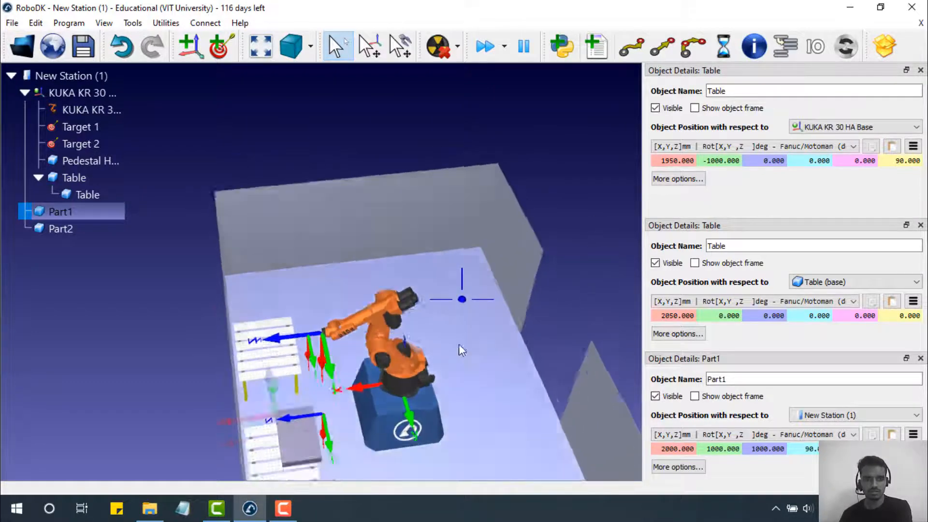
{"action": "right_click_drag", "start_coordinate": [459, 344], "coordinate": [455, 329]}
{"action": "scroll", "coordinate": [375, 411], "scroll_direction": "up", "scroll_amount": 4}
{"action": "scroll", "coordinate": [375, 410], "scroll_direction": "down", "scroll_amount": 5}
{"action": "right_click_drag", "start_coordinate": [376, 411], "coordinate": [331, 443]}
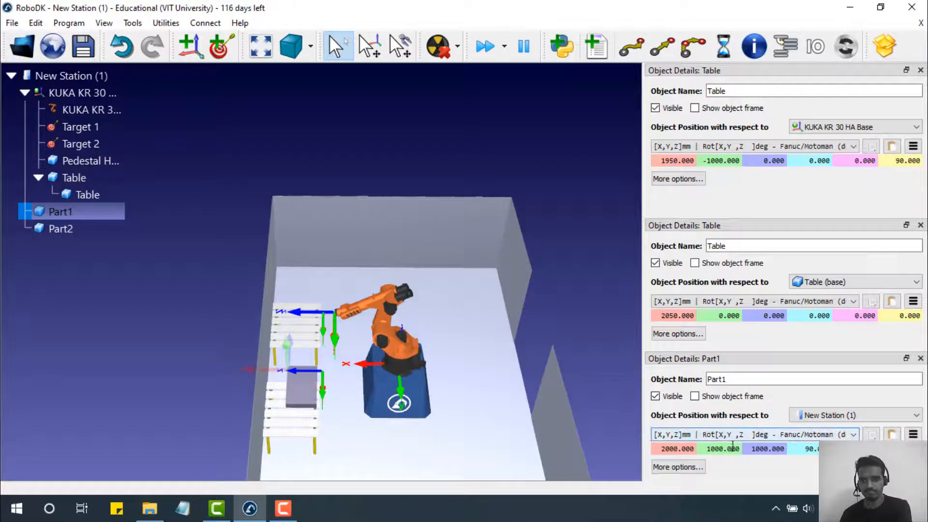
{"action": "left_click_drag", "start_coordinate": [754, 453], "coordinate": [782, 449]}
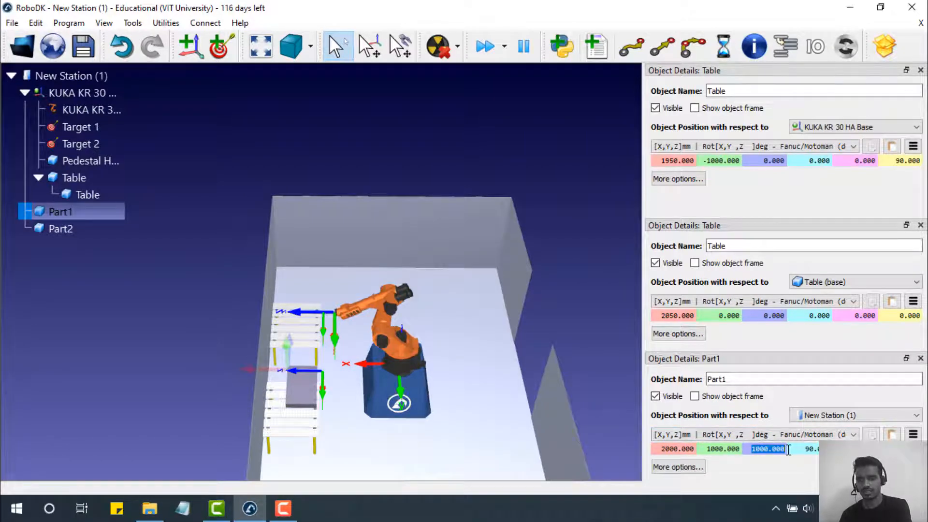
{"action": "type", "text": "0"}
{"action": "key", "text": "Return"}
{"action": "right_click_drag", "start_coordinate": [566, 402], "coordinate": [480, 345]}
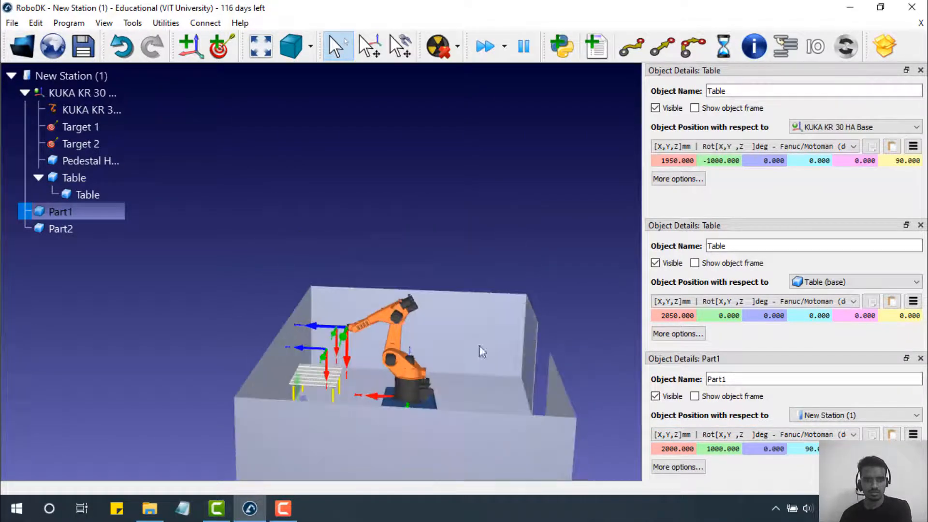
- Change Part1's Y position to 500 mm and zoom around to check it on the table
{"action": "scroll", "coordinate": [373, 407], "scroll_direction": "down", "scroll_amount": 3}
{"action": "scroll", "coordinate": [360, 381], "scroll_direction": "up", "scroll_amount": 6}
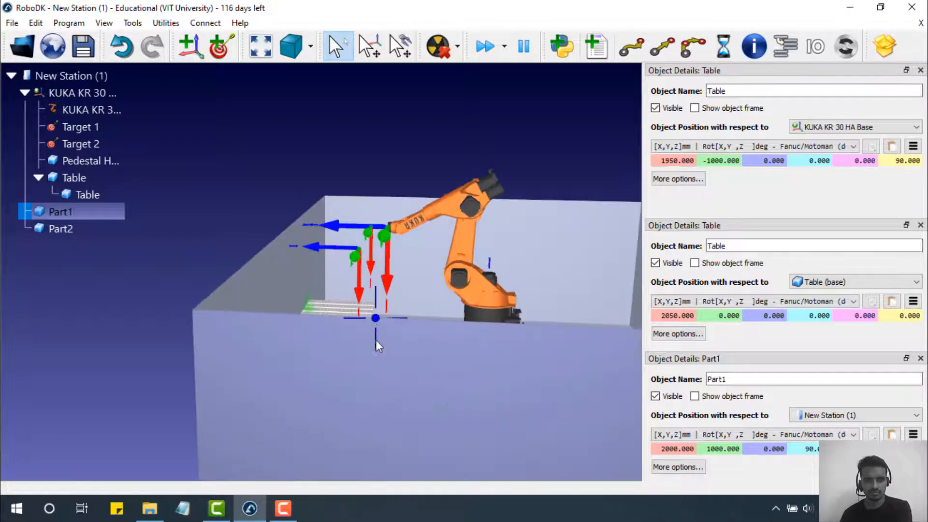
{"action": "right_click_drag", "start_coordinate": [376, 341], "coordinate": [382, 453]}
{"action": "scroll", "coordinate": [339, 223], "scroll_direction": "up", "scroll_amount": 7}
{"action": "mouse_move", "coordinate": [321, 241]}
{"action": "right_mouse_down"}
{"action": "mouse_move", "coordinate": [307, 166]}
{"action": "mouse_move", "coordinate": [309, 202]}
{"action": "mouse_move", "coordinate": [317, 181]}
{"action": "right_mouse_up"}
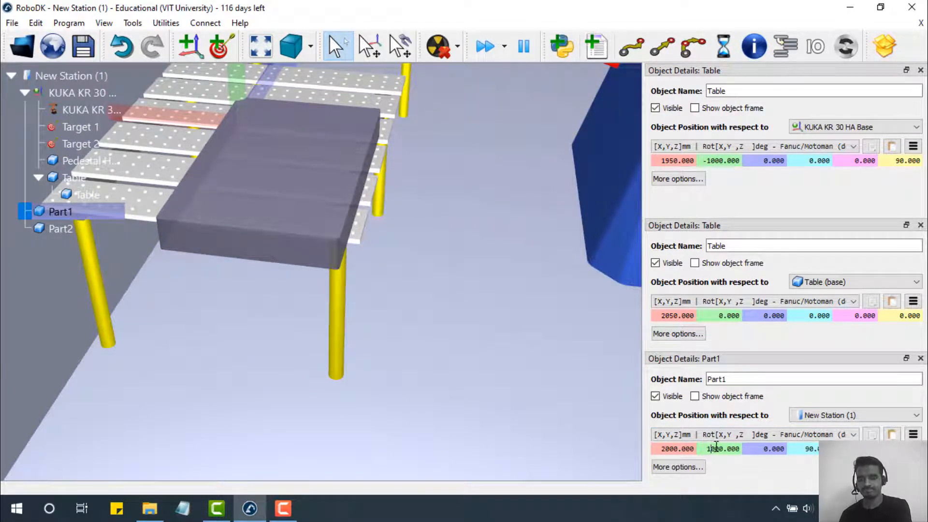
{"action": "type", "text": "5"}
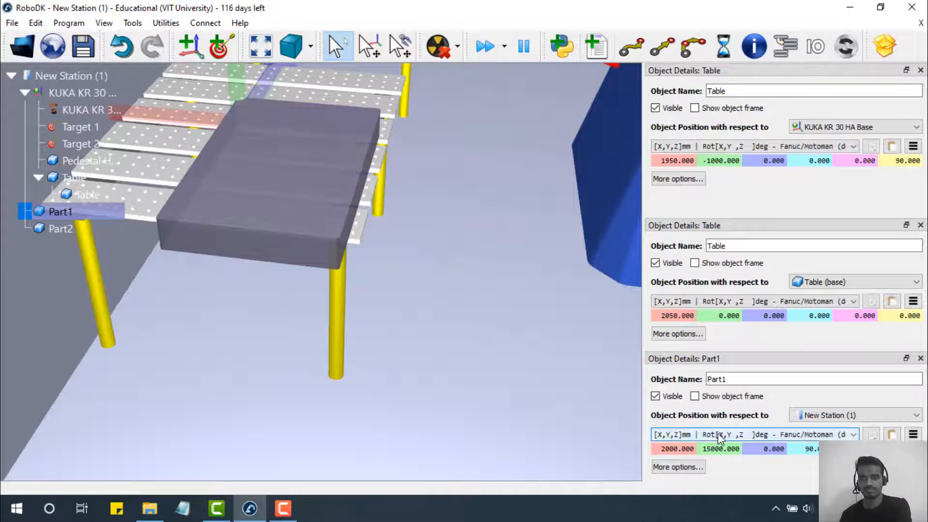
{"action": "key", "text": "Return"}
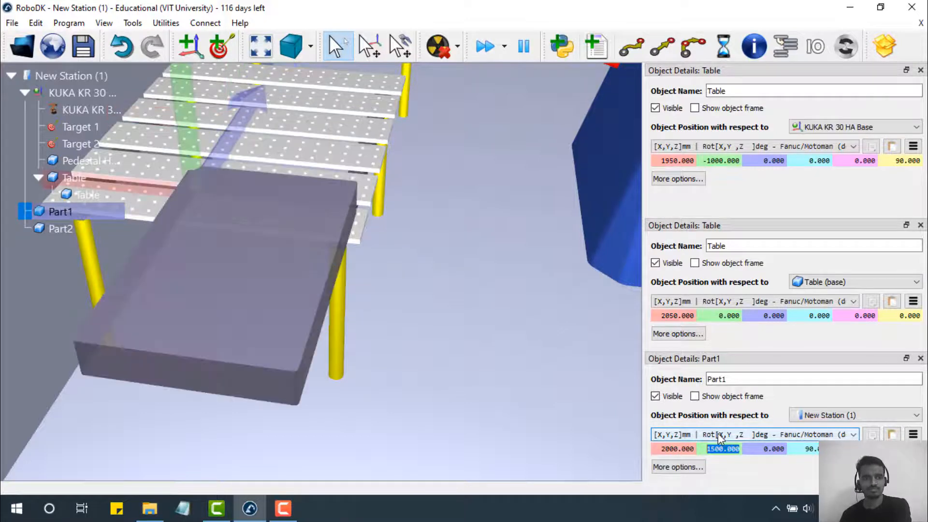
{"action": "type", "text": "1"}
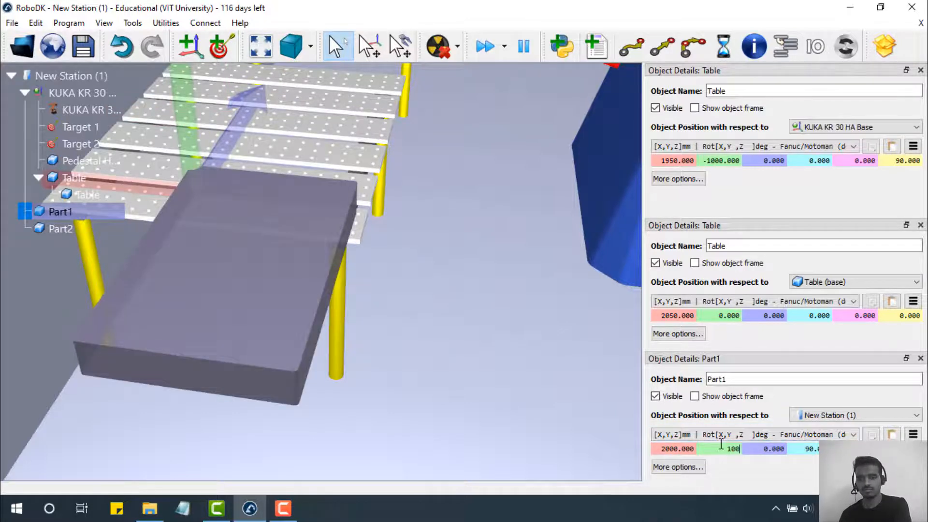
{"action": "key", "text": "Return"}
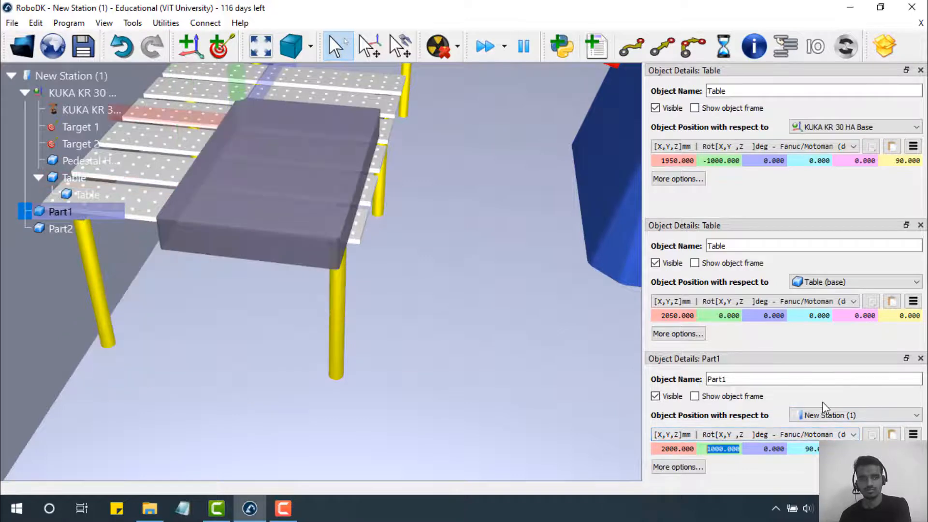
{"action": "type", "text": "5"}
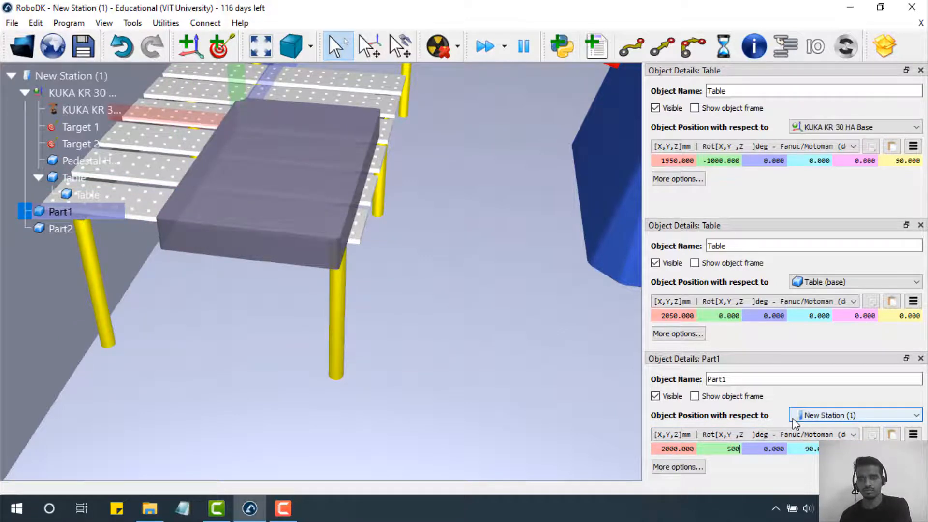
{"action": "type", "text": "00"}
{"action": "key", "text": "Return"}
{"action": "scroll", "coordinate": [552, 226], "scroll_direction": "down", "scroll_amount": 8}
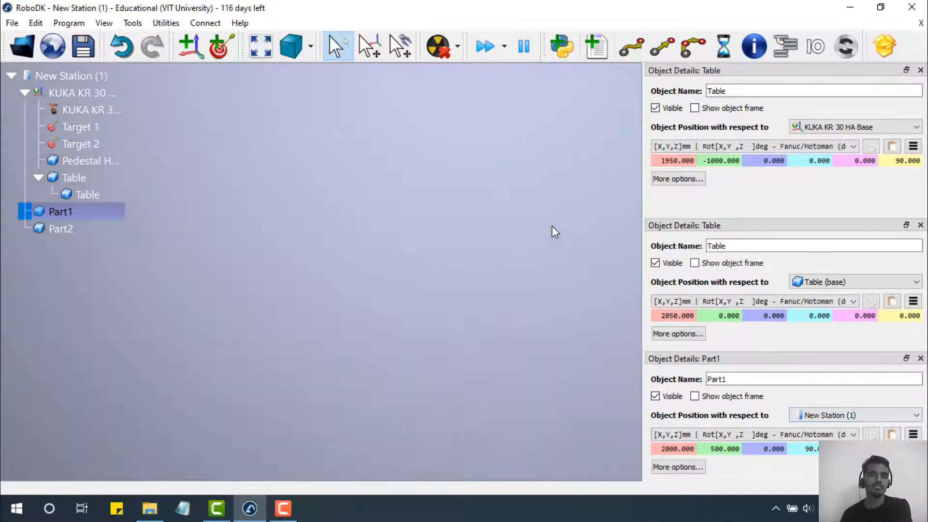
{"action": "scroll", "coordinate": [547, 272], "scroll_direction": "down", "scroll_amount": 5}
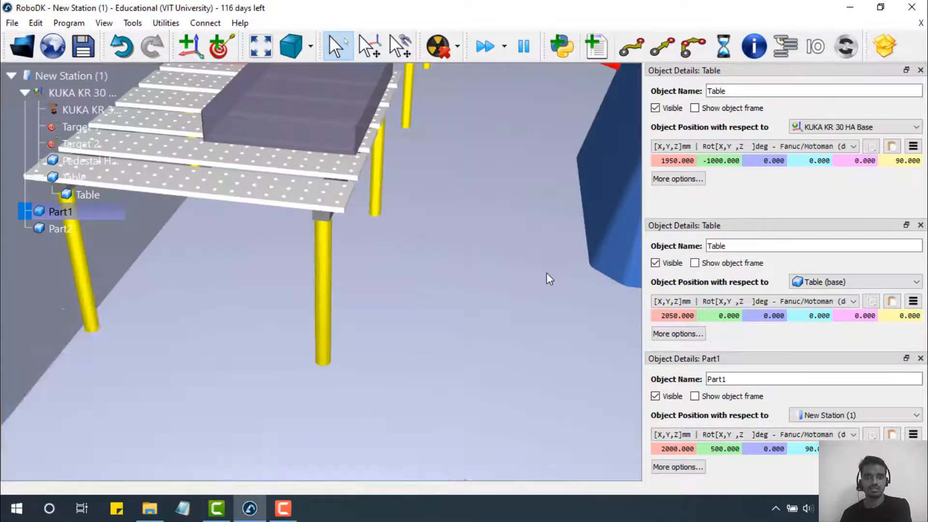
{"action": "scroll", "coordinate": [547, 273], "scroll_direction": "up", "scroll_amount": 3}
{"action": "scroll", "coordinate": [460, 273], "scroll_direction": "up", "scroll_amount": 5}
{"action": "scroll", "coordinate": [459, 273], "scroll_direction": "down", "scroll_amount": 3}
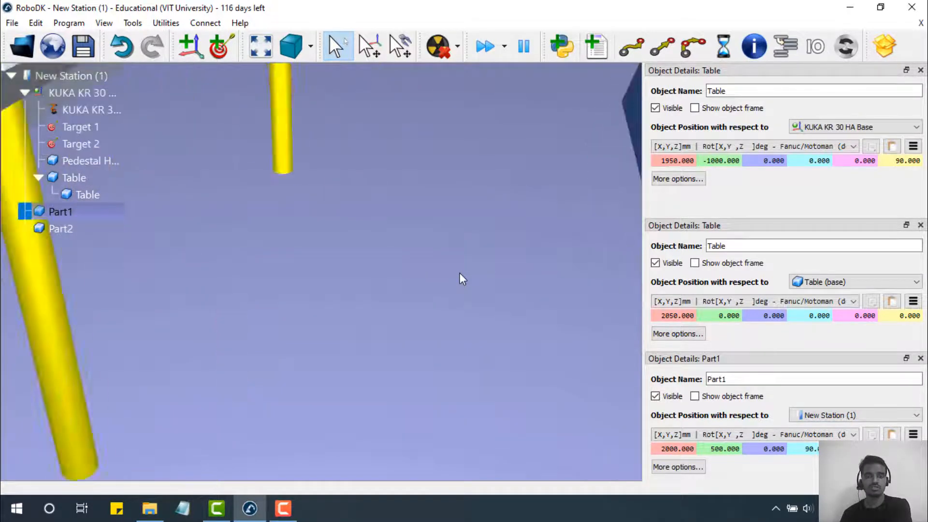
{"action": "scroll", "coordinate": [460, 273], "scroll_direction": "up", "scroll_amount": 3}
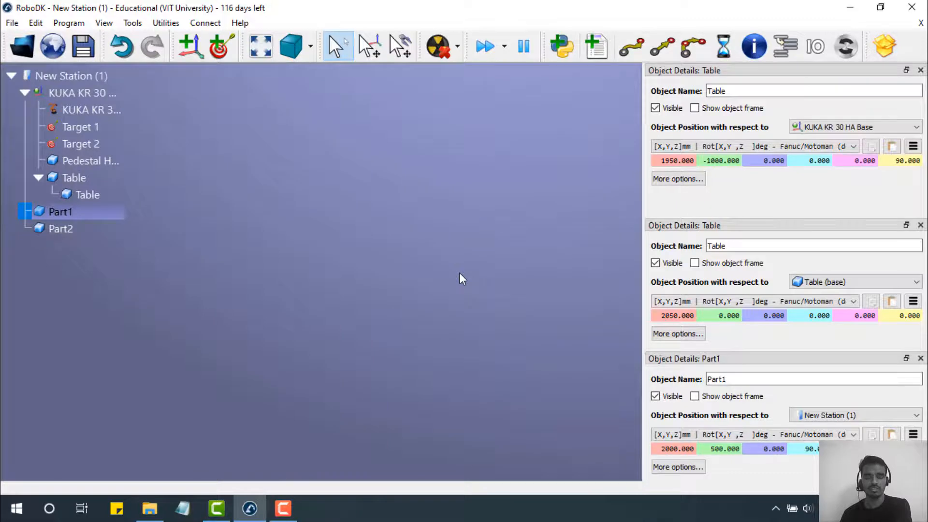
{"action": "scroll", "coordinate": [460, 273], "scroll_direction": "down", "scroll_amount": 5}
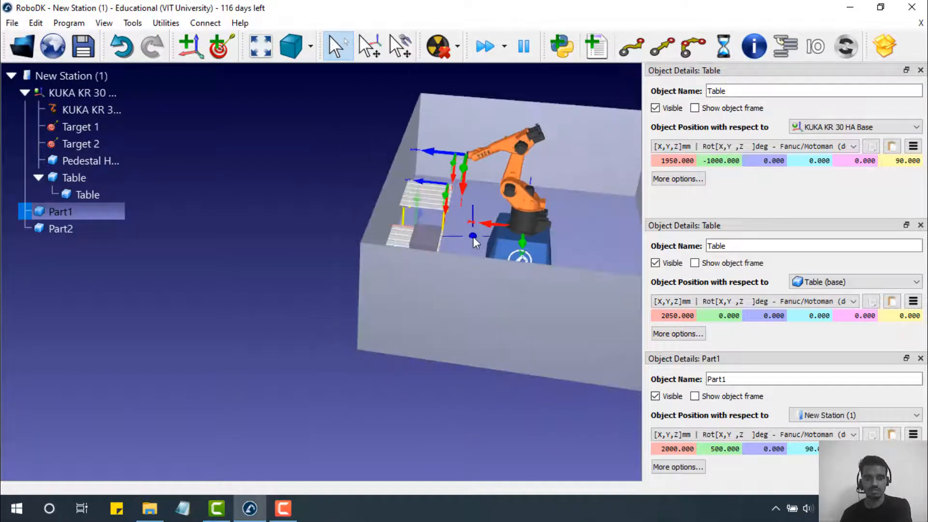
- Select Part1 on the table and close both Object Details: Table panels
{"action": "left_click_drag", "start_coordinate": [474, 237], "coordinate": [358, 179]}
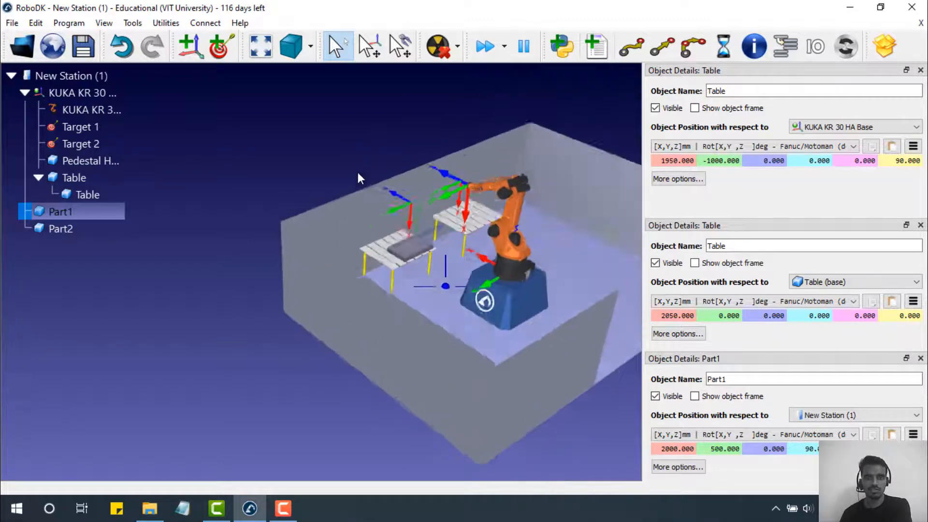
{"action": "right_click_drag", "start_coordinate": [358, 173], "coordinate": [310, 179]}
{"action": "left_click", "coordinate": [226, 288]}
{"action": "right_click_drag", "start_coordinate": [459, 277], "coordinate": [186, 192]}
{"action": "left_click", "coordinate": [187, 196]}
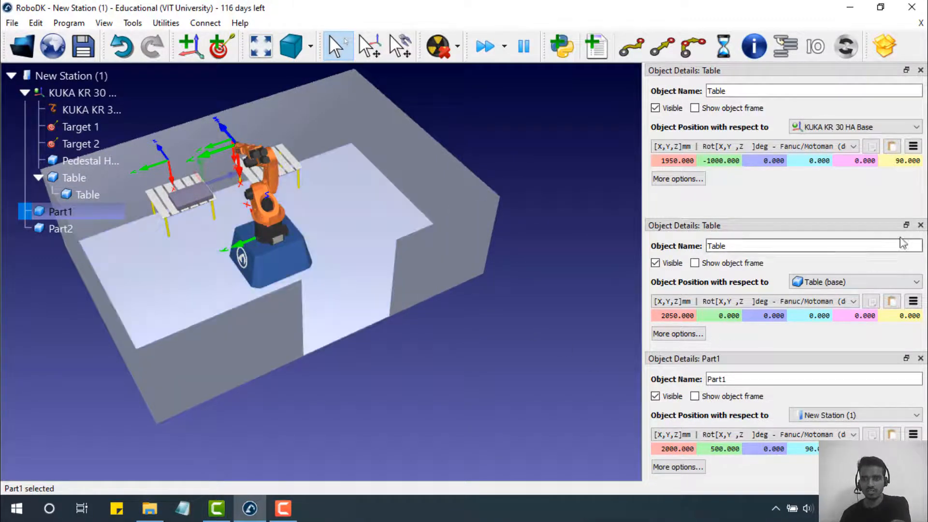
{"action": "left_click", "coordinate": [920, 225]}
{"action": "left_click", "coordinate": [921, 70]}
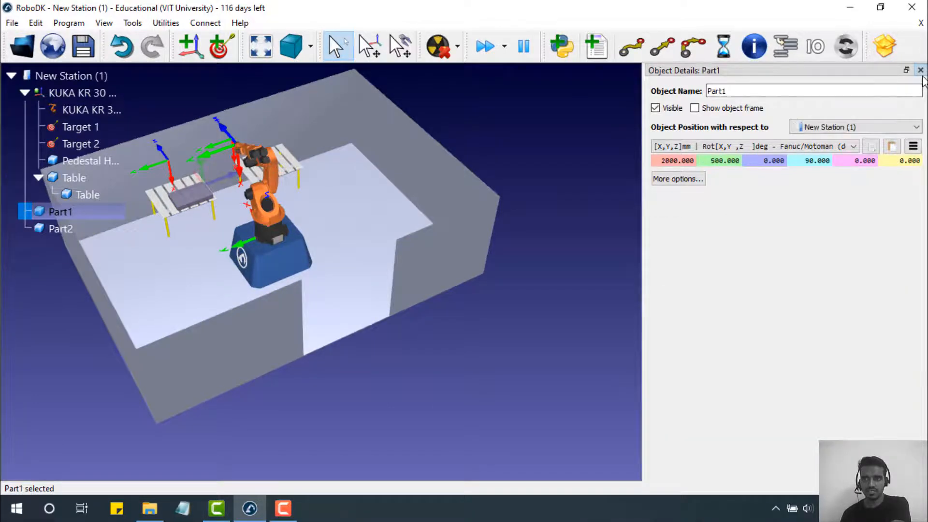
- Colour Part1 deep red (#a60002) through Change colors
{"action": "left_click", "coordinate": [333, 194]}
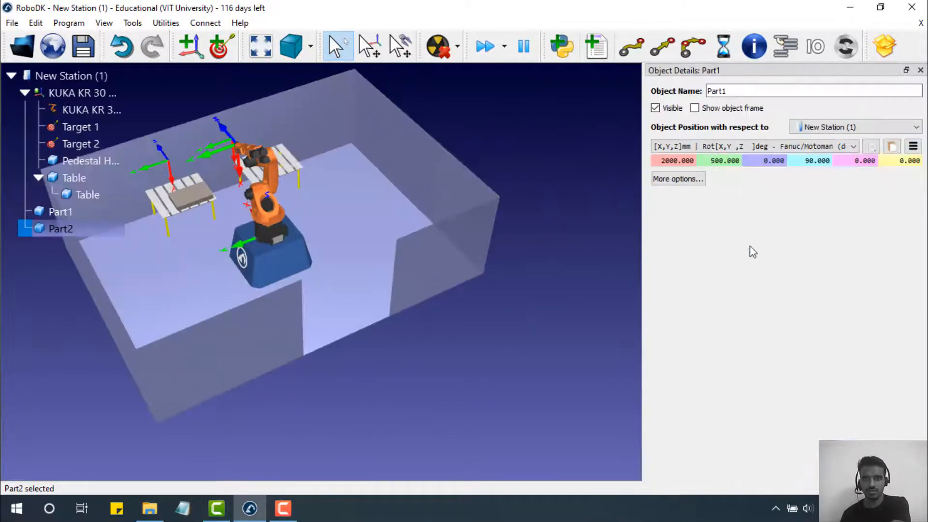
{"action": "left_click", "coordinate": [678, 178]}
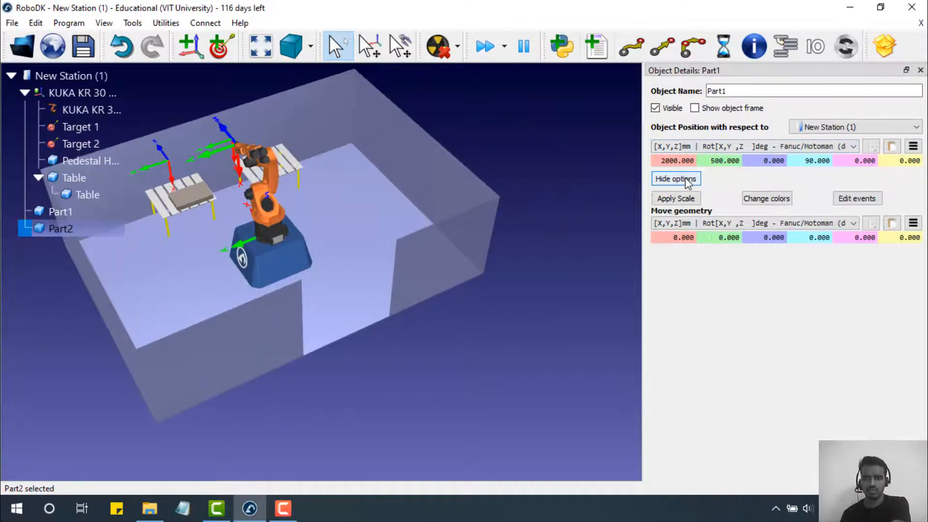
{"action": "left_click", "coordinate": [763, 201]}
{"action": "left_click", "coordinate": [451, 311]}
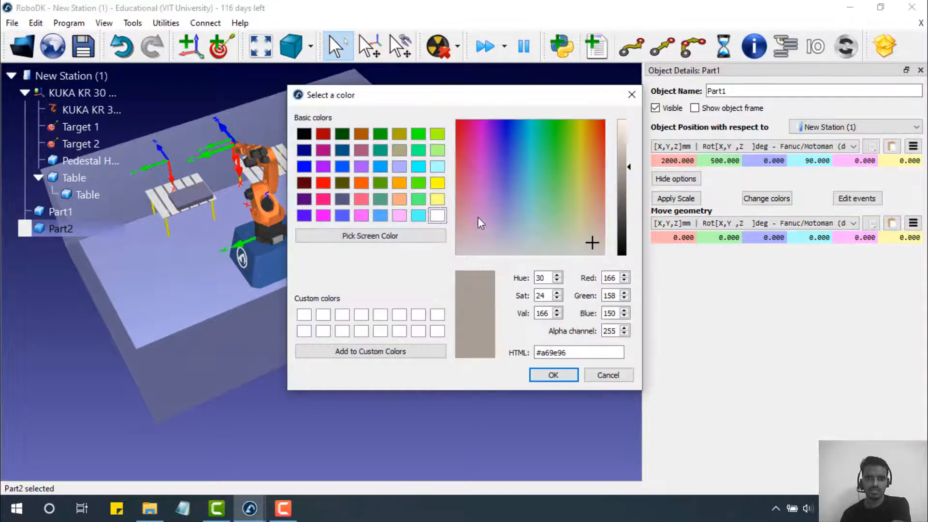
{"action": "left_click_drag", "start_coordinate": [479, 218], "coordinate": [442, 123]}
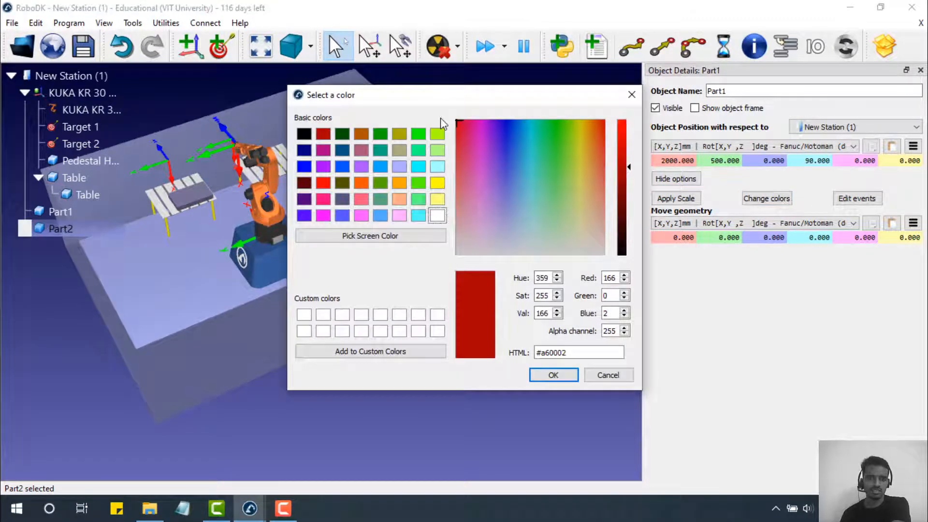
{"action": "left_click", "coordinate": [562, 376]}
{"action": "left_click", "coordinate": [610, 236]}
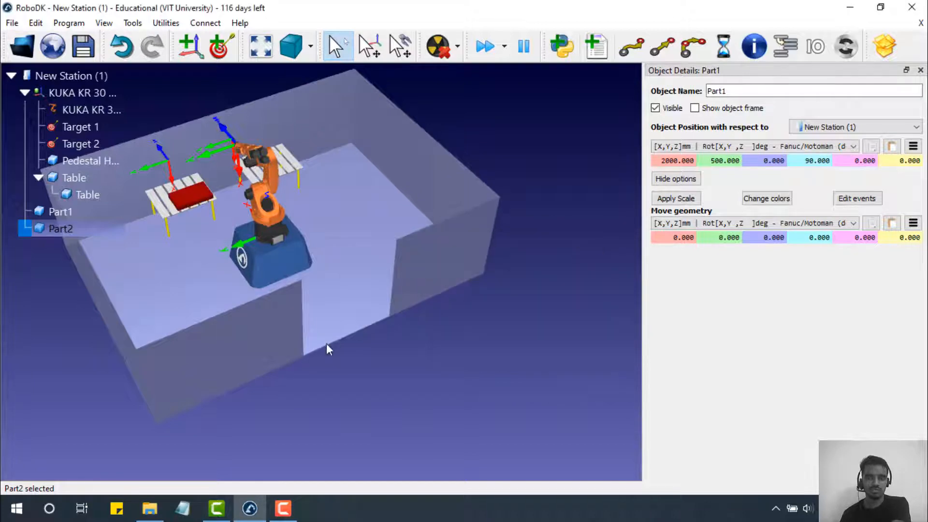
- Close Part1's details panel and open Part2's details
{"action": "left_click_drag", "start_coordinate": [352, 396], "coordinate": [474, 360]}
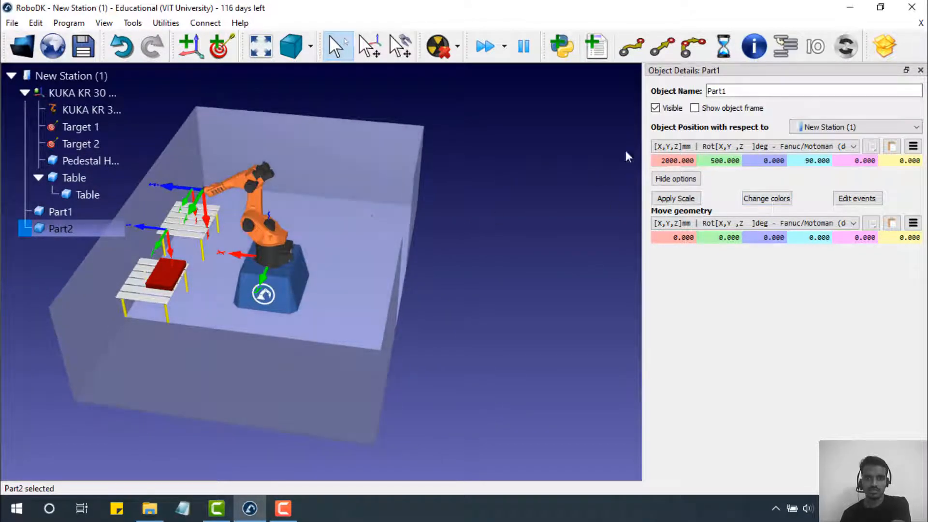
{"action": "left_click", "coordinate": [921, 71]}
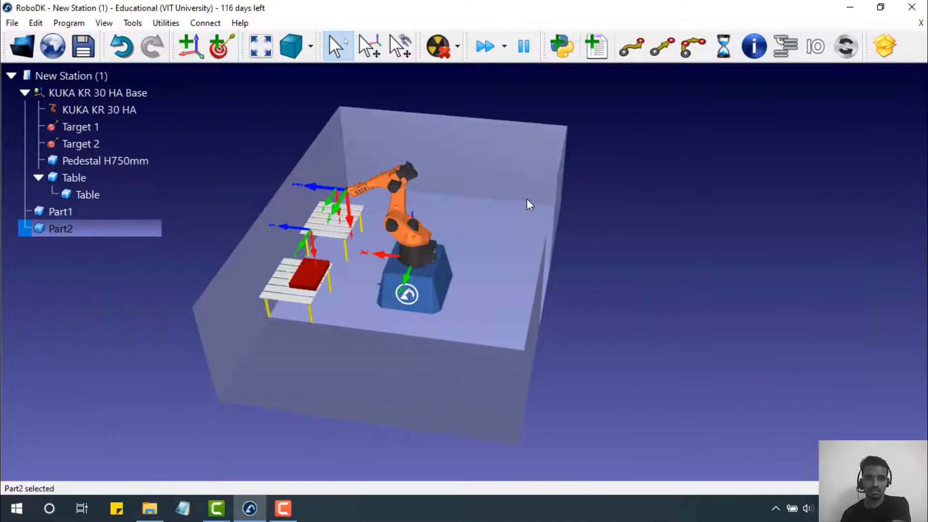
{"action": "double_click", "coordinate": [493, 246]}
- Colour the whole Part2 enclosure cyan
{"action": "left_click", "coordinate": [686, 184]}
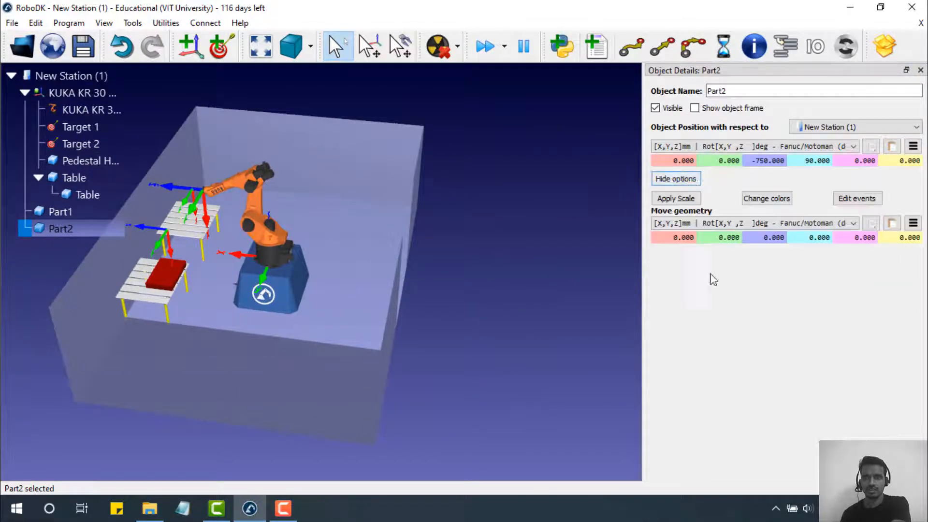
{"action": "left_click", "coordinate": [767, 198]}
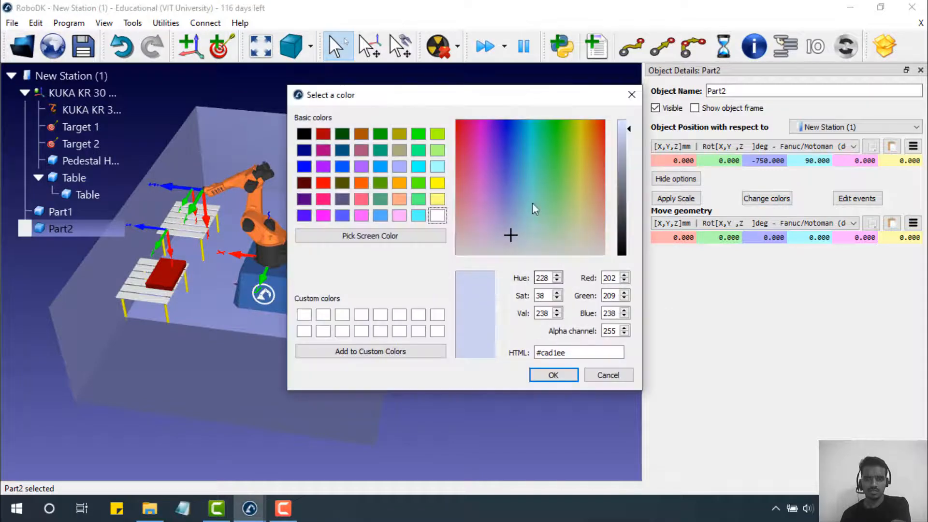
{"action": "left_click_drag", "start_coordinate": [532, 202], "coordinate": [533, 136]}
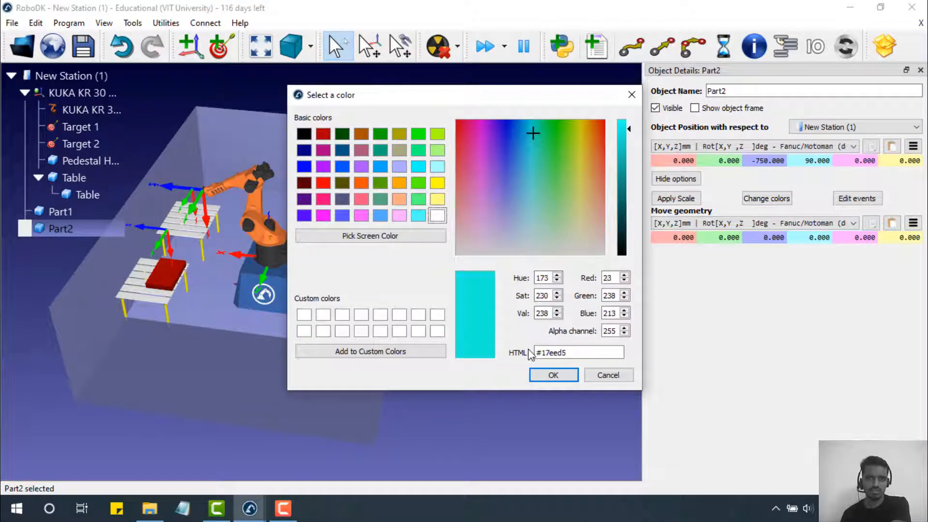
{"action": "left_click", "coordinate": [554, 375]}
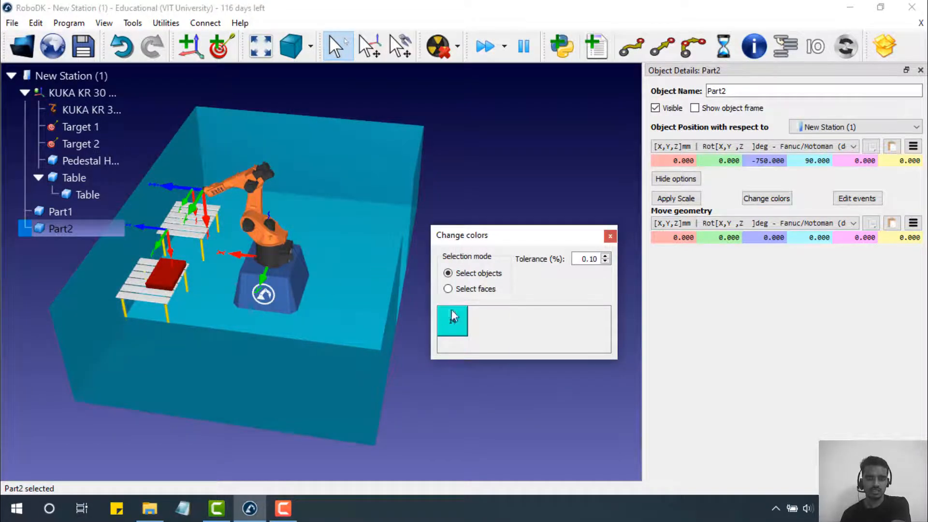
- Recolour only the enclosure's floor face blue-violet (#3b00ee), then view the cell from above
{"action": "left_click", "coordinate": [479, 291]}
{"action": "left_click", "coordinate": [324, 247]}
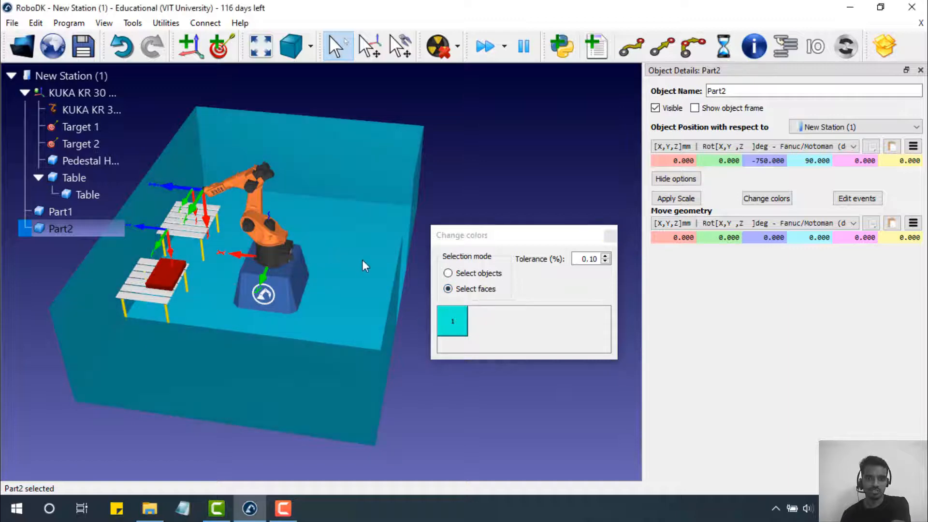
{"action": "left_click", "coordinate": [467, 330]}
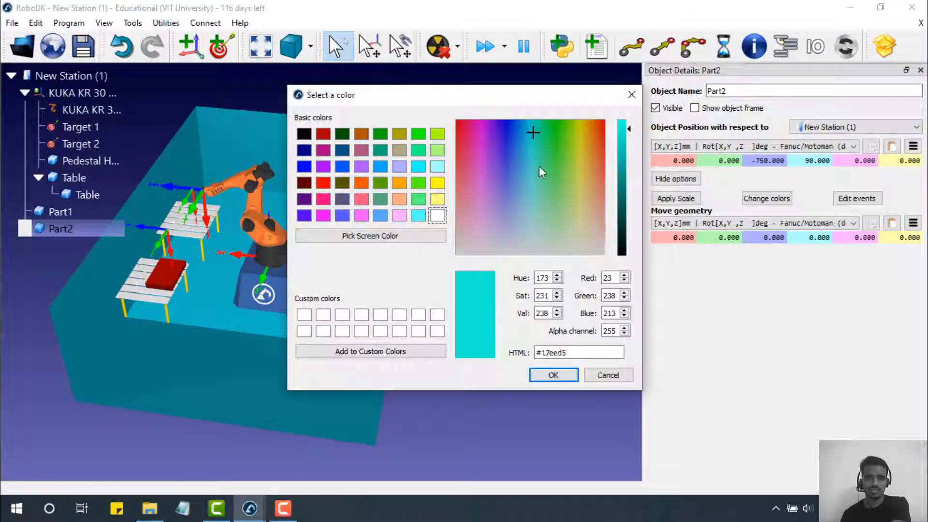
{"action": "left_click_drag", "start_coordinate": [539, 167], "coordinate": [491, 125]}
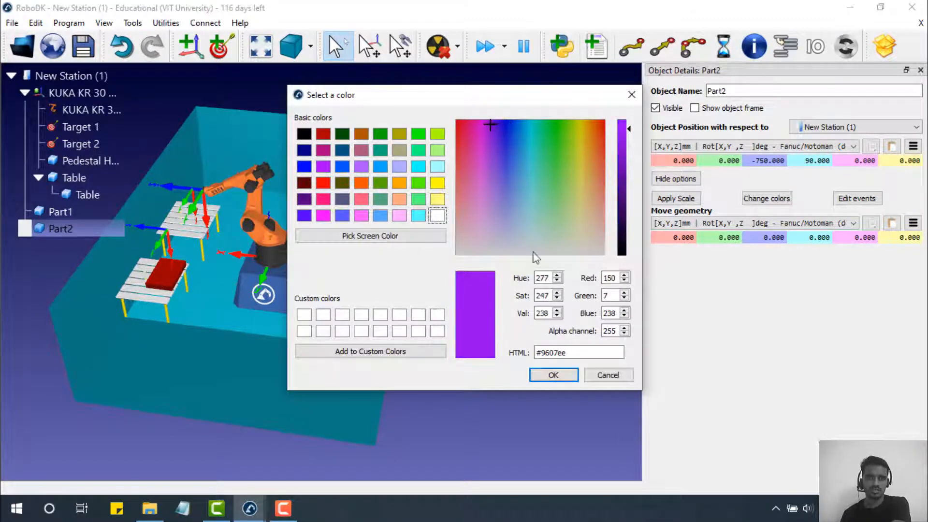
{"action": "left_click", "coordinate": [500, 121]}
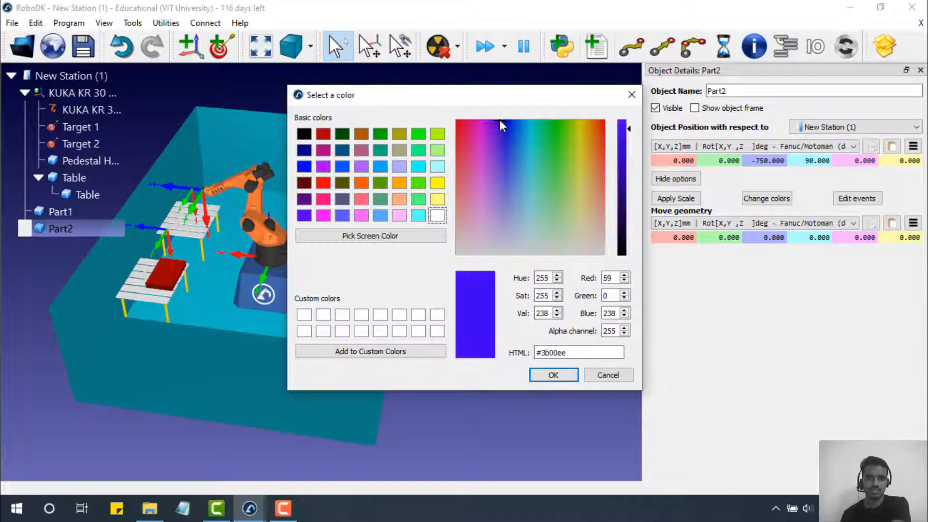
{"action": "left_click", "coordinate": [561, 376]}
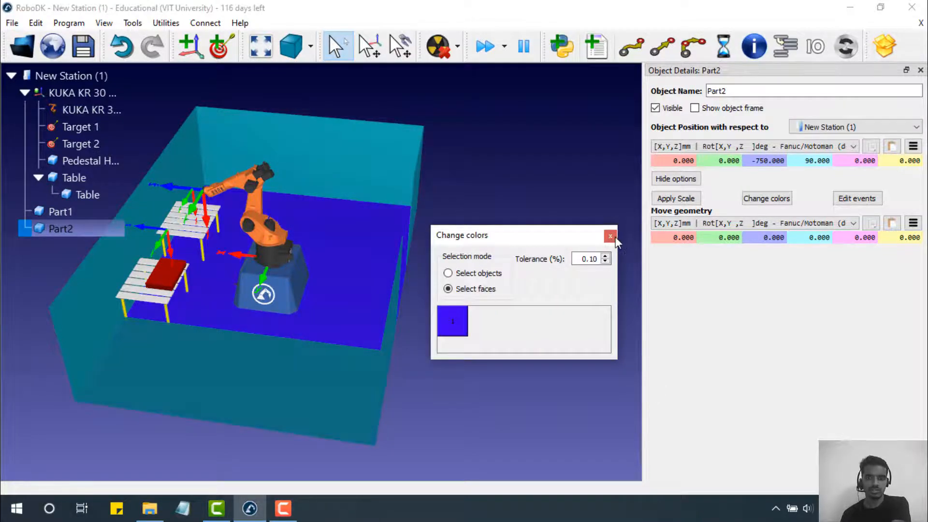
{"action": "left_click", "coordinate": [611, 237]}
{"action": "left_click_drag", "start_coordinate": [526, 264], "coordinate": [350, 244]}
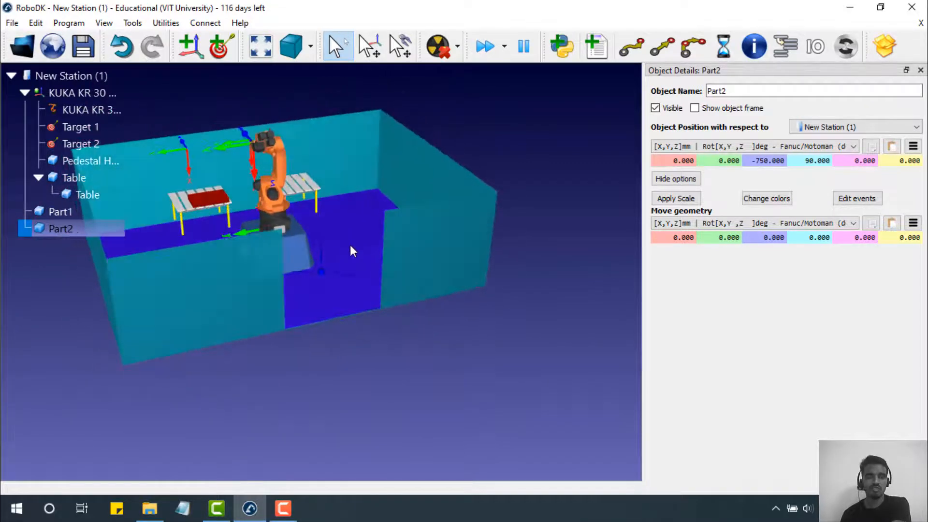
{"action": "left_click", "coordinate": [286, 512]}
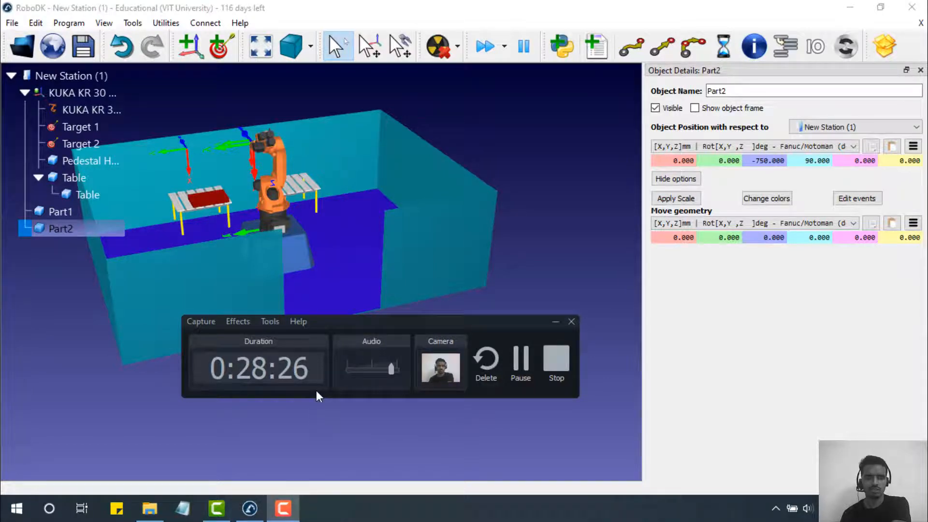
{"action": "left_click", "coordinate": [554, 322]}
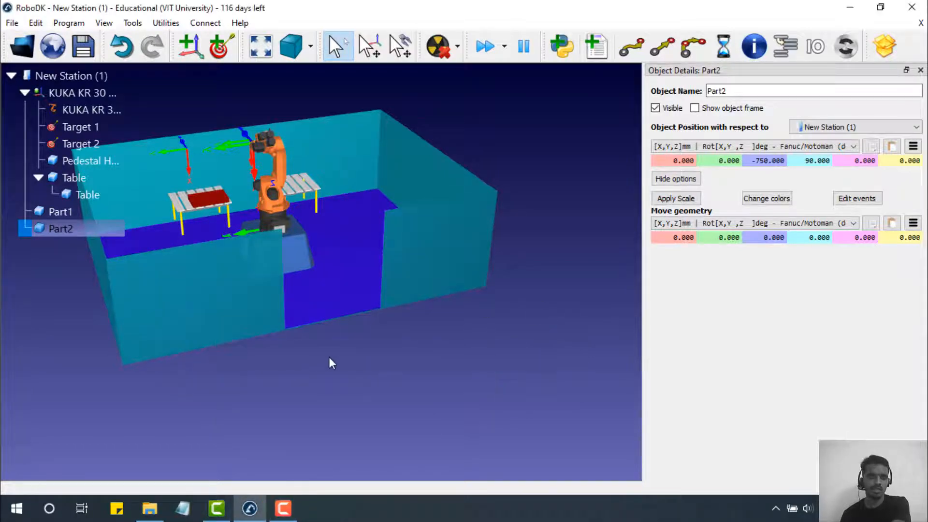
{"action": "left_click_drag", "start_coordinate": [329, 363], "coordinate": [559, 384]}
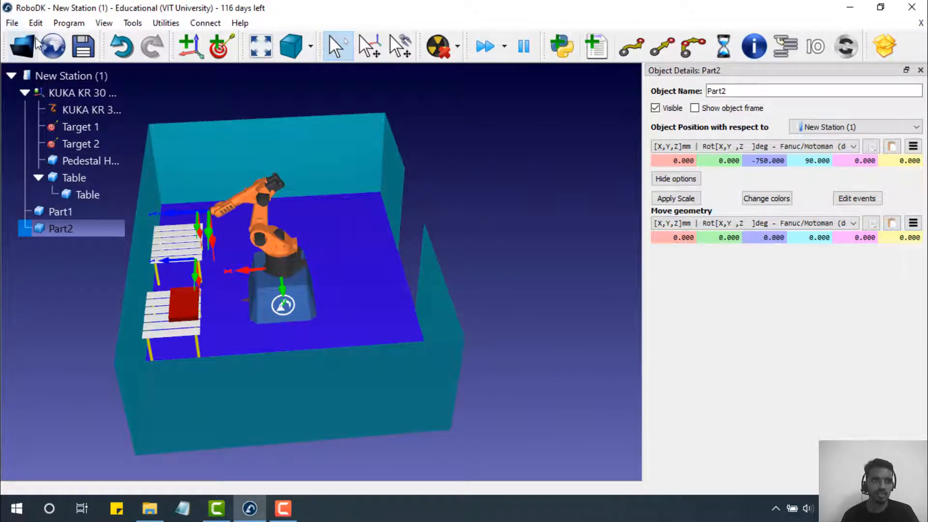
- Browse to Desktop in the open-file dialog, cancel it, and show the RoboCurb Robotic Assembly folder in File Explorer
{"action": "left_click", "coordinate": [23, 46]}
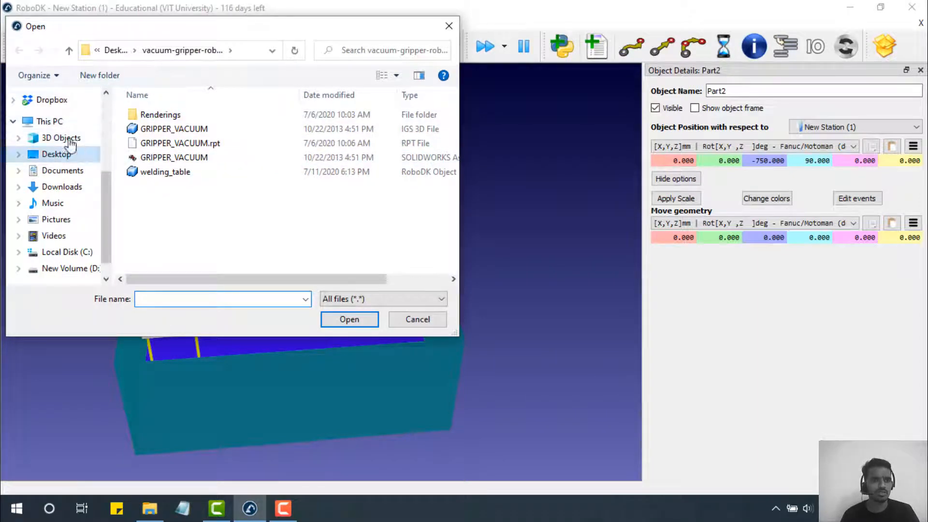
{"action": "left_click", "coordinate": [56, 154]}
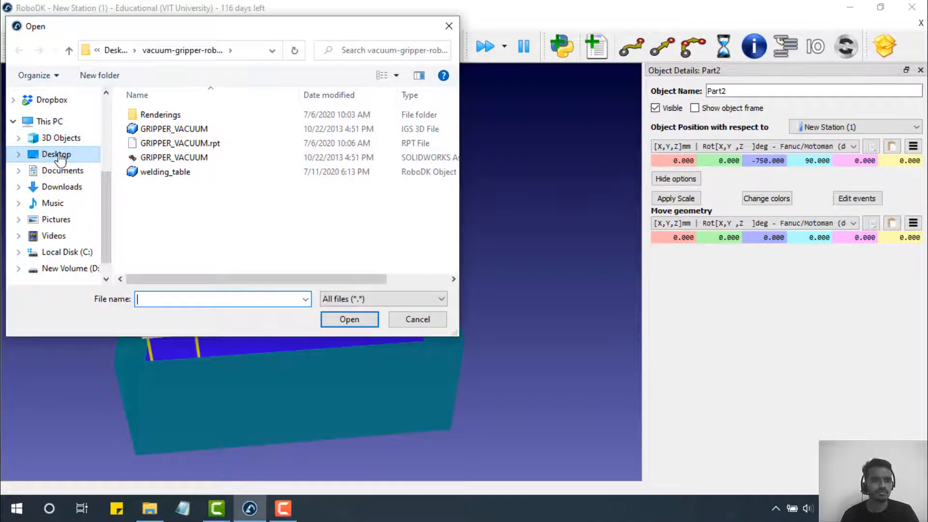
{"action": "scroll", "coordinate": [323, 146], "scroll_direction": "down", "scroll_amount": 3}
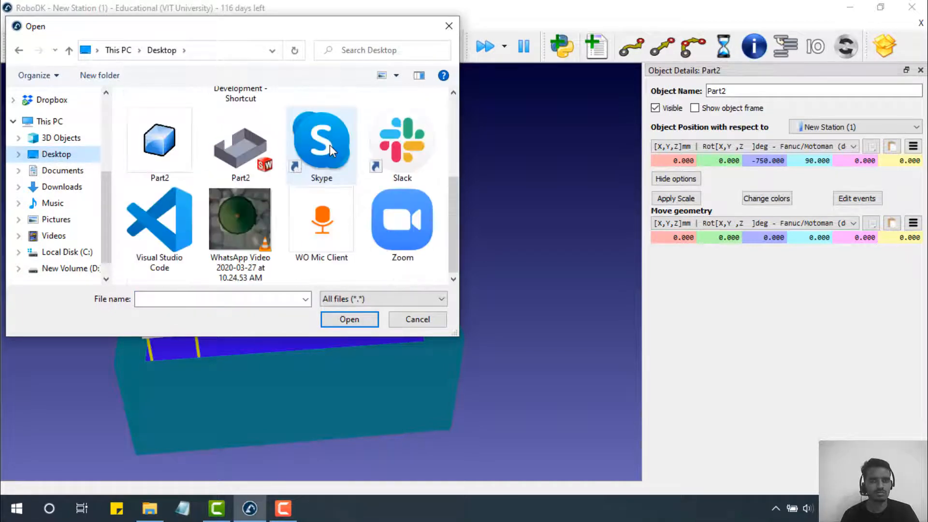
{"action": "left_click", "coordinate": [156, 496]}
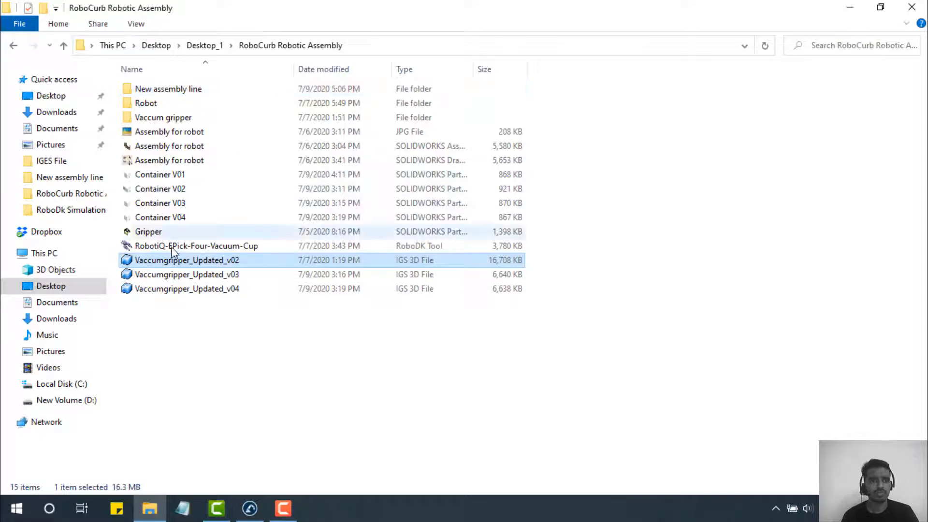
{"action": "left_click_drag", "start_coordinate": [179, 263], "coordinate": [578, 233]}
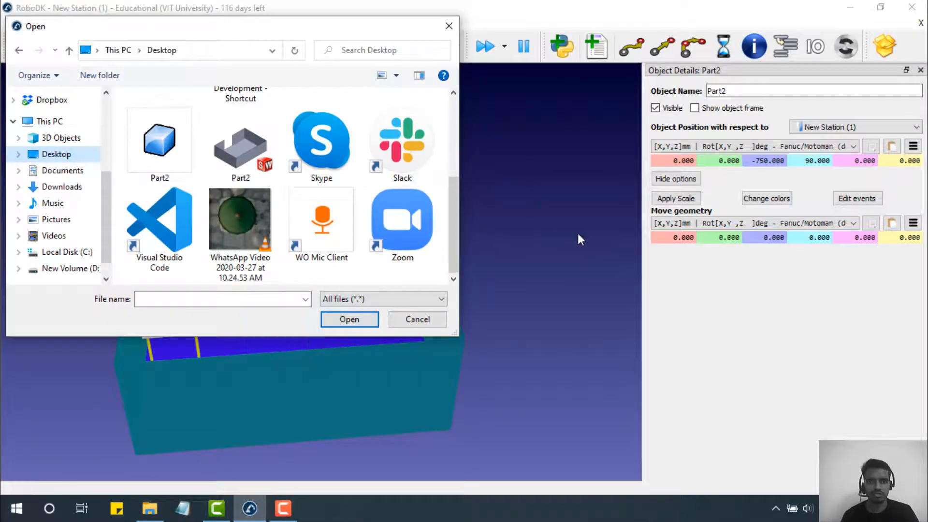
{"action": "left_click", "coordinate": [448, 24]}
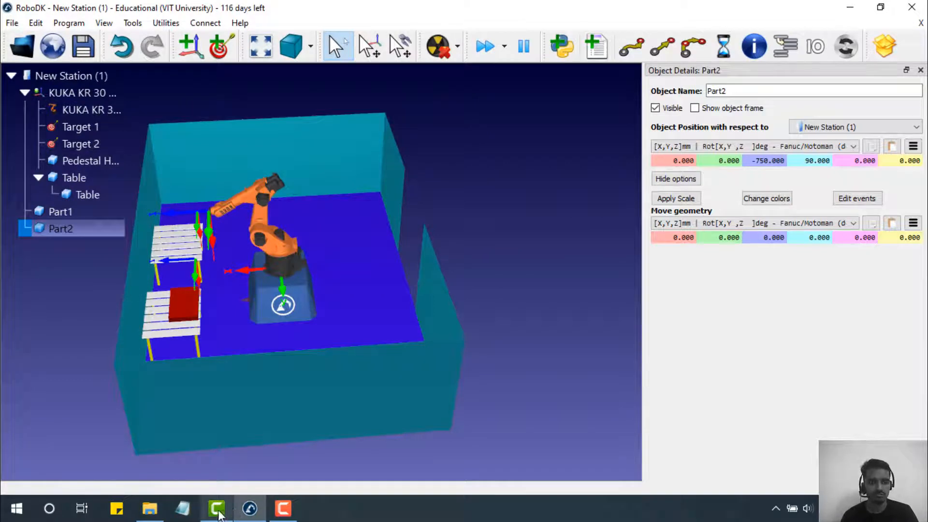
{"action": "left_click", "coordinate": [150, 508]}
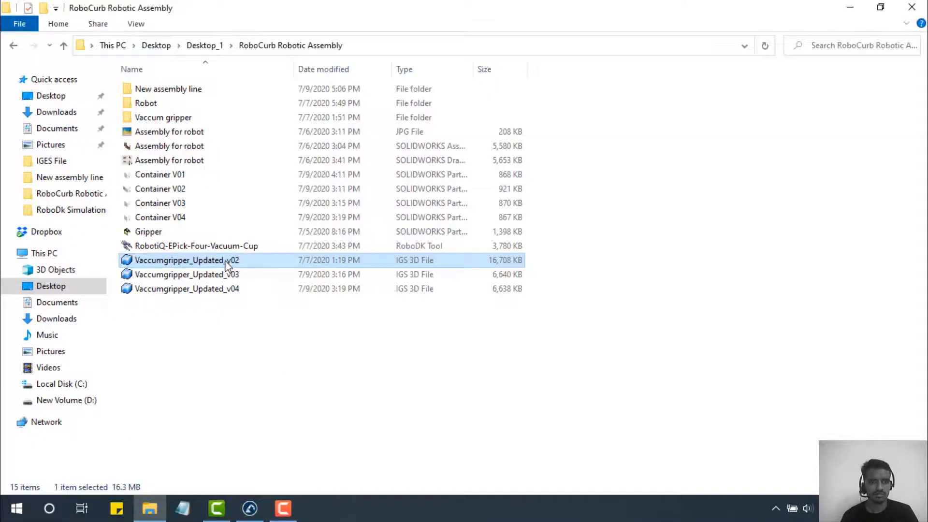
- Drag Vaccumgripper_Updated_v02.igs from File Explorer into the RoboDK station
{"action": "left_click_drag", "start_coordinate": [227, 265], "coordinate": [278, 217]}
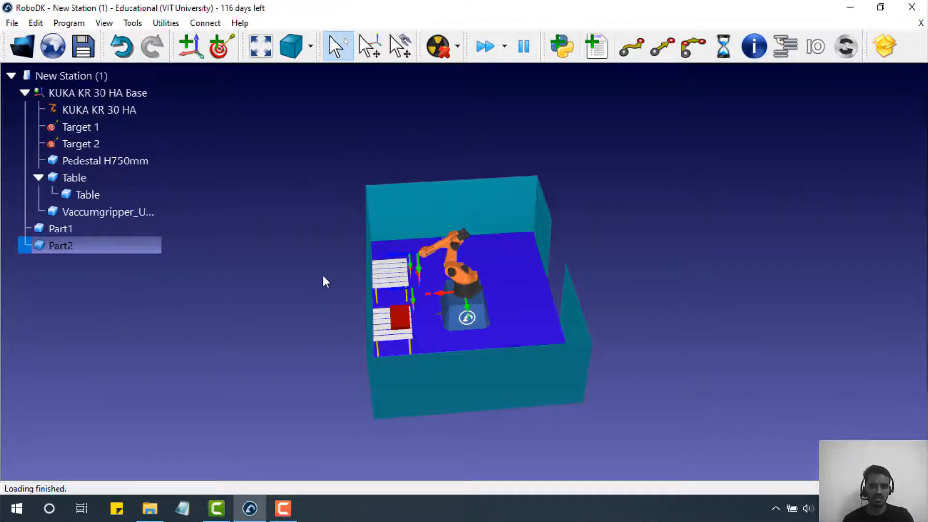
- Drop the Vaccumgripper item onto KUKA KR 30 HA in the station tree, making it the robot's tool
{"action": "scroll", "coordinate": [323, 275], "scroll_direction": "down", "scroll_amount": 2}
{"action": "scroll", "coordinate": [323, 275], "scroll_direction": "up", "scroll_amount": 2}
{"action": "scroll", "coordinate": [198, 251], "scroll_direction": "up", "scroll_amount": 3}
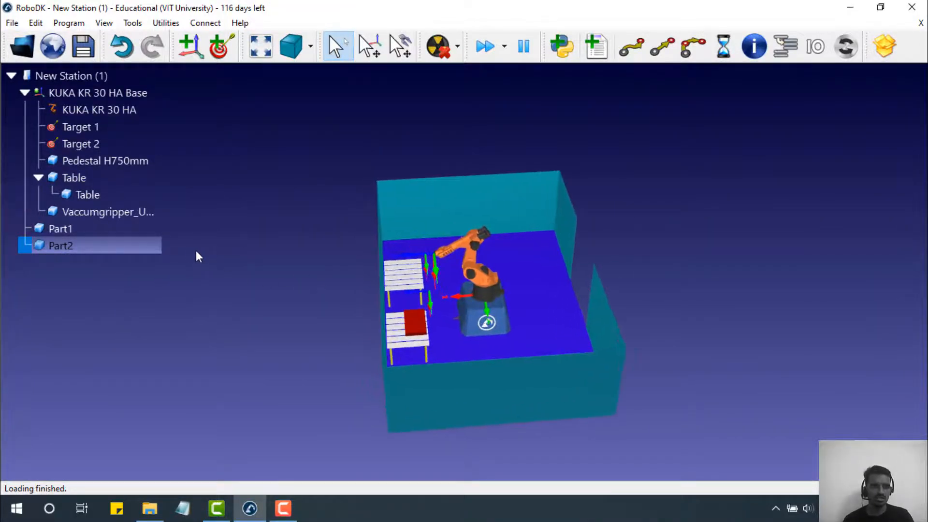
{"action": "left_click", "coordinate": [142, 213]}
{"action": "left_click_drag", "start_coordinate": [141, 214], "coordinate": [122, 108]}
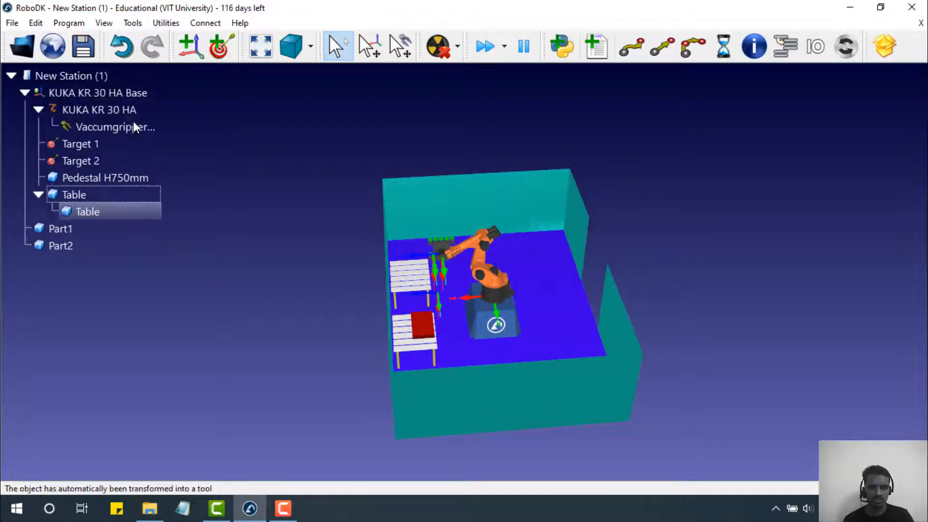
- Inspect the mounted gripper and open its Tool Details
{"action": "scroll", "coordinate": [527, 263], "scroll_direction": "down", "scroll_amount": 1}
{"action": "scroll", "coordinate": [462, 243], "scroll_direction": "down", "scroll_amount": 1}
{"action": "scroll", "coordinate": [479, 261], "scroll_direction": "up", "scroll_amount": 6}
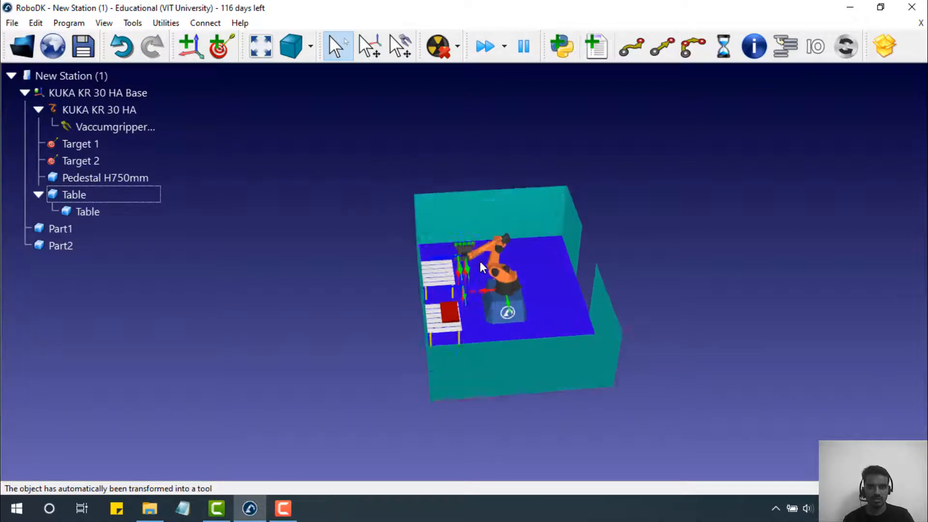
{"action": "scroll", "coordinate": [434, 239], "scroll_direction": "down", "scroll_amount": 6}
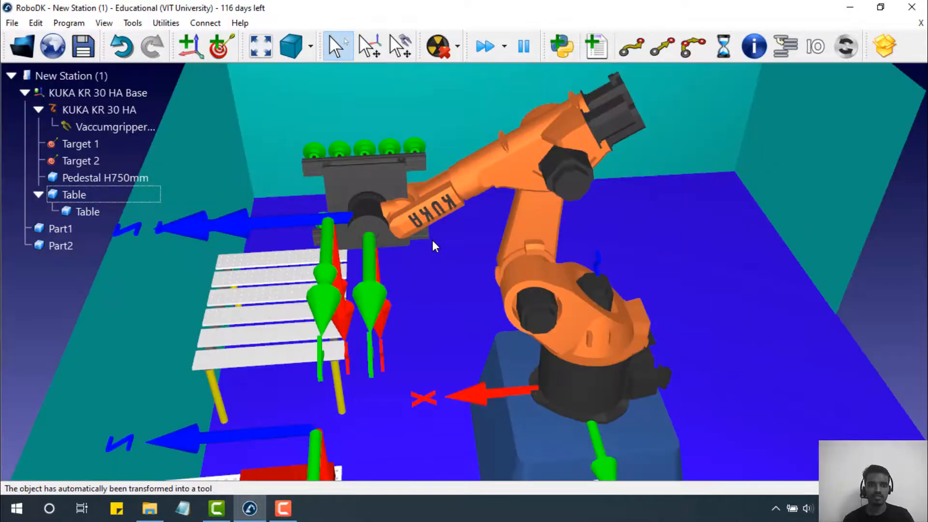
{"action": "left_click_drag", "start_coordinate": [432, 239], "coordinate": [492, 250]}
{"action": "scroll", "coordinate": [471, 256], "scroll_direction": "down", "scroll_amount": 4}
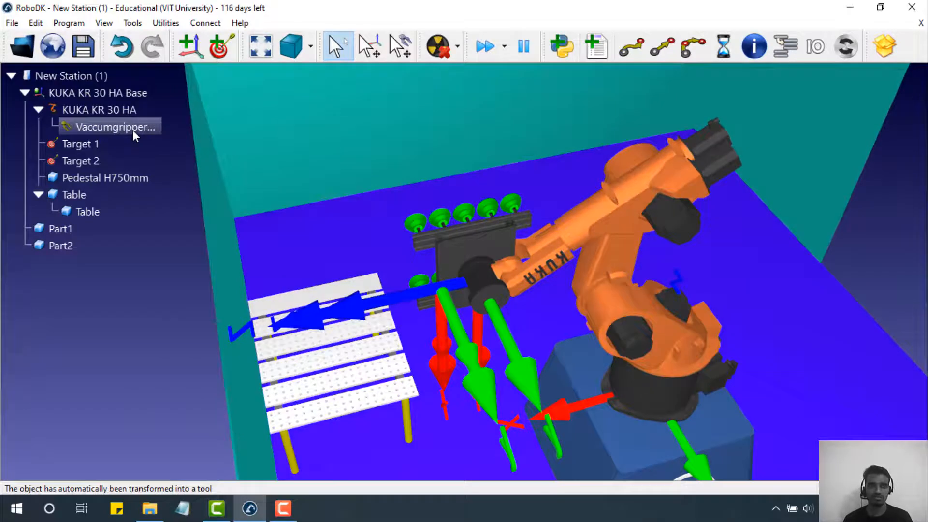
{"action": "left_click", "coordinate": [136, 131]}
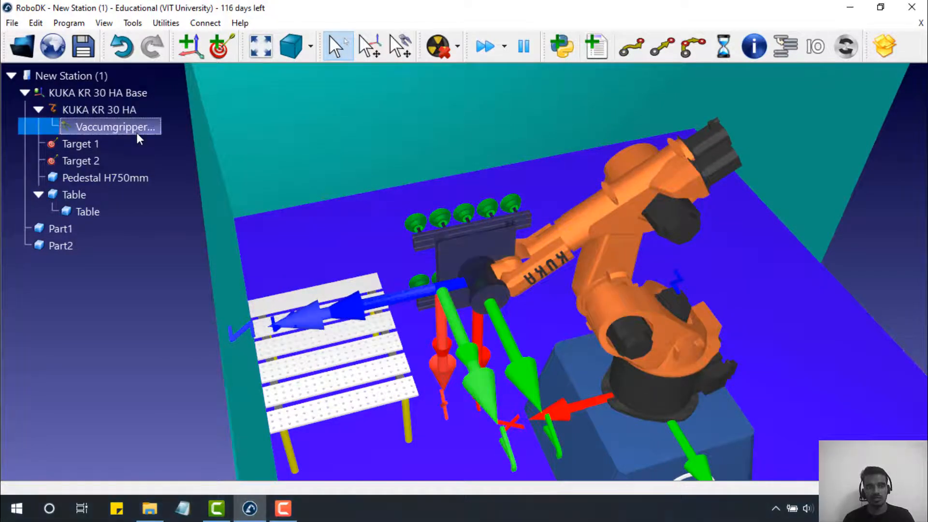
{"action": "double_click", "coordinate": [136, 132]}
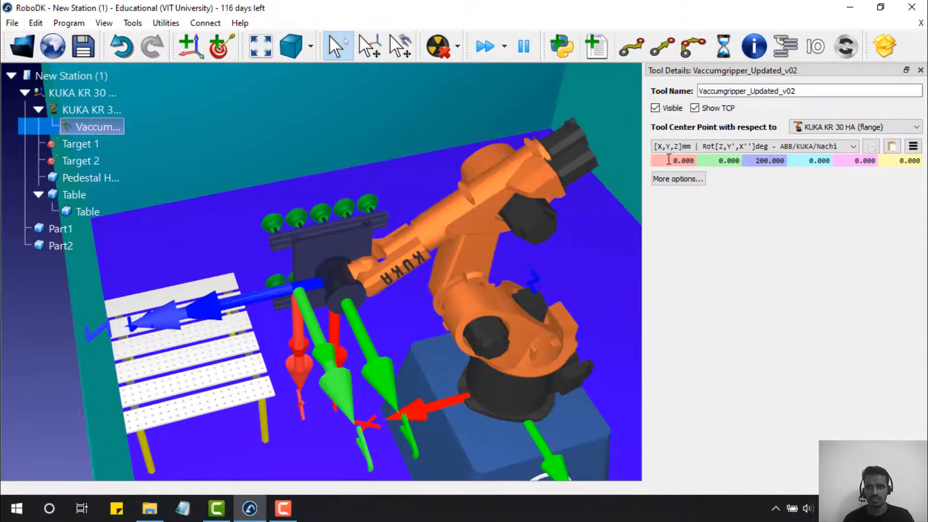
- Try a new TCP rotation value, then reset it to 0
{"action": "left_click", "coordinate": [669, 159]}
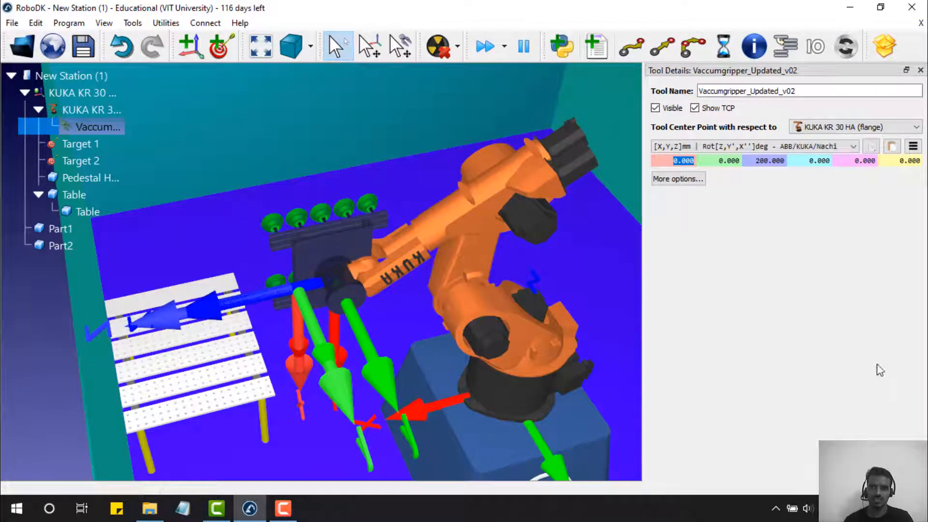
{"action": "left_click", "coordinate": [857, 161]}
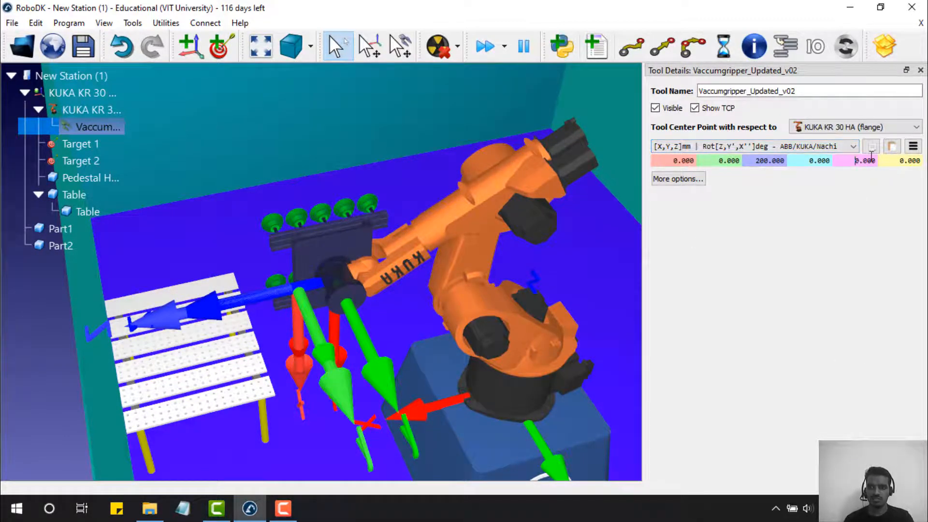
{"action": "type", "text": "9"}
{"action": "key", "text": "Return"}
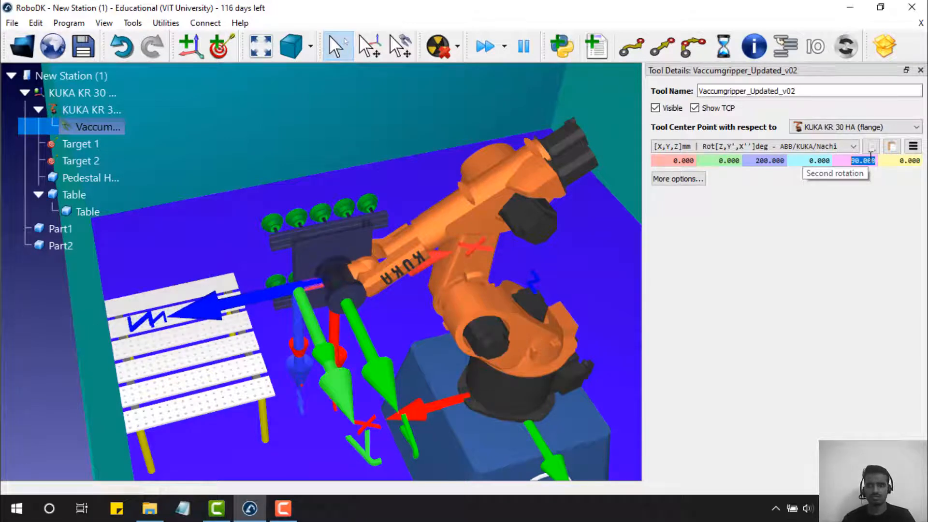
{"action": "type", "text": "0"}
{"action": "key", "text": "Return"}
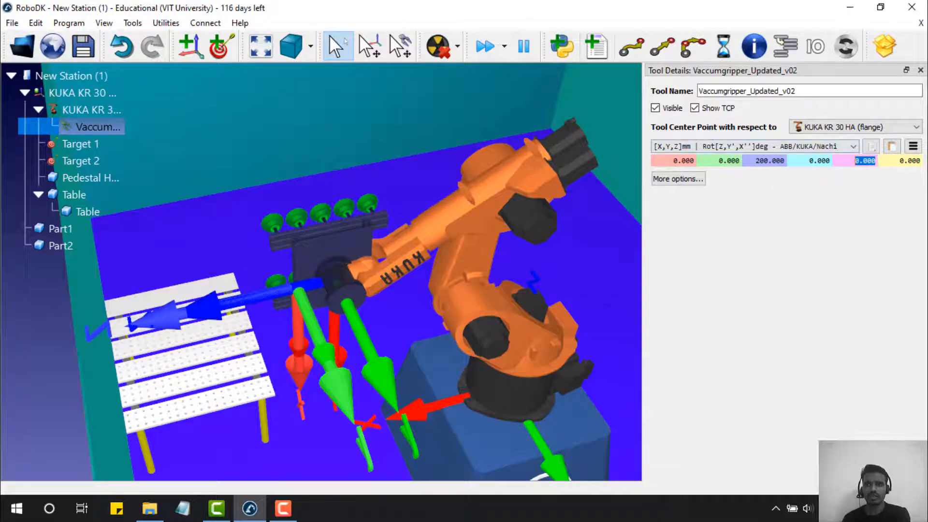
- Show the Move geometry settings and preview a 90° value on the fifth rotation
{"action": "left_click", "coordinate": [701, 180]}
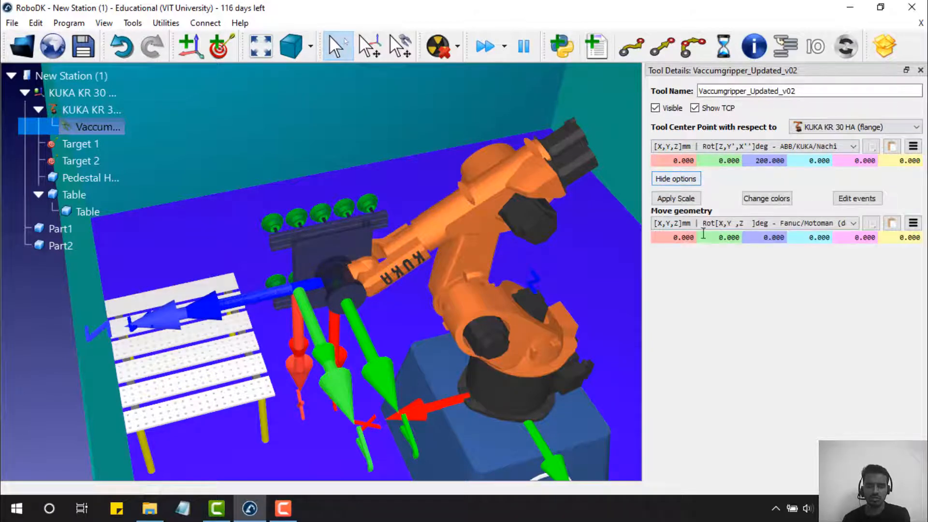
{"action": "left_click_drag", "start_coordinate": [851, 237], "coordinate": [883, 238]}
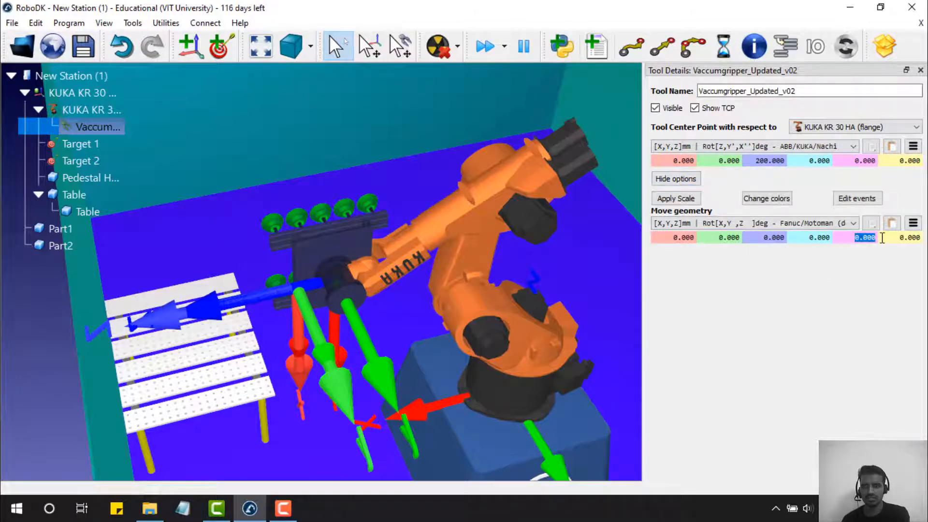
{"action": "type", "text": "90"}
{"action": "key", "text": "Return"}
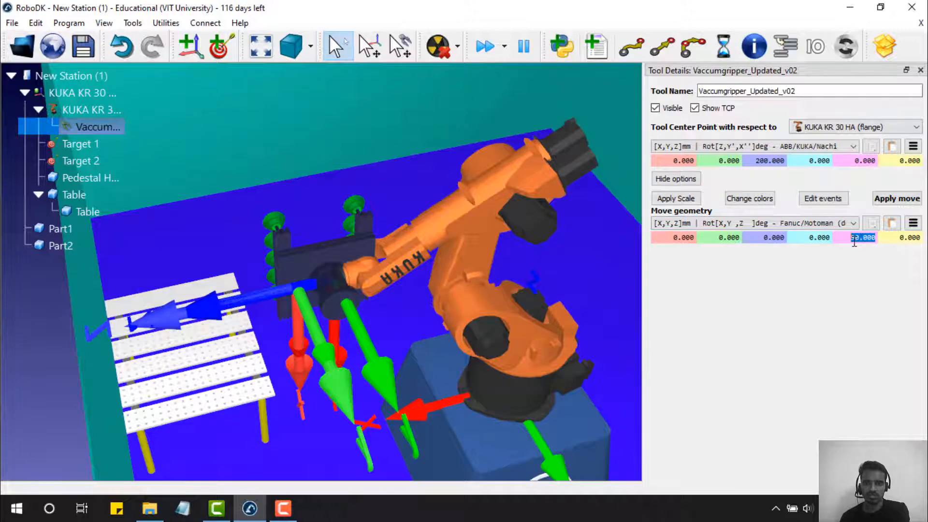
{"action": "key", "text": "Return"}
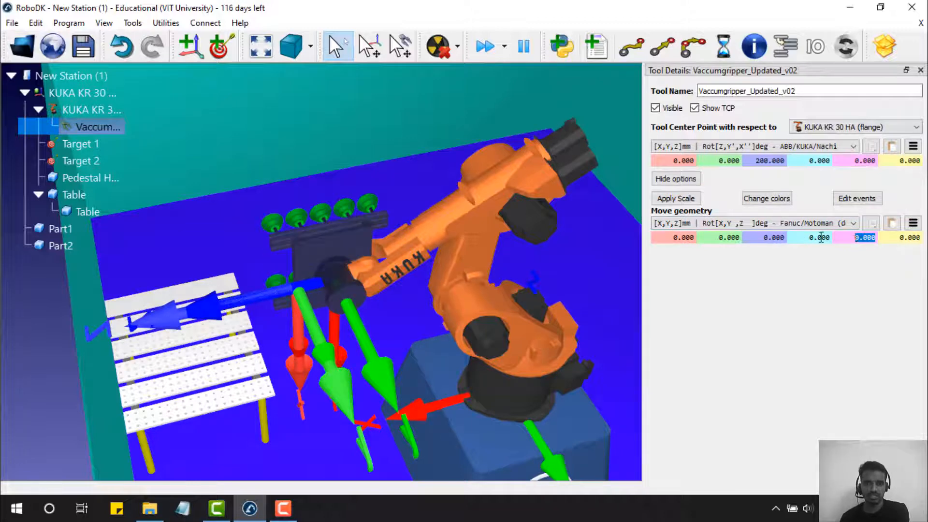
- Settle the gripper geometry's last rotation at 90° after trying 180 and 28
{"action": "left_click_drag", "start_coordinate": [900, 237], "coordinate": [925, 239]}
{"action": "type", "text": "90"}
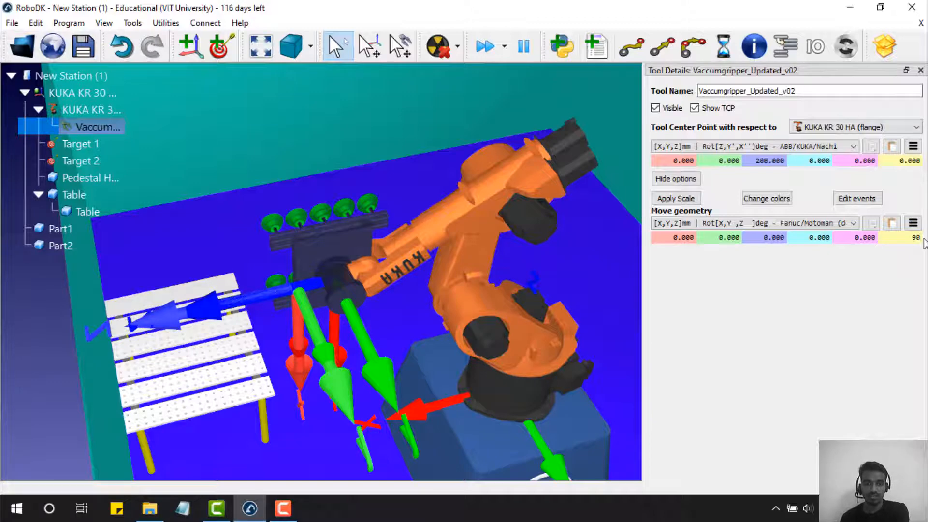
{"action": "key", "text": "Return"}
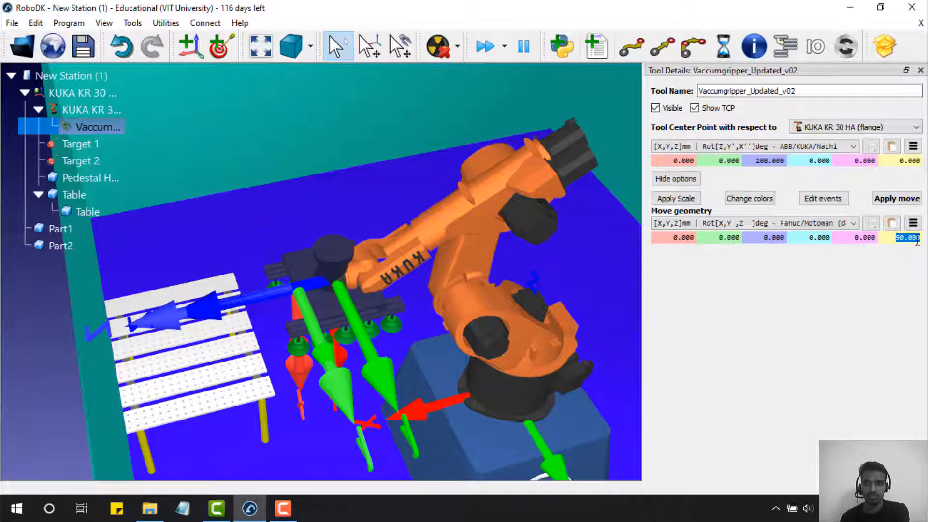
{"action": "type", "text": "1"}
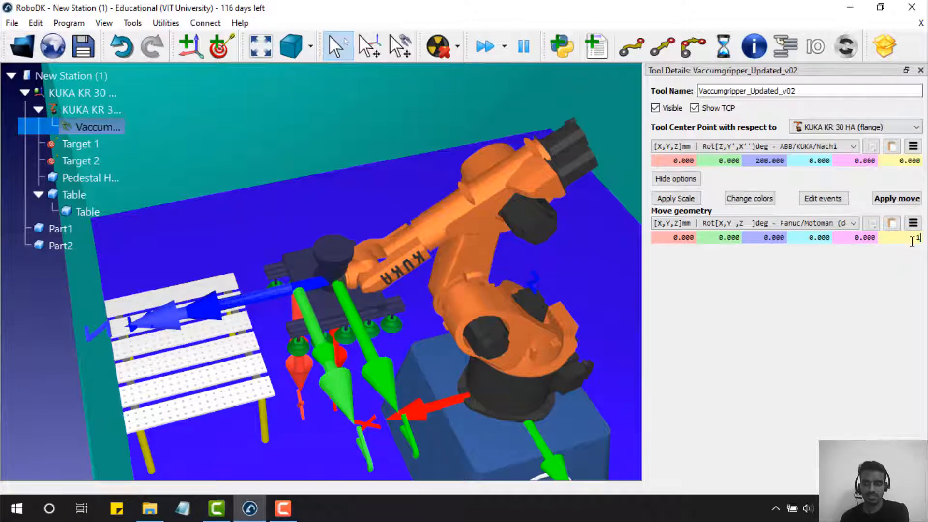
{"action": "type", "text": "80"}
{"action": "key", "text": "Return"}
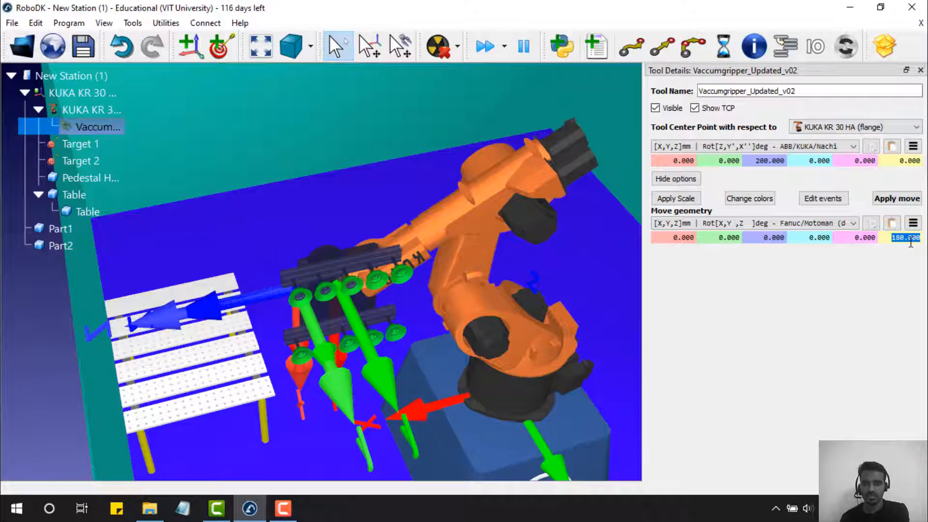
{"action": "type", "text": "287"}
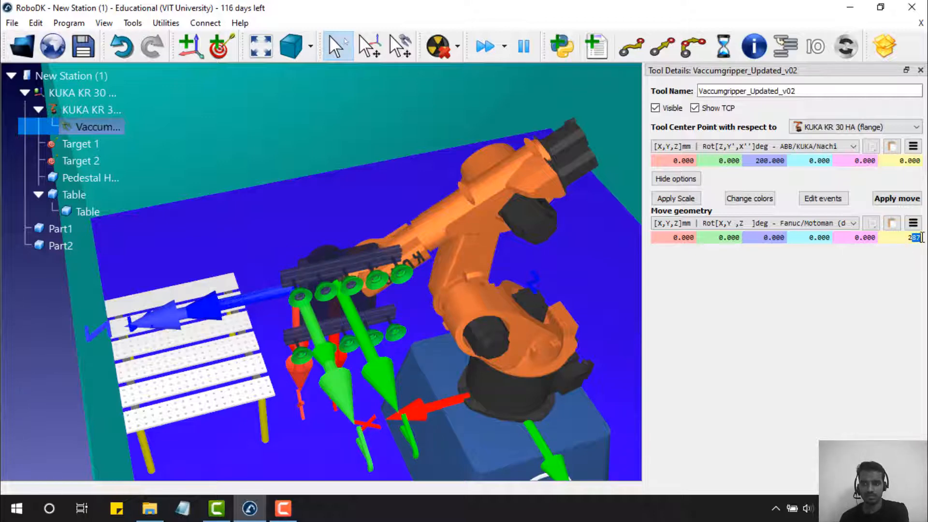
{"action": "key", "text": "Return"}
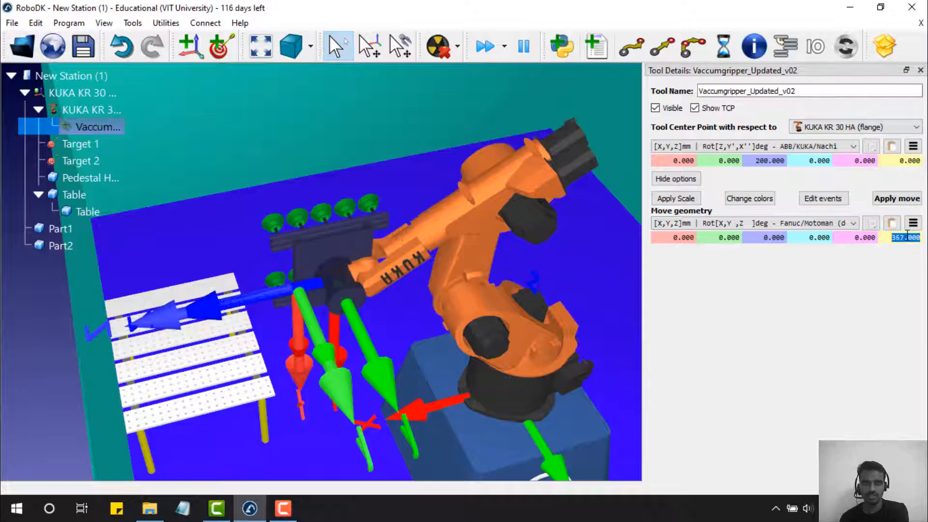
{"action": "scroll", "coordinate": [907, 232], "scroll_direction": "up", "scroll_amount": 11}
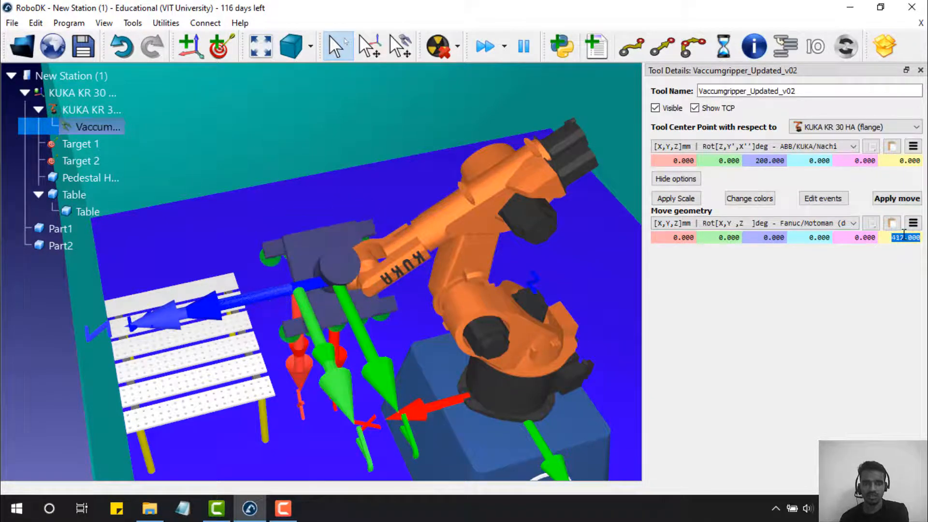
{"action": "scroll", "coordinate": [904, 234], "scroll_direction": "up", "scroll_amount": 3}
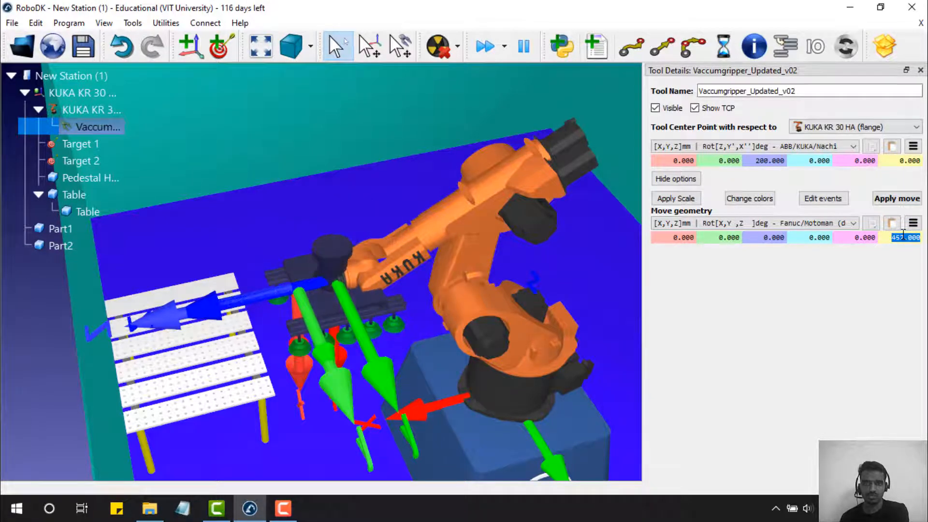
{"action": "scroll", "coordinate": [903, 234], "scroll_direction": "up", "scroll_amount": 1}
{"action": "type", "text": "90"}
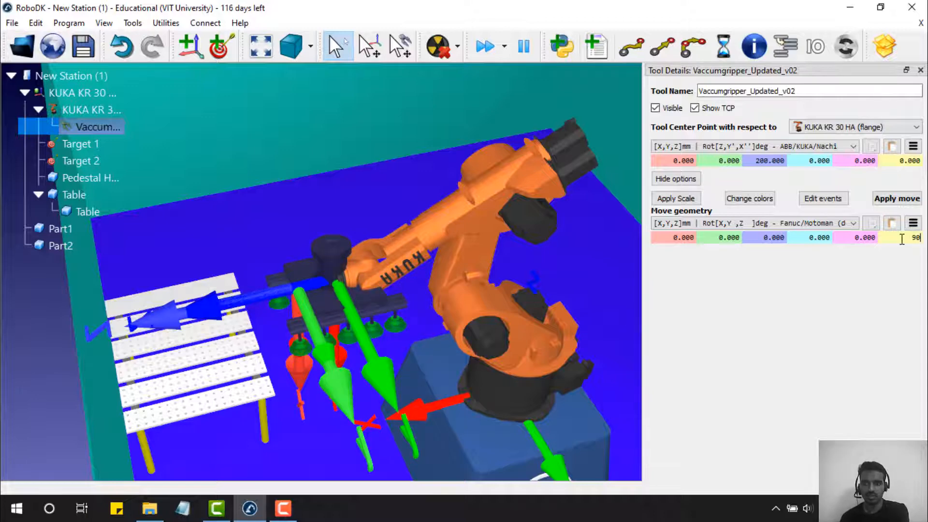
{"action": "key", "text": "Return"}
{"action": "scroll", "coordinate": [814, 242], "scroll_direction": "down", "scroll_amount": 6}
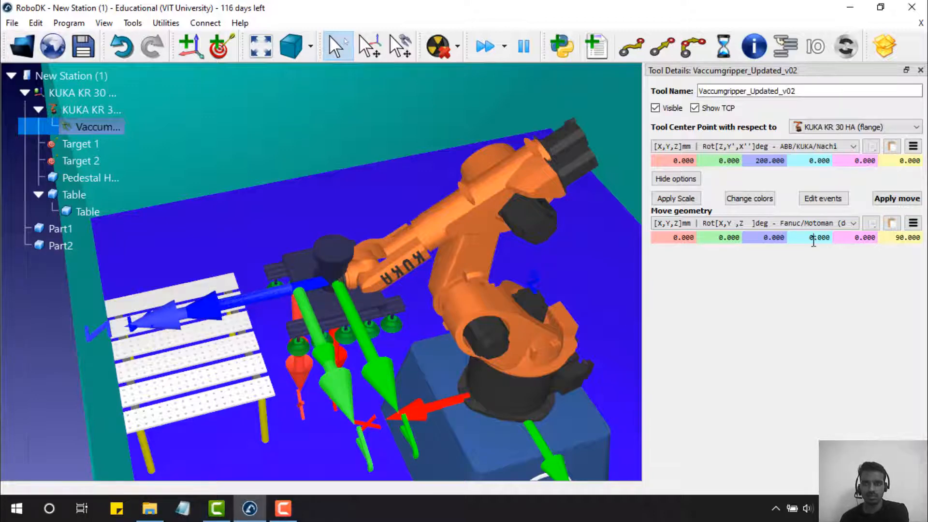
{"action": "scroll", "coordinate": [814, 241], "scroll_direction": "down", "scroll_amount": 19}
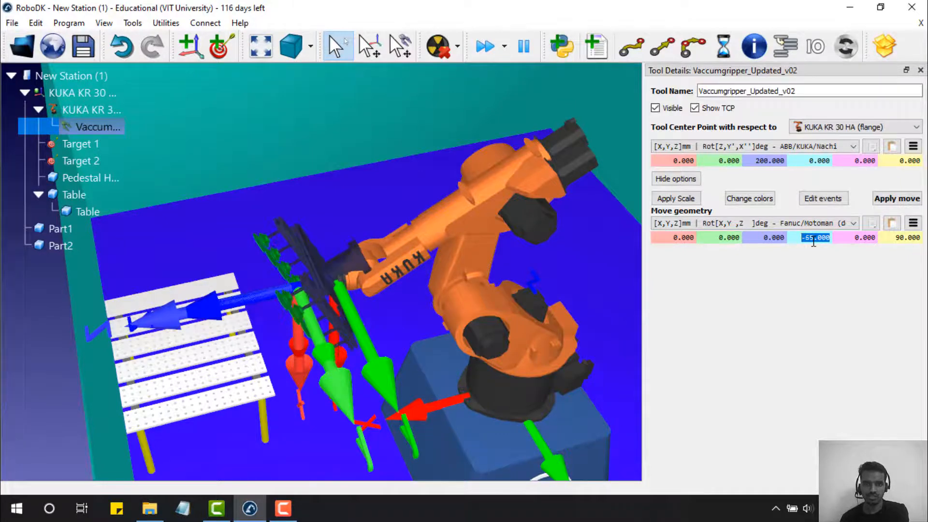
{"action": "scroll", "coordinate": [814, 242], "scroll_direction": "up", "scroll_amount": 5}
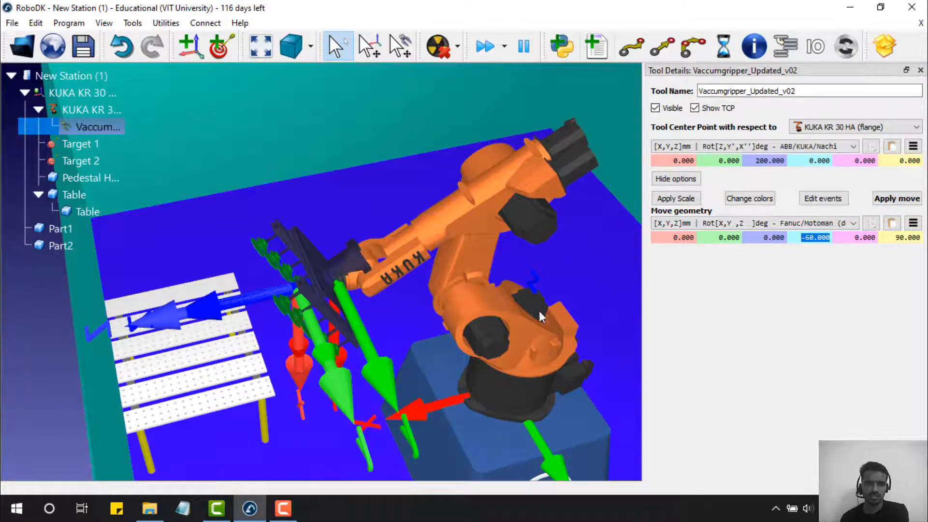
{"action": "left_click_drag", "start_coordinate": [539, 311], "coordinate": [467, 236]}
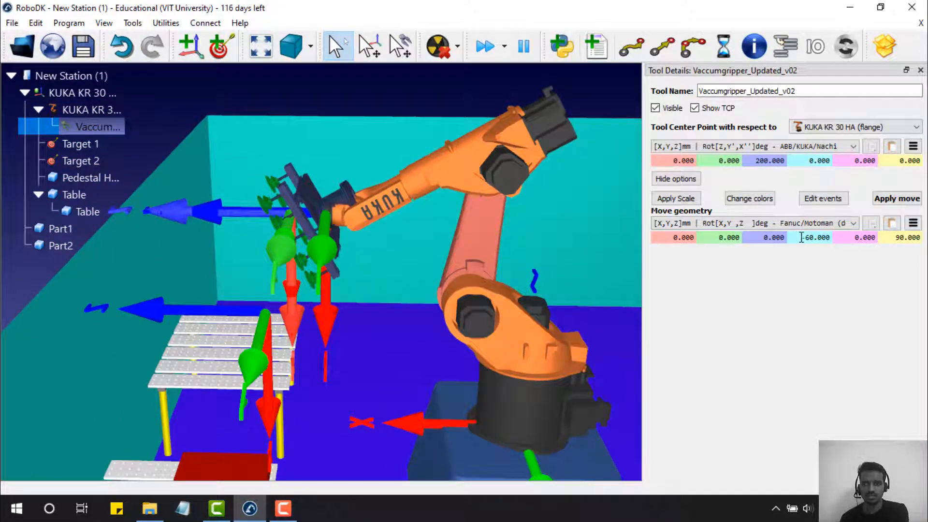
{"action": "scroll", "coordinate": [802, 237], "scroll_direction": "down", "scroll_amount": 20}
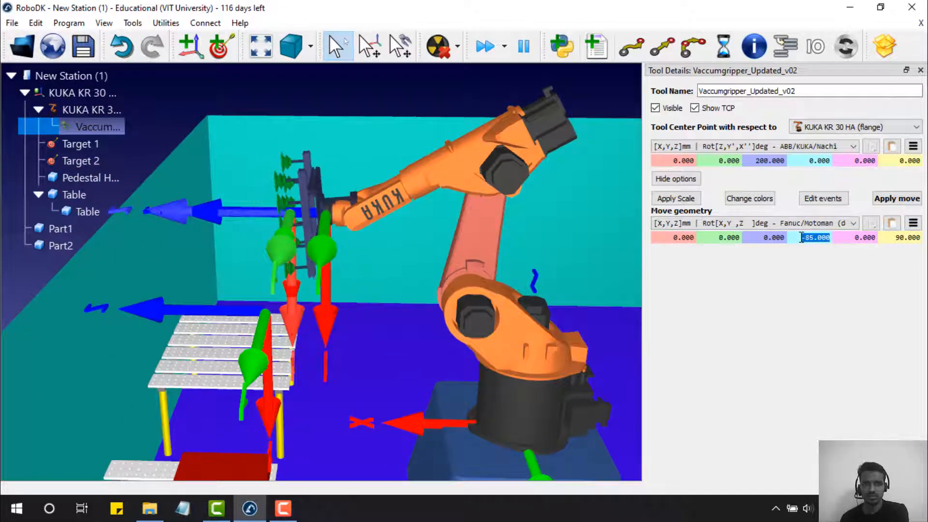
{"action": "scroll", "coordinate": [801, 238], "scroll_direction": "down", "scroll_amount": 5}
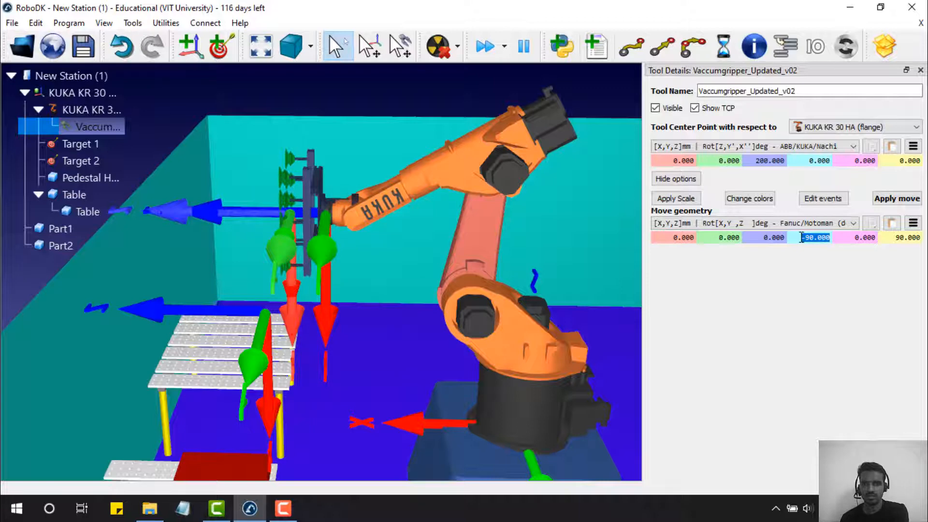
- Set the gripper geometry's X offset to 0
{"action": "left_click", "coordinate": [767, 236]}
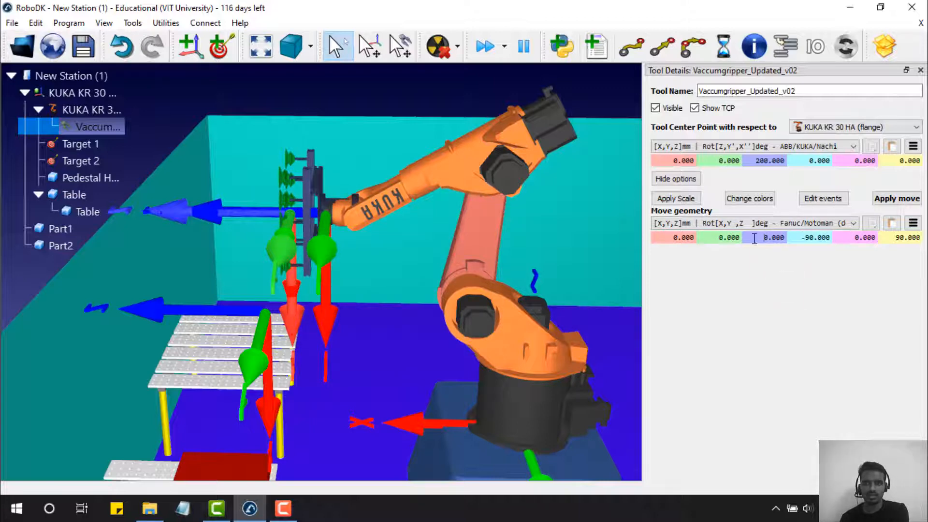
{"action": "double_click", "coordinate": [717, 237]}
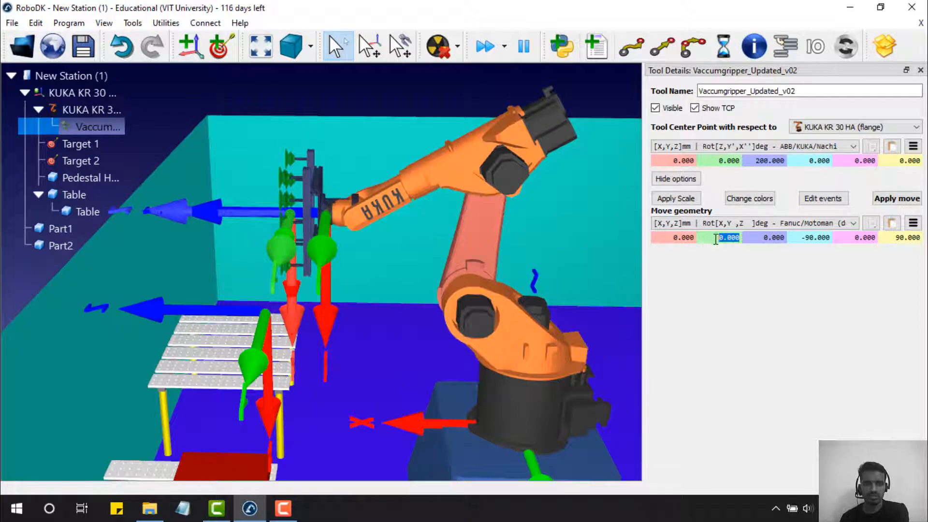
{"action": "double_click", "coordinate": [689, 238]}
{"action": "type", "text": "0"}
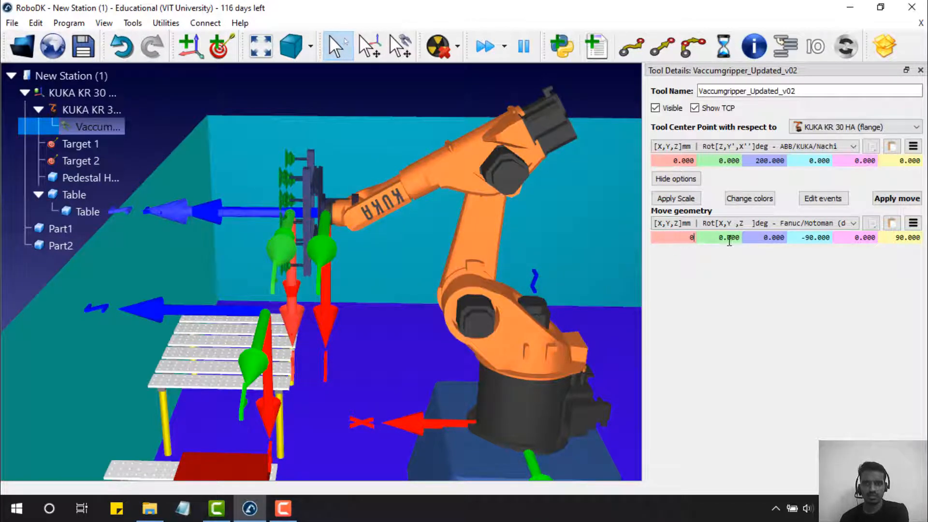
{"action": "scroll", "coordinate": [765, 238], "scroll_direction": "up", "scroll_amount": 16}
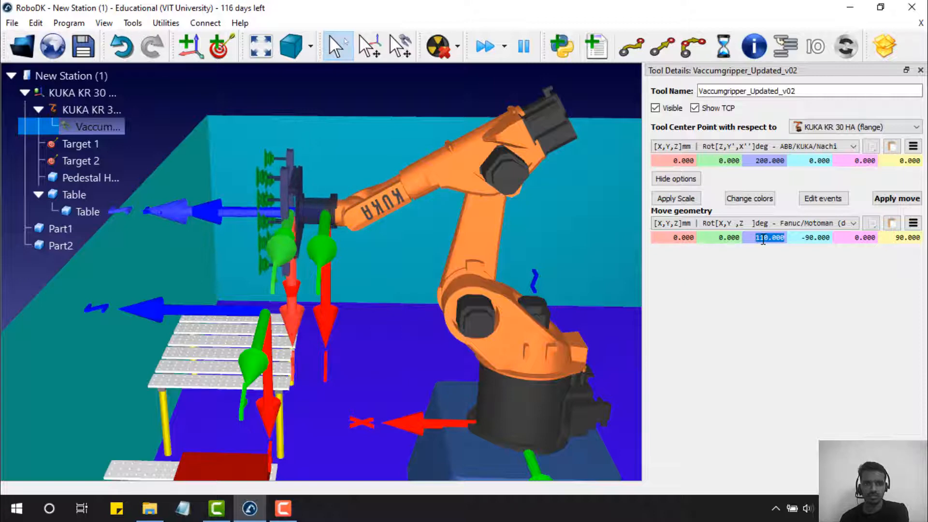
{"action": "scroll", "coordinate": [763, 240], "scroll_direction": "down", "scroll_amount": 1}
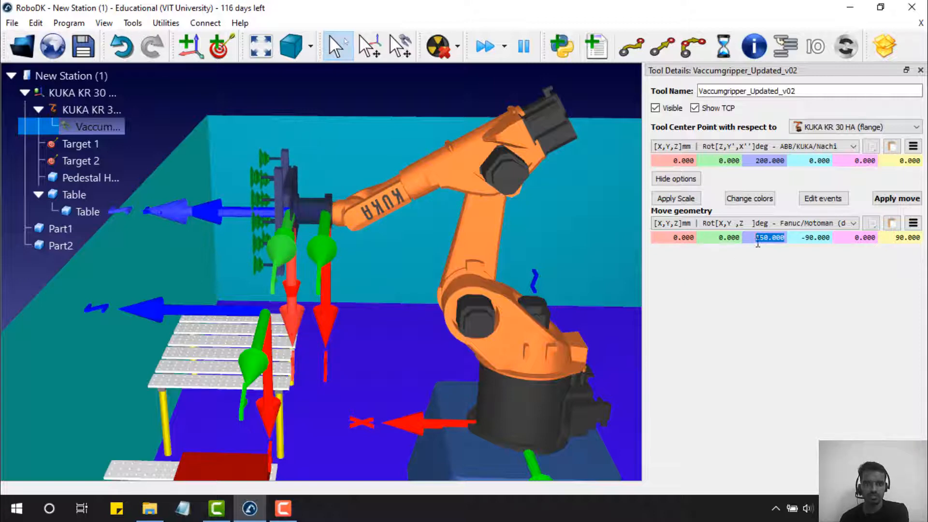
- Orbit and zoom the 3-D view to inspect the gripper's new 30 mm Y offset from several angles
{"action": "right_click_drag", "start_coordinate": [579, 274], "coordinate": [593, 288]}
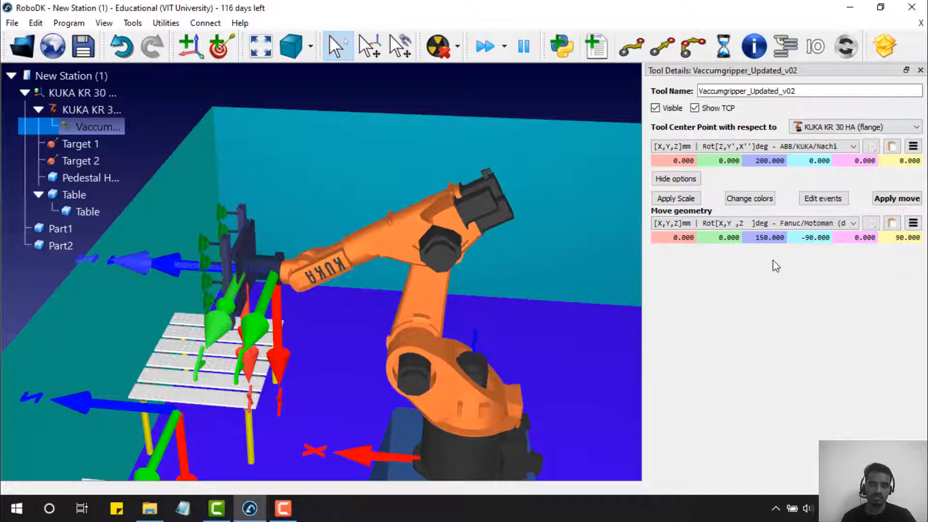
{"action": "scroll", "coordinate": [599, 283], "scroll_direction": "up", "scroll_amount": 3}
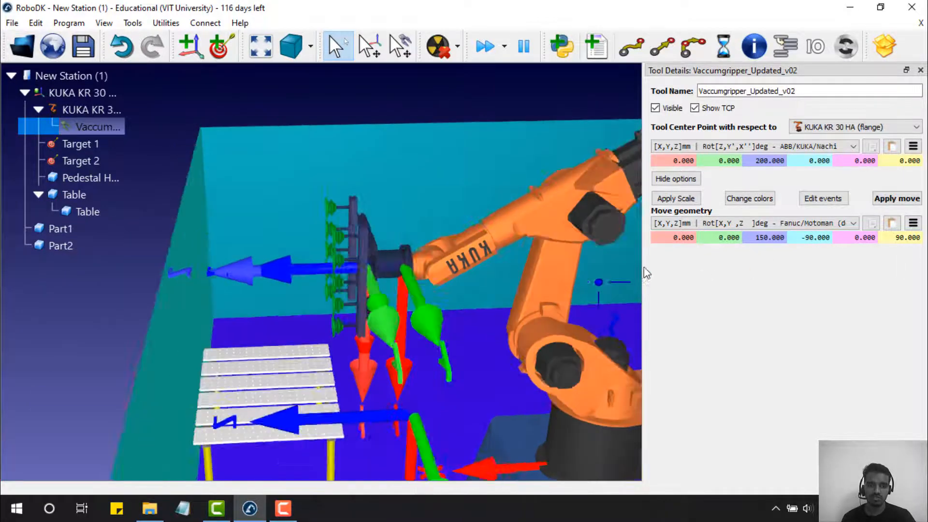
{"action": "right_click_drag", "start_coordinate": [644, 267], "coordinate": [407, 517]}
{"action": "right_click_drag", "start_coordinate": [359, 287], "coordinate": [361, 328]}
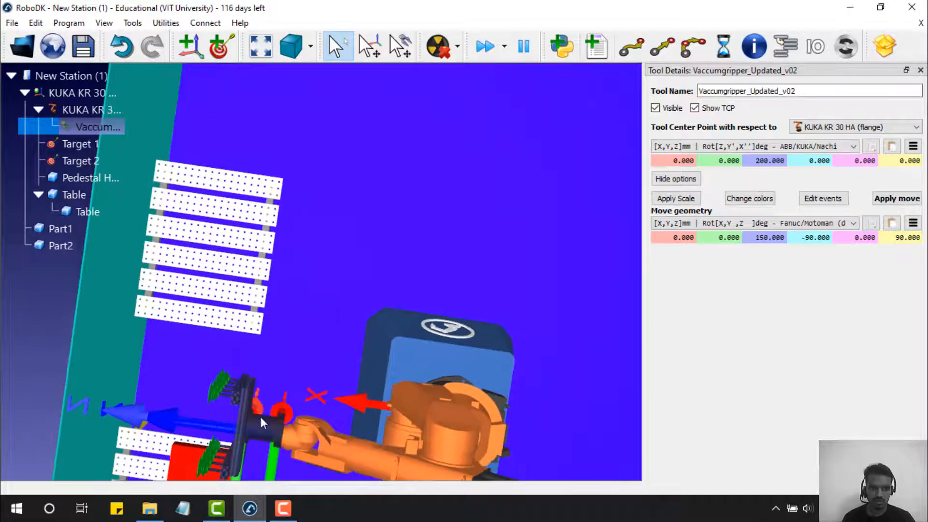
{"action": "scroll", "coordinate": [278, 447], "scroll_direction": "up", "scroll_amount": 8}
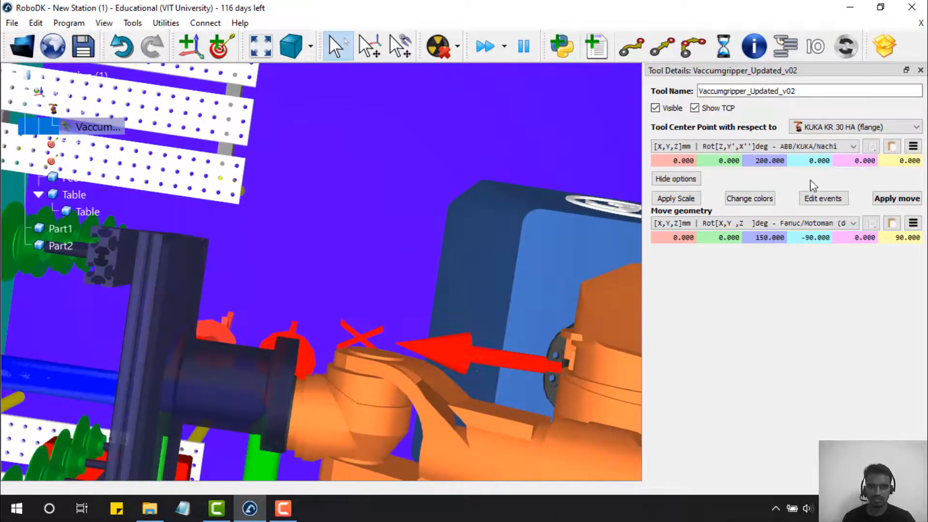
{"action": "scroll", "coordinate": [726, 240], "scroll_direction": "up", "scroll_amount": 20}
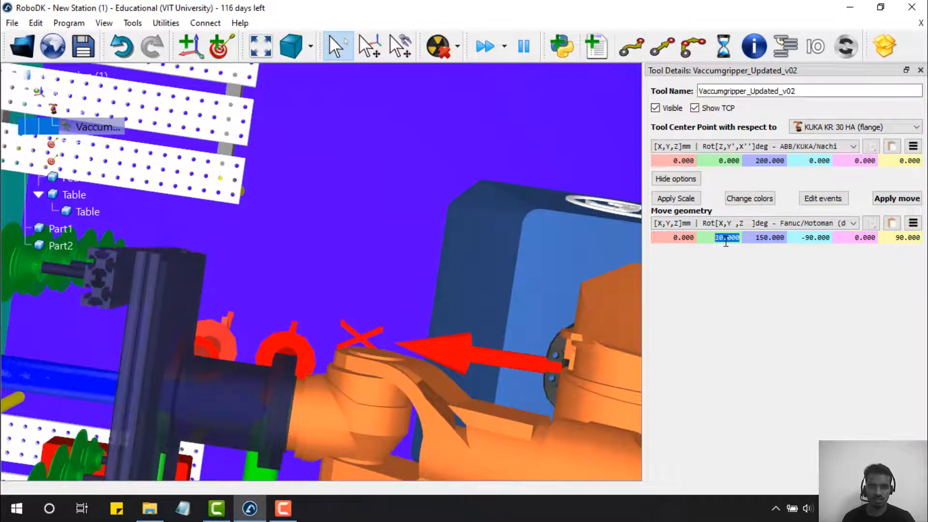
{"action": "scroll", "coordinate": [726, 240], "scroll_direction": "up", "scroll_amount": 10}
{"action": "scroll", "coordinate": [474, 291], "scroll_direction": "down", "scroll_amount": 6}
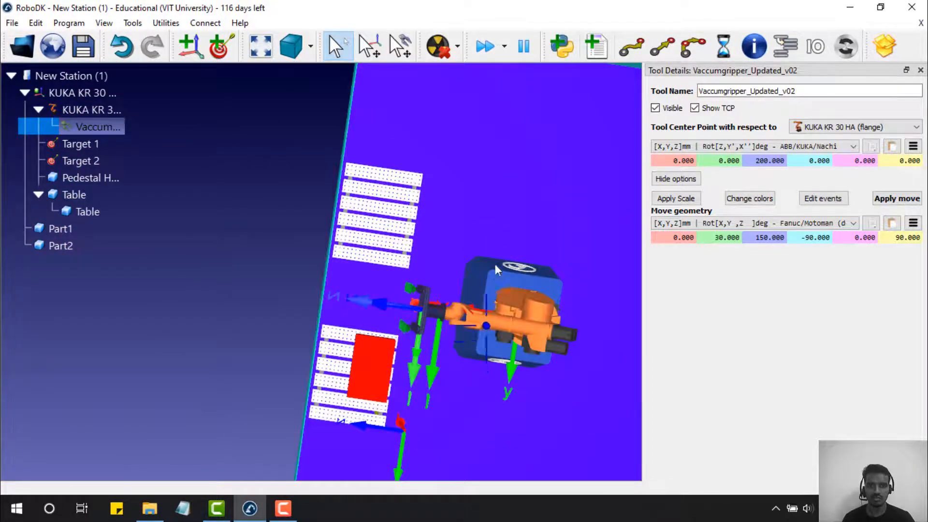
{"action": "left_click_drag", "start_coordinate": [496, 269], "coordinate": [516, 290]}
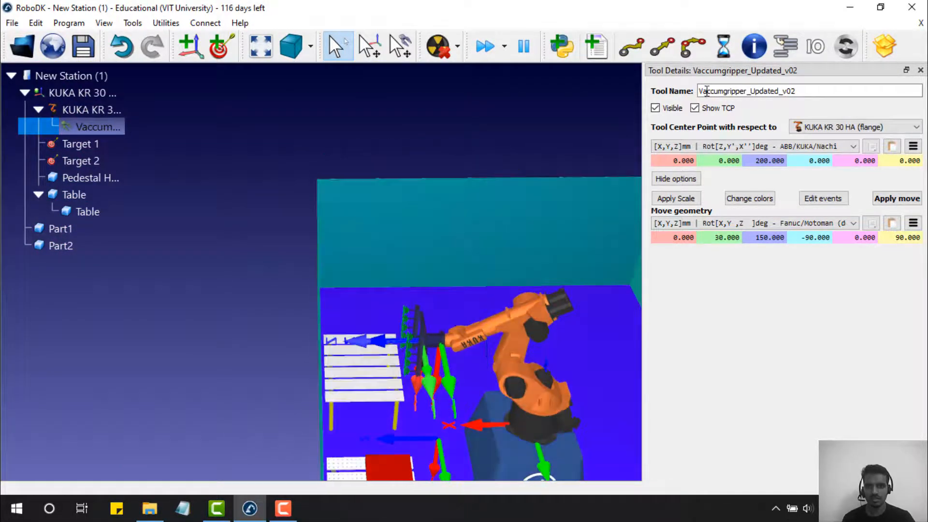
- Show the vacuum gripper's TCP, leave the gripper visible, and close its Tool Details
{"action": "left_click", "coordinate": [670, 109]}
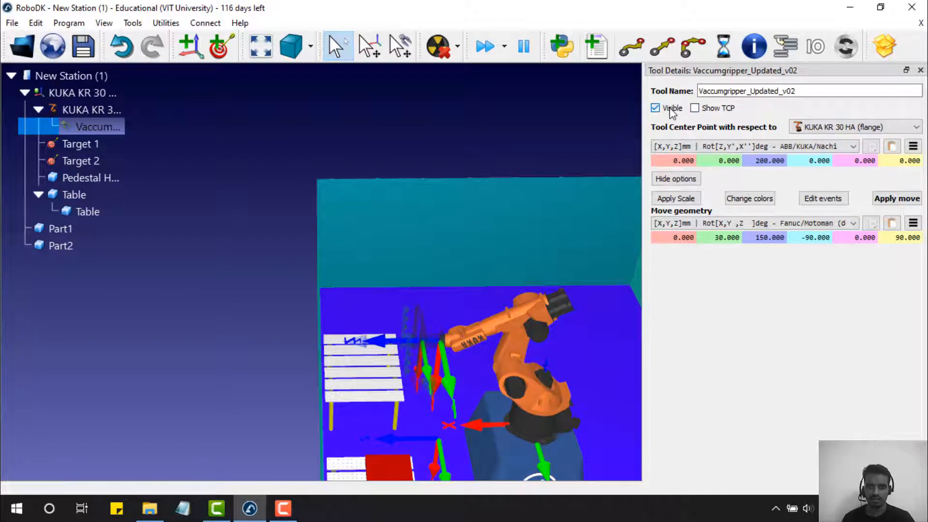
{"action": "left_click", "coordinate": [696, 109]}
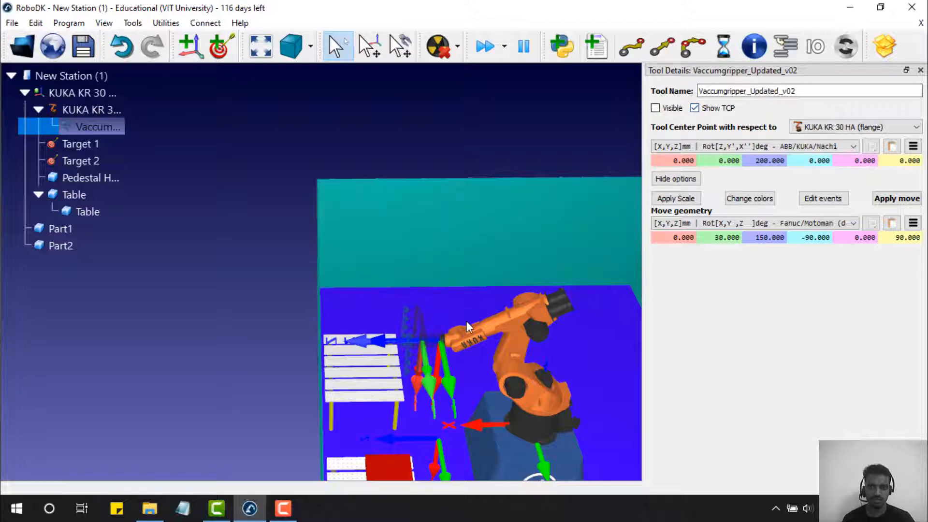
{"action": "left_click", "coordinate": [155, 291]}
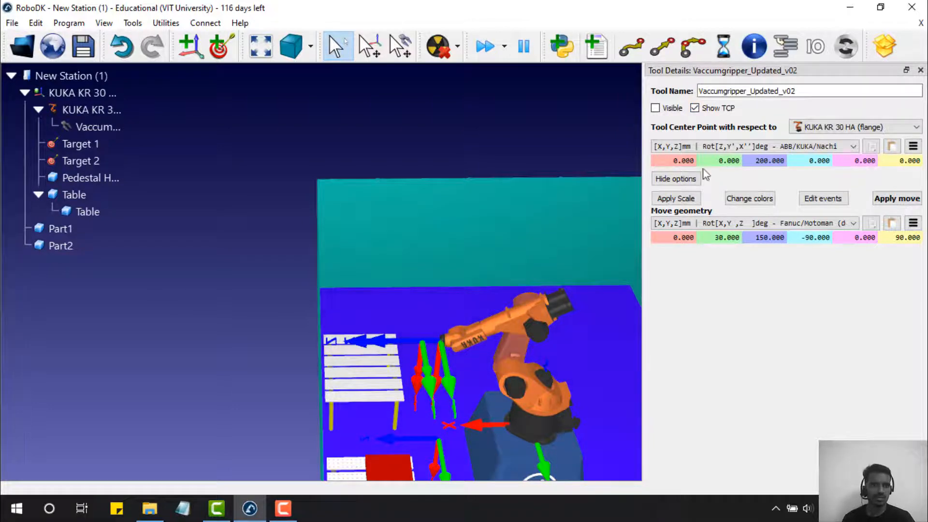
{"action": "left_click", "coordinate": [75, 128]}
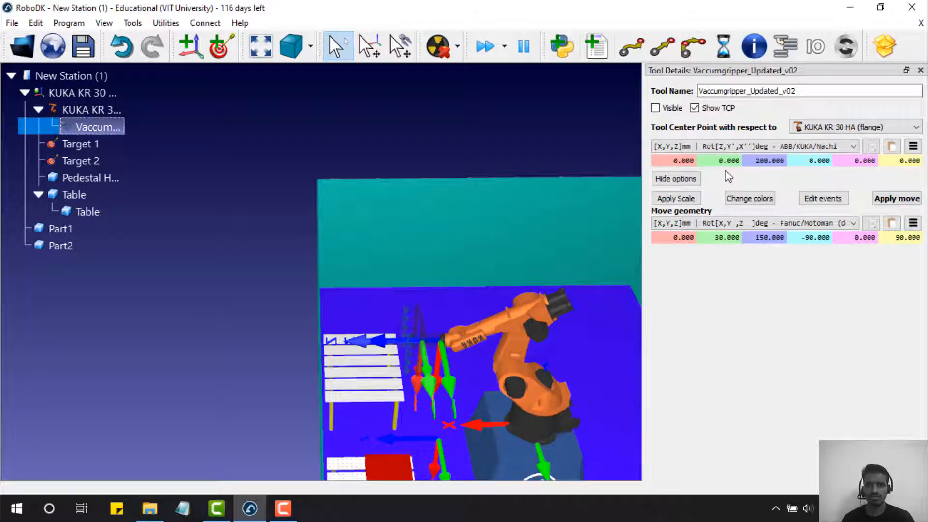
{"action": "left_click", "coordinate": [656, 108]}
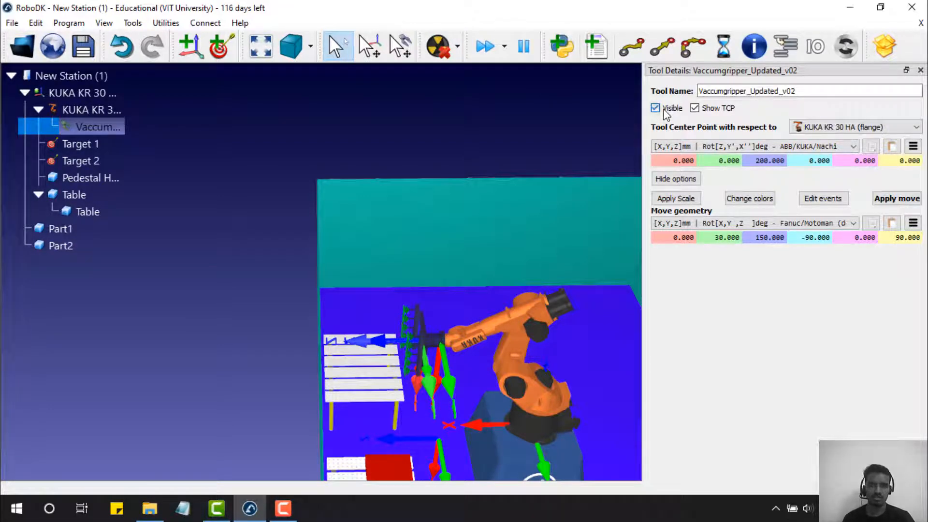
{"action": "left_click", "coordinate": [665, 110]}
{"action": "left_click", "coordinate": [664, 111]}
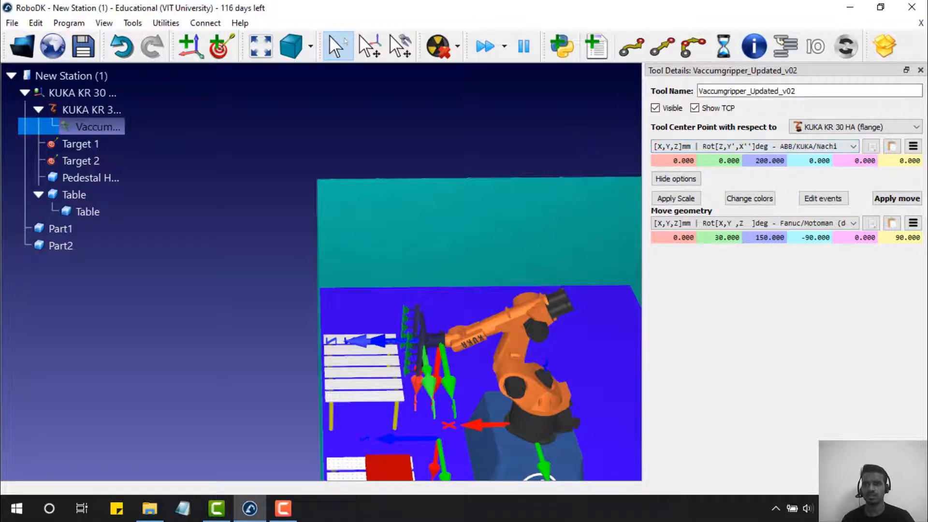
{"action": "left_click", "coordinate": [920, 70]}
{"action": "scroll", "coordinate": [803, 155], "scroll_direction": "down", "scroll_amount": 6}
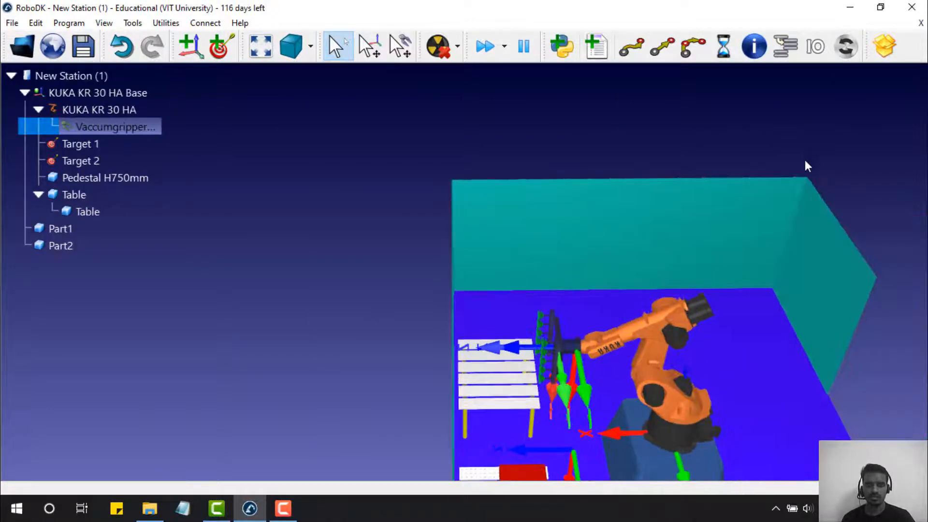
- Collapse the KUKA KR 30 HA Base branch and add a new reference frame, Frame 2
{"action": "scroll", "coordinate": [793, 268], "scroll_direction": "up", "scroll_amount": 6}
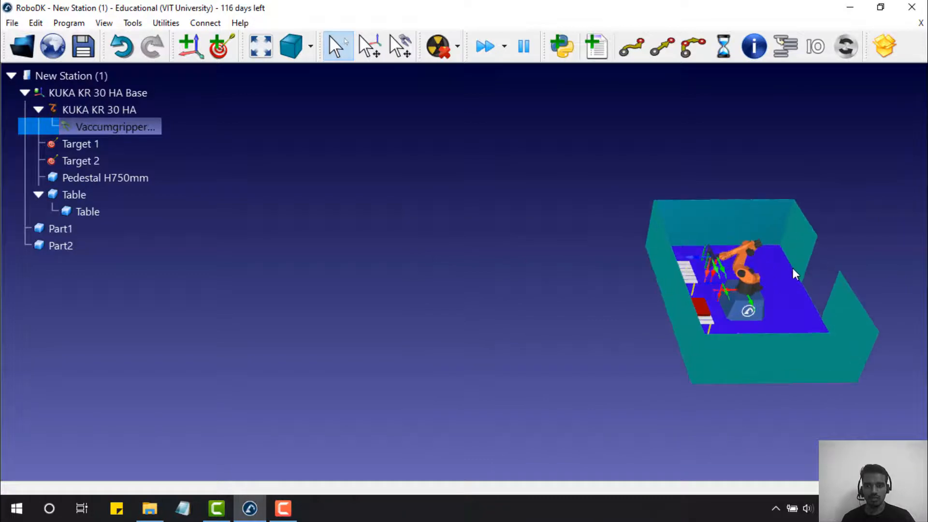
{"action": "left_click", "coordinate": [244, 295]}
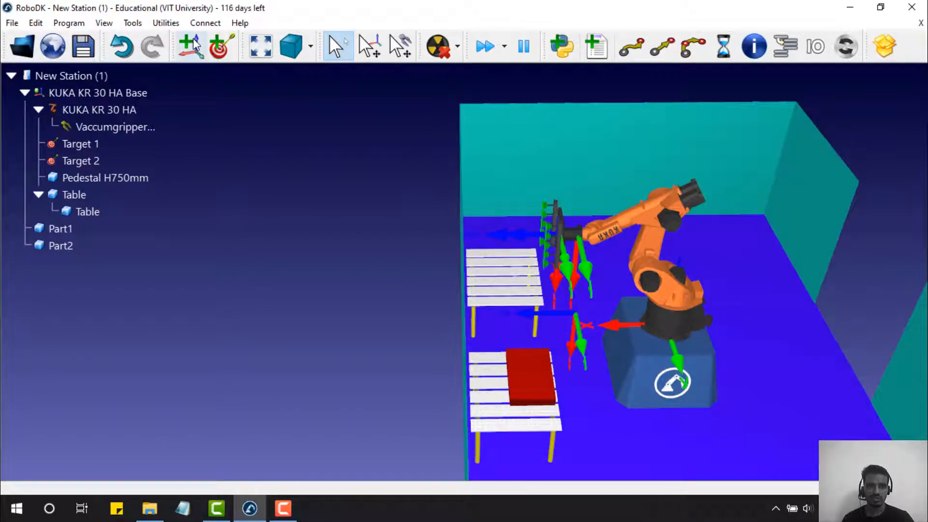
{"action": "left_click", "coordinate": [22, 94]}
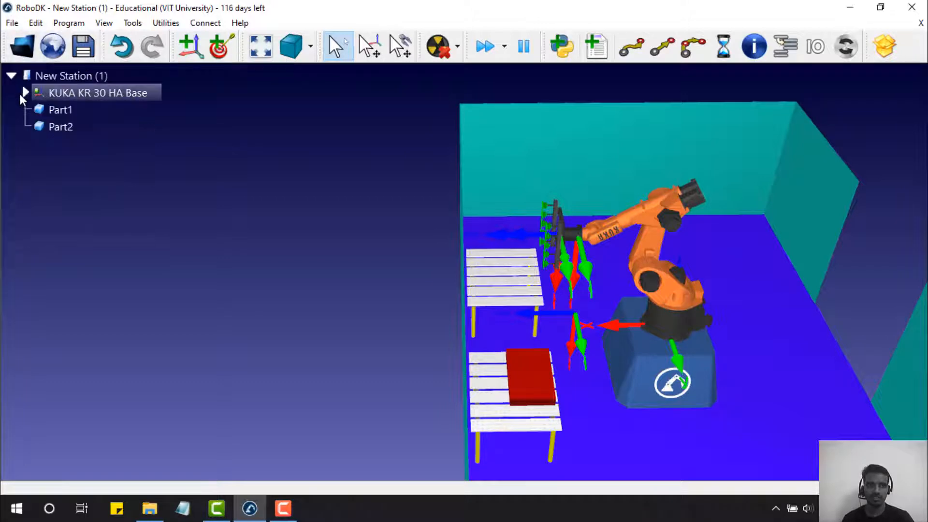
{"action": "left_click", "coordinate": [193, 49]}
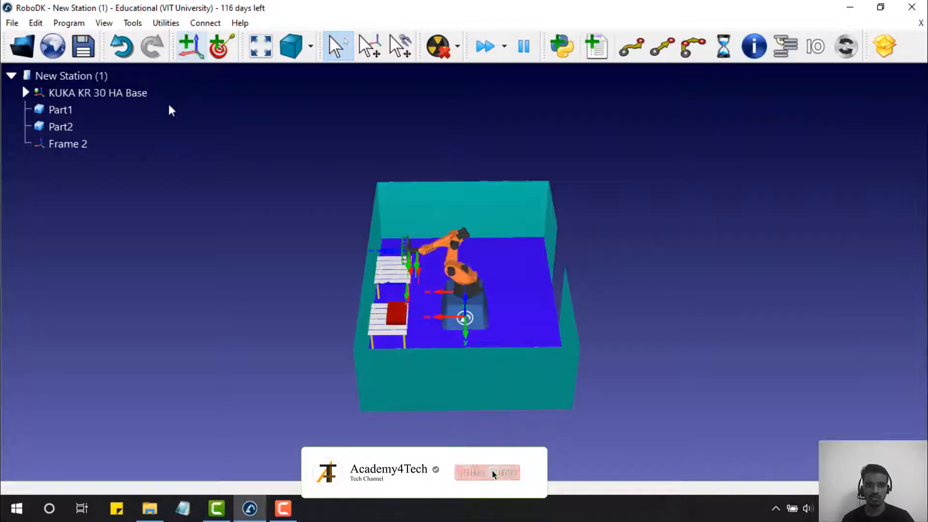
{"action": "scroll", "coordinate": [464, 311], "scroll_direction": "down", "scroll_amount": 5}
{"action": "scroll", "coordinate": [463, 309], "scroll_direction": "up", "scroll_amount": 5}
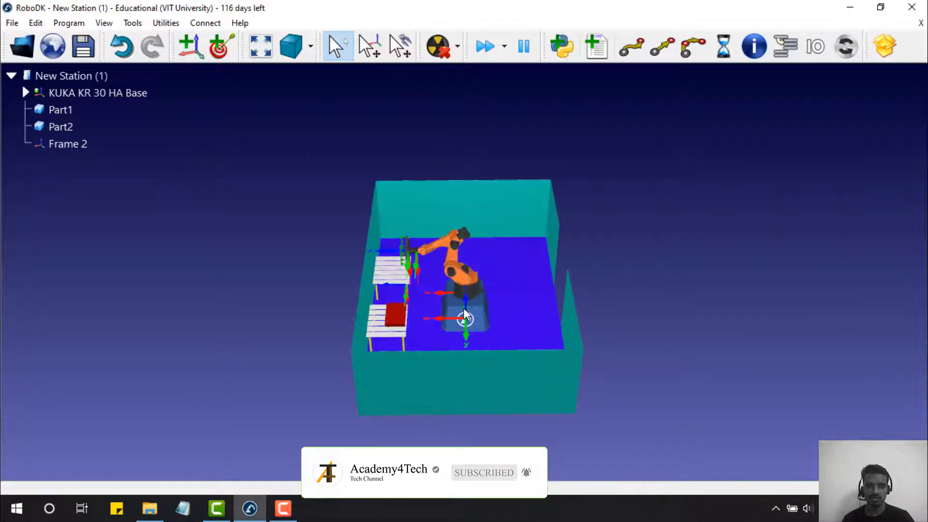
{"action": "scroll", "coordinate": [463, 309], "scroll_direction": "up", "scroll_amount": 5}
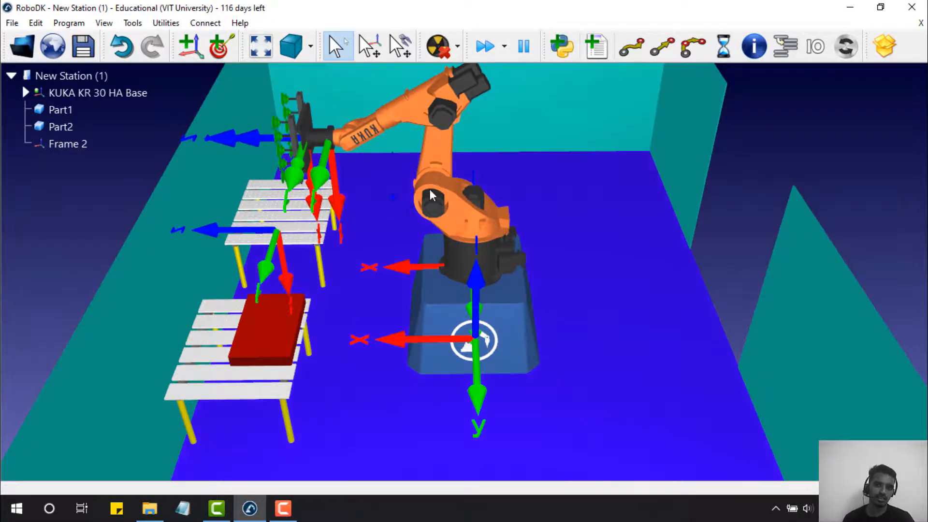
- Drag the robot's tool frame in the 3-D view to move the arm into a new pose
{"action": "right_click_drag", "start_coordinate": [430, 190], "coordinate": [467, 236]}
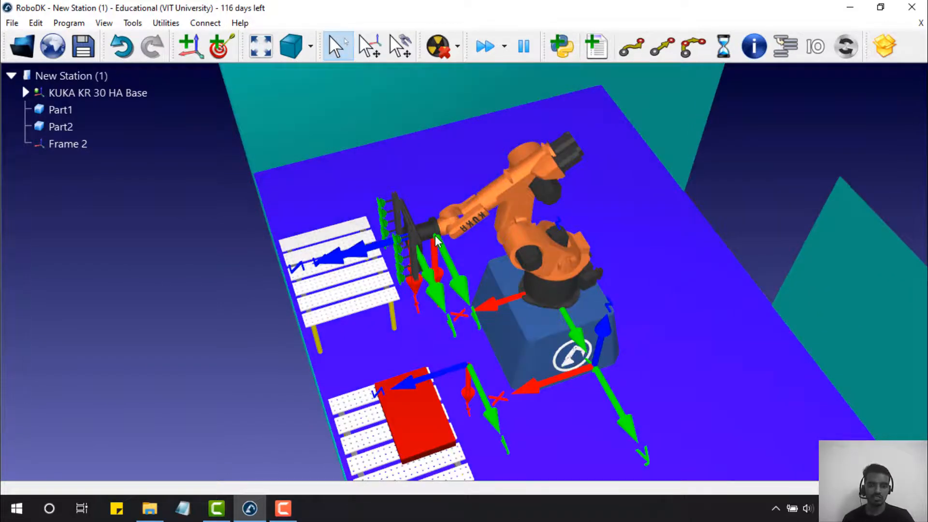
{"action": "key", "text": "alt"}
{"action": "mouse_move", "coordinate": [448, 262]}
{"action": "left_mouse_down", "text": "alt"}
{"action": "mouse_move", "coordinate": [504, 317]}
{"action": "mouse_move", "coordinate": [471, 248]}
{"action": "mouse_move", "coordinate": [387, 165]}
{"action": "mouse_move", "coordinate": [421, 232]}
{"action": "mouse_move", "coordinate": [455, 258]}
{"action": "mouse_move", "coordinate": [446, 241]}
{"action": "mouse_move", "coordinate": [461, 272]}
{"action": "left_mouse_up", "text": "alt"}
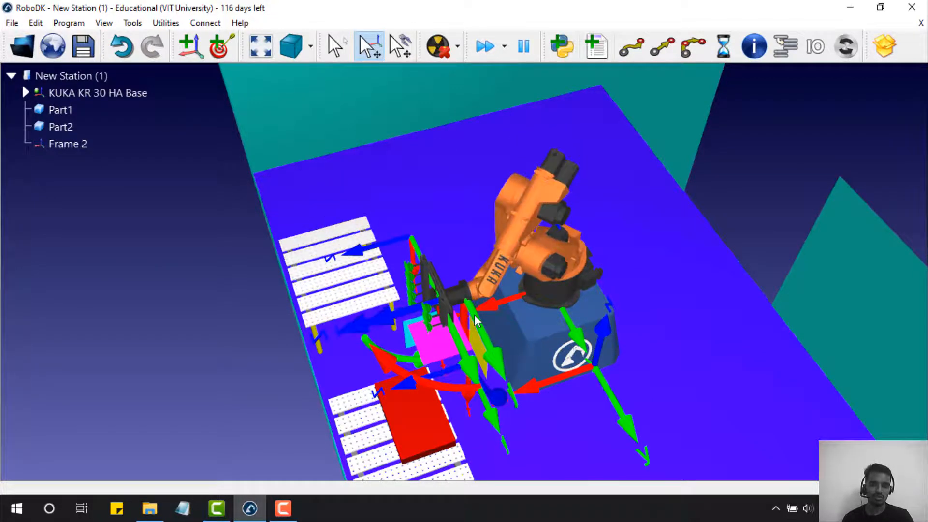
{"action": "left_click", "coordinate": [544, 245]}
- Jog the KUKA KR 30 HA along Cartesian axes and joints θ1, θ2, θ5, θ6
{"action": "double_click", "coordinate": [544, 241]}
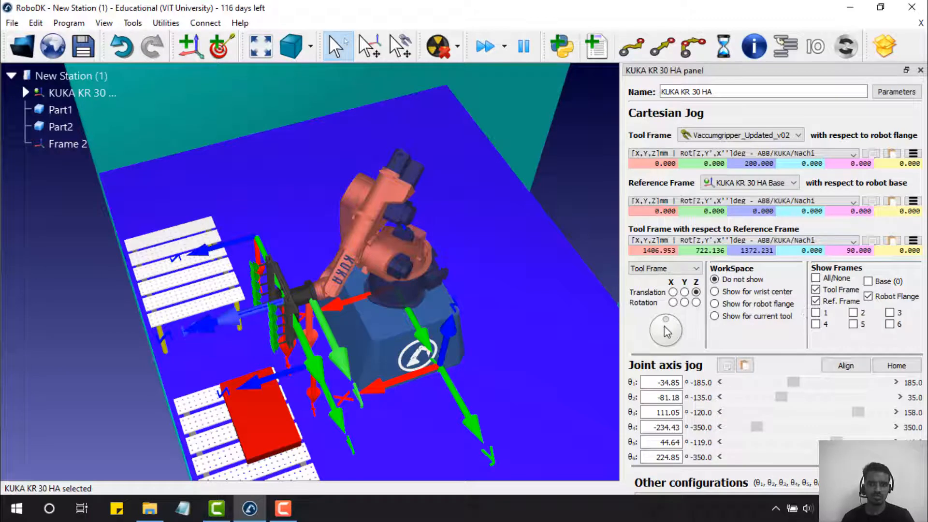
{"action": "mouse_move", "coordinate": [669, 320]}
{"action": "left_mouse_down"}
{"action": "mouse_move", "coordinate": [654, 325]}
{"action": "mouse_move", "coordinate": [672, 320]}
{"action": "mouse_move", "coordinate": [661, 342]}
{"action": "mouse_move", "coordinate": [677, 331]}
{"action": "mouse_move", "coordinate": [661, 334]}
{"action": "mouse_move", "coordinate": [667, 323]}
{"action": "left_mouse_up"}
{"action": "left_click", "coordinate": [684, 292]}
{"action": "left_click", "coordinate": [673, 292]}
{"action": "left_click", "coordinate": [673, 302]}
{"action": "mouse_move", "coordinate": [669, 346]}
{"action": "left_mouse_down"}
{"action": "mouse_move", "coordinate": [675, 325]}
{"action": "mouse_move", "coordinate": [703, 309]}
{"action": "mouse_move", "coordinate": [660, 339]}
{"action": "left_mouse_up"}
{"action": "mouse_move", "coordinate": [803, 383]}
{"action": "left_mouse_down"}
{"action": "mouse_move", "coordinate": [781, 390]}
{"action": "mouse_move", "coordinate": [801, 388]}
{"action": "left_mouse_up"}
{"action": "left_click_drag", "start_coordinate": [801, 404], "coordinate": [799, 453]}
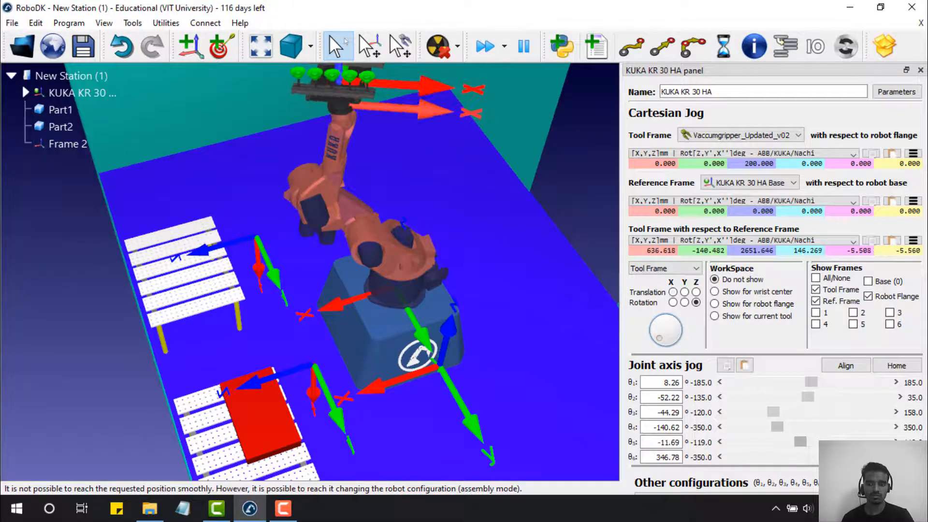
{"action": "left_click_drag", "start_coordinate": [884, 457], "coordinate": [855, 456]}
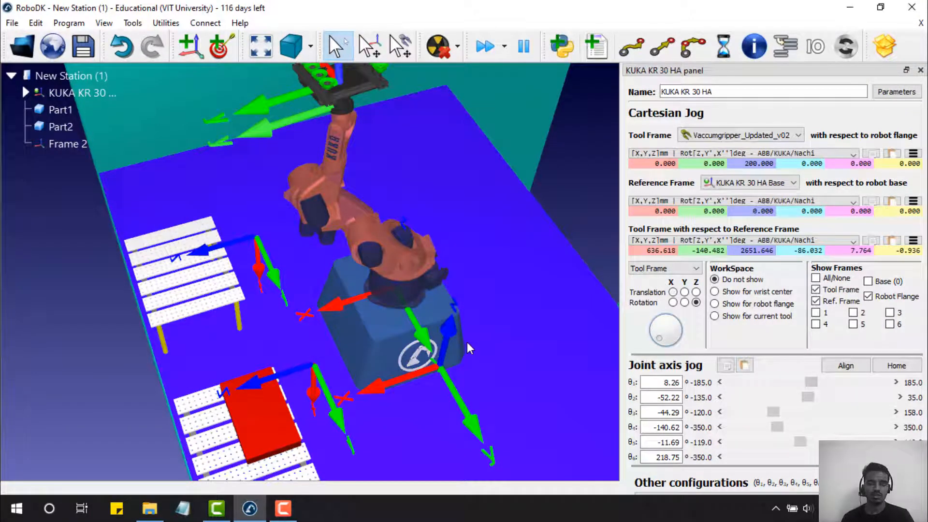
- Close the robot jog panel and select Frame 2 in the station tree
{"action": "left_click_drag", "start_coordinate": [481, 340], "coordinate": [419, 295]}
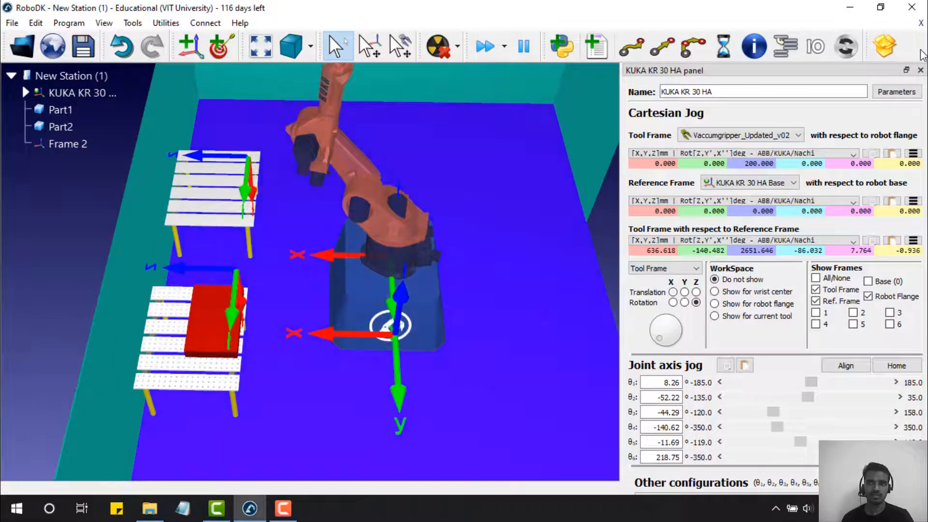
{"action": "left_click", "coordinate": [921, 70]}
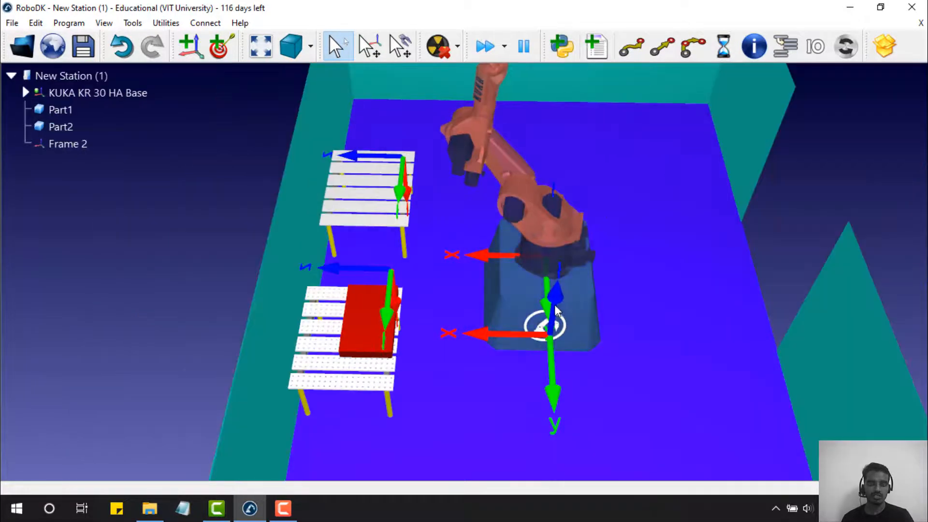
{"action": "scroll", "coordinate": [546, 321], "scroll_direction": "up", "scroll_amount": 3}
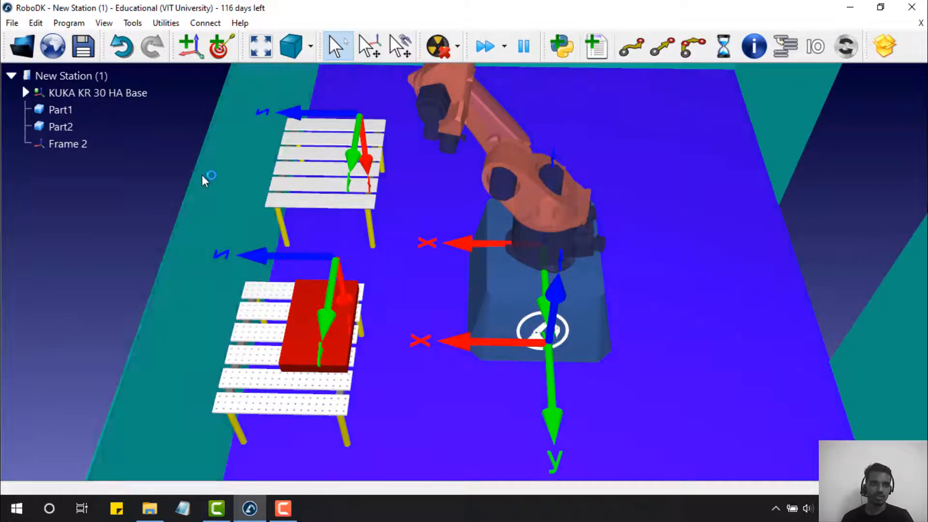
{"action": "left_click", "coordinate": [70, 145]}
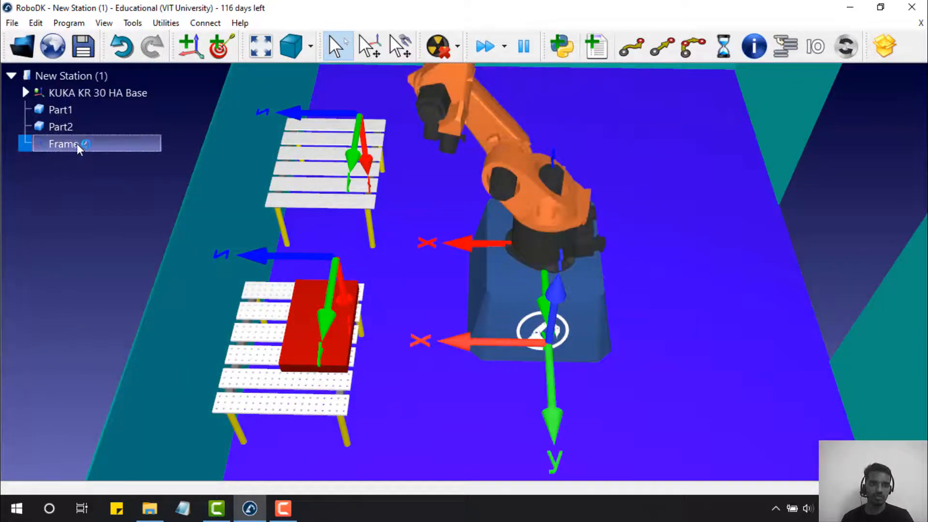
- Make Frame 2 the active reference frame
{"action": "right_click", "coordinate": [77, 144]}
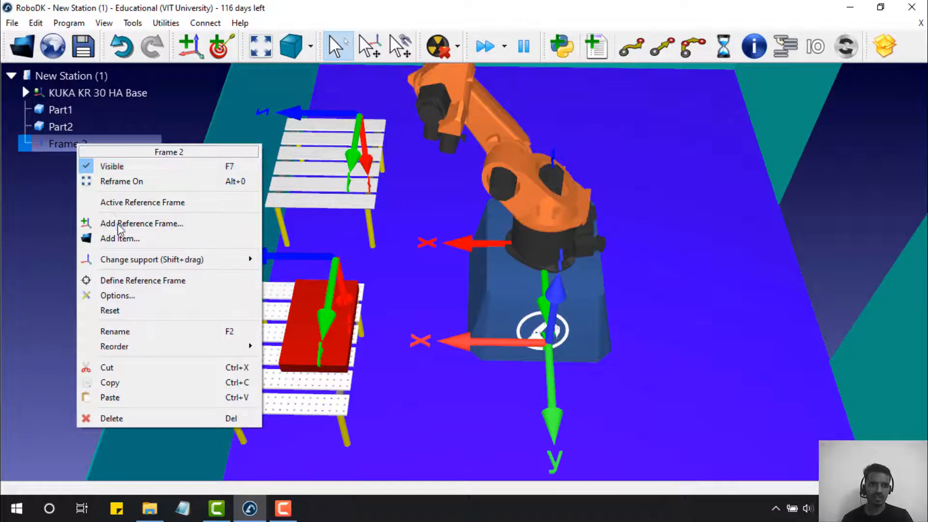
{"action": "left_click", "coordinate": [124, 205]}
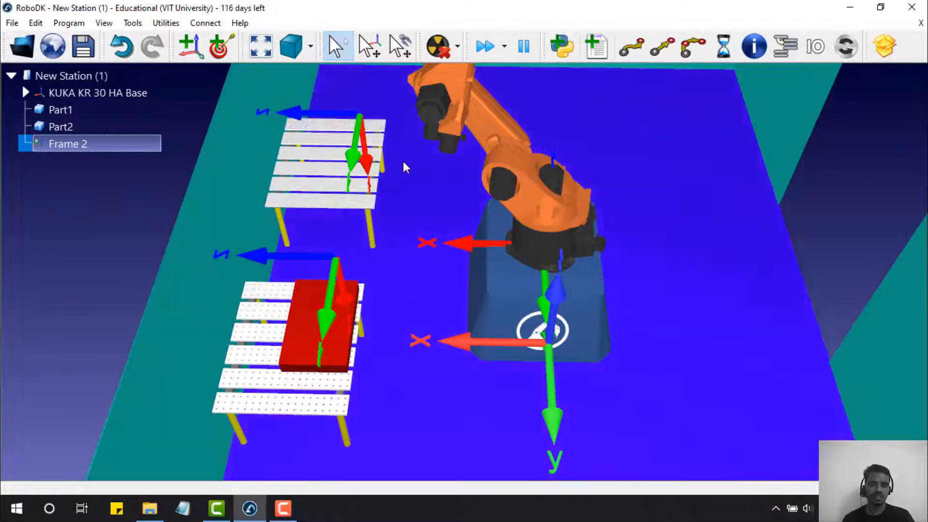
{"action": "scroll", "coordinate": [403, 162], "scroll_direction": "up", "scroll_amount": 5}
{"action": "scroll", "coordinate": [403, 161], "scroll_direction": "down", "scroll_amount": 8}
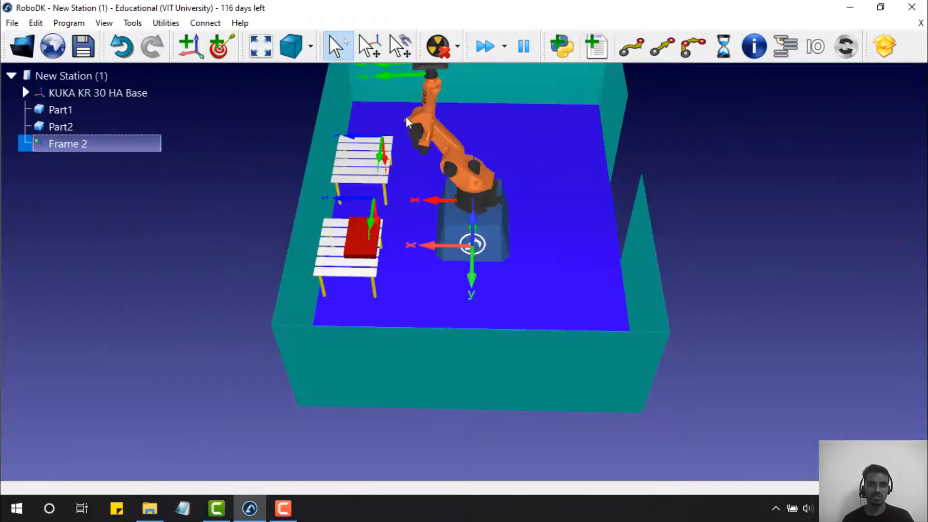
{"action": "scroll", "coordinate": [407, 120], "scroll_direction": "down", "scroll_amount": 4}
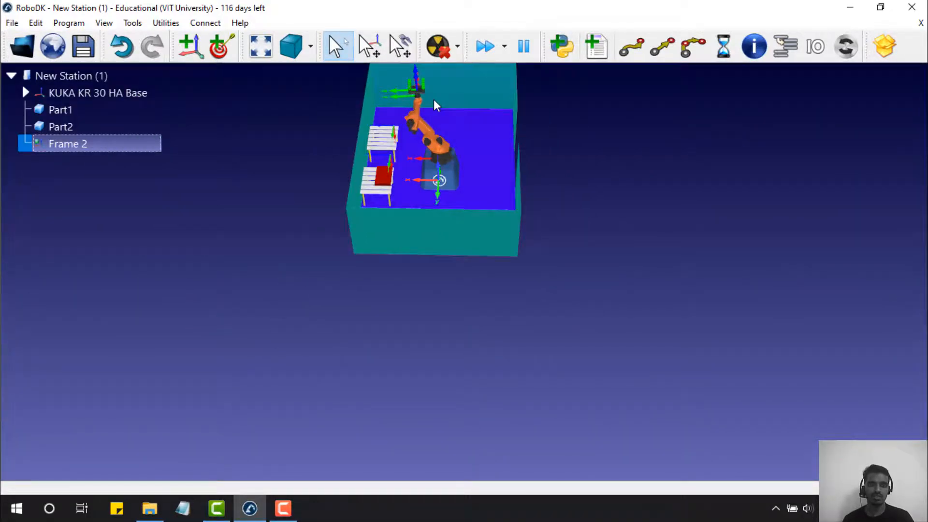
{"action": "scroll", "coordinate": [428, 100], "scroll_direction": "up", "scroll_amount": 6}
- Drag the robot tool handle to pull the arm up toward the upper table
{"action": "left_click", "coordinate": [394, 112]}
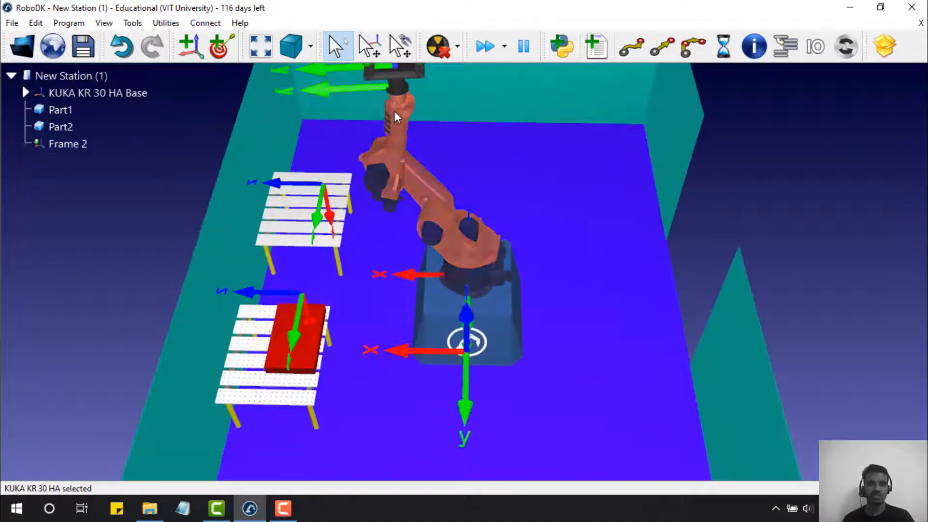
{"action": "scroll", "coordinate": [387, 107], "scroll_direction": "down", "scroll_amount": 2}
{"action": "scroll", "coordinate": [382, 103], "scroll_direction": "up", "scroll_amount": 2}
{"action": "scroll", "coordinate": [382, 102], "scroll_direction": "down", "scroll_amount": 5}
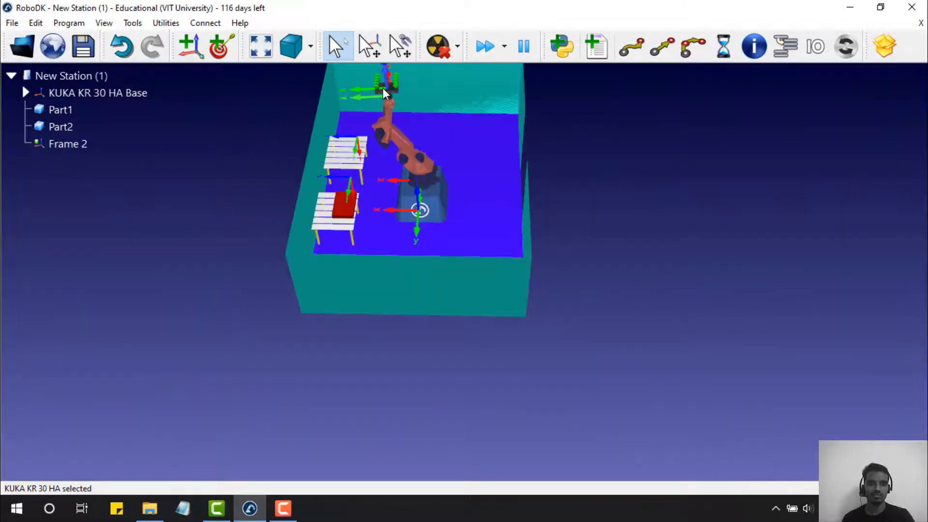
{"action": "left_click", "coordinate": [383, 89]}
{"action": "left_click", "coordinate": [386, 115]}
{"action": "key", "text": "alt"}
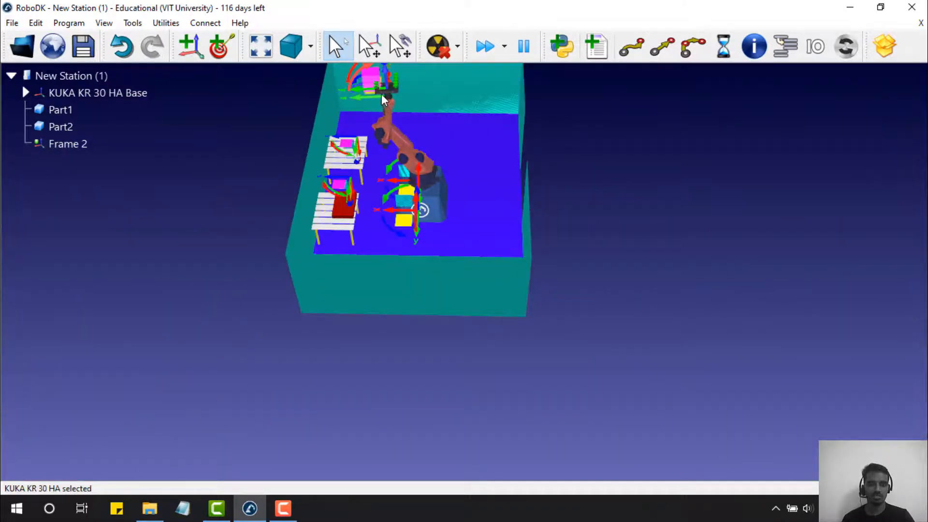
{"action": "left_click", "coordinate": [369, 46]}
{"action": "left_click_drag", "start_coordinate": [358, 95], "coordinate": [351, 138]}
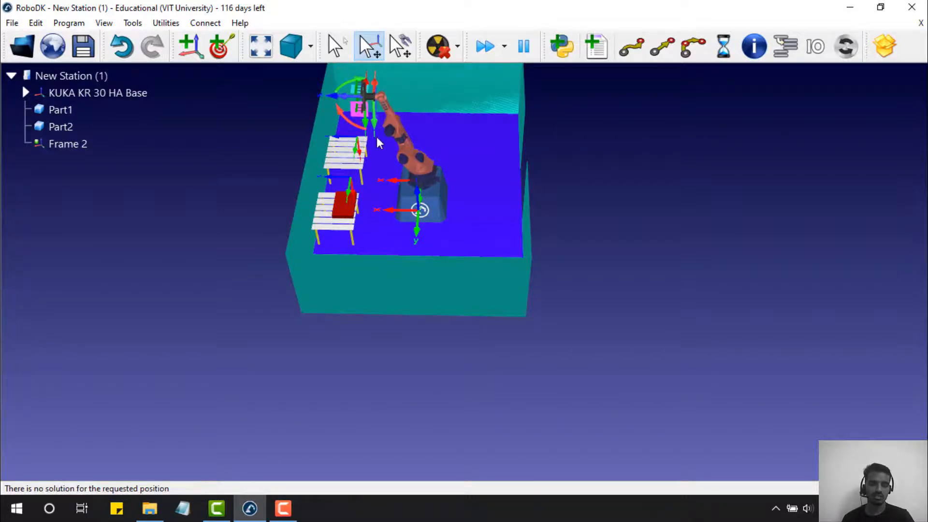
{"action": "left_click", "coordinate": [349, 106]}
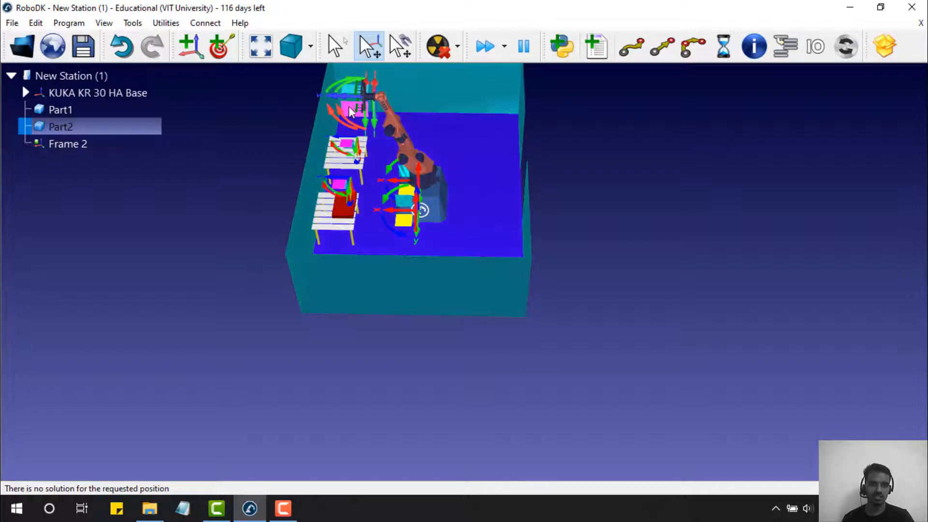
- Lower the arm with joint θ2, then teach a target under Frame 2 named Home
{"action": "double_click", "coordinate": [378, 103]}
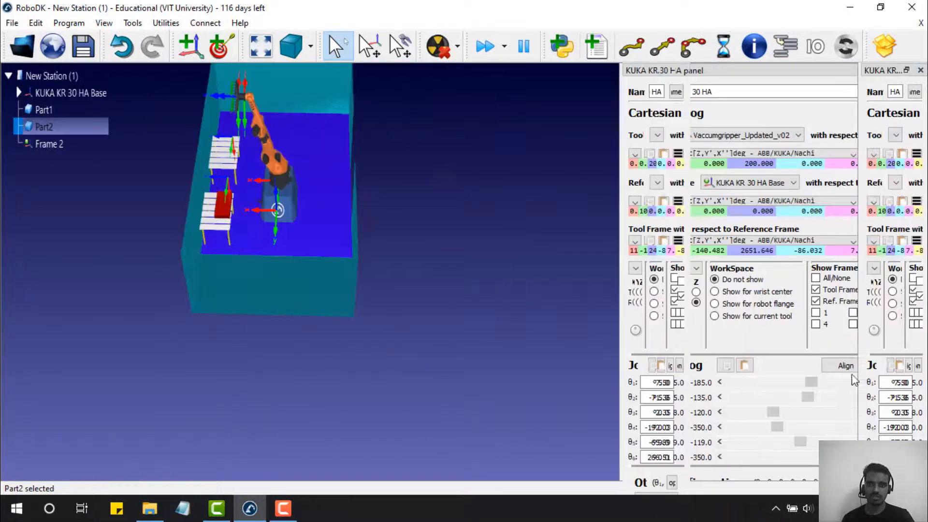
{"action": "mouse_move", "coordinate": [803, 402]}
{"action": "left_mouse_down"}
{"action": "mouse_move", "coordinate": [839, 407]}
{"action": "mouse_move", "coordinate": [828, 390]}
{"action": "mouse_move", "coordinate": [814, 396]}
{"action": "mouse_move", "coordinate": [821, 416]}
{"action": "mouse_move", "coordinate": [828, 414]}
{"action": "mouse_move", "coordinate": [831, 404]}
{"action": "mouse_move", "coordinate": [812, 402]}
{"action": "left_mouse_up"}
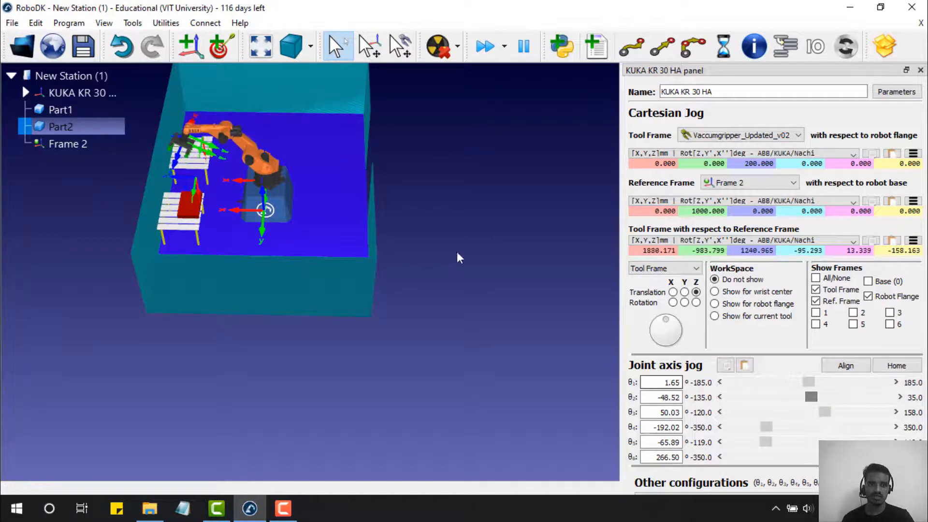
{"action": "left_click", "coordinate": [85, 144]}
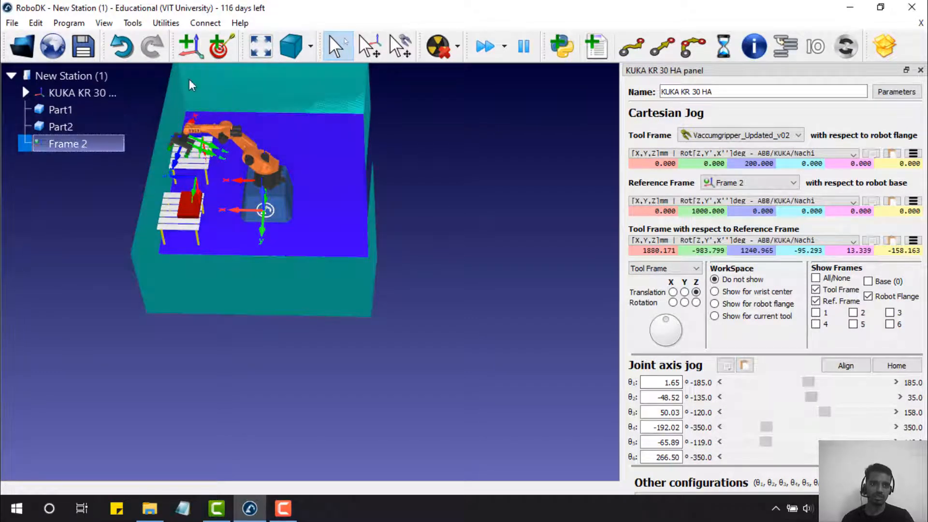
{"action": "left_click", "coordinate": [221, 53]}
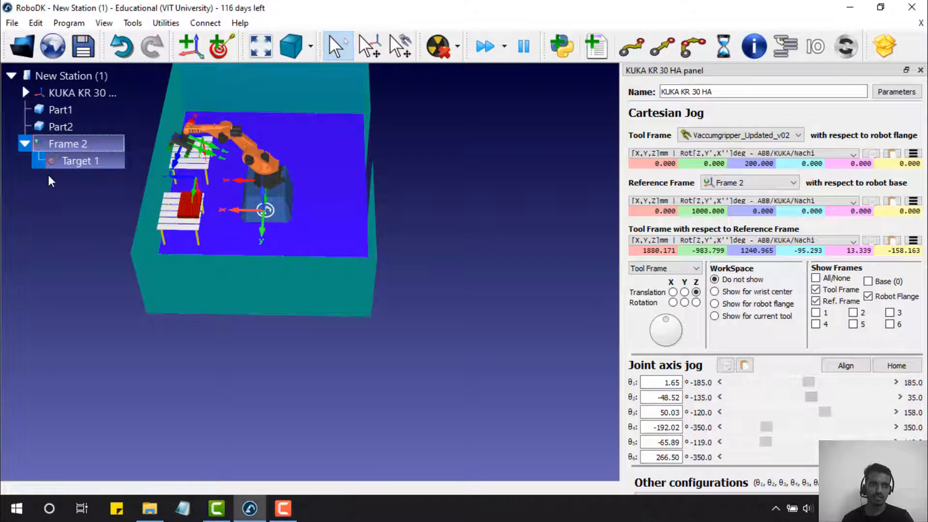
{"action": "left_click", "coordinate": [82, 163]}
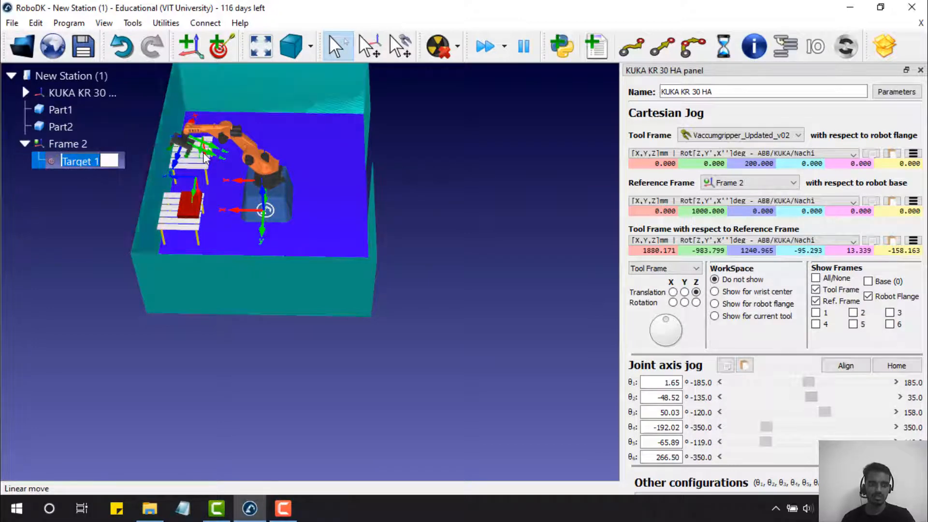
{"action": "type", "text": "Home"}
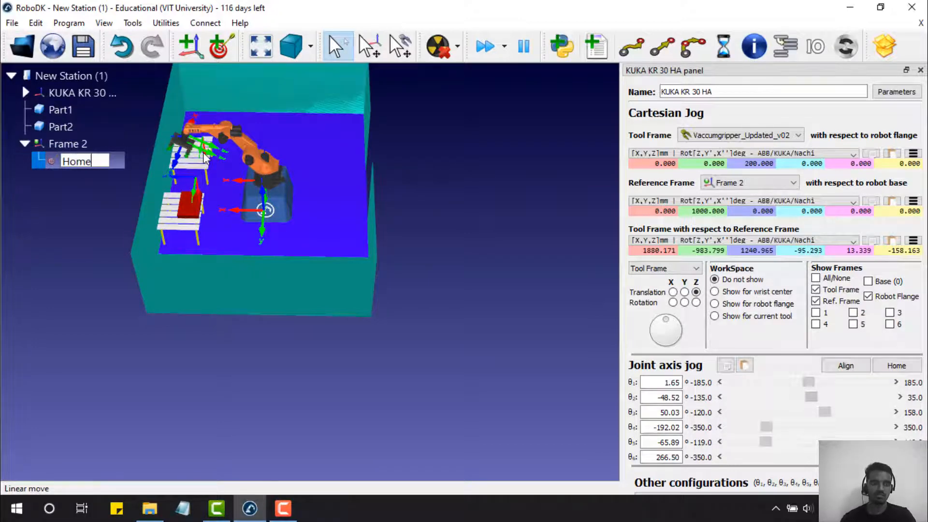
{"action": "left_click", "coordinate": [77, 222]}
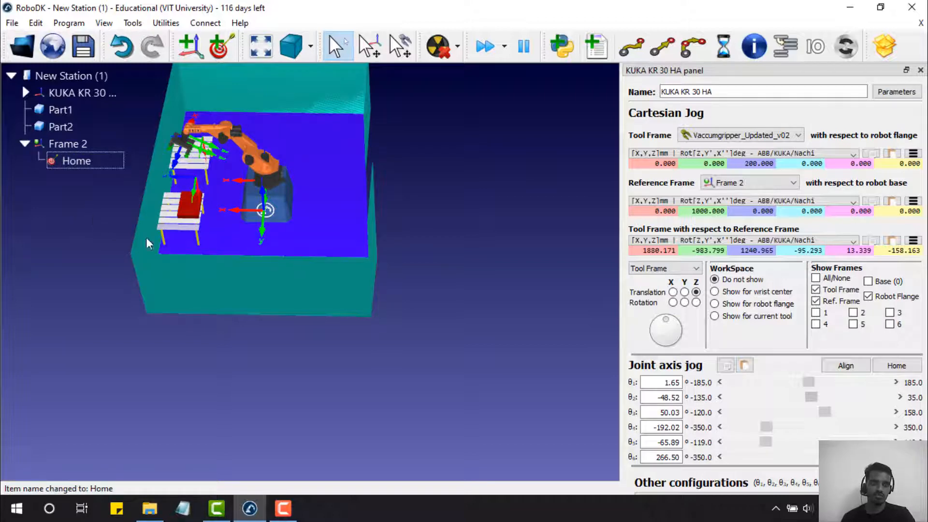
{"action": "left_click_drag", "start_coordinate": [428, 249], "coordinate": [449, 249]}
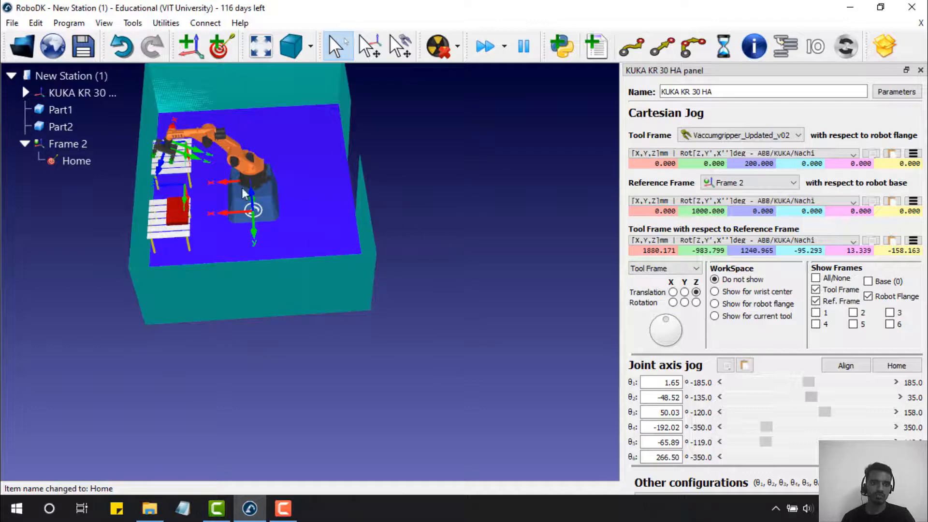
{"action": "scroll", "coordinate": [196, 183], "scroll_direction": "up", "scroll_amount": 5}
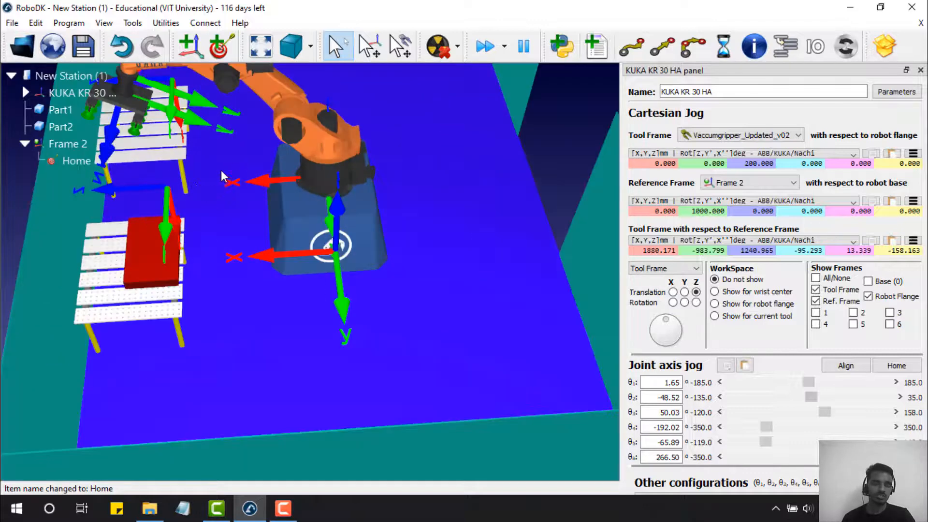
{"action": "scroll", "coordinate": [151, 118], "scroll_direction": "down", "scroll_amount": 2}
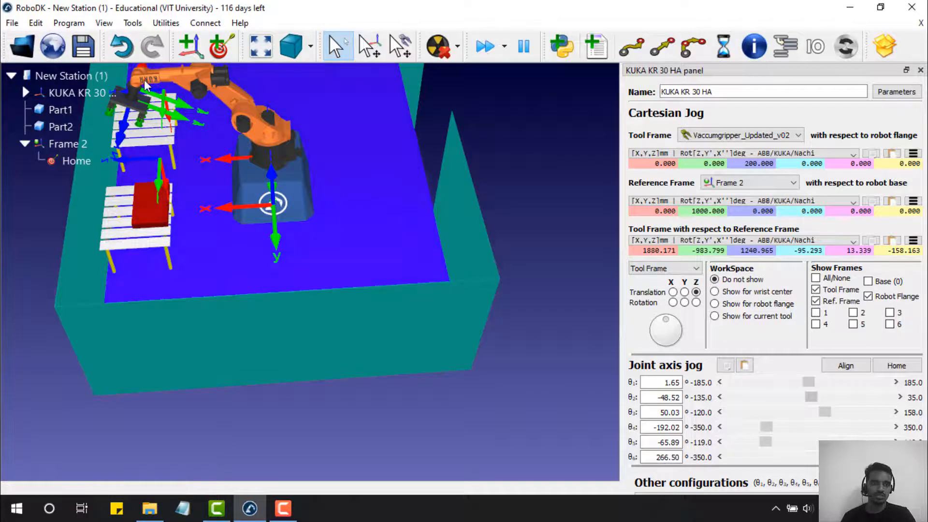
{"action": "left_click", "coordinate": [139, 109]}
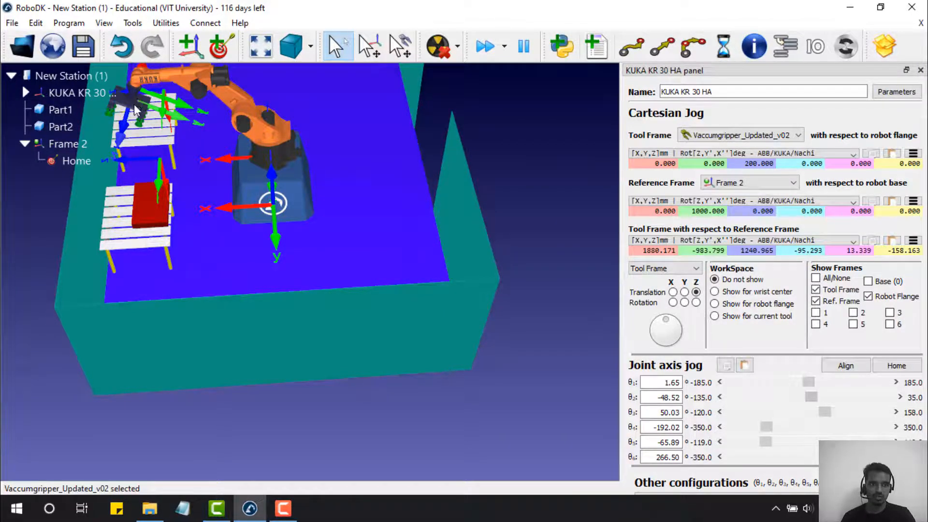
{"action": "key", "text": "alt"}
{"action": "left_click", "coordinate": [138, 115], "text": "alt"}
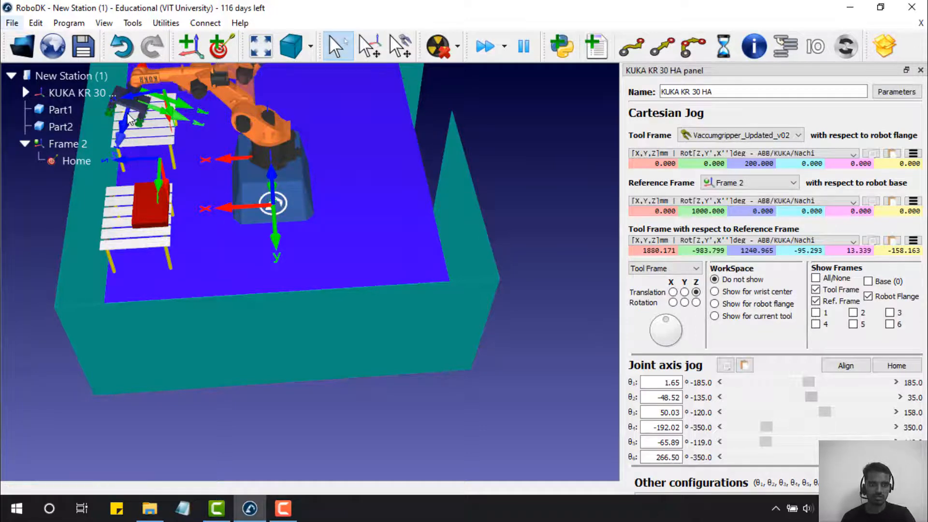
{"action": "key", "text": "ctrl+z"}
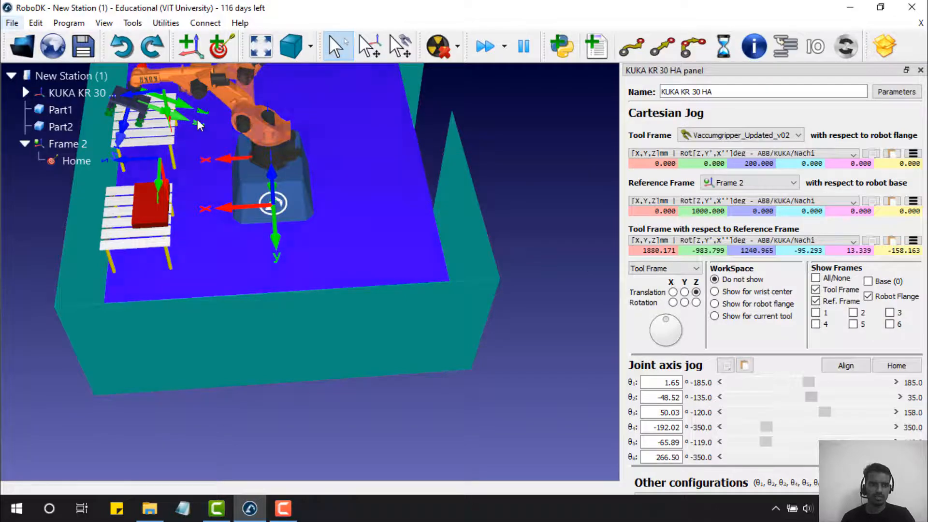
{"action": "scroll", "coordinate": [197, 120], "scroll_direction": "up", "scroll_amount": 3}
{"action": "scroll", "coordinate": [198, 120], "scroll_direction": "down", "scroll_amount": 3}
{"action": "scroll", "coordinate": [197, 120], "scroll_direction": "up", "scroll_amount": 2}
{"action": "scroll", "coordinate": [197, 120], "scroll_direction": "down", "scroll_amount": 3}
{"action": "scroll", "coordinate": [207, 85], "scroll_direction": "down", "scroll_amount": 3}
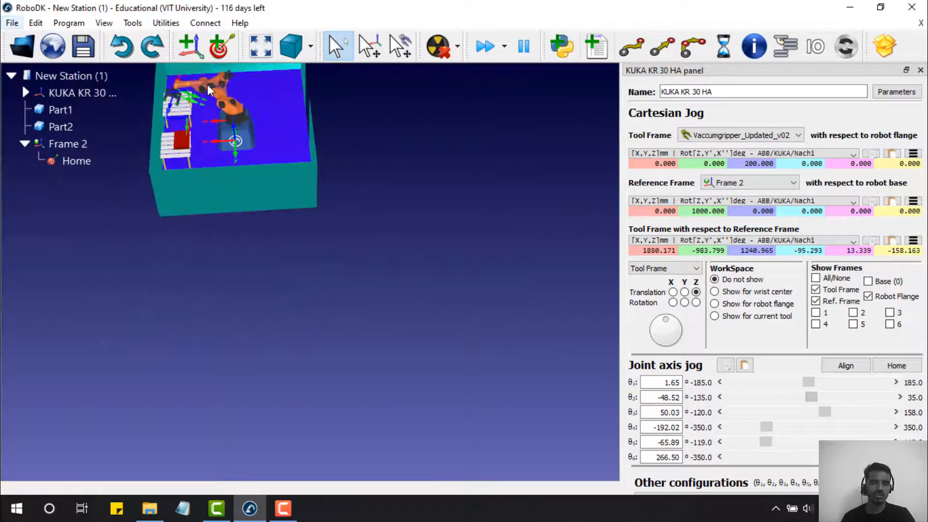
{"action": "scroll", "coordinate": [208, 83], "scroll_direction": "up", "scroll_amount": 5}
{"action": "scroll", "coordinate": [210, 82], "scroll_direction": "down", "scroll_amount": 1}
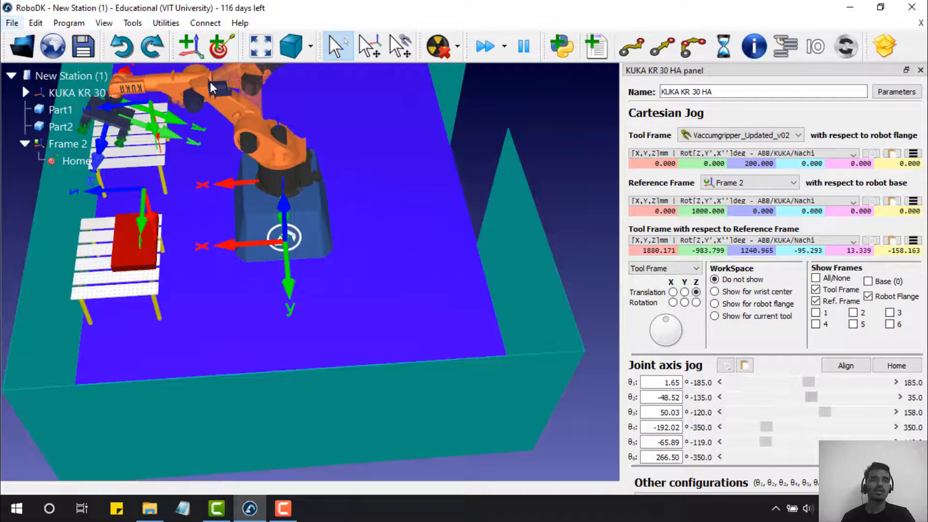
{"action": "scroll", "coordinate": [210, 82], "scroll_direction": "down", "scroll_amount": 4}
{"action": "scroll", "coordinate": [209, 82], "scroll_direction": "up", "scroll_amount": 1}
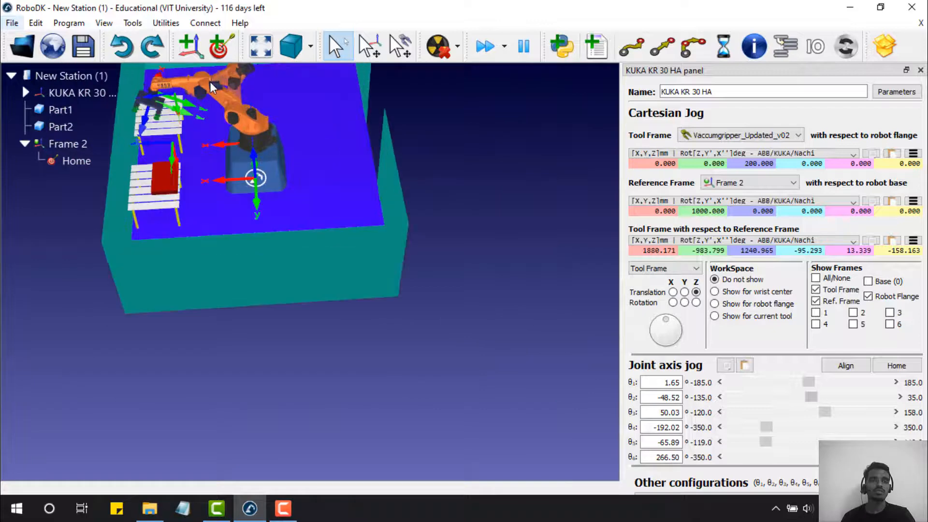
{"action": "scroll", "coordinate": [212, 87], "scroll_direction": "up", "scroll_amount": 2}
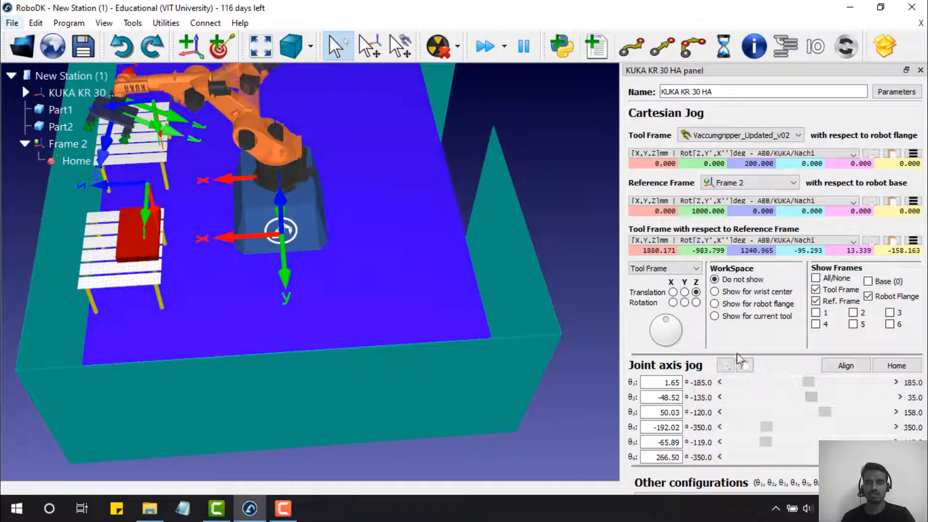
- Lower the gripper along tool Z and drag it over red Part1, to about X 1719, Y 145, Z 520 mm
{"action": "left_click_drag", "start_coordinate": [809, 382], "coordinate": [836, 402]}
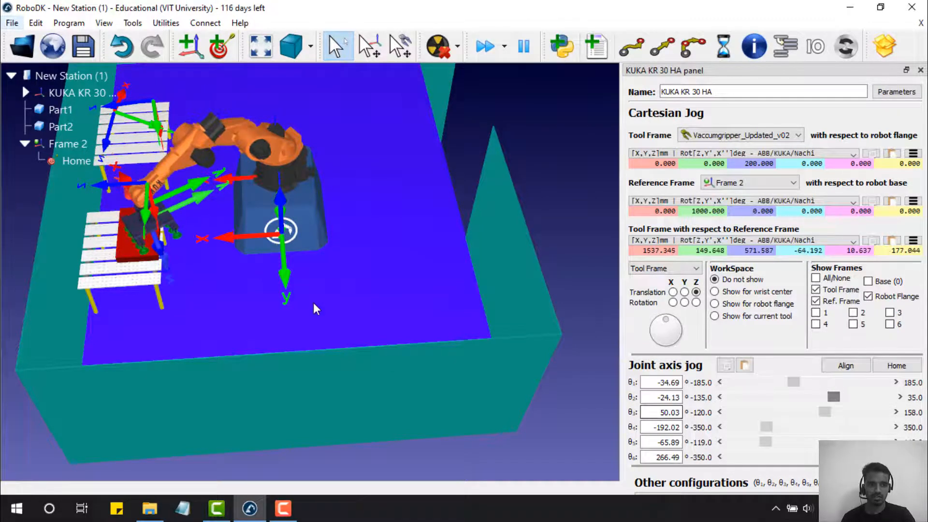
{"action": "scroll", "coordinate": [184, 228], "scroll_direction": "down", "scroll_amount": 5}
{"action": "scroll", "coordinate": [145, 230], "scroll_direction": "up", "scroll_amount": 8}
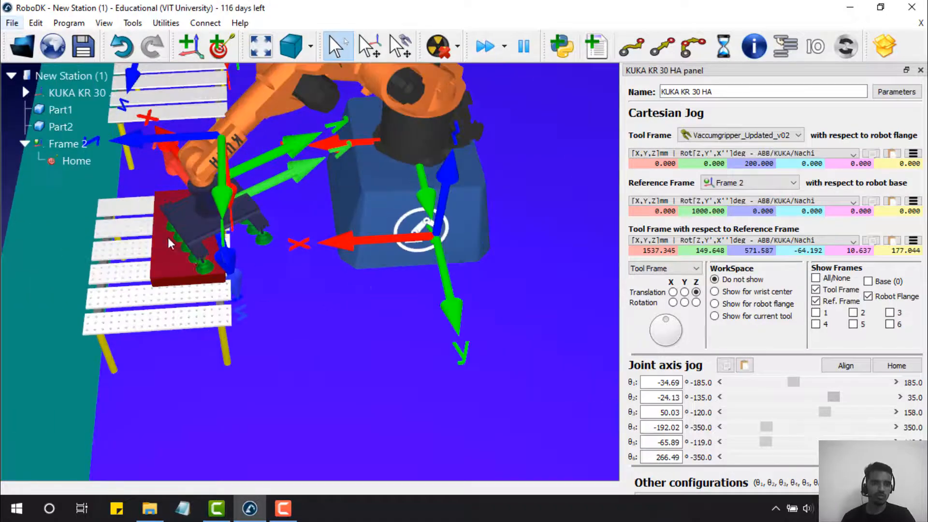
{"action": "scroll", "coordinate": [193, 246], "scroll_direction": "up", "scroll_amount": 6}
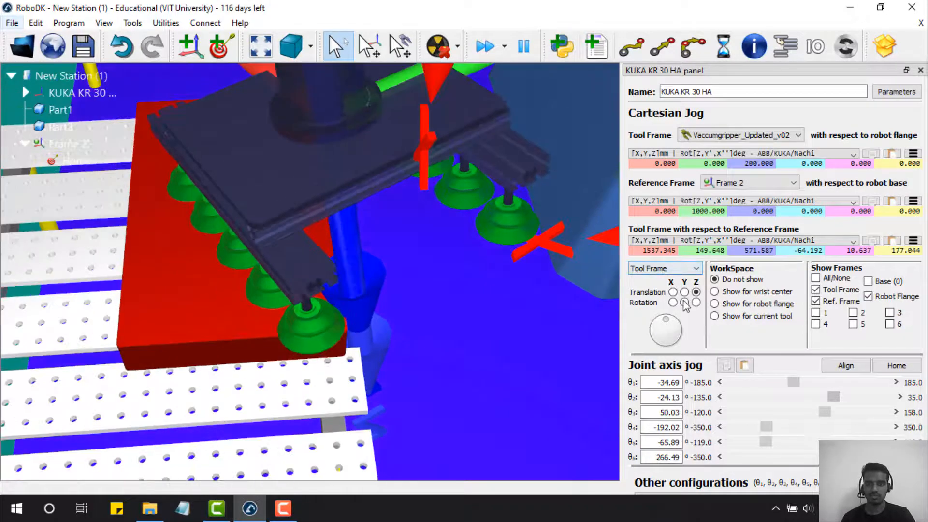
{"action": "left_click_drag", "start_coordinate": [671, 322], "coordinate": [669, 341]}
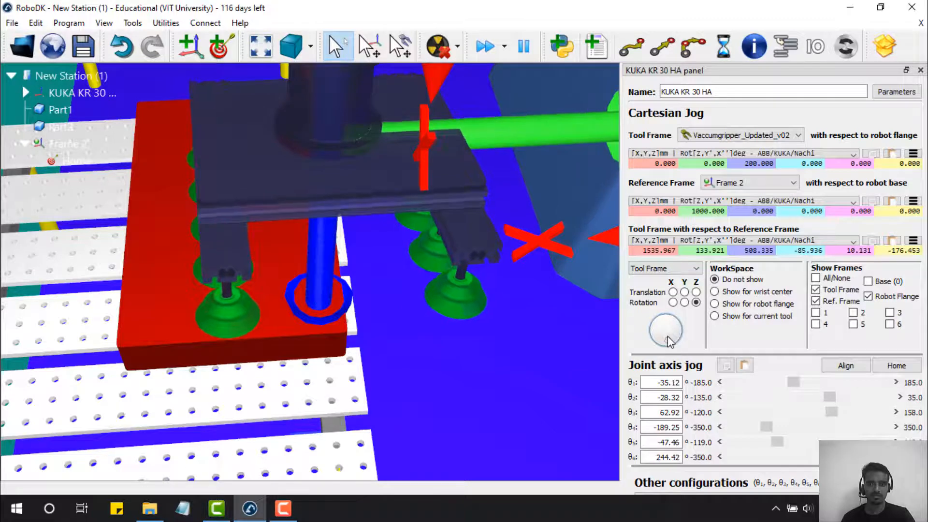
{"action": "key", "text": "alt"}
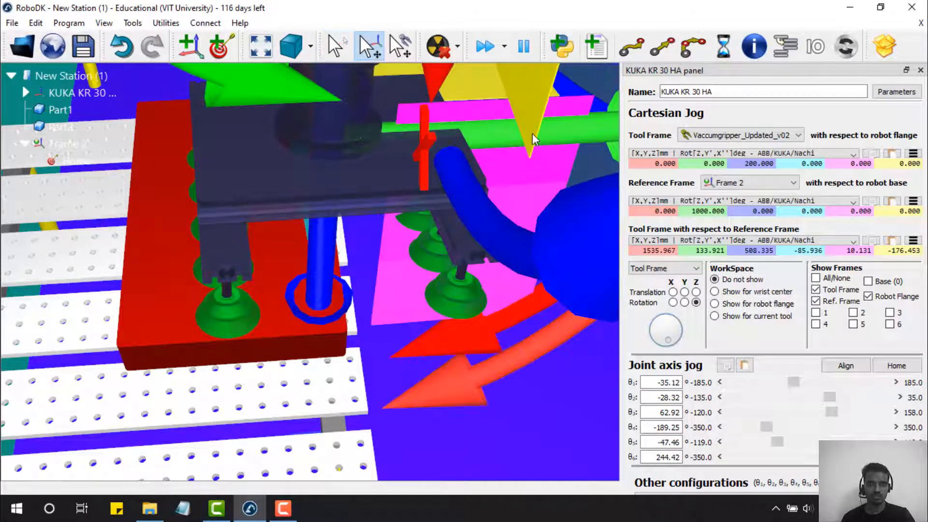
{"action": "left_click_drag", "start_coordinate": [508, 138], "coordinate": [439, 150], "text": "alt"}
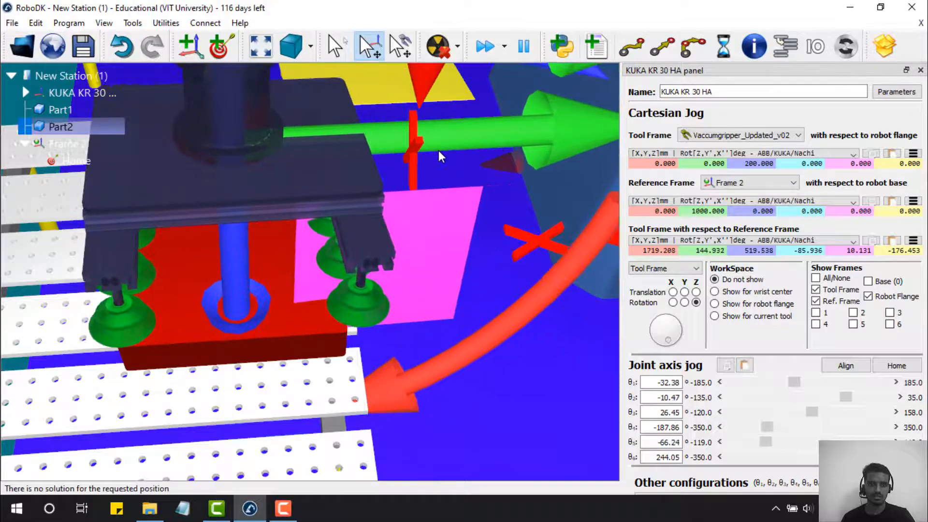
{"action": "right_click_drag", "start_coordinate": [330, 262], "coordinate": [337, 213]}
{"action": "key", "text": "alt"}
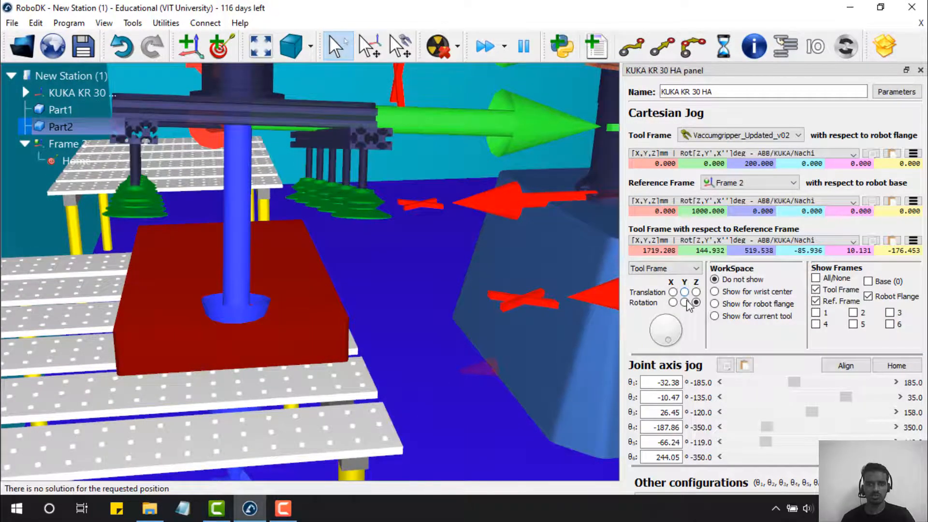
{"action": "scroll", "coordinate": [467, 279], "scroll_direction": "down", "scroll_amount": 3}
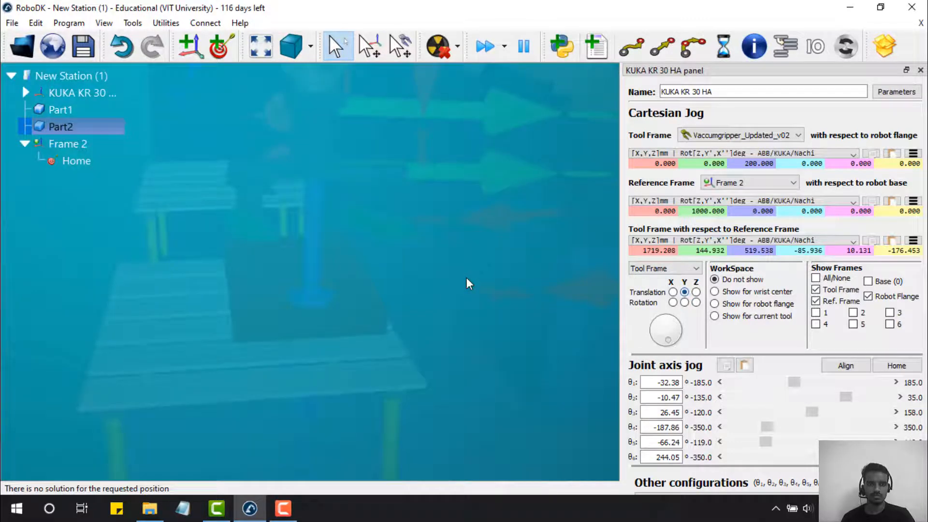
{"action": "scroll", "coordinate": [466, 284], "scroll_direction": "down", "scroll_amount": 3}
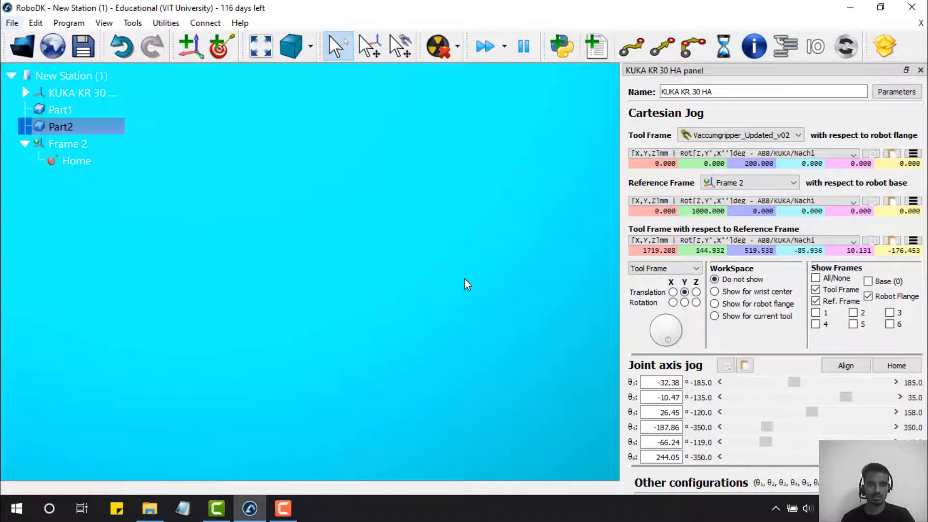
{"action": "scroll", "coordinate": [466, 281], "scroll_direction": "down", "scroll_amount": 2}
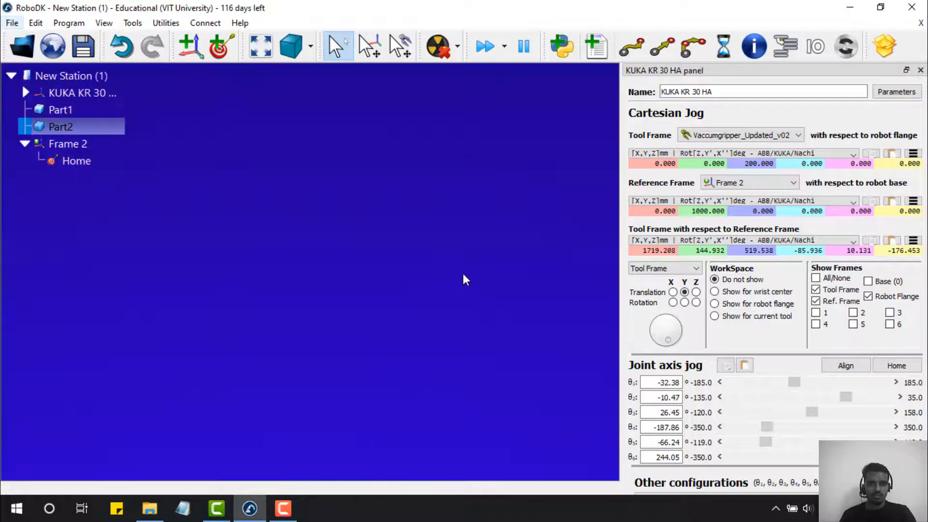
{"action": "left_click", "coordinate": [261, 48]}
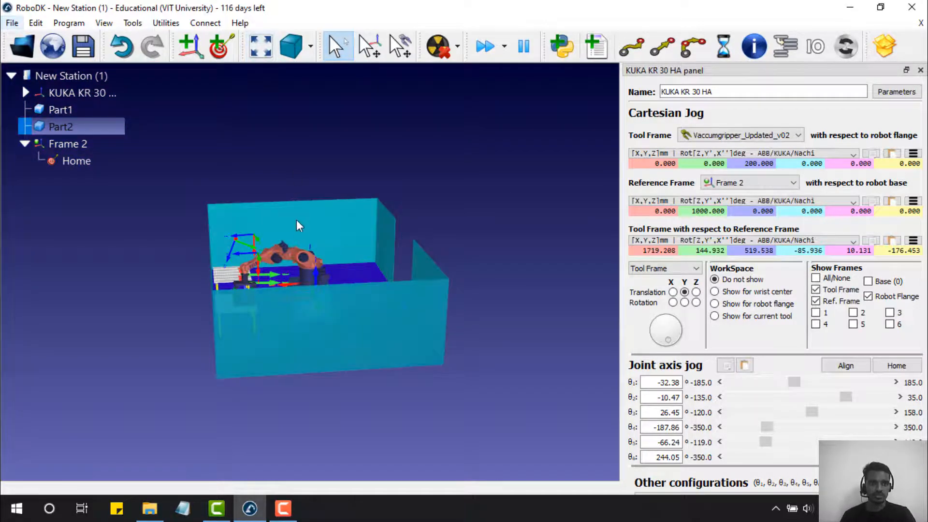
{"action": "scroll", "coordinate": [292, 229], "scroll_direction": "down", "scroll_amount": 8}
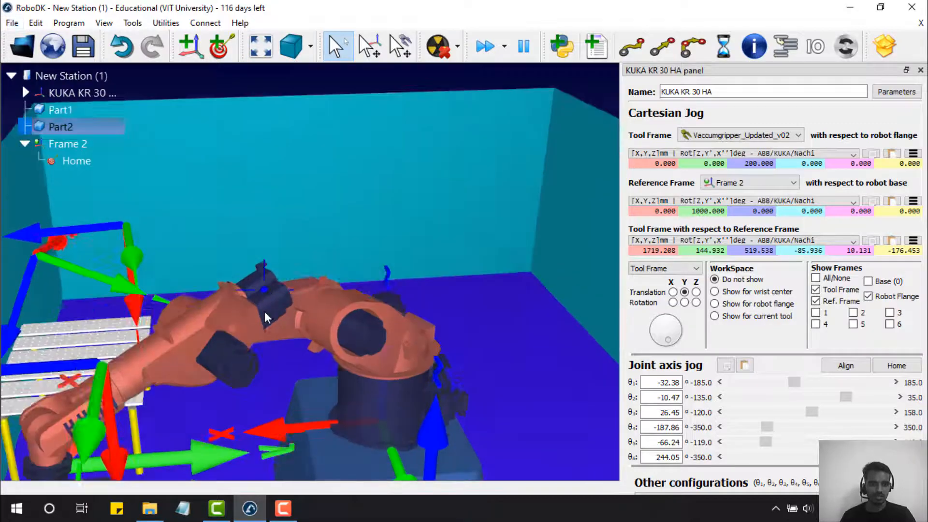
{"action": "scroll", "coordinate": [248, 379], "scroll_direction": "up", "scroll_amount": 10}
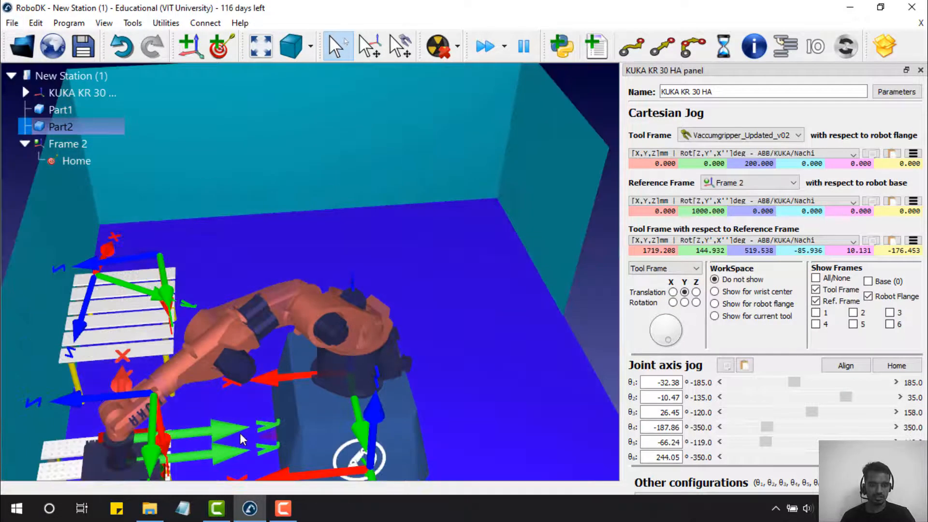
{"action": "scroll", "coordinate": [228, 449], "scroll_direction": "down", "scroll_amount": 3}
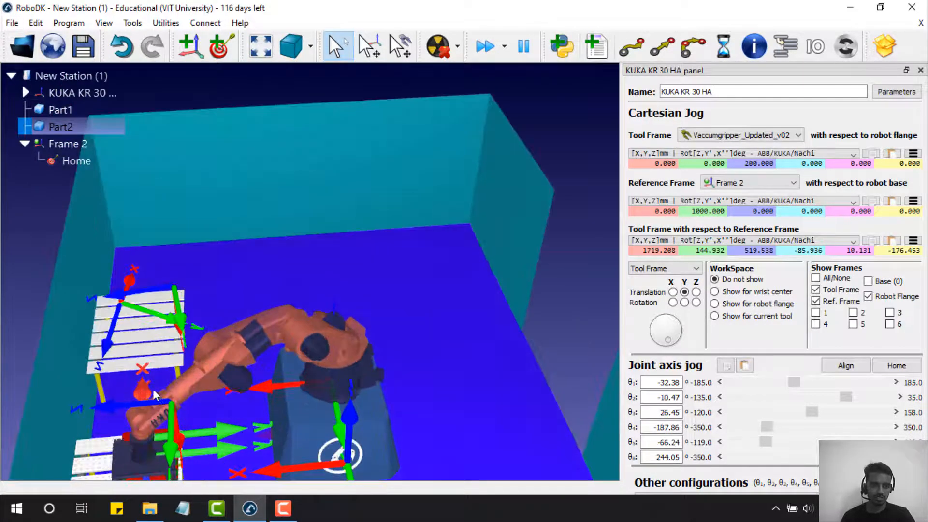
{"action": "left_click_drag", "start_coordinate": [153, 389], "coordinate": [156, 340]}
{"action": "scroll", "coordinate": [170, 463], "scroll_direction": "down", "scroll_amount": 5}
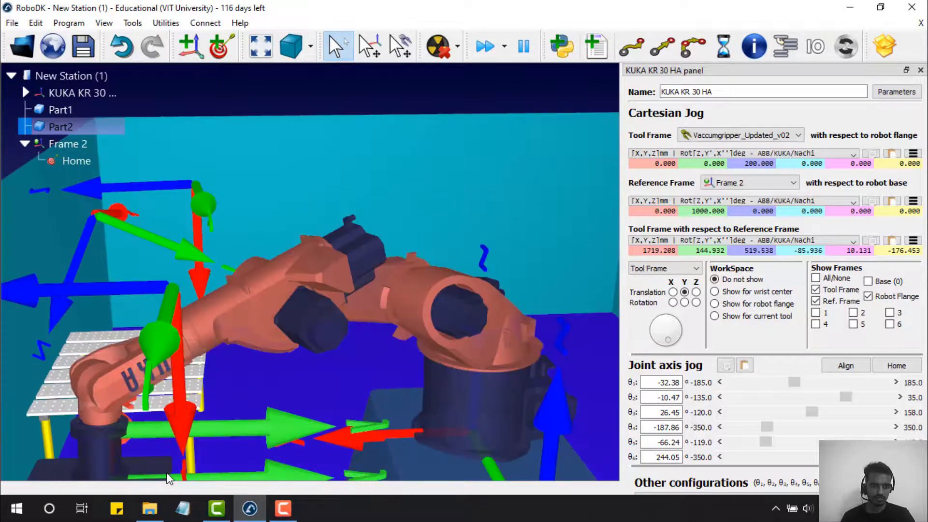
{"action": "scroll", "coordinate": [167, 464], "scroll_direction": "up", "scroll_amount": 6}
{"action": "left_click_drag", "start_coordinate": [170, 459], "coordinate": [193, 469]}
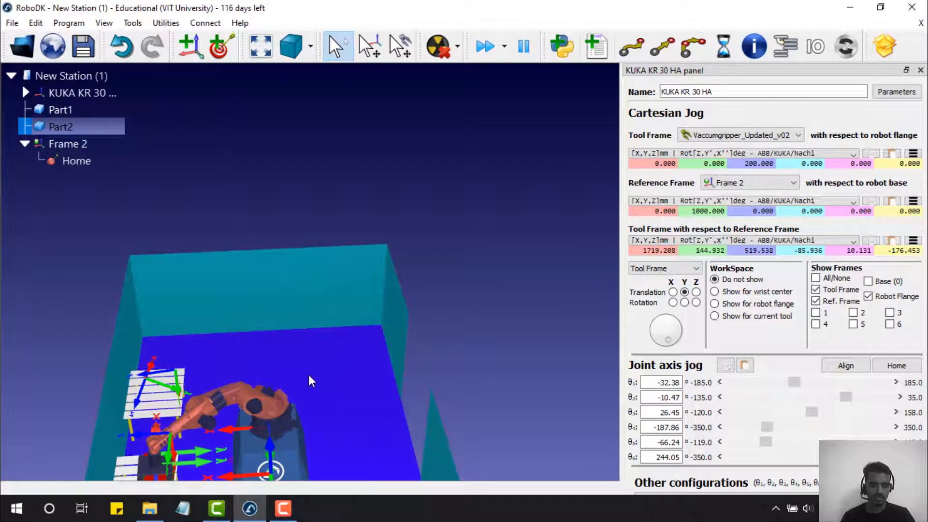
{"action": "left_click_drag", "start_coordinate": [309, 375], "coordinate": [318, 324]}
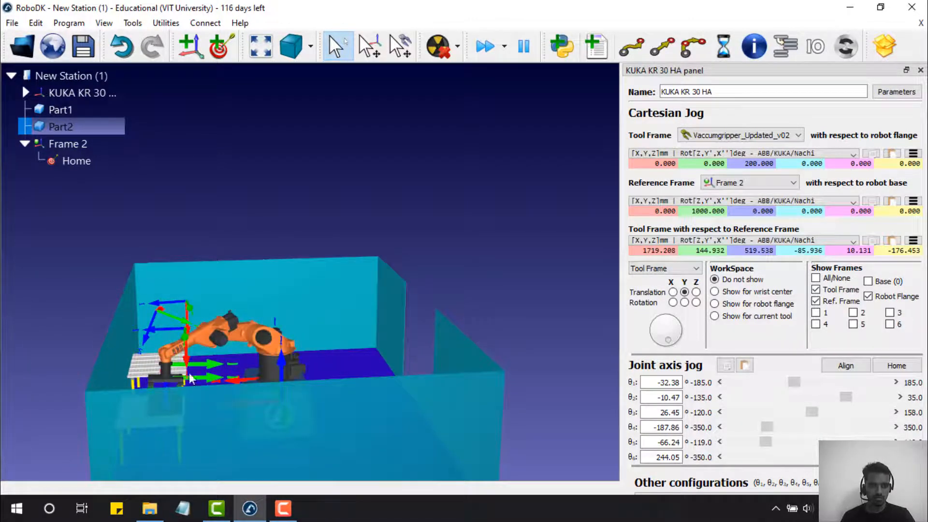
{"action": "scroll", "coordinate": [176, 380], "scroll_direction": "up", "scroll_amount": 2}
{"action": "scroll", "coordinate": [170, 385], "scroll_direction": "up", "scroll_amount": 5}
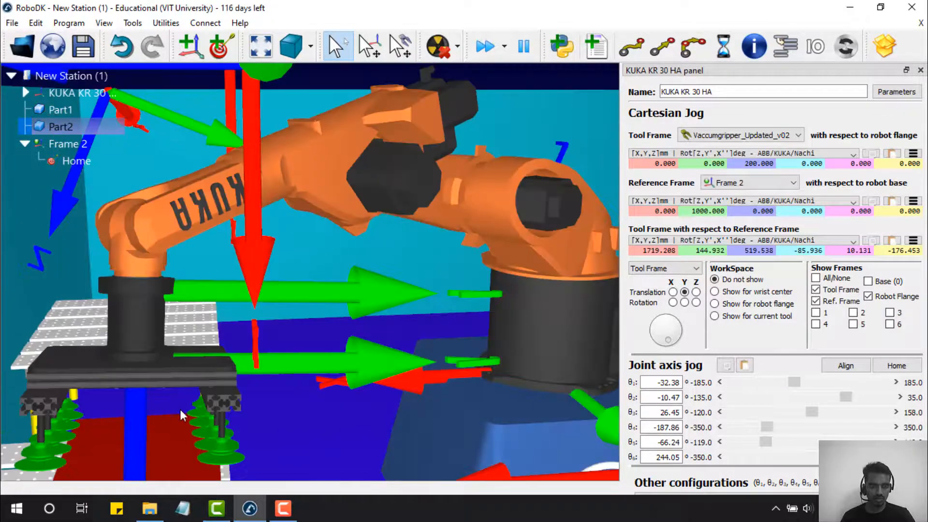
{"action": "right_click_drag", "start_coordinate": [180, 411], "coordinate": [176, 378]}
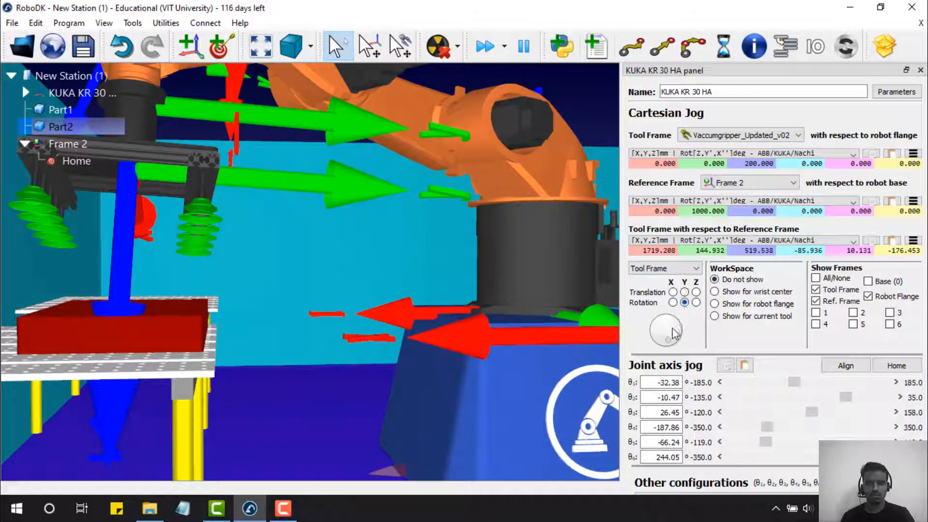
- Jog the gripper along tool Z with slight rotation and θ2 nudges down to X 1852, Y -200, Z 290 mm
{"action": "mouse_move", "coordinate": [665, 338]}
{"action": "left_mouse_down"}
{"action": "mouse_move", "coordinate": [677, 337]}
{"action": "mouse_move", "coordinate": [668, 351]}
{"action": "left_mouse_up"}
{"action": "left_click", "coordinate": [697, 292]}
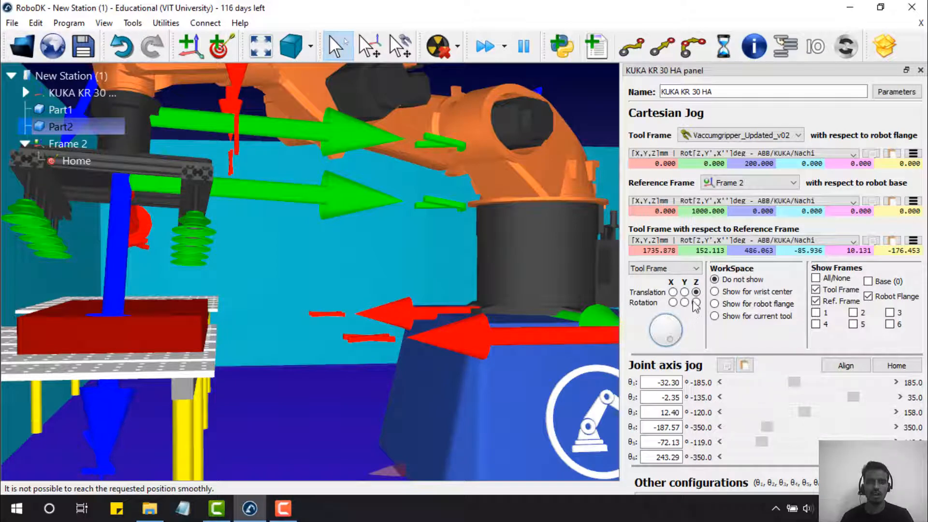
{"action": "left_click_drag", "start_coordinate": [672, 339], "coordinate": [671, 338]}
{"action": "left_click_drag", "start_coordinate": [855, 400], "coordinate": [860, 399]}
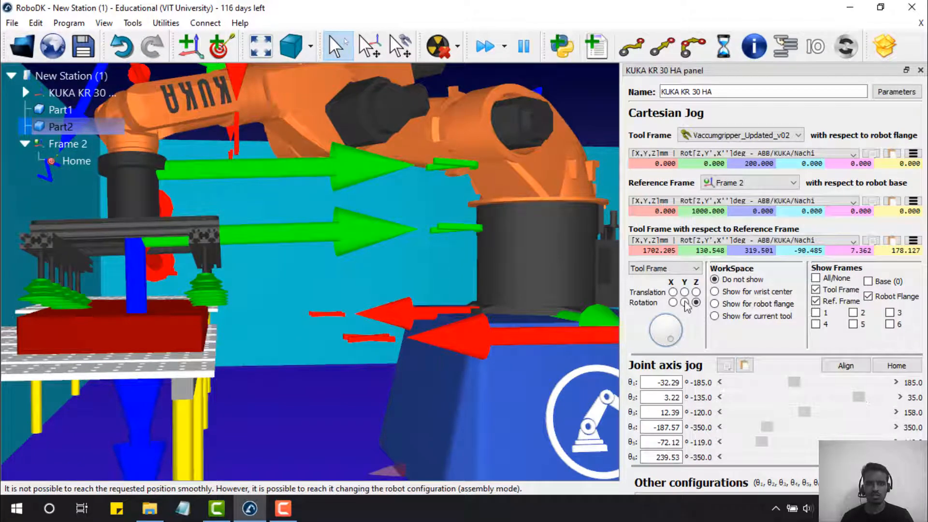
{"action": "left_click_drag", "start_coordinate": [672, 339], "coordinate": [669, 354]}
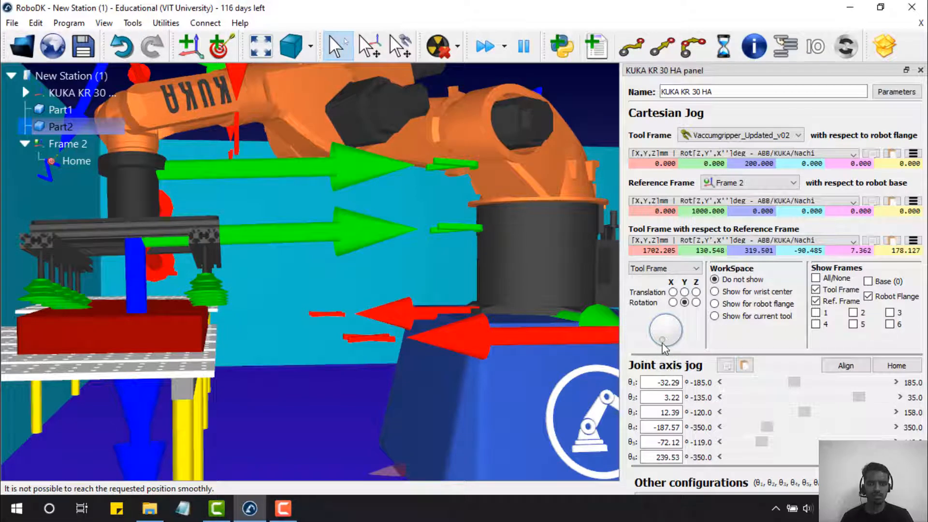
{"action": "left_click_drag", "start_coordinate": [654, 331], "coordinate": [674, 323]}
{"action": "right_click_drag", "start_coordinate": [319, 328], "coordinate": [320, 382]}
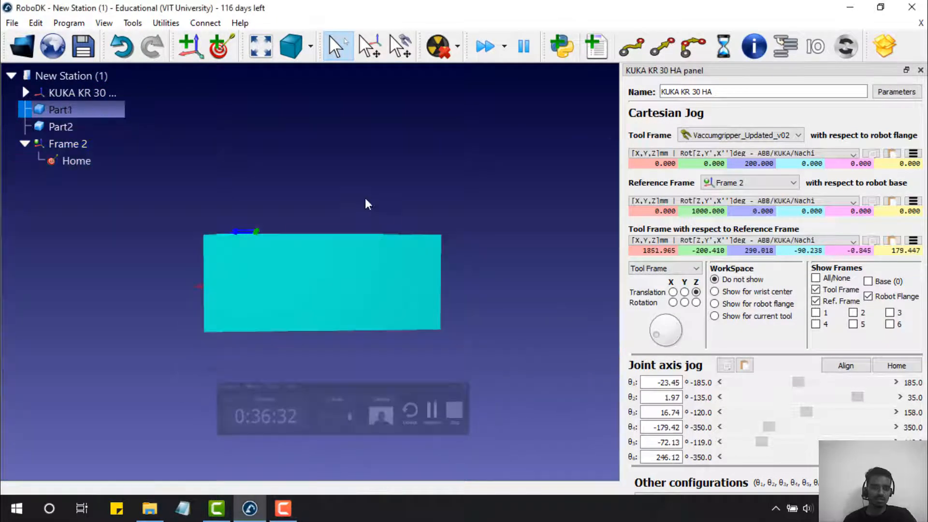
- Teach Target 2 at the lowered gripper pose over the red part
{"action": "right_click_drag", "start_coordinate": [366, 203], "coordinate": [258, 226]}
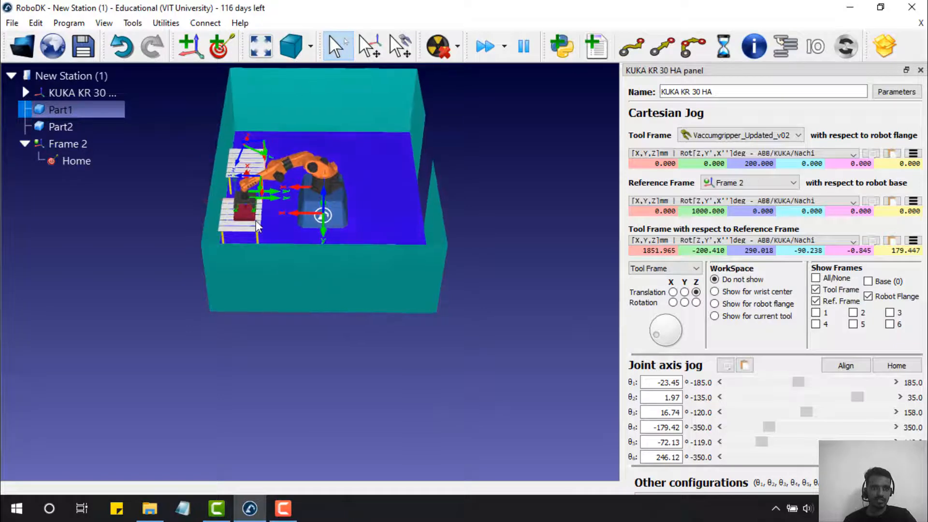
{"action": "scroll", "coordinate": [258, 227], "scroll_direction": "up", "scroll_amount": 8}
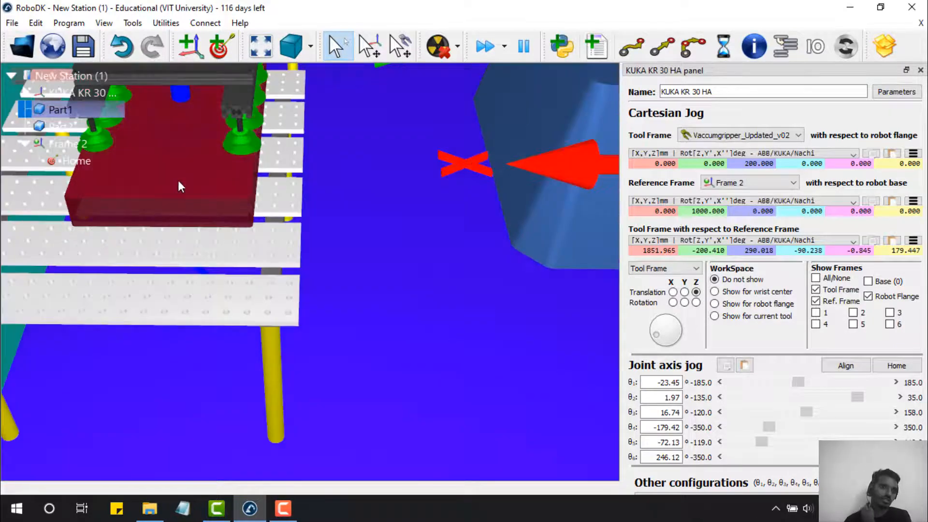
{"action": "scroll", "coordinate": [194, 200], "scroll_direction": "up", "scroll_amount": 2}
{"action": "scroll", "coordinate": [195, 198], "scroll_direction": "down", "scroll_amount": 5}
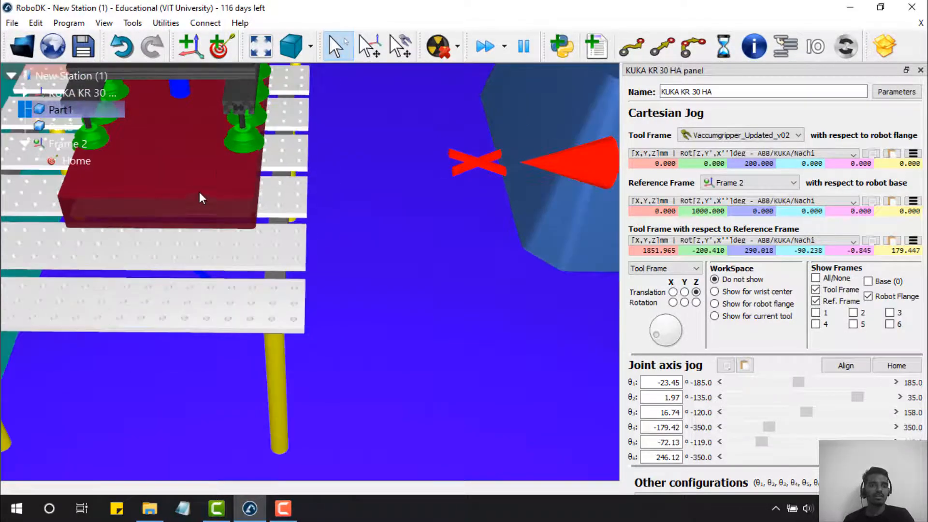
{"action": "right_click_drag", "start_coordinate": [254, 97], "coordinate": [243, 105]}
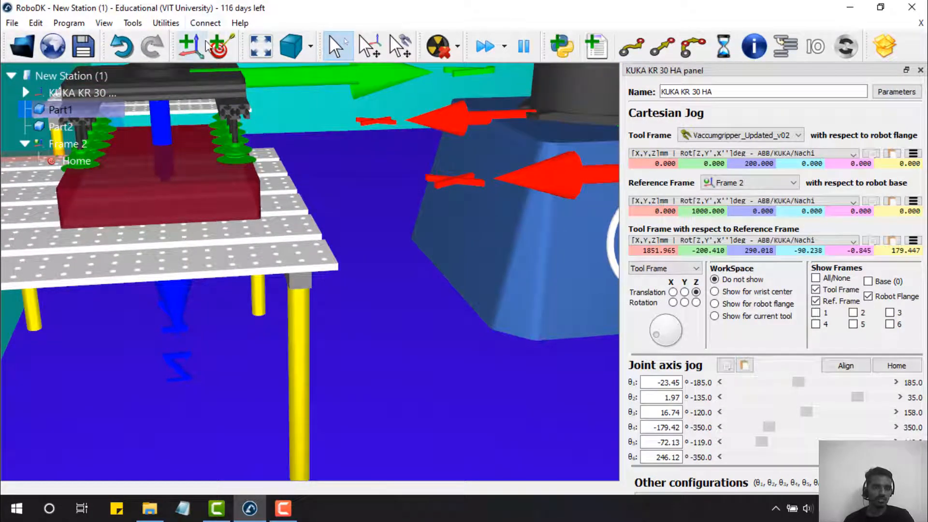
{"action": "left_click", "coordinate": [218, 48]}
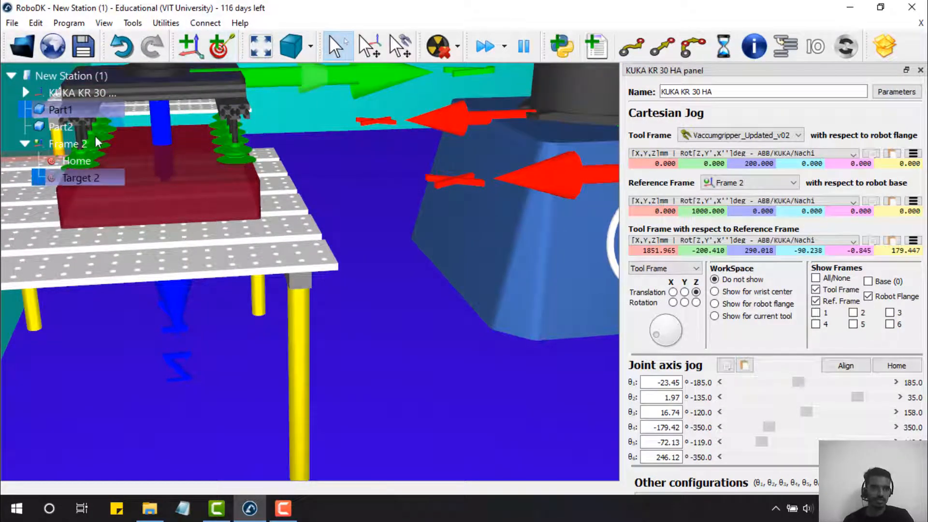
- Move the robot to Home, fit the view, then move it to Target 2
{"action": "double_click", "coordinate": [83, 164]}
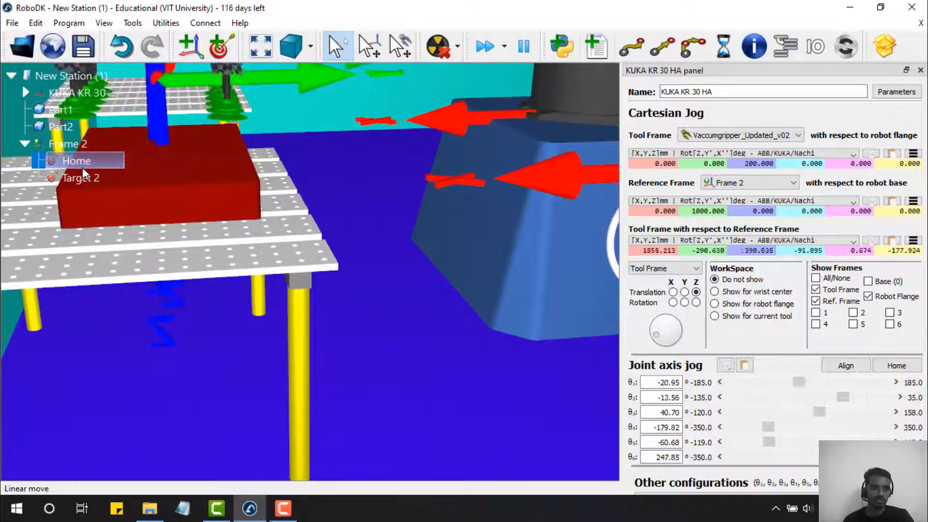
{"action": "scroll", "coordinate": [234, 152], "scroll_direction": "up", "scroll_amount": 5}
{"action": "scroll", "coordinate": [235, 151], "scroll_direction": "down", "scroll_amount": 3}
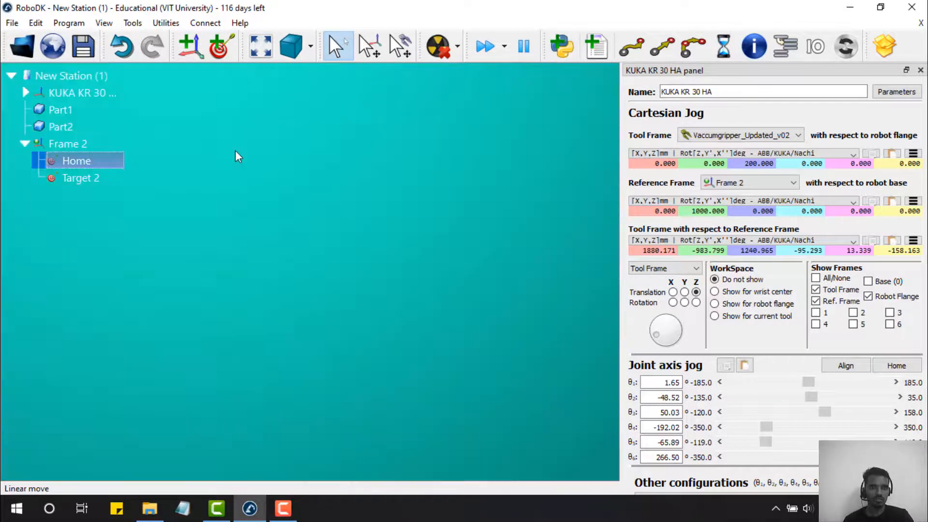
{"action": "left_click", "coordinate": [264, 48]}
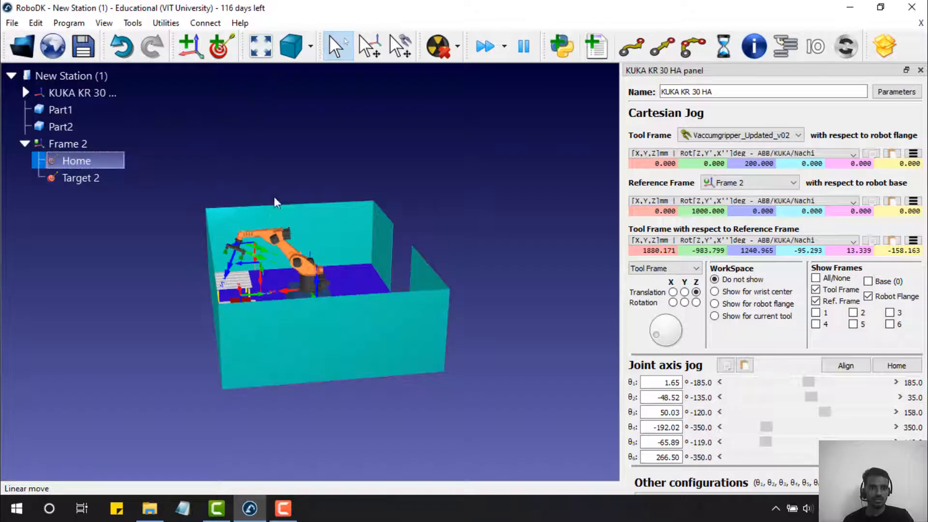
{"action": "scroll", "coordinate": [256, 216], "scroll_direction": "down", "scroll_amount": 3}
{"action": "double_click", "coordinate": [96, 178]}
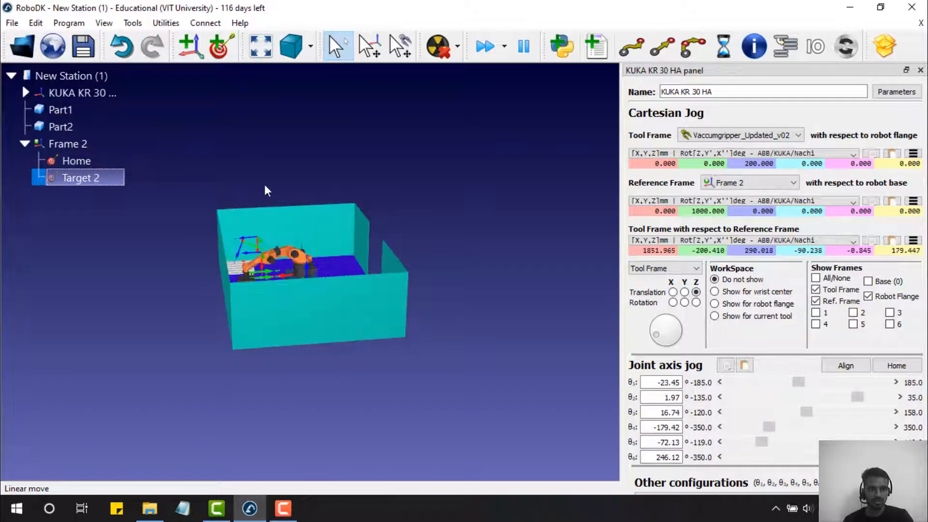
{"action": "scroll", "coordinate": [264, 203], "scroll_direction": "up", "scroll_amount": 5}
{"action": "right_click_drag", "start_coordinate": [262, 286], "coordinate": [244, 354]}
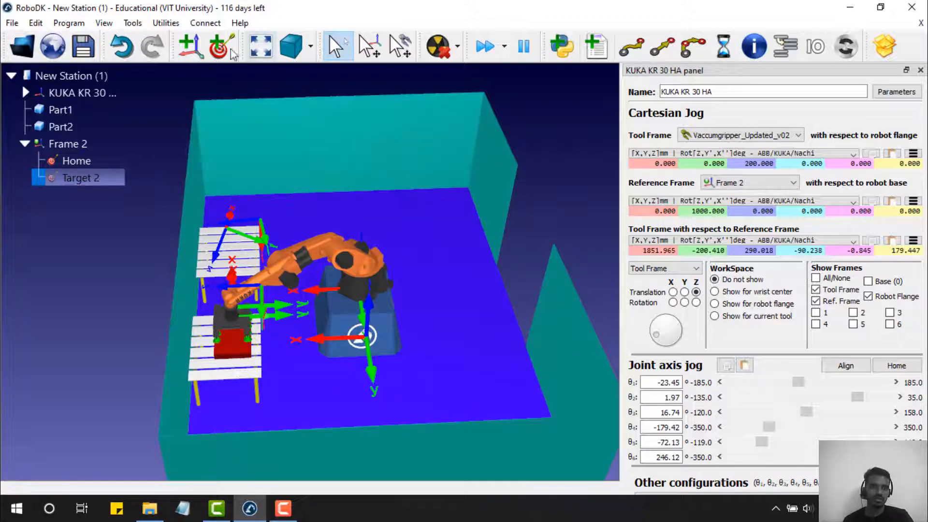
- Create program Prog1 and add a joint move to the Home target
{"action": "left_click", "coordinate": [604, 45]}
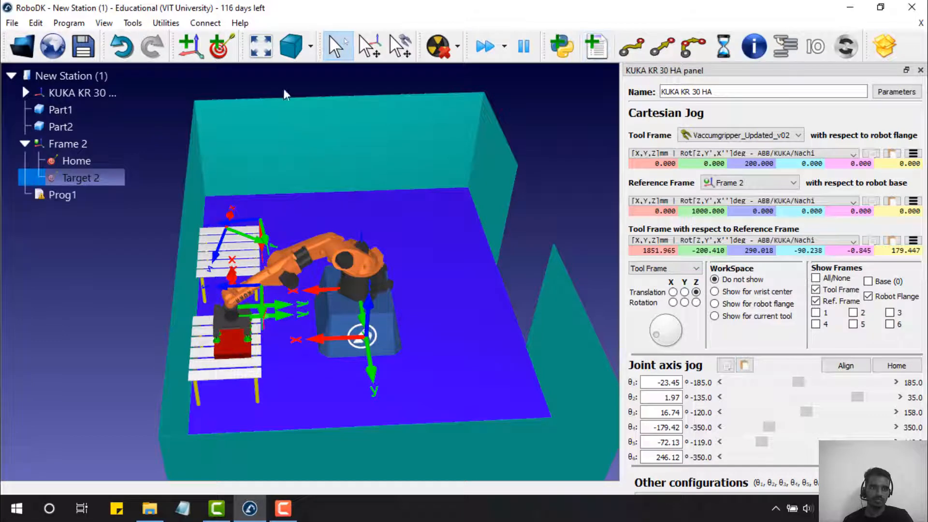
{"action": "left_click", "coordinate": [61, 196]}
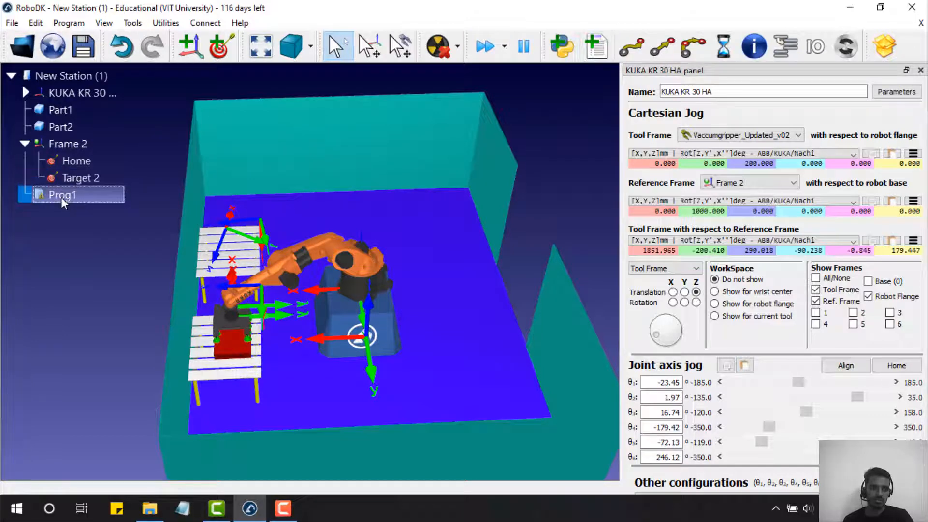
{"action": "left_click", "coordinate": [94, 147], "text": "shift"}
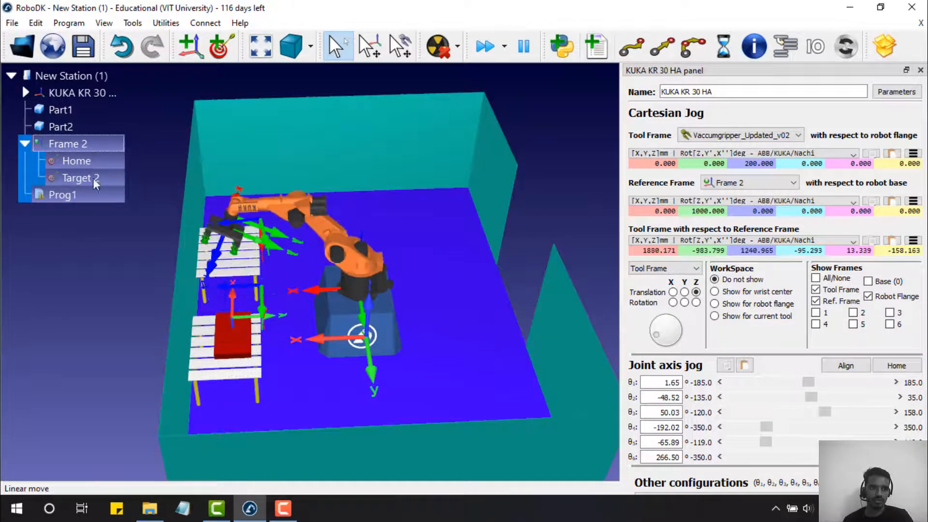
{"action": "left_click", "coordinate": [81, 210]}
{"action": "left_click", "coordinate": [94, 147]}
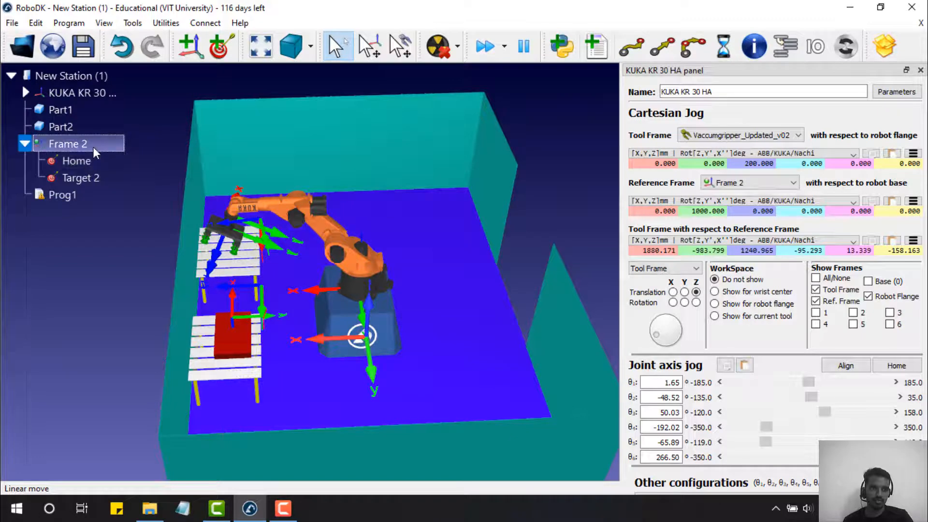
{"action": "left_click", "coordinate": [78, 193], "text": "shift"}
{"action": "left_click", "coordinate": [81, 208]}
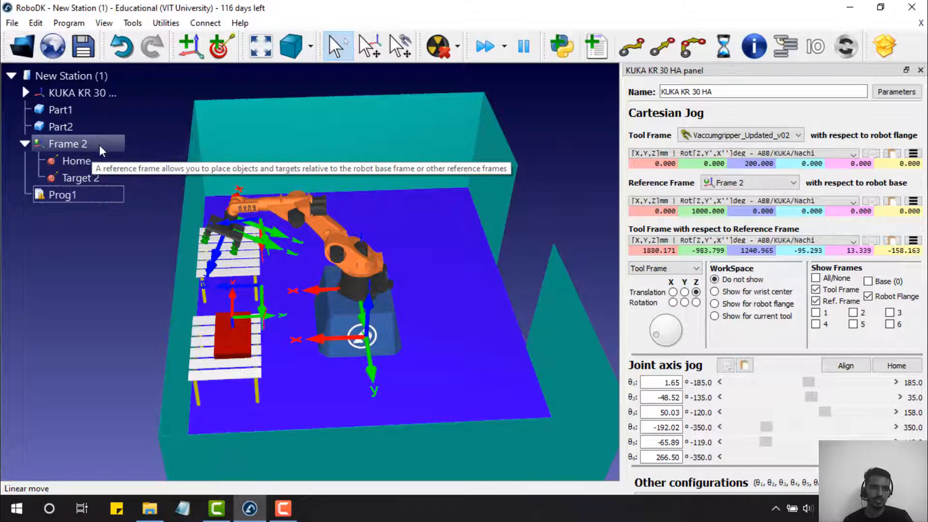
{"action": "left_click", "coordinate": [100, 145]}
{"action": "left_click", "coordinate": [73, 193], "text": "ctrl"}
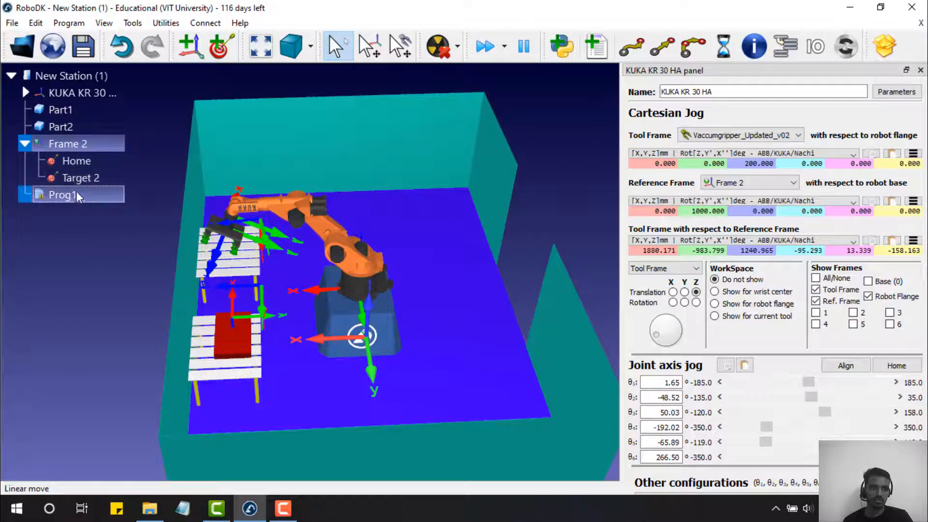
{"action": "left_click", "coordinate": [101, 162], "text": "ctrl"}
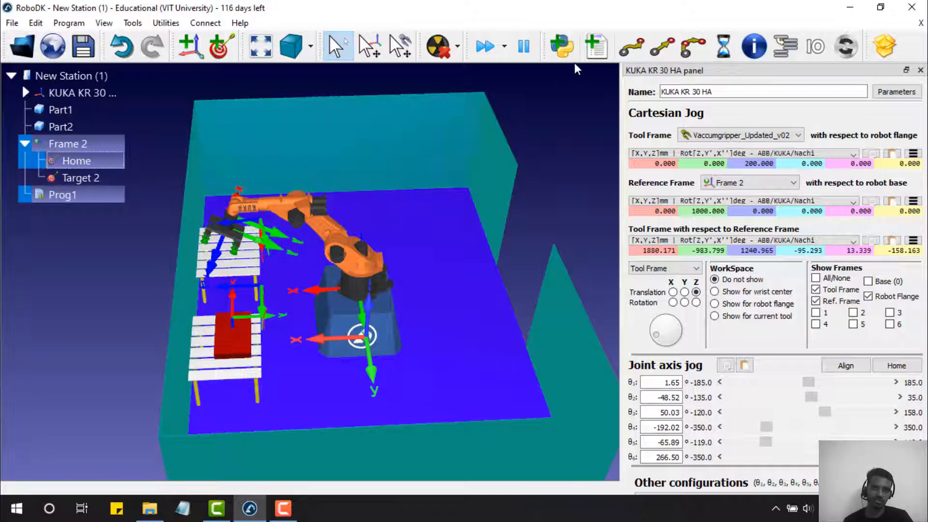
{"action": "left_click", "coordinate": [631, 48]}
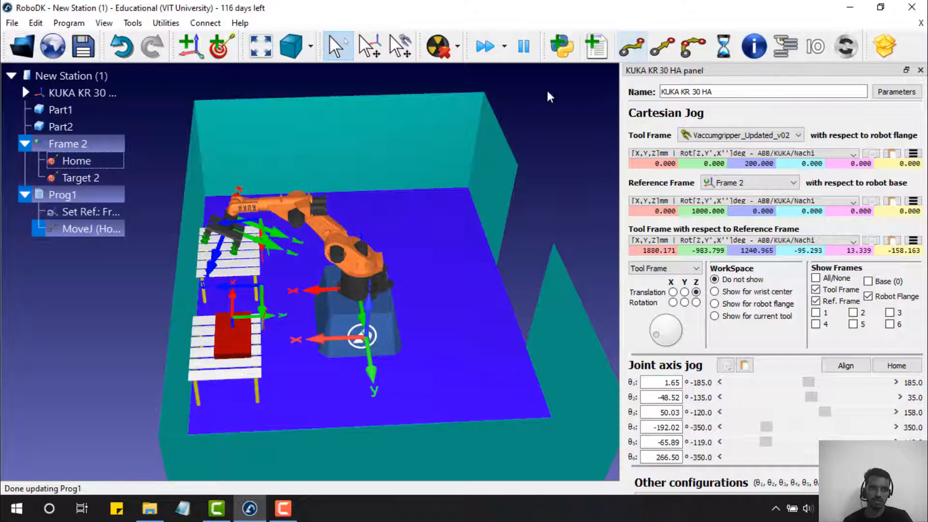
- Add a linear move to Target 2 in Prog1
{"action": "left_click", "coordinate": [146, 165]}
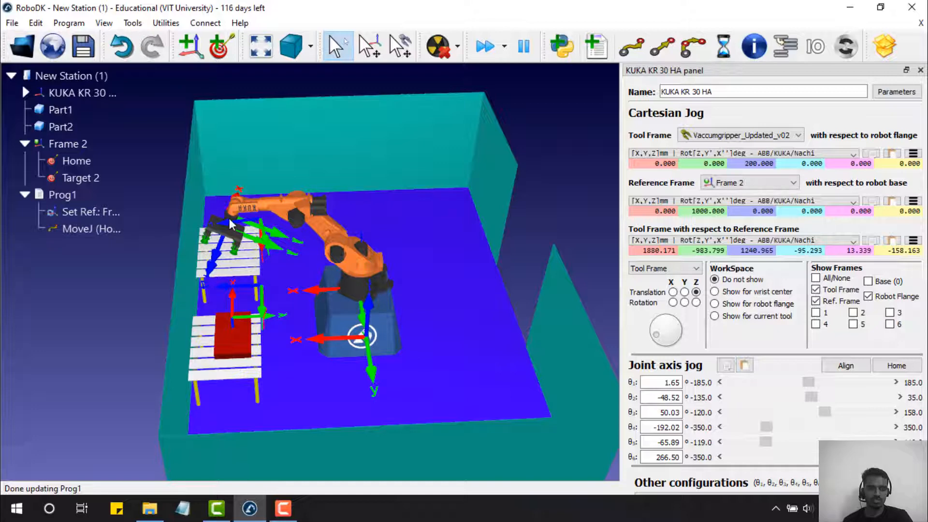
{"action": "left_click", "coordinate": [83, 229]}
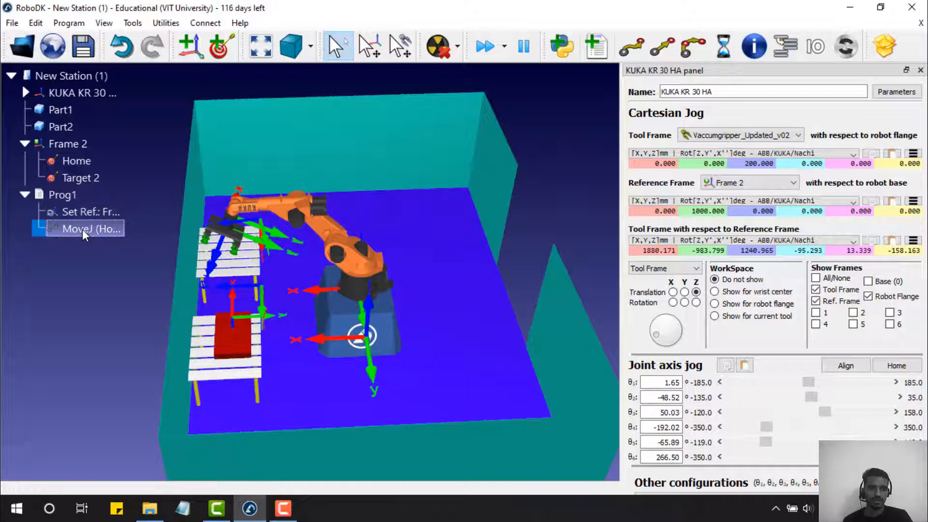
{"action": "left_click", "coordinate": [74, 195]}
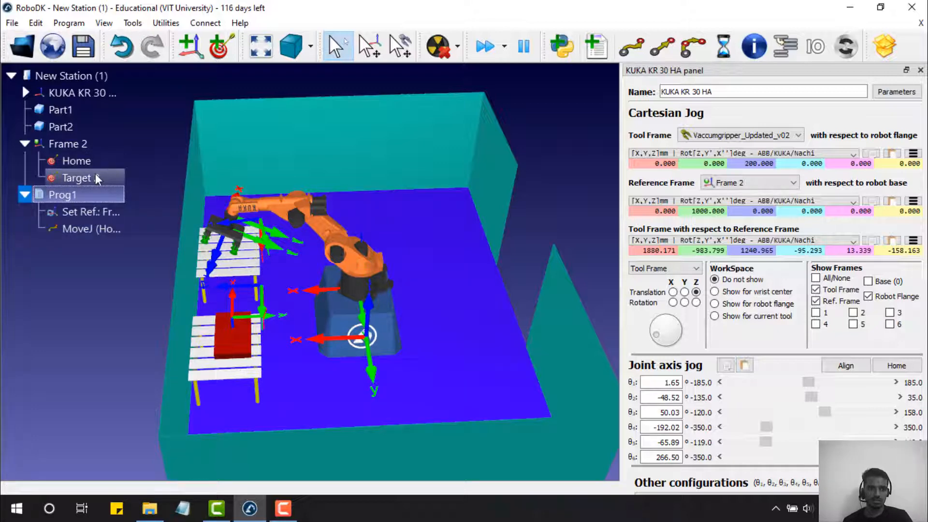
{"action": "left_click", "coordinate": [94, 177], "text": "ctrl"}
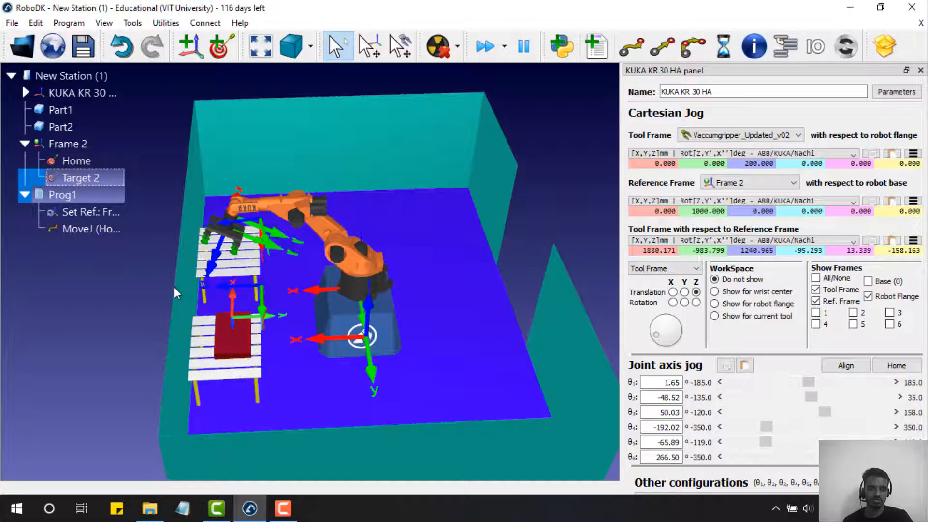
{"action": "left_click", "coordinate": [656, 51]}
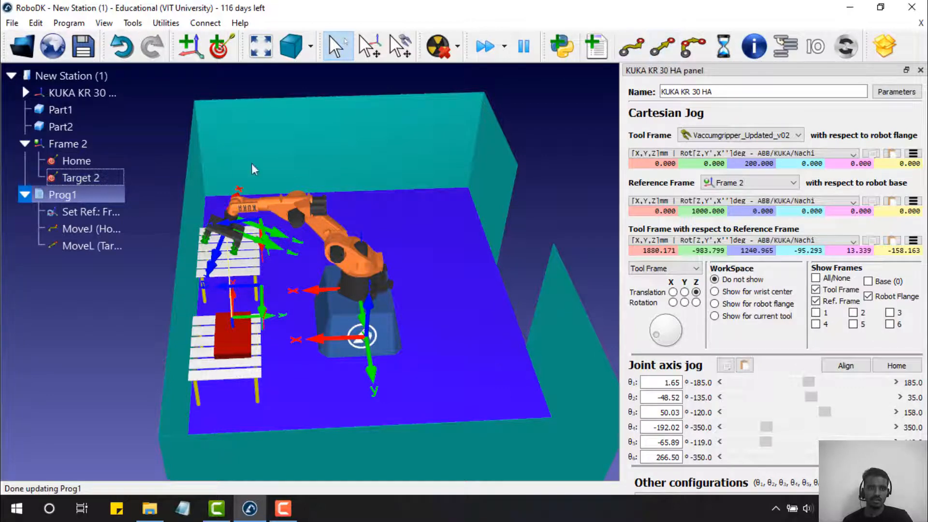
{"action": "left_click", "coordinate": [103, 250]}
- Run the linear move so the robot reaches Target 2, then tilt the view lower
{"action": "right_click", "coordinate": [104, 250]}
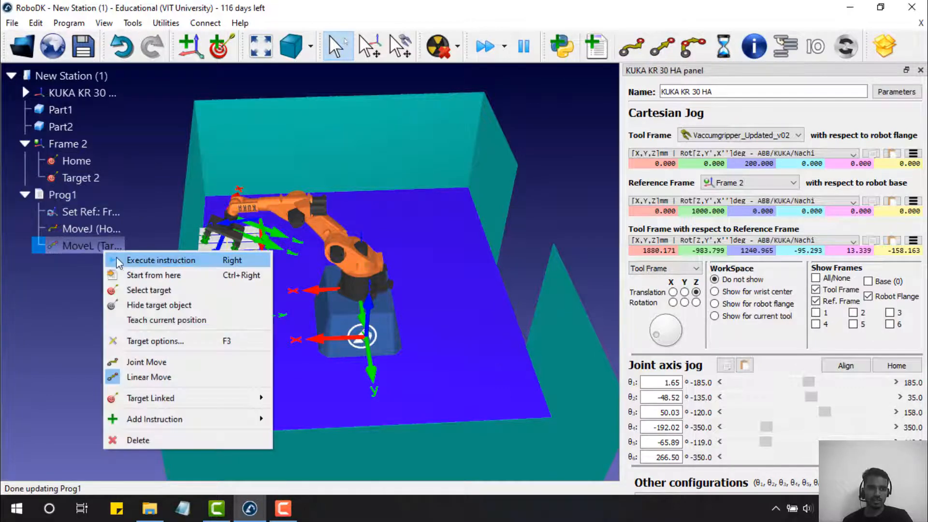
{"action": "left_click", "coordinate": [73, 195]}
{"action": "double_click", "coordinate": [77, 178]}
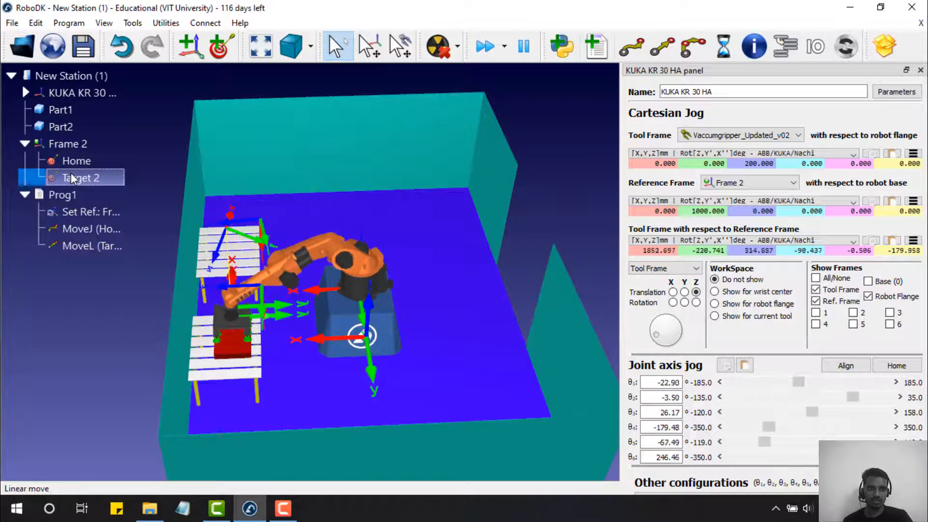
{"action": "right_click_drag", "start_coordinate": [274, 366], "coordinate": [276, 315]}
- Add a simulation event after MoveL to attach an object to the gripper, and view the distance measurement options
{"action": "right_click", "coordinate": [104, 244]}
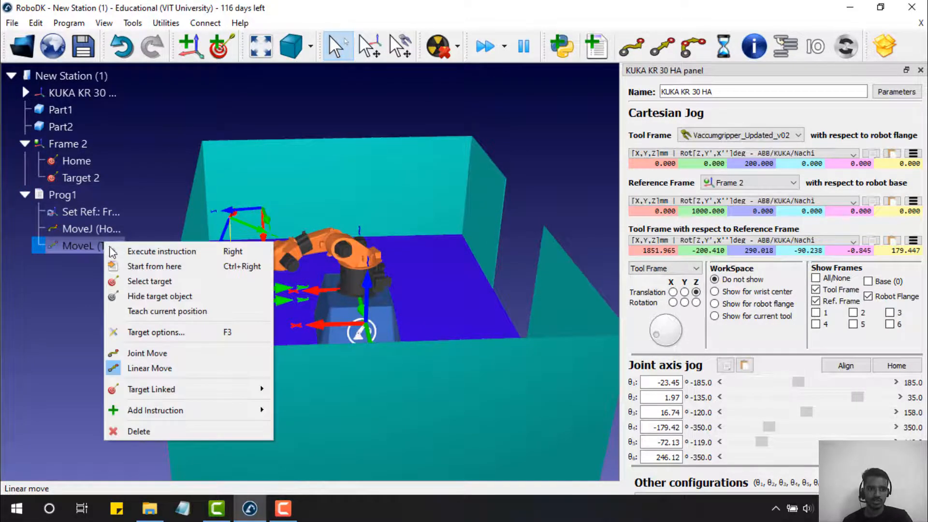
{"action": "mouse_move", "coordinate": [167, 410]}
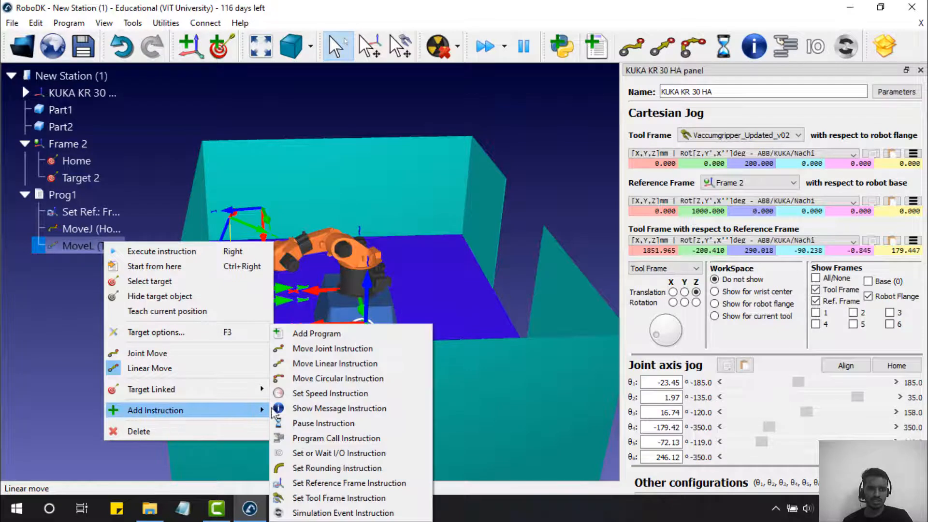
{"action": "left_click", "coordinate": [332, 513]}
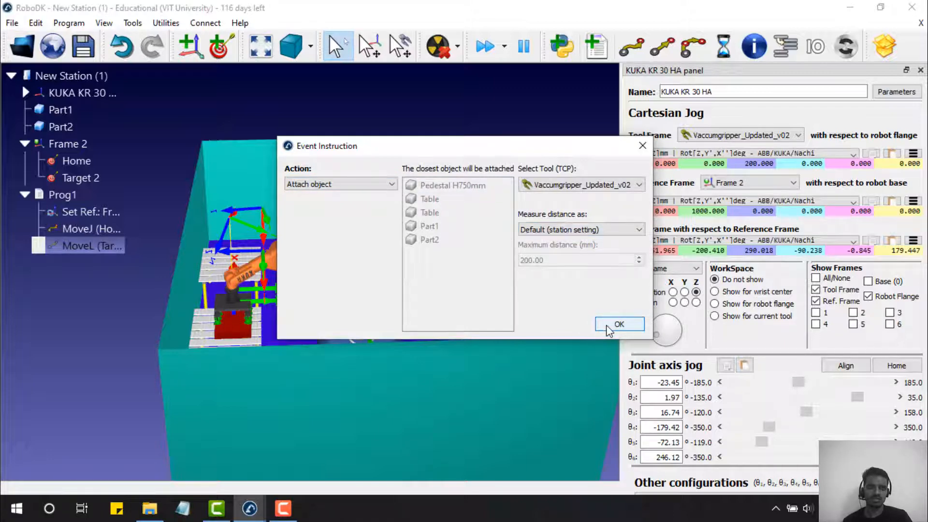
{"action": "left_click", "coordinate": [576, 231]}
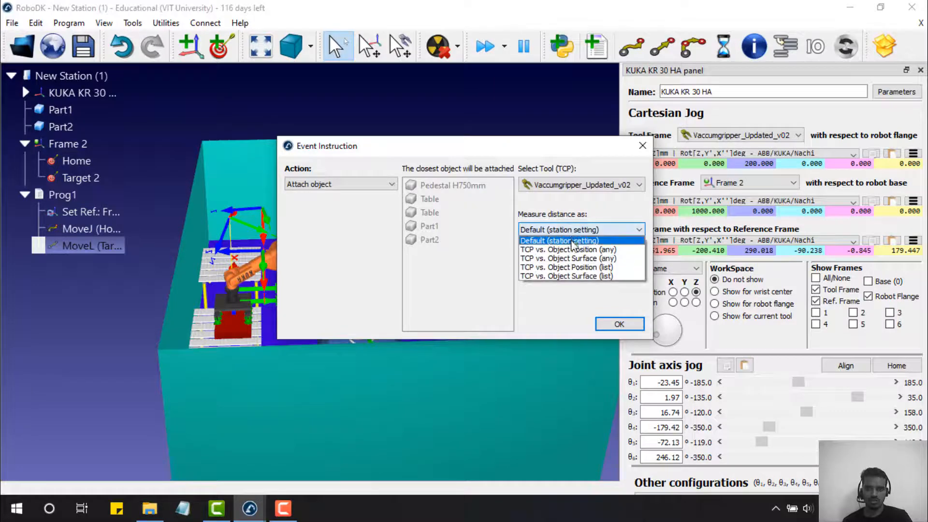
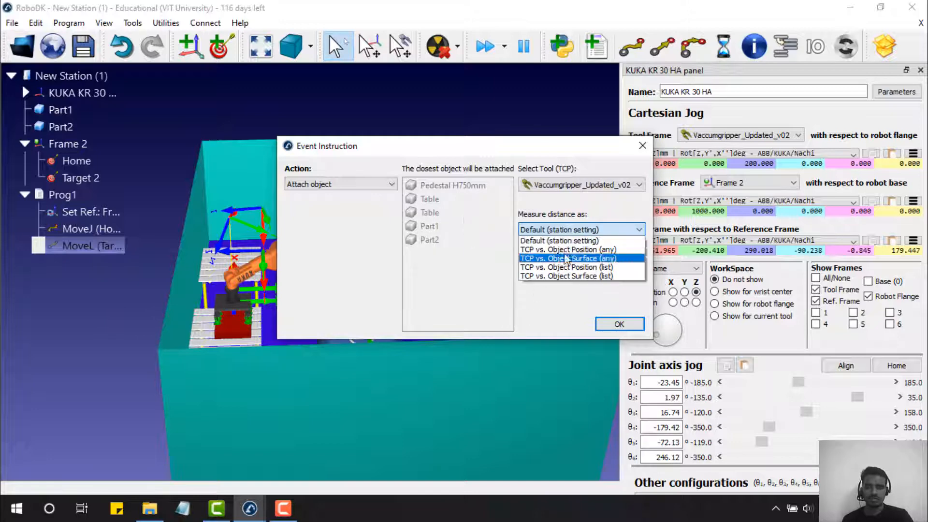
- Keep the Default distance measurement and confirm the vacuum gripper's attach-object event
{"action": "left_click", "coordinate": [581, 240]}
{"action": "left_click", "coordinate": [620, 324]}
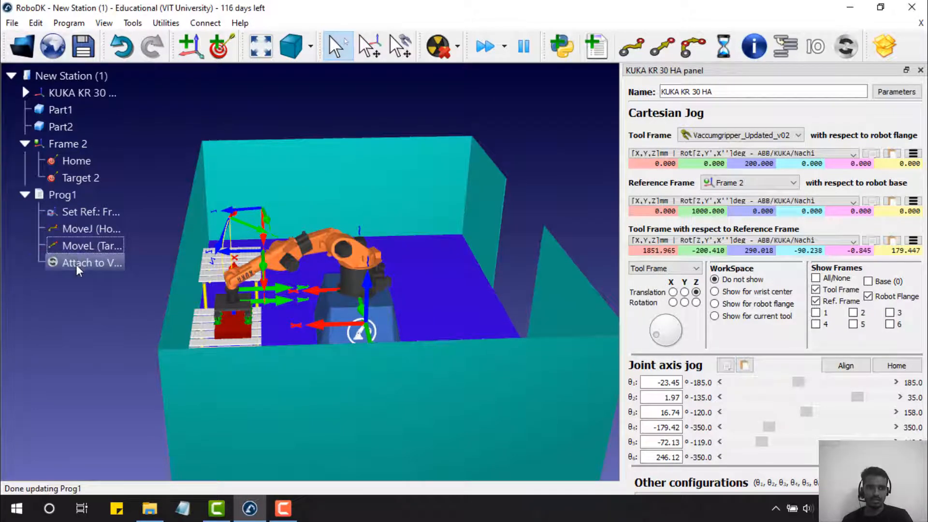
- Add a linear move back to Home after the attach event in Prog1
{"action": "left_click", "coordinate": [76, 265]}
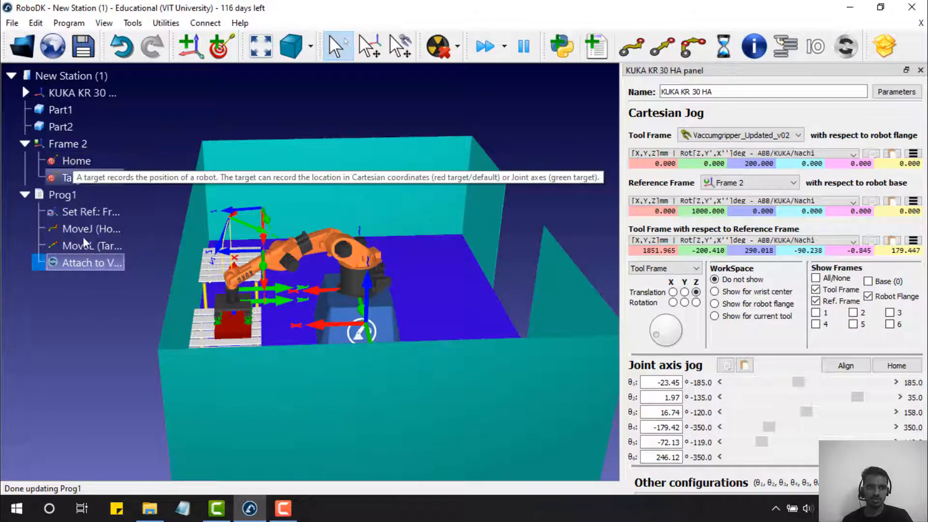
{"action": "left_click", "coordinate": [74, 201]}
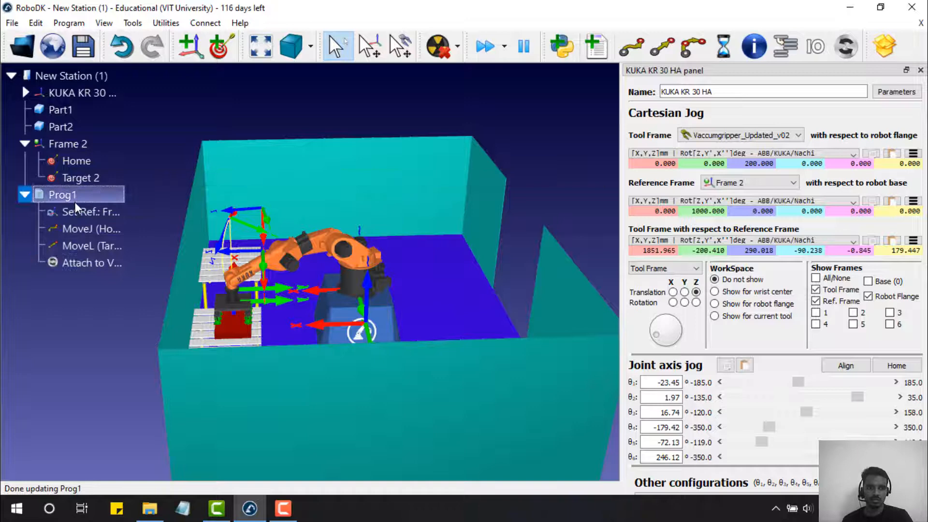
{"action": "left_click", "coordinate": [77, 161], "text": "ctrl"}
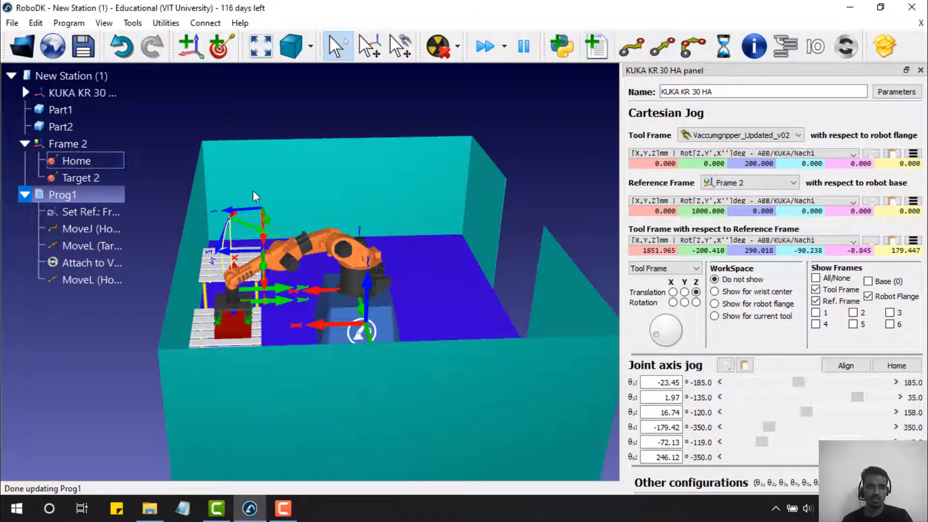
- Run Prog1 in simulation; it completes a 3731.5 mm path in 5.0 s
{"action": "right_click", "coordinate": [93, 193]}
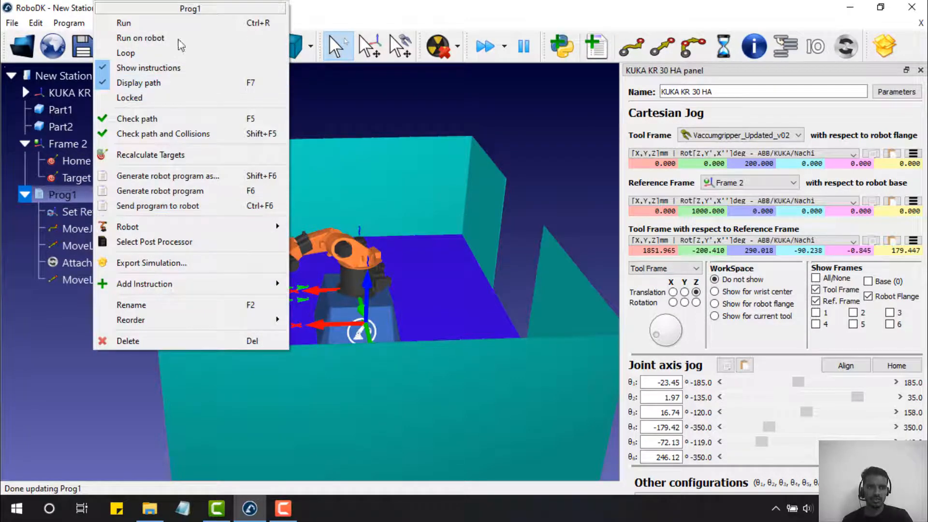
{"action": "left_click", "coordinate": [177, 24]}
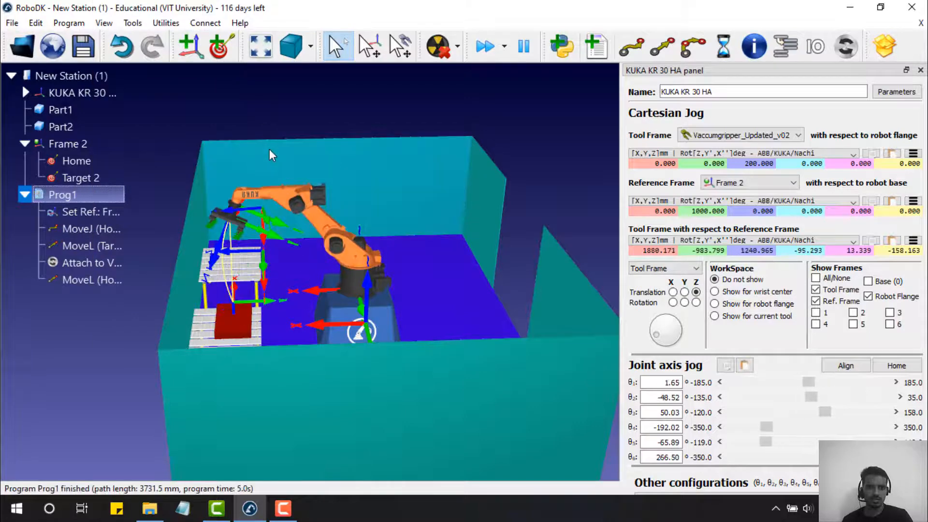
{"action": "left_click", "coordinate": [65, 268]}
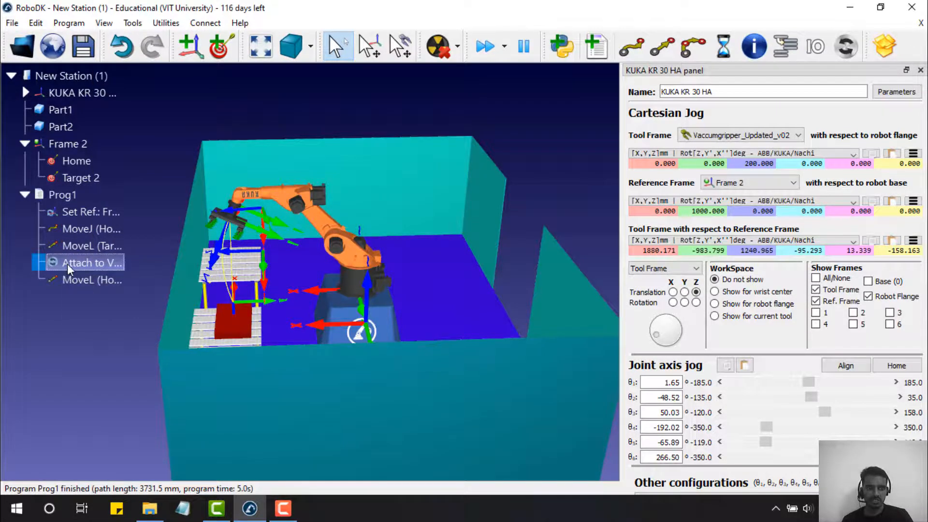
- Delete the existing attach-object instruction from Prog1
{"action": "right_click", "coordinate": [67, 264]}
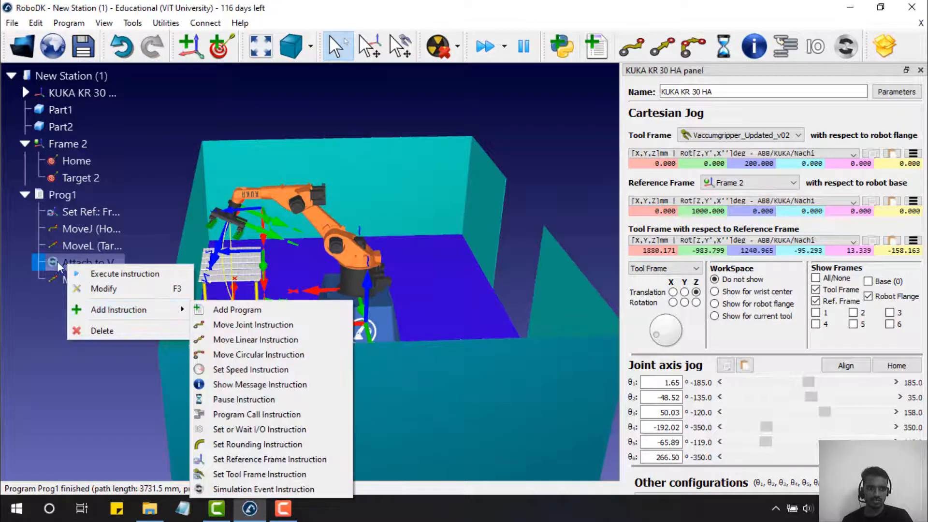
{"action": "left_click", "coordinate": [56, 259]}
{"action": "key", "text": "Delete"}
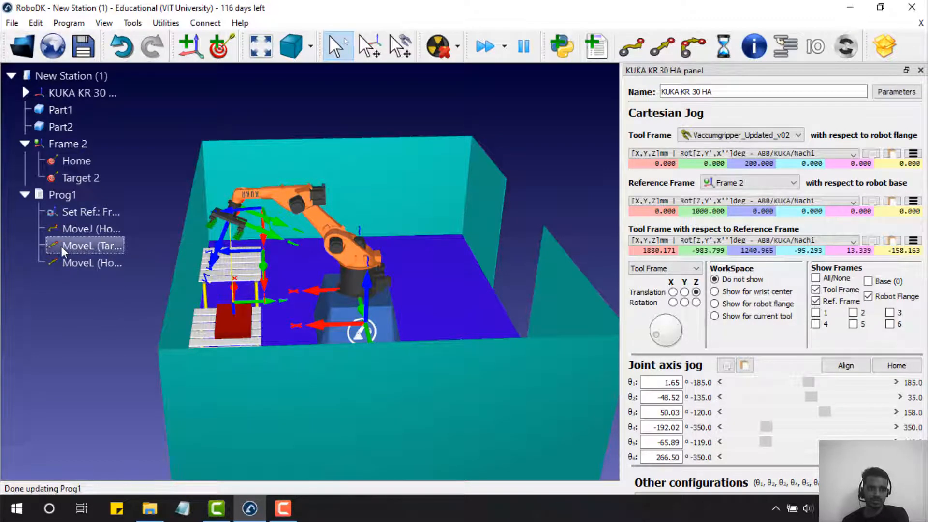
- Insert a new attach event after MoveL to Target 2, using TCP vs. Object Surface with Part1
{"action": "right_click", "coordinate": [61, 246]}
{"action": "mouse_move", "coordinate": [116, 424]}
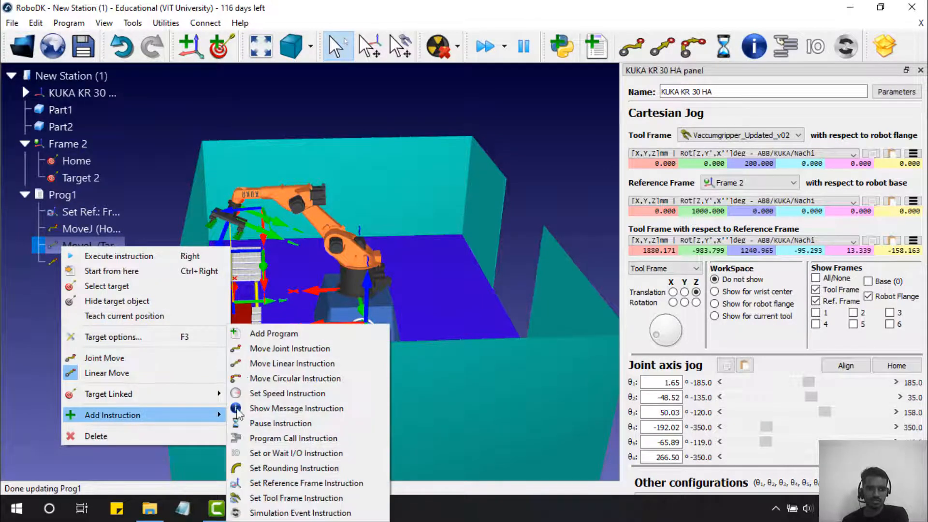
{"action": "left_click", "coordinate": [290, 509]}
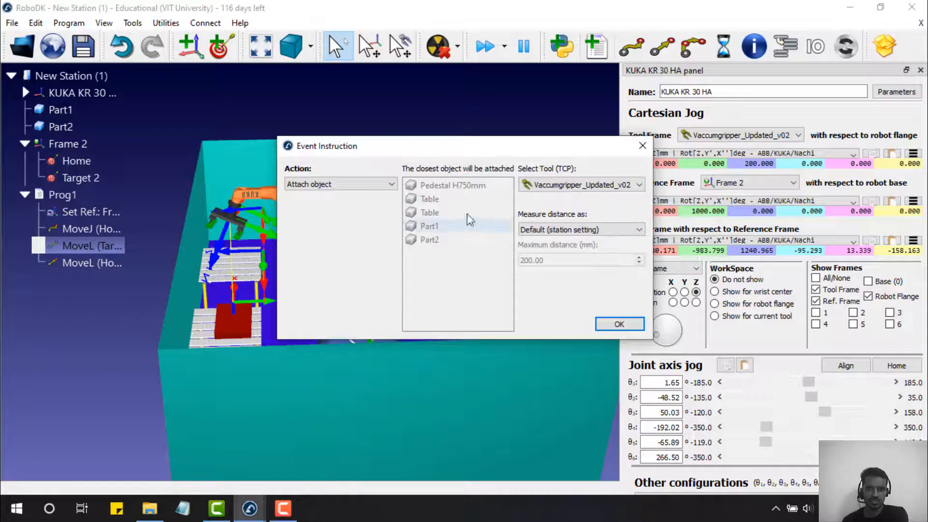
{"action": "left_click", "coordinate": [575, 230]}
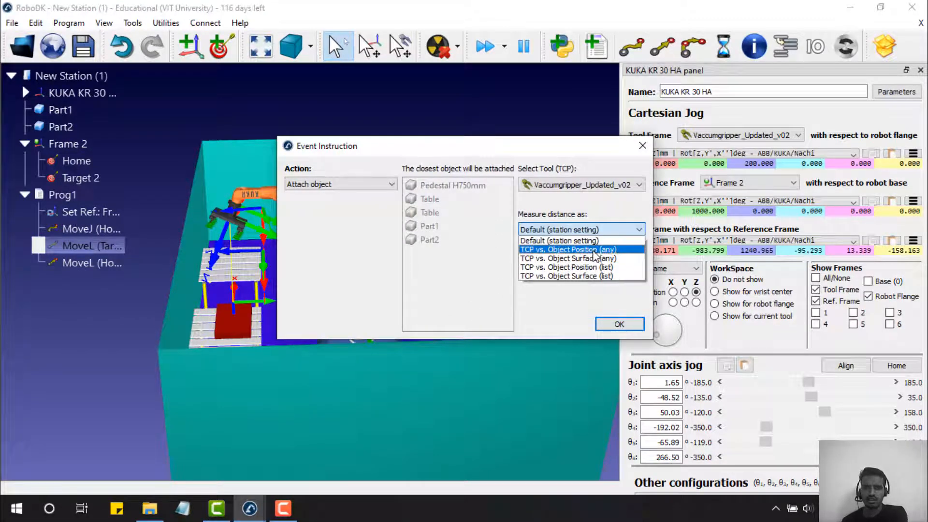
{"action": "left_click", "coordinate": [614, 276]}
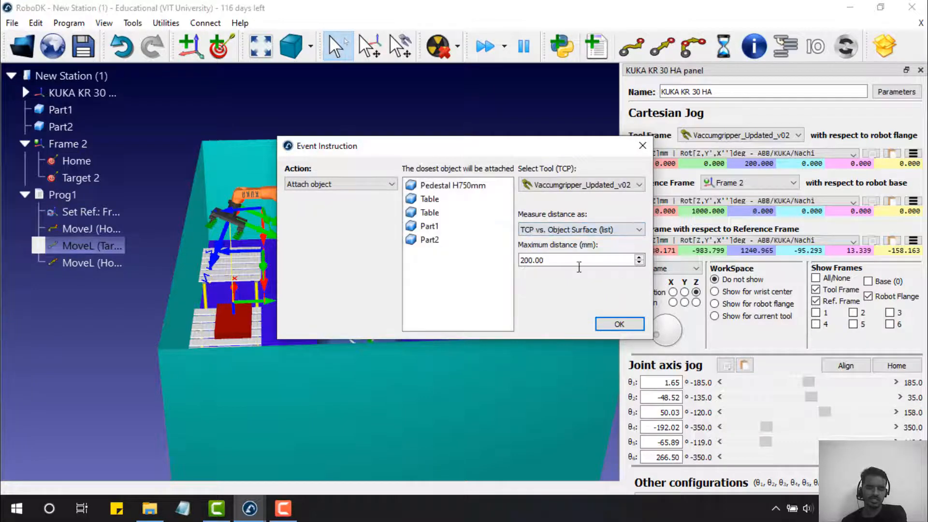
{"action": "left_click", "coordinate": [447, 233]}
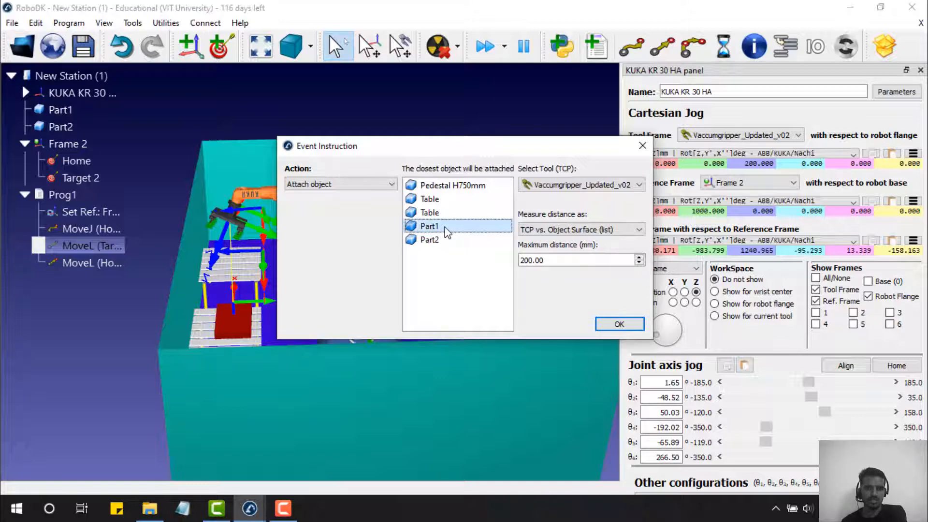
{"action": "left_click", "coordinate": [618, 324]}
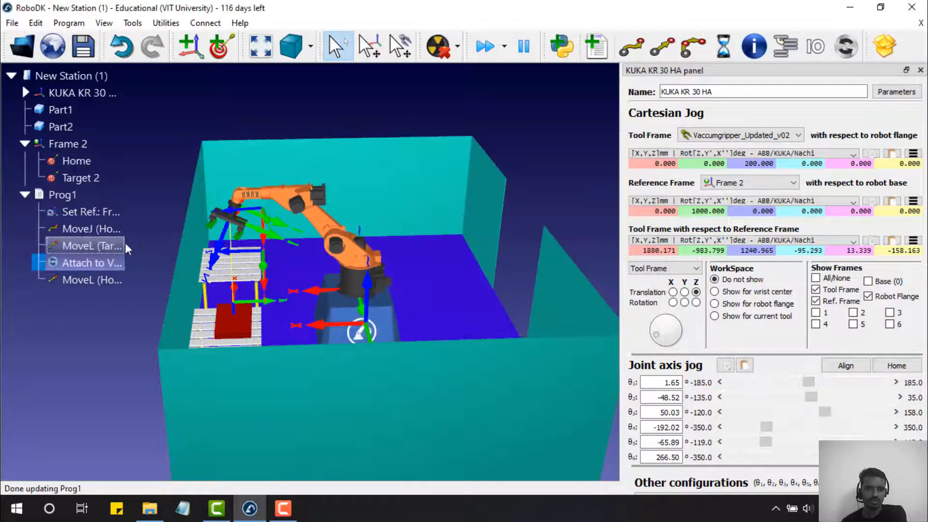
- Run Prog1 (2464.8 mm, 3.8 s) and orbit the view to confirm Part1 hangs from the gripper
{"action": "left_click", "coordinate": [74, 211]}
{"action": "right_click", "coordinate": [76, 198]}
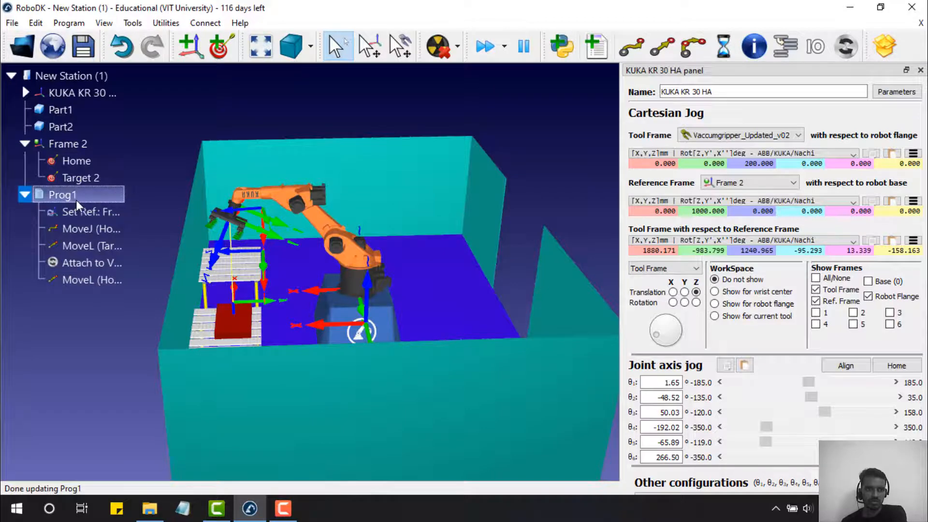
{"action": "left_click", "coordinate": [145, 36]}
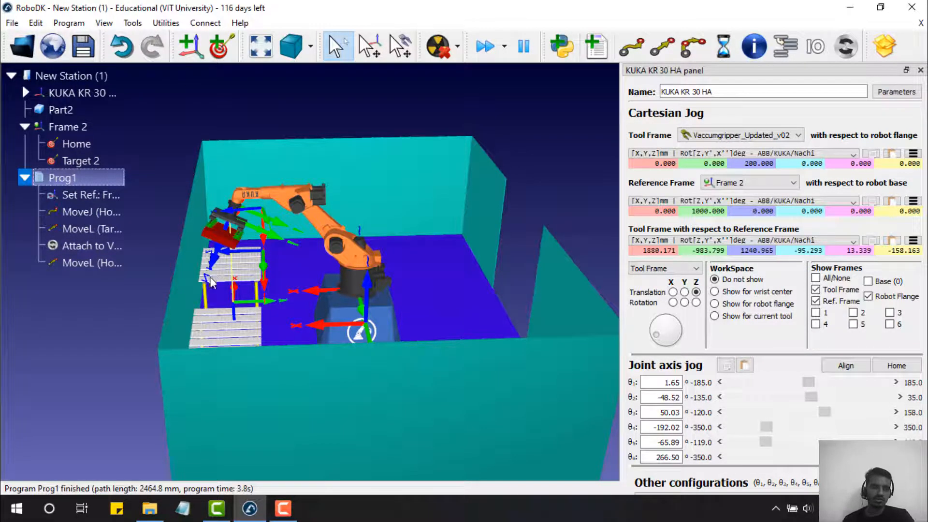
{"action": "left_click_drag", "start_coordinate": [125, 316], "coordinate": [103, 329]}
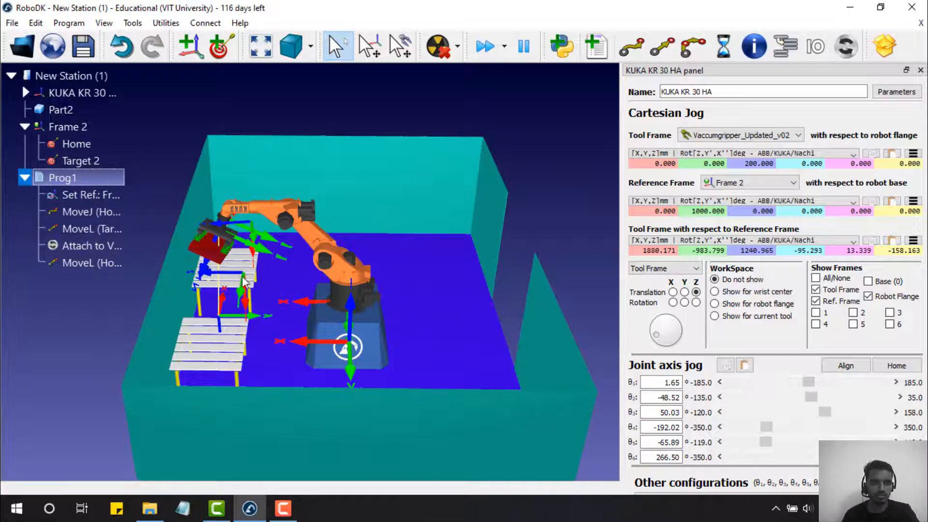
{"action": "left_click_drag", "start_coordinate": [256, 182], "coordinate": [287, 276]}
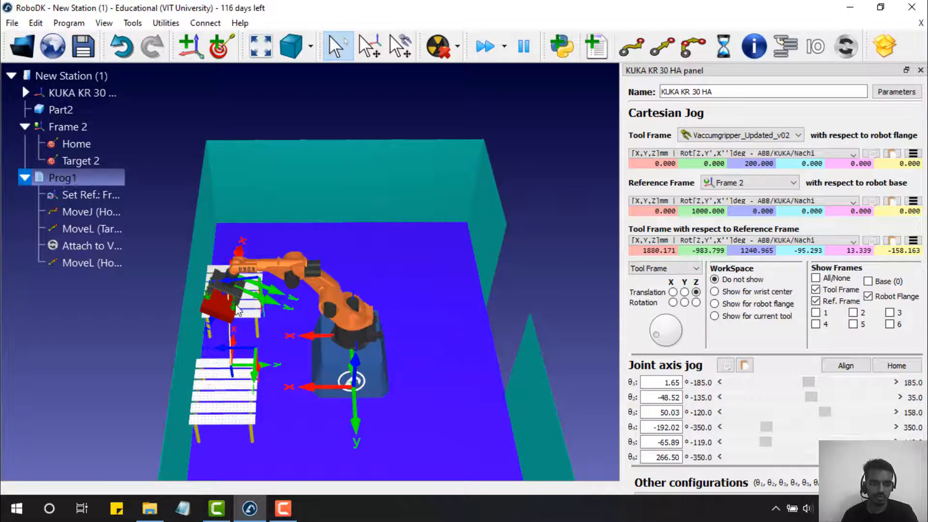
{"action": "key", "text": "alt"}
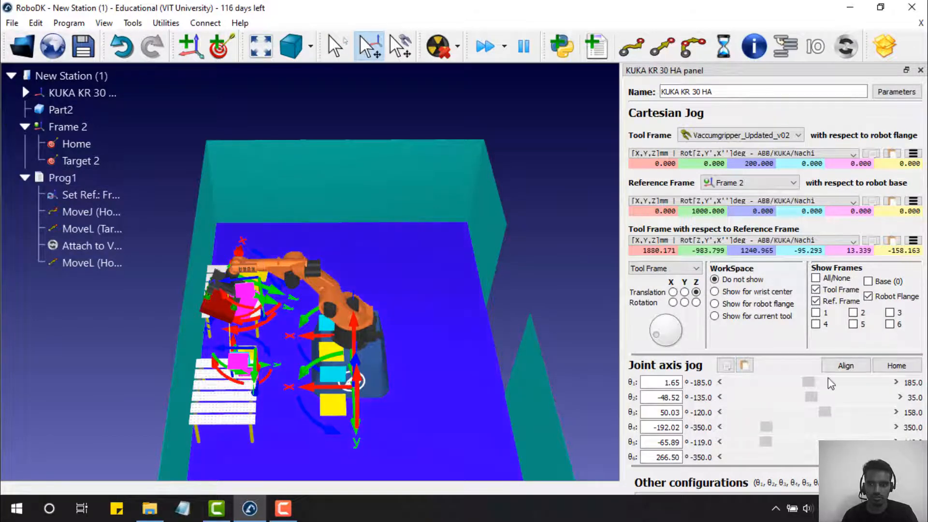
- Jog θ1 to 49.55, θ5 to -59.50 and θ6 to 150.00 to hold Part1 over the second table
{"action": "left_click_drag", "start_coordinate": [808, 381], "coordinate": [838, 387]}
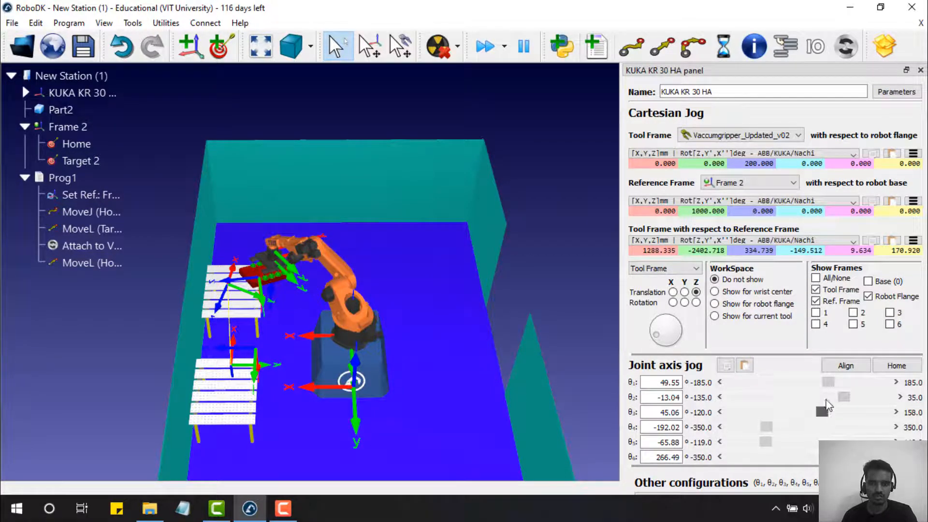
{"action": "scroll", "coordinate": [328, 282], "scroll_direction": "down", "scroll_amount": 2}
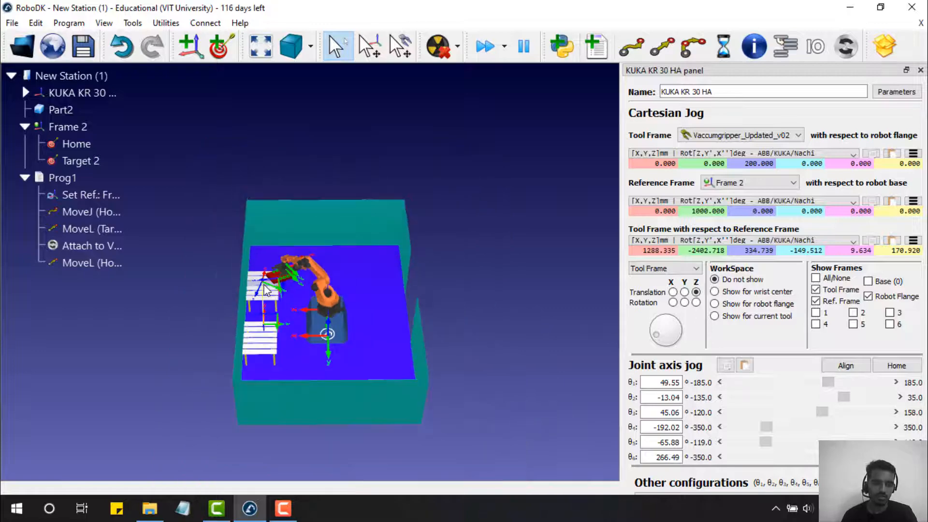
{"action": "scroll", "coordinate": [338, 276], "scroll_direction": "up", "scroll_amount": 8}
{"action": "left_click_drag", "start_coordinate": [354, 265], "coordinate": [437, 311]}
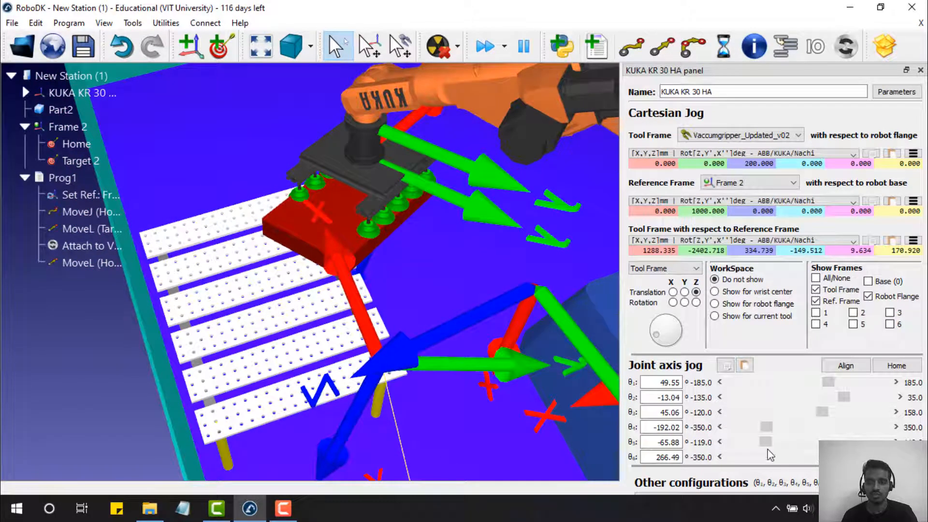
{"action": "left_click_drag", "start_coordinate": [767, 443], "coordinate": [772, 444]}
{"action": "left_click_drag", "start_coordinate": [866, 457], "coordinate": [841, 457]}
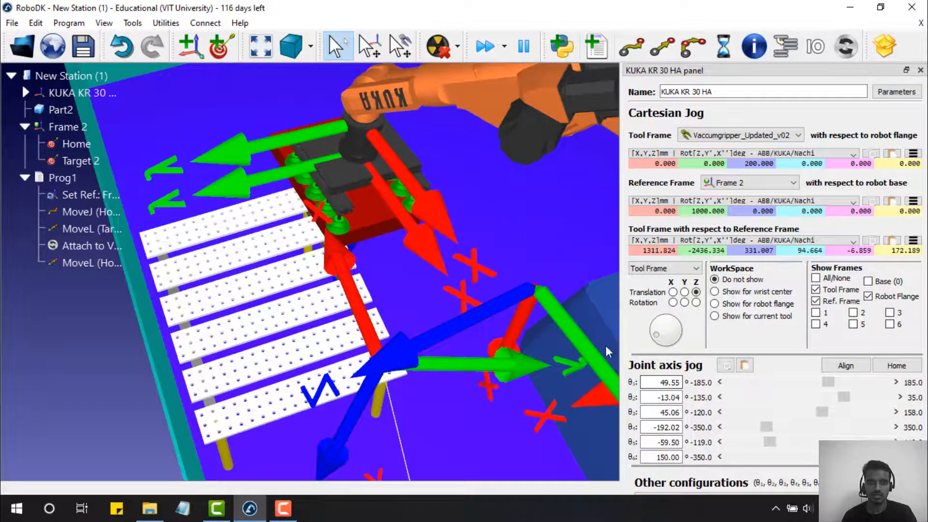
{"action": "scroll", "coordinate": [553, 298], "scroll_direction": "down", "scroll_amount": 6}
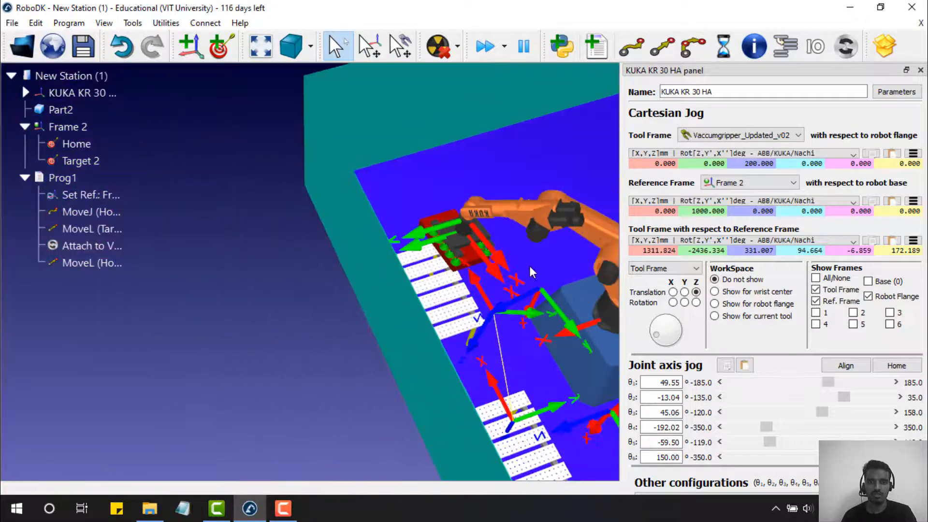
{"action": "scroll", "coordinate": [530, 268], "scroll_direction": "down", "scroll_amount": 2}
- Record the current pose as Target 3, then compare Targets 2 and 3 from several angles
{"action": "left_click", "coordinate": [223, 51]}
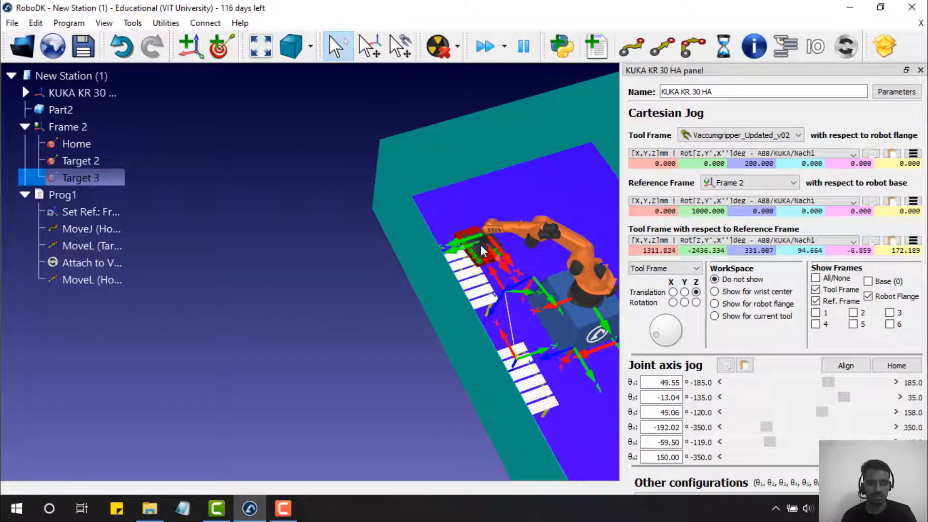
{"action": "scroll", "coordinate": [481, 245], "scroll_direction": "down", "scroll_amount": 2}
{"action": "scroll", "coordinate": [478, 261], "scroll_direction": "up", "scroll_amount": 4}
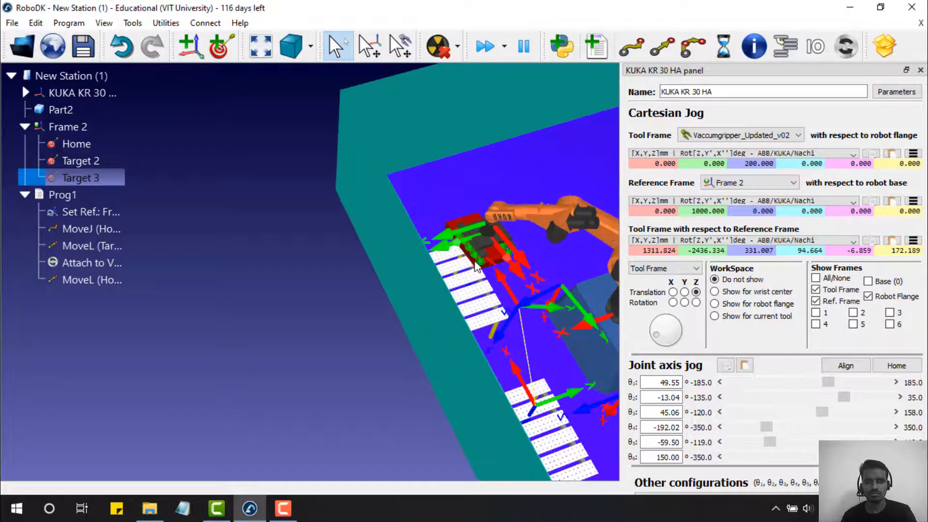
{"action": "double_click", "coordinate": [73, 160]}
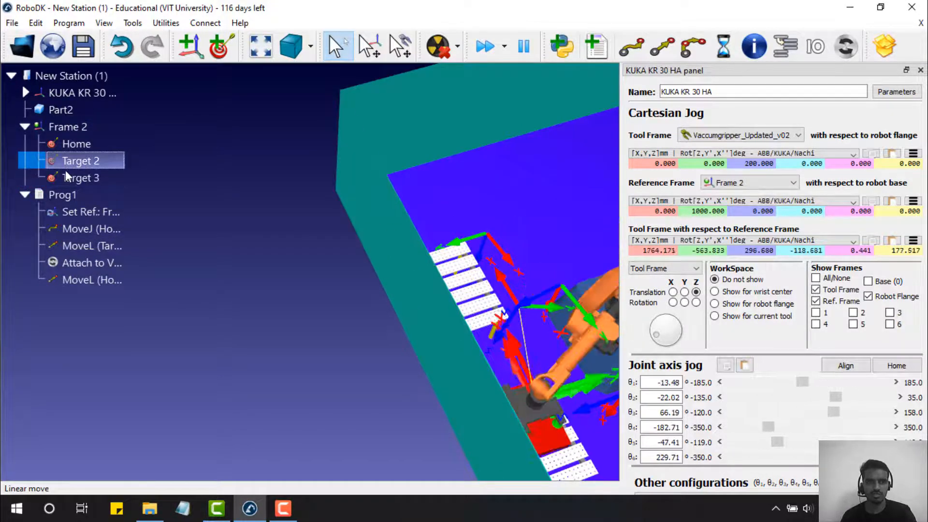
{"action": "double_click", "coordinate": [68, 177]}
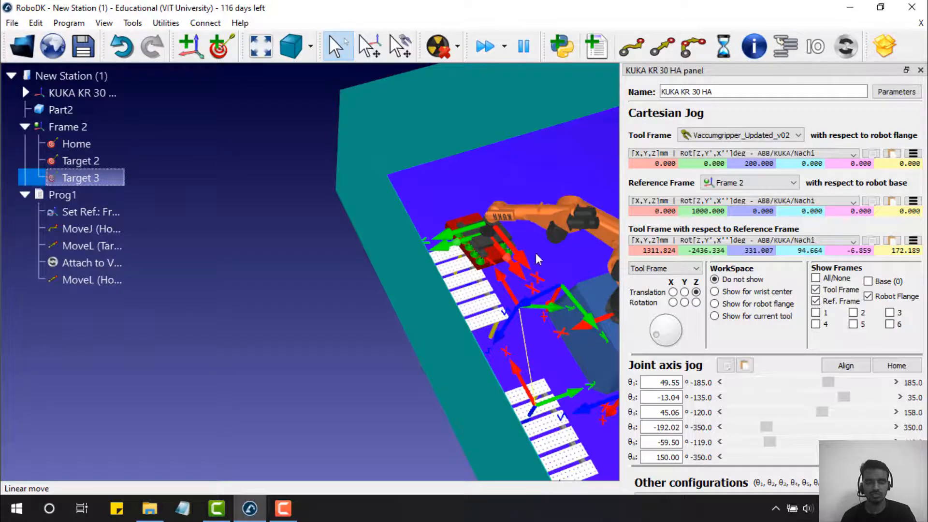
{"action": "scroll", "coordinate": [489, 275], "scroll_direction": "up", "scroll_amount": 5}
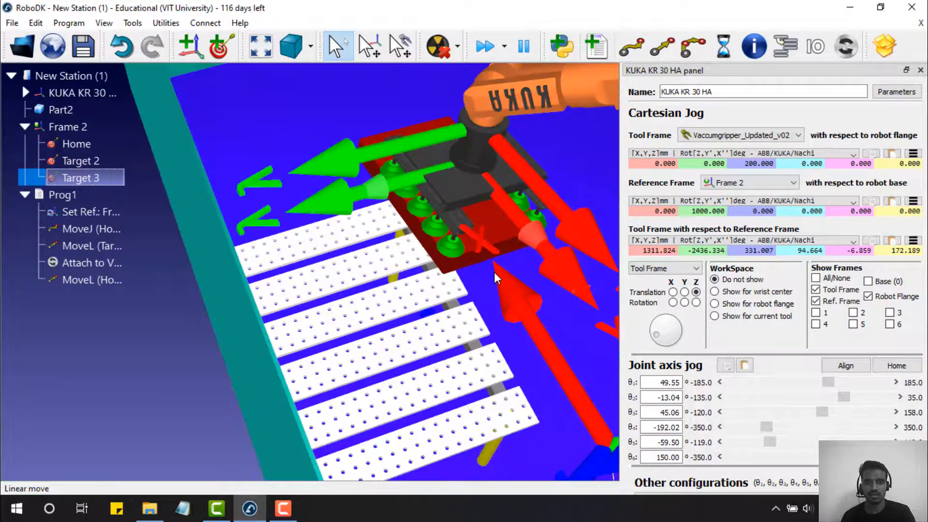
{"action": "left_click_drag", "start_coordinate": [463, 251], "coordinate": [344, 150]}
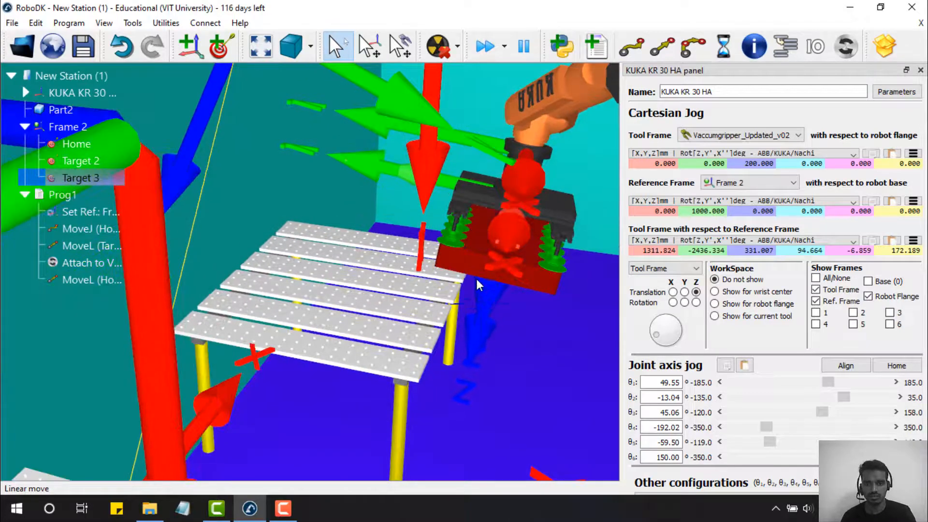
{"action": "left_click_drag", "start_coordinate": [477, 281], "coordinate": [500, 212]}
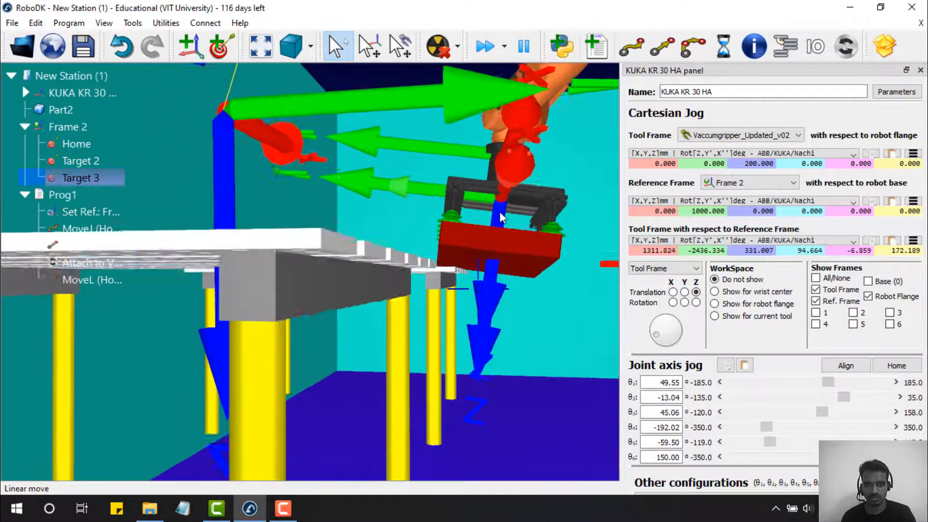
{"action": "right_click_drag", "start_coordinate": [500, 212], "coordinate": [494, 277]}
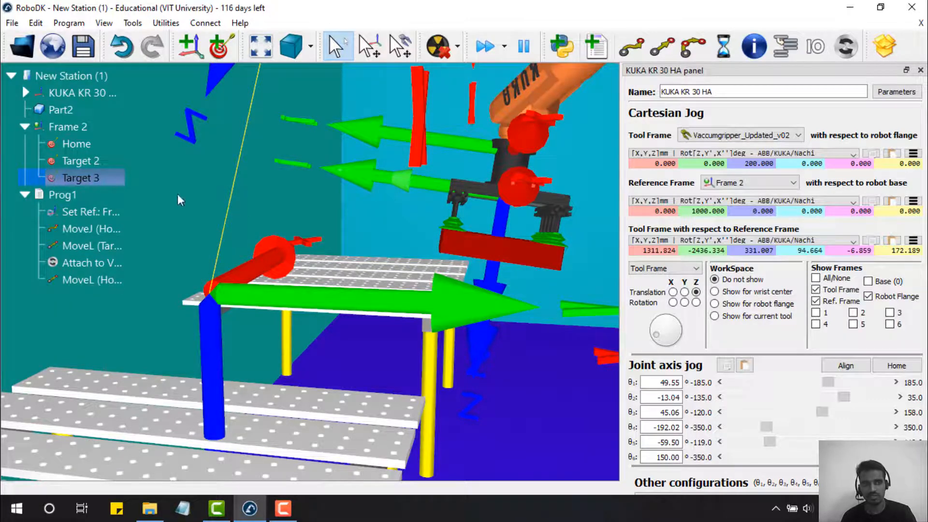
- Delete Target 3 from Frame 2
{"action": "right_click", "coordinate": [97, 177]}
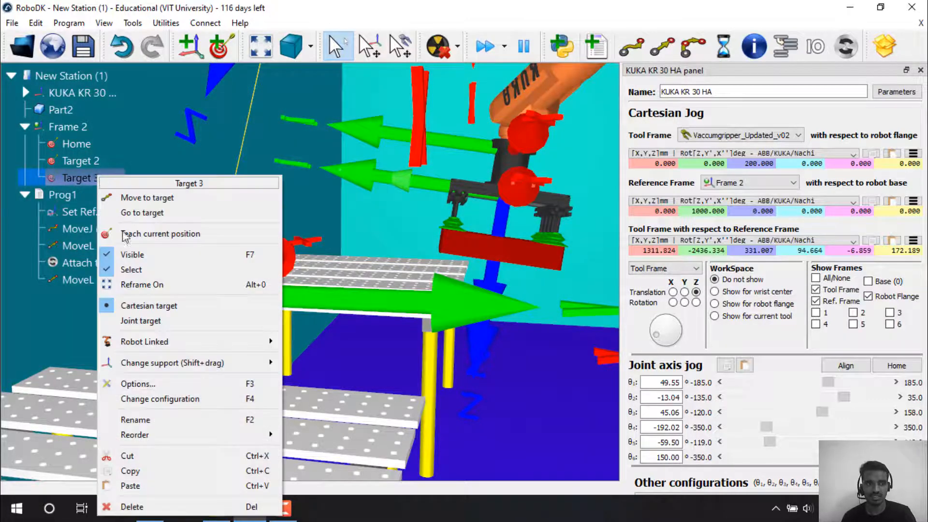
{"action": "left_click", "coordinate": [75, 178]}
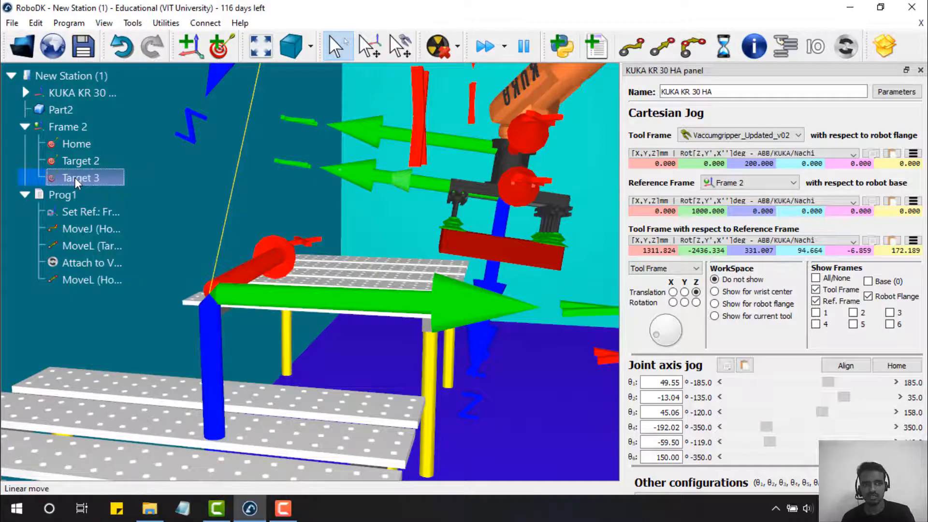
{"action": "key", "text": "Delete"}
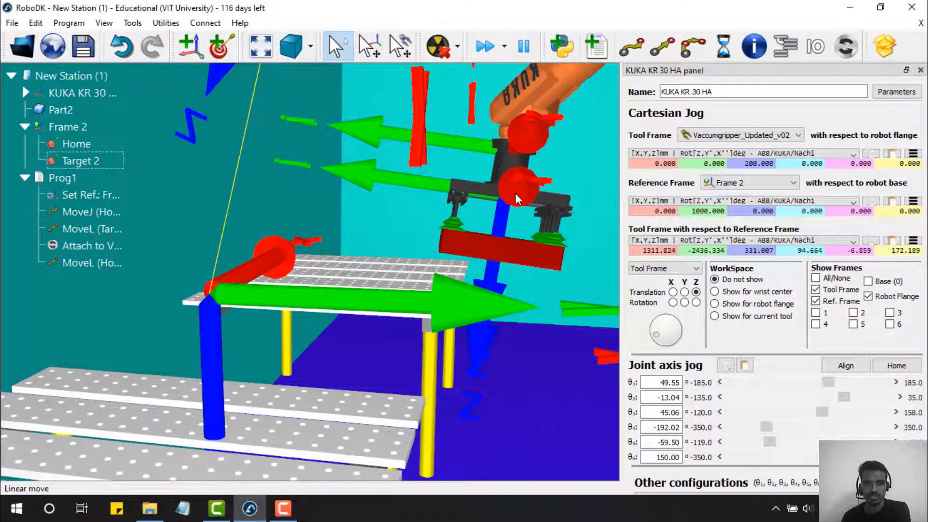
- Raise the gripper above the table and record it as a new Target 3 (θ1 50.97, θ5 -69.84, θ6 149.10)
{"action": "left_click_drag", "start_coordinate": [499, 202], "coordinate": [503, 181], "text": "alt"}
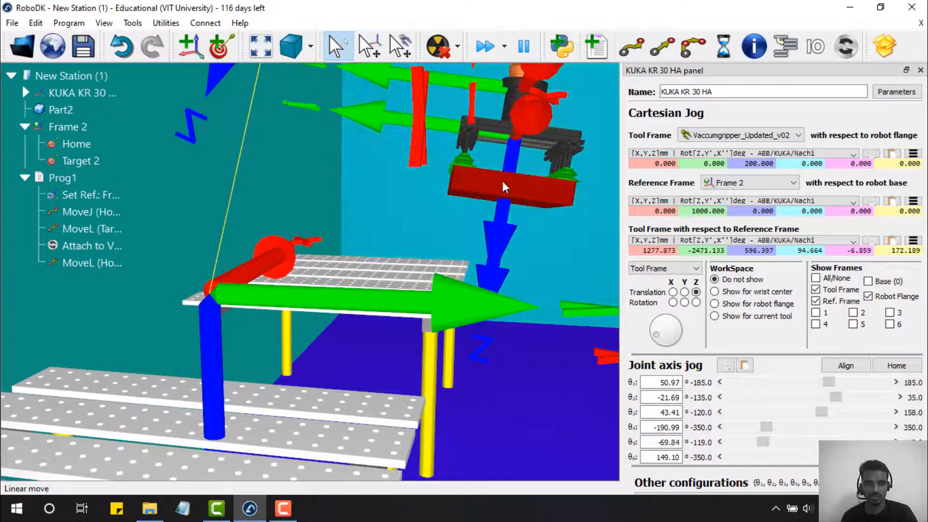
{"action": "left_click", "coordinate": [222, 51]}
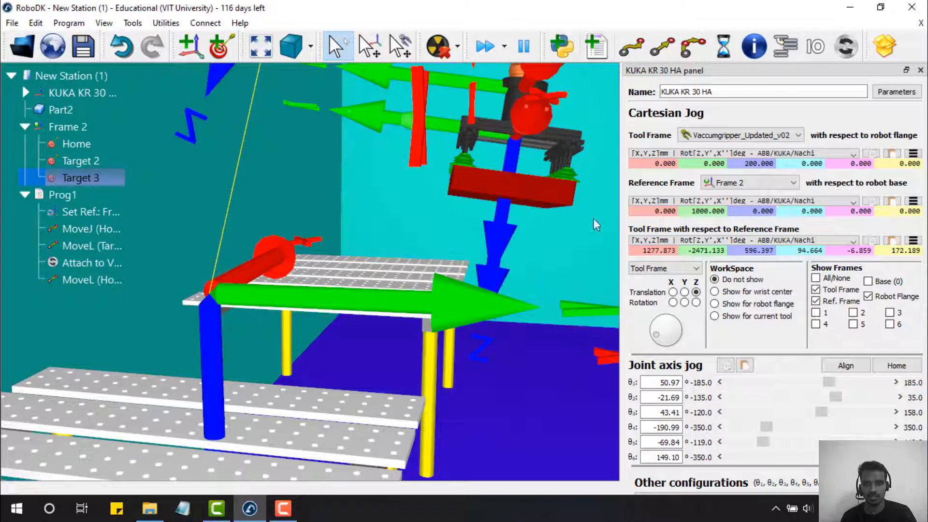
{"action": "left_click_drag", "start_coordinate": [838, 397], "coordinate": [823, 391]}
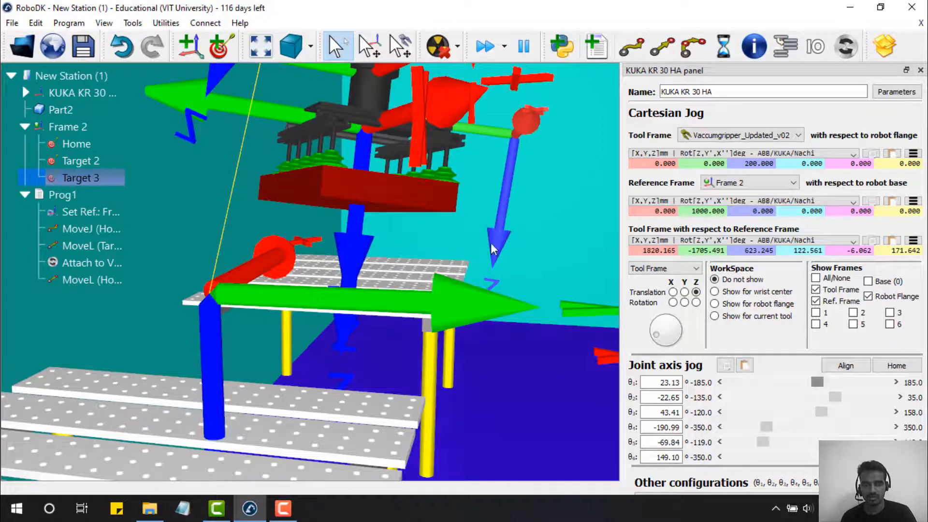
{"action": "scroll", "coordinate": [494, 272], "scroll_direction": "up", "scroll_amount": 10}
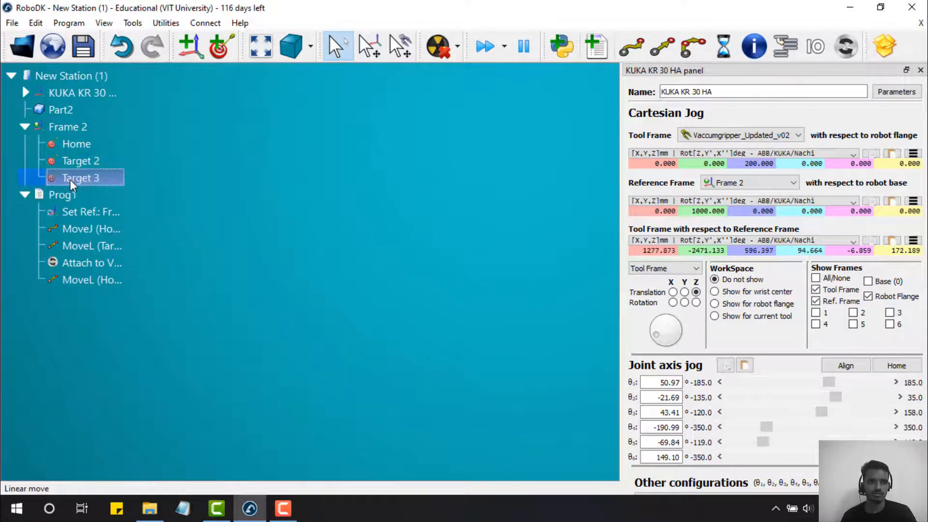
{"action": "left_click", "coordinate": [264, 47]}
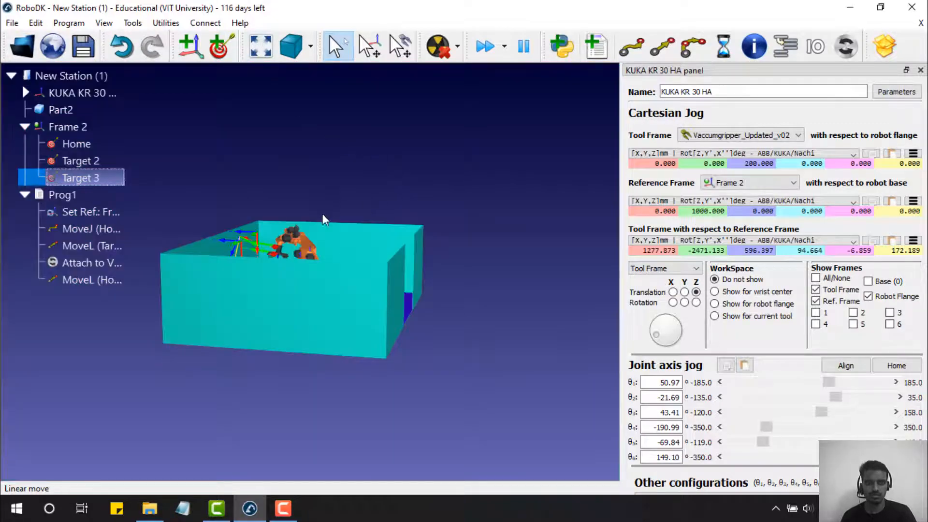
{"action": "left_click_drag", "start_coordinate": [323, 214], "coordinate": [280, 299]}
- Jog the gripper down toward the table with the Cartesian jog controls, checking from a side view
{"action": "scroll", "coordinate": [269, 306], "scroll_direction": "up", "scroll_amount": 5}
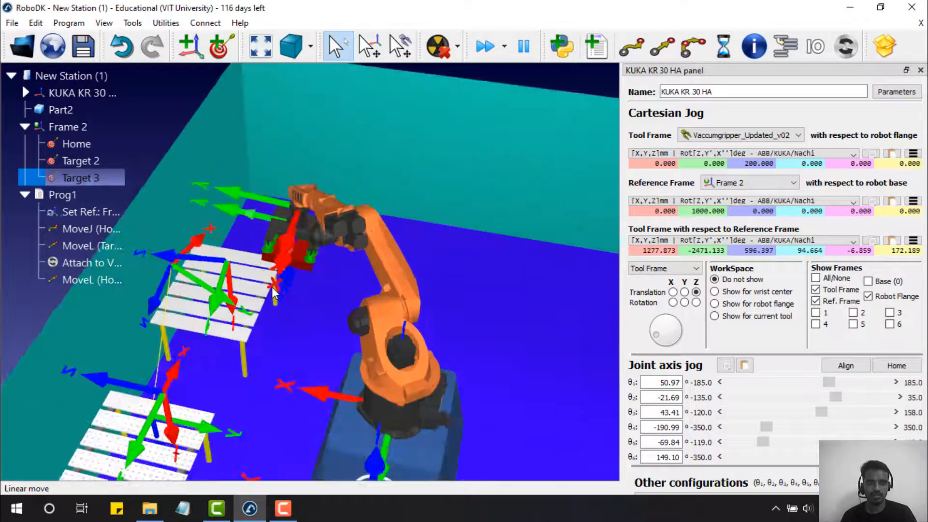
{"action": "scroll", "coordinate": [272, 288], "scroll_direction": "up", "scroll_amount": 2}
{"action": "right_click_drag", "start_coordinate": [301, 284], "coordinate": [323, 230]}
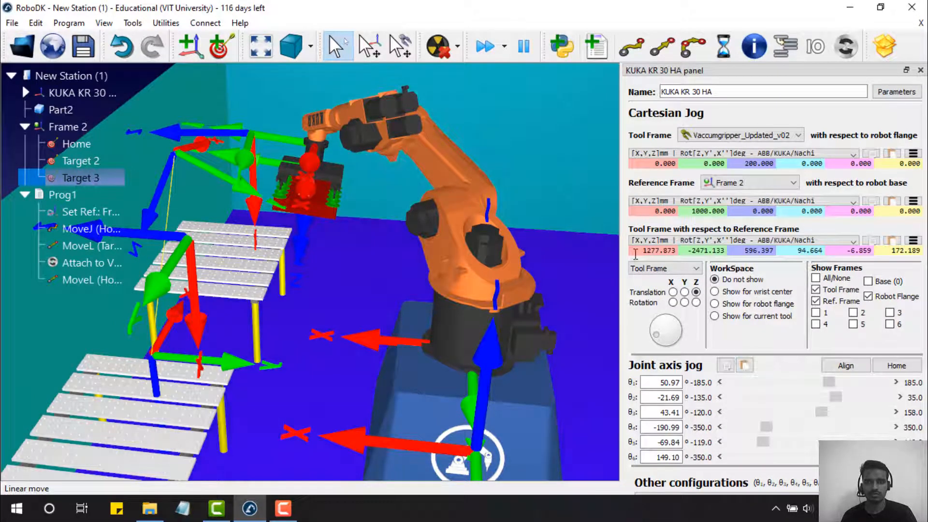
{"action": "left_click_drag", "start_coordinate": [323, 214], "coordinate": [451, 216], "text": "alt"}
{"action": "right_click_drag", "start_coordinate": [452, 218], "coordinate": [458, 221]}
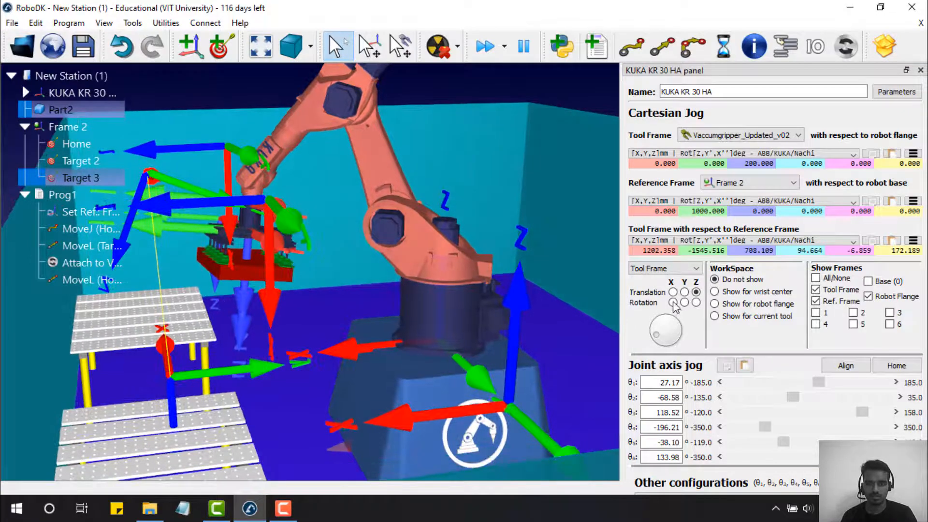
{"action": "mouse_move", "coordinate": [667, 332]}
{"action": "left_mouse_down"}
{"action": "mouse_move", "coordinate": [670, 312]}
{"action": "mouse_move", "coordinate": [664, 321]}
{"action": "left_mouse_up"}
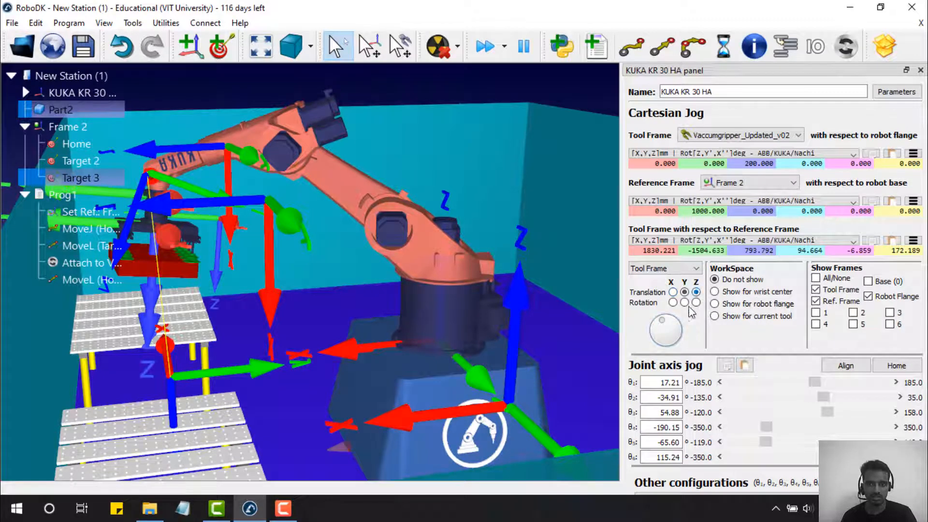
{"action": "left_click_drag", "start_coordinate": [663, 329], "coordinate": [654, 327]}
{"action": "mouse_move", "coordinate": [308, 363]}
{"action": "right_mouse_down"}
{"action": "mouse_move", "coordinate": [302, 337]}
{"action": "mouse_move", "coordinate": [291, 360]}
{"action": "right_mouse_up"}
- Raise the gripper about 10 mm and recheck its height above the table from several angles
{"action": "scroll", "coordinate": [256, 353], "scroll_direction": "up", "scroll_amount": 1}
{"action": "scroll", "coordinate": [227, 353], "scroll_direction": "up", "scroll_amount": 2}
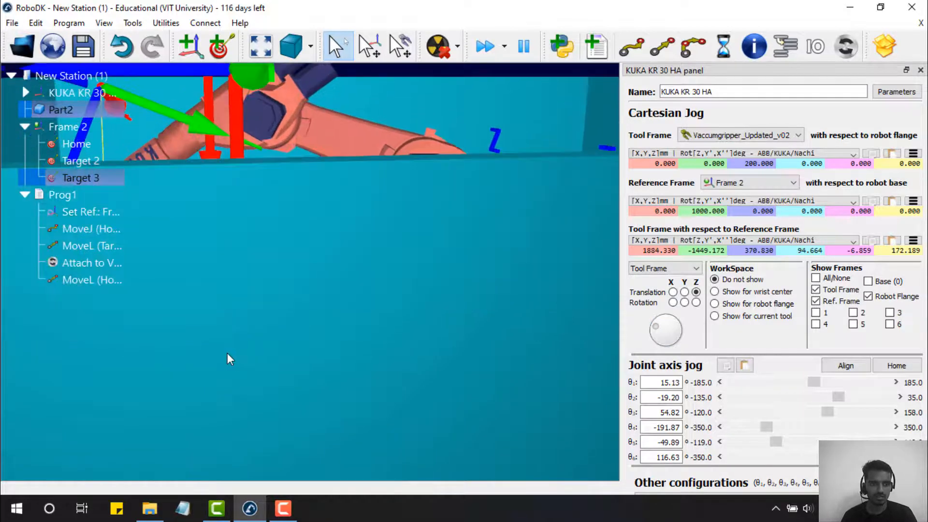
{"action": "scroll", "coordinate": [227, 353], "scroll_direction": "down", "scroll_amount": 1}
{"action": "scroll", "coordinate": [227, 354], "scroll_direction": "down", "scroll_amount": 1}
{"action": "right_click_drag", "start_coordinate": [165, 252], "coordinate": [168, 280]}
{"action": "scroll", "coordinate": [157, 322], "scroll_direction": "up", "scroll_amount": 3}
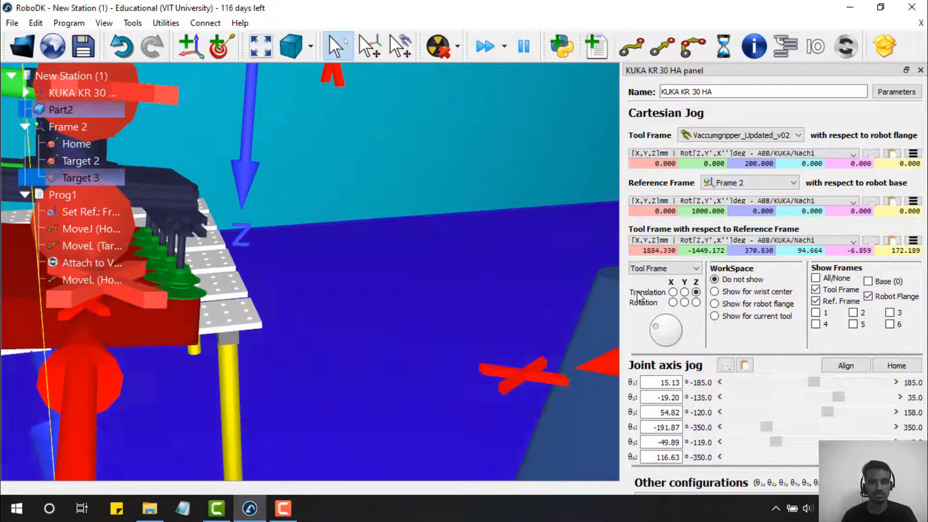
{"action": "left_click_drag", "start_coordinate": [662, 331], "coordinate": [663, 331]}
{"action": "scroll", "coordinate": [232, 335], "scroll_direction": "up", "scroll_amount": 1}
{"action": "scroll", "coordinate": [228, 339], "scroll_direction": "down", "scroll_amount": 2}
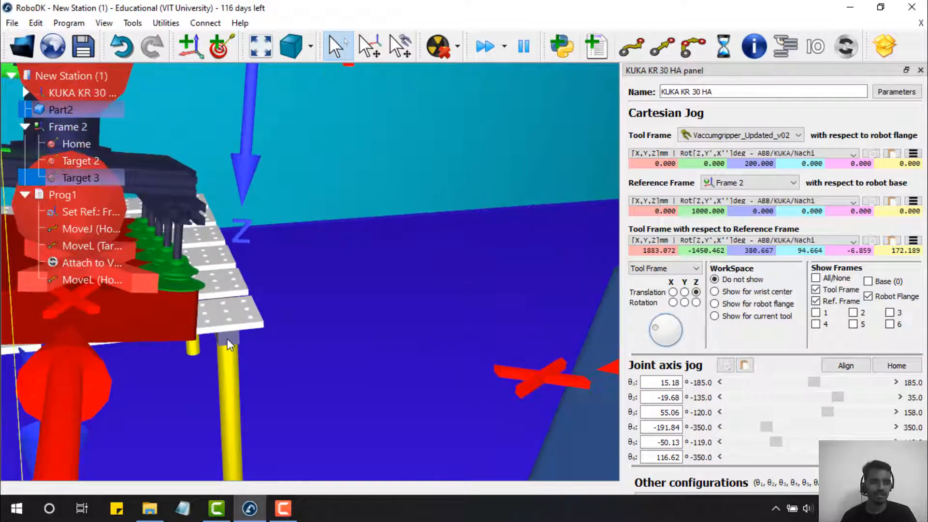
{"action": "right_click_drag", "start_coordinate": [228, 339], "coordinate": [187, 346]}
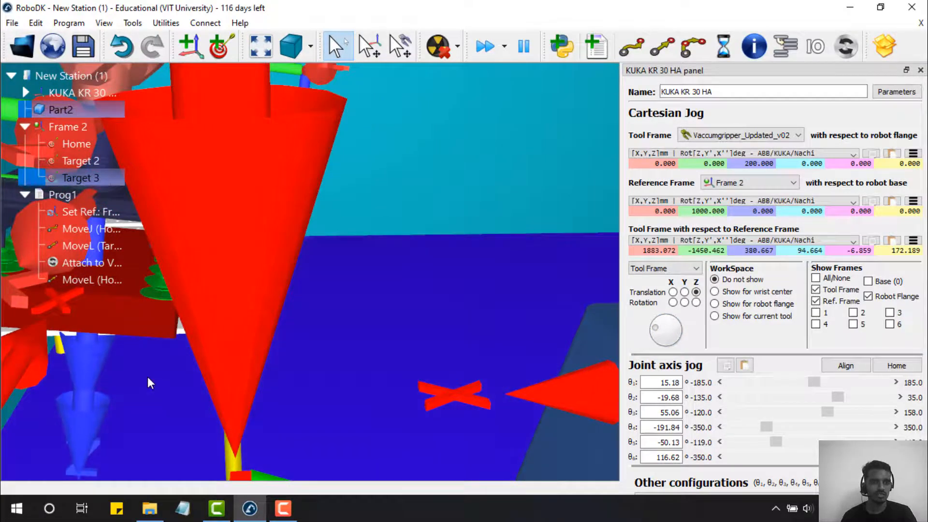
{"action": "scroll", "coordinate": [147, 376], "scroll_direction": "down", "scroll_amount": 5}
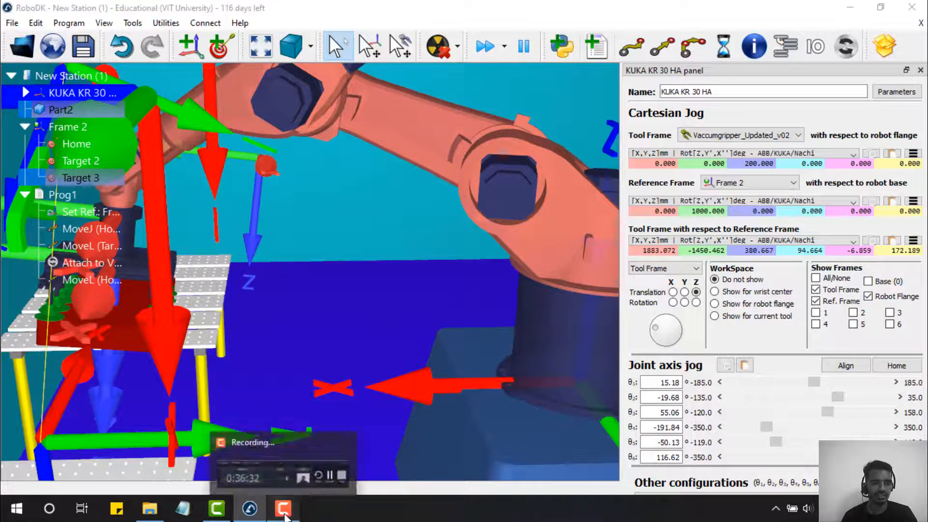
{"action": "left_click", "coordinate": [283, 509]}
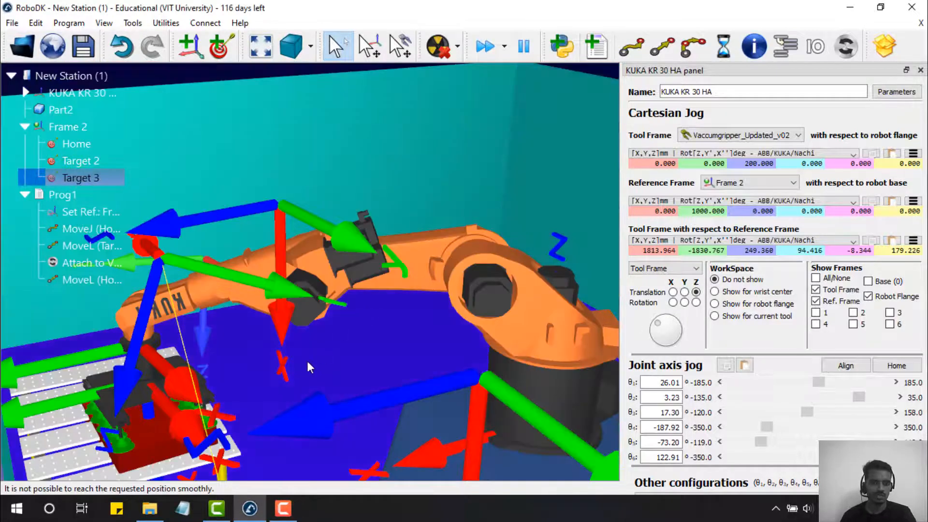
- Rotate the gripper about its tool axis and tilt it about Y to orient it to the part
{"action": "left_click_drag", "start_coordinate": [307, 359], "coordinate": [298, 391]}
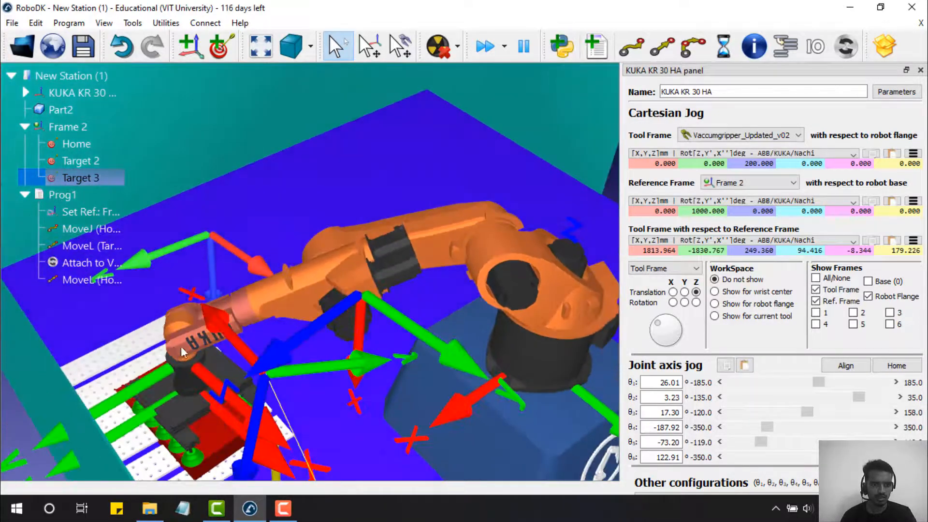
{"action": "left_click_drag", "start_coordinate": [181, 346], "coordinate": [435, 348]}
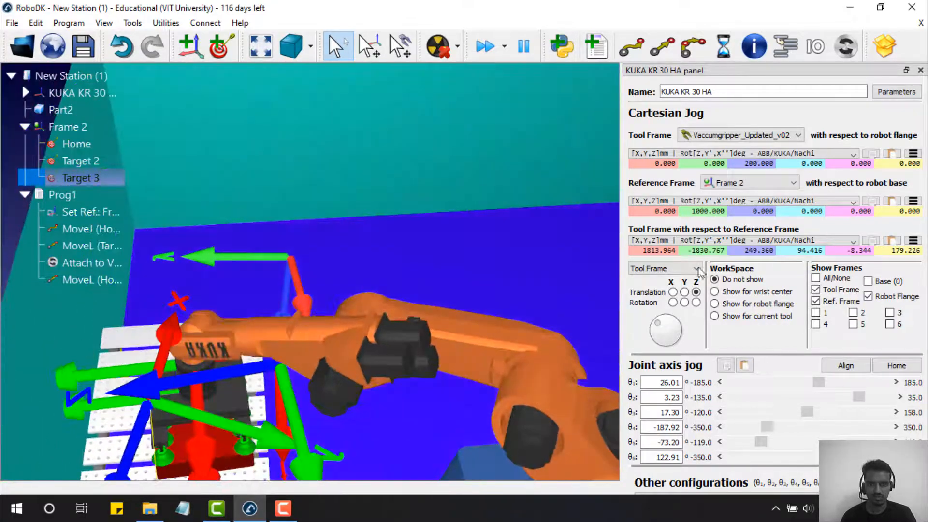
{"action": "left_click_drag", "start_coordinate": [666, 338], "coordinate": [666, 314]}
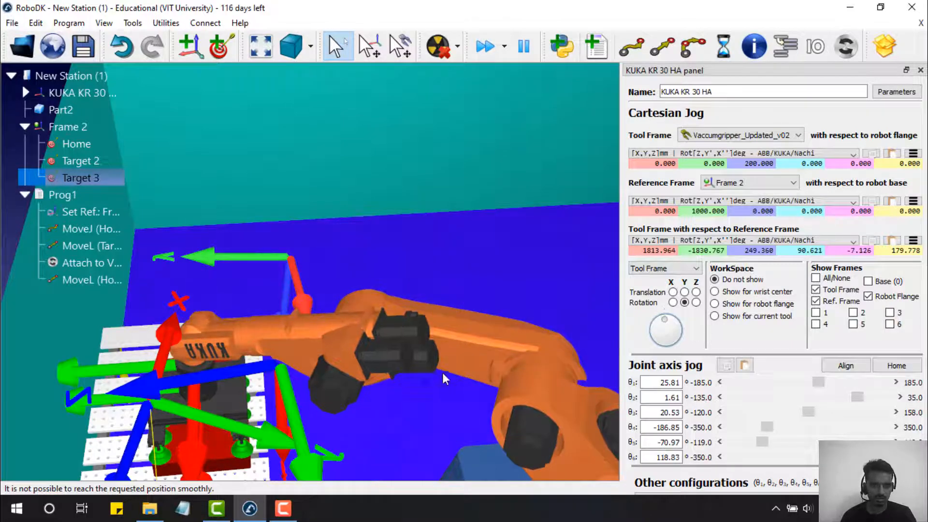
{"action": "right_click_drag", "start_coordinate": [443, 374], "coordinate": [513, 377]}
{"action": "mouse_move", "coordinate": [416, 366]}
{"action": "right_mouse_down"}
{"action": "mouse_move", "coordinate": [470, 382]}
{"action": "mouse_move", "coordinate": [548, 383]}
{"action": "mouse_move", "coordinate": [467, 376]}
{"action": "right_mouse_up"}
{"action": "right_click_drag", "start_coordinate": [561, 370], "coordinate": [711, 317]}
{"action": "scroll", "coordinate": [477, 308], "scroll_direction": "up", "scroll_amount": 3}
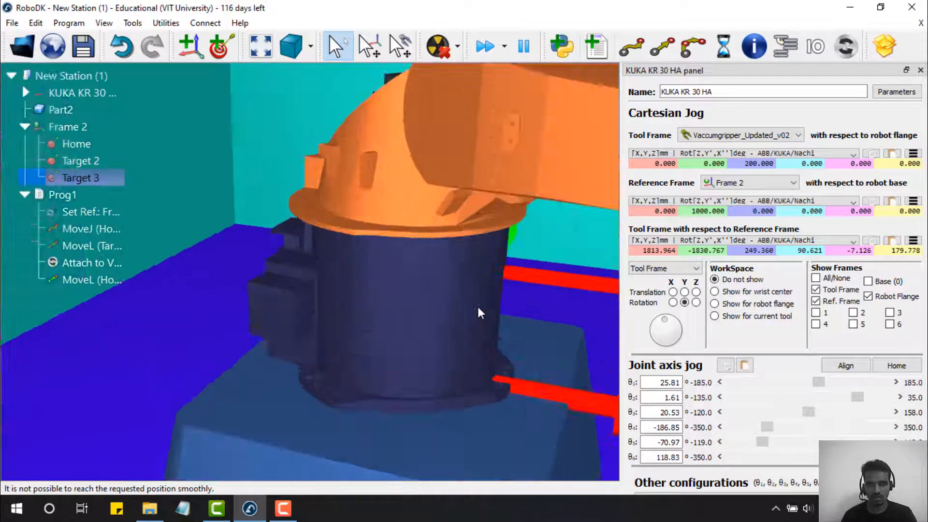
{"action": "scroll", "coordinate": [483, 320], "scroll_direction": "down", "scroll_amount": 8}
{"action": "scroll", "coordinate": [591, 361], "scroll_direction": "up", "scroll_amount": 3}
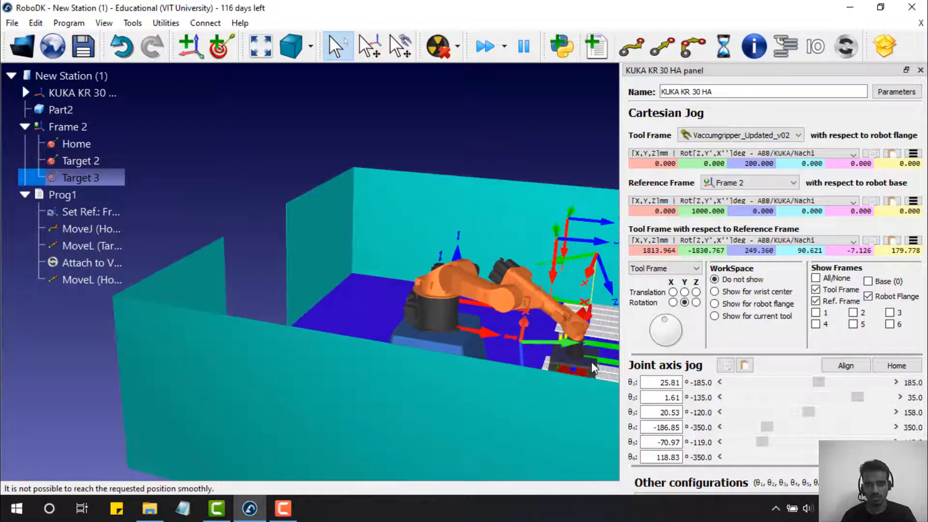
{"action": "scroll", "coordinate": [591, 361], "scroll_direction": "up", "scroll_amount": 6}
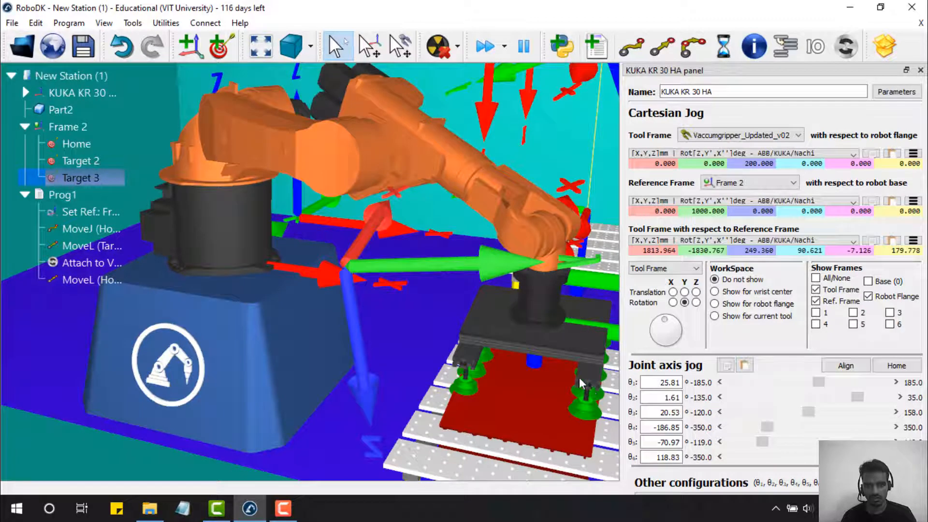
{"action": "left_click_drag", "start_coordinate": [669, 326], "coordinate": [665, 326]}
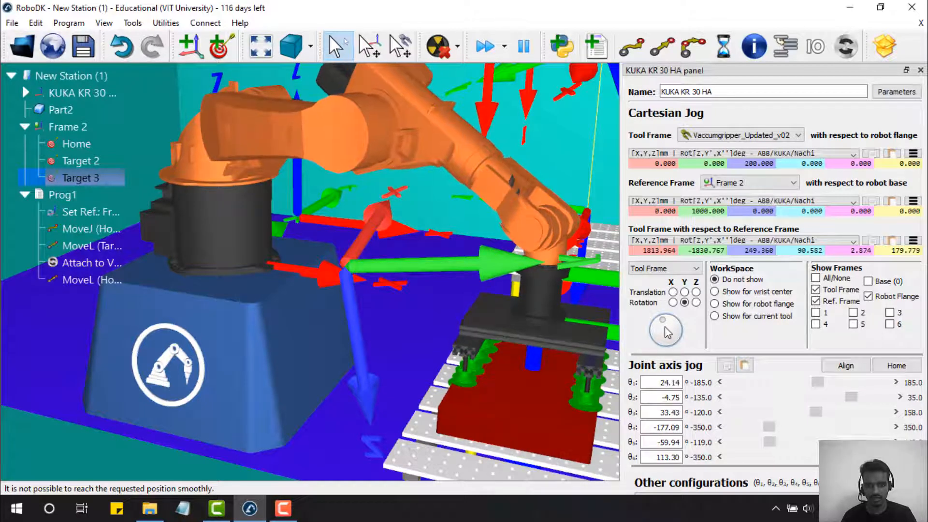
- Slide the gripper along X over the part, settle it just above, and save it as Target 4
{"action": "right_click_drag", "start_coordinate": [571, 356], "coordinate": [409, 185]}
{"action": "scroll", "coordinate": [432, 196], "scroll_direction": "up", "scroll_amount": 10}
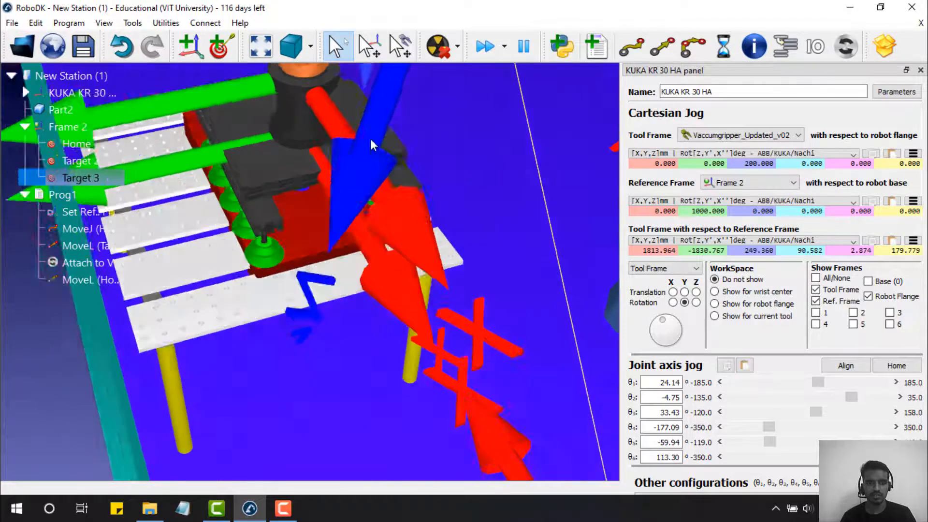
{"action": "right_click_drag", "start_coordinate": [371, 143], "coordinate": [331, 62]}
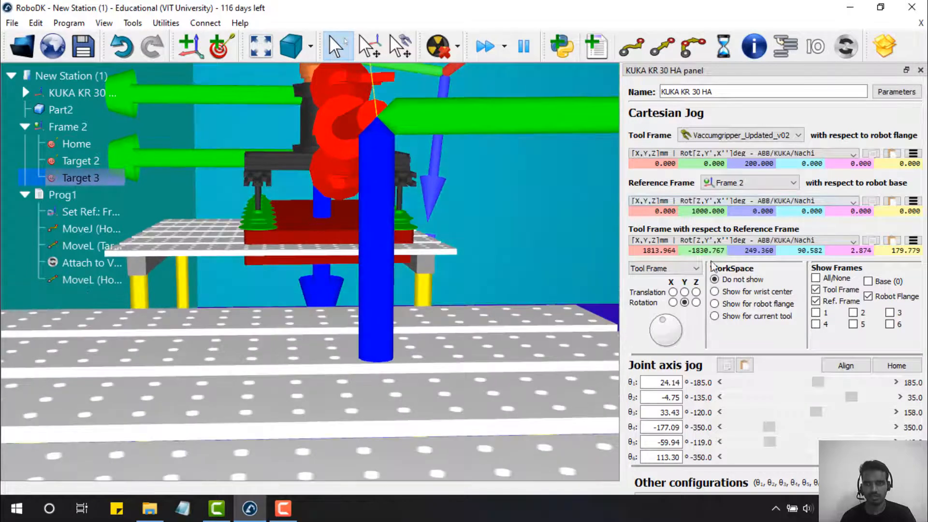
{"action": "left_click_drag", "start_coordinate": [665, 323], "coordinate": [683, 327]}
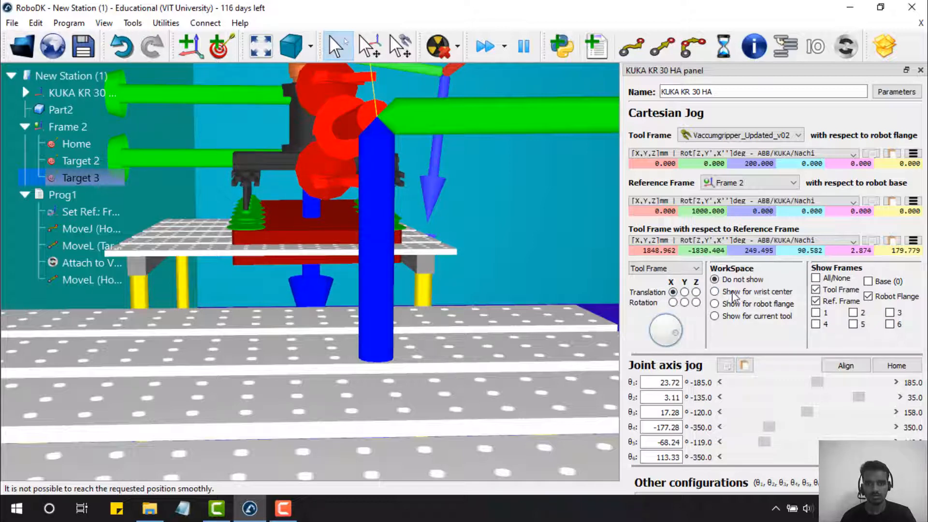
{"action": "left_click_drag", "start_coordinate": [677, 313], "coordinate": [677, 324]}
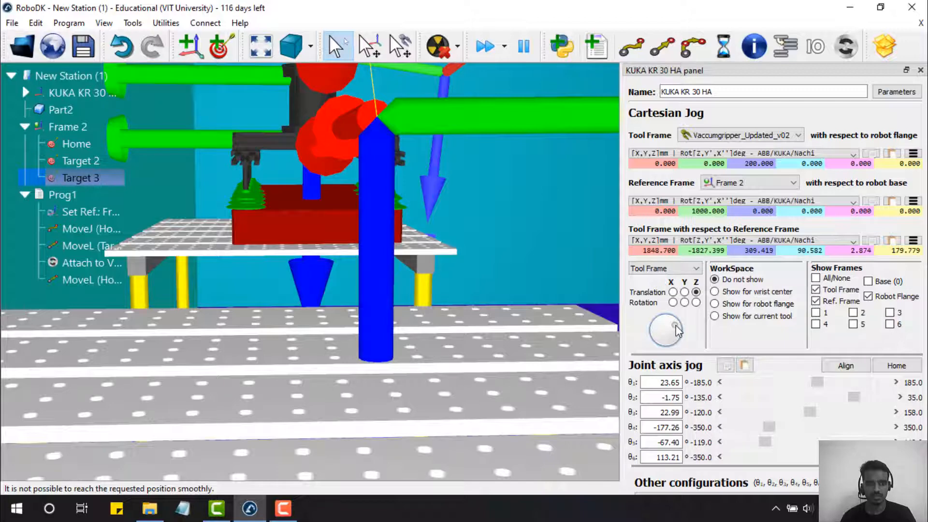
{"action": "right_click_drag", "start_coordinate": [545, 281], "coordinate": [517, 338]}
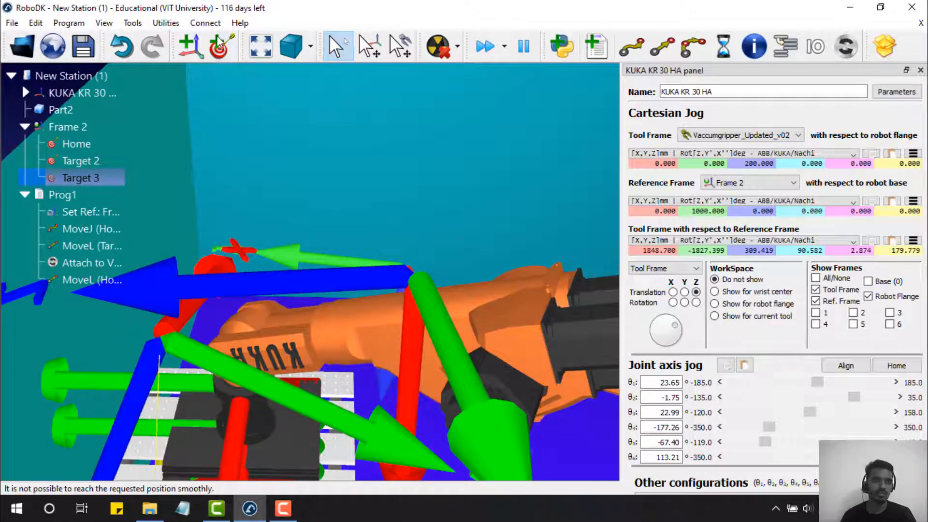
{"action": "left_click", "coordinate": [218, 49]}
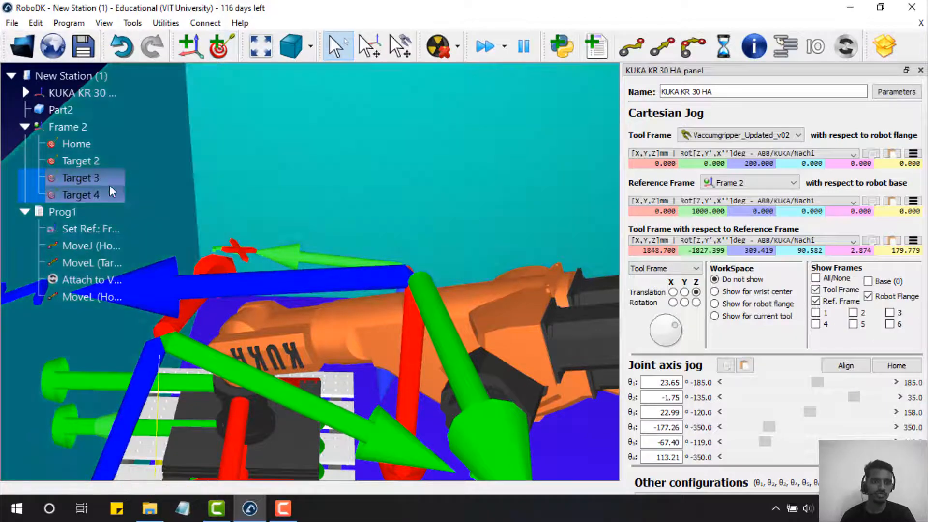
- Move the robot through Targets 3, 4, 3 and 2 to check each pose
{"action": "double_click", "coordinate": [108, 182]}
{"action": "double_click", "coordinate": [88, 194]}
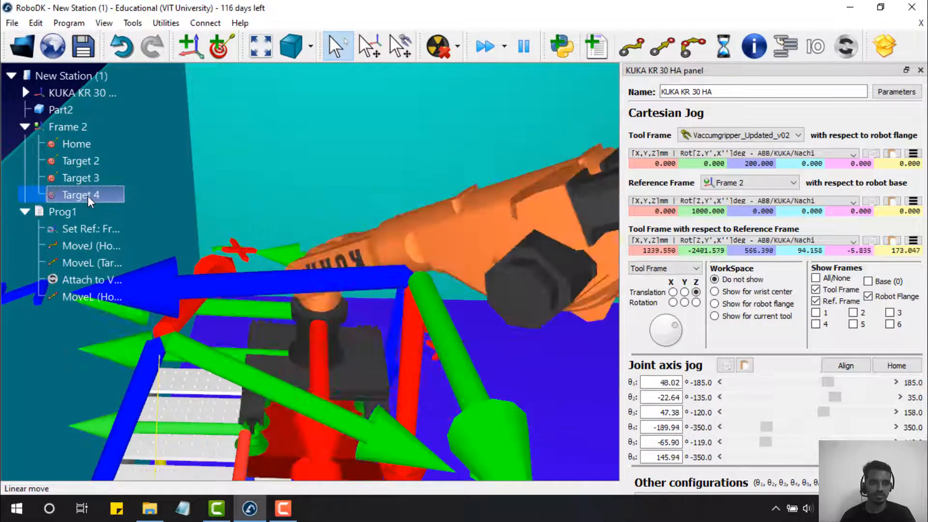
{"action": "mouse_move", "coordinate": [243, 206]}
{"action": "right_mouse_down"}
{"action": "mouse_move", "coordinate": [222, 181]}
{"action": "mouse_move", "coordinate": [234, 175]}
{"action": "right_mouse_up"}
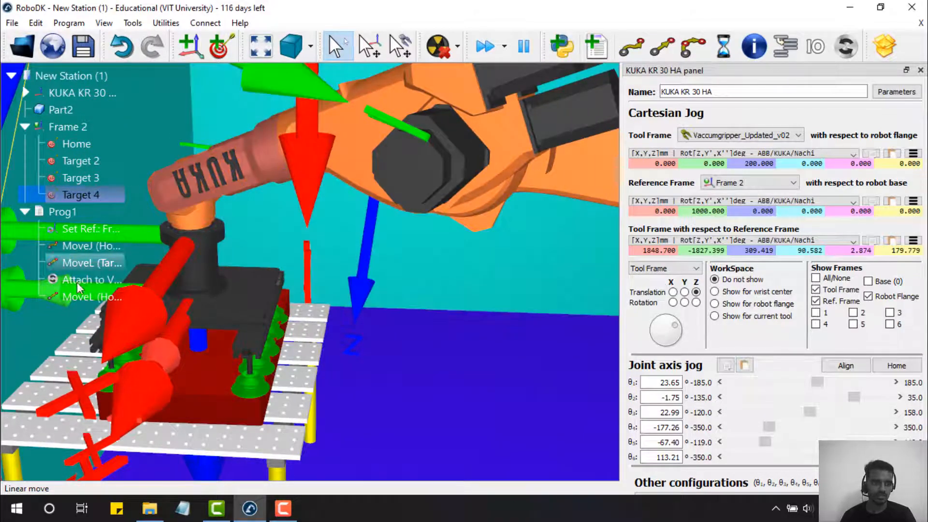
{"action": "left_click", "coordinate": [105, 194]}
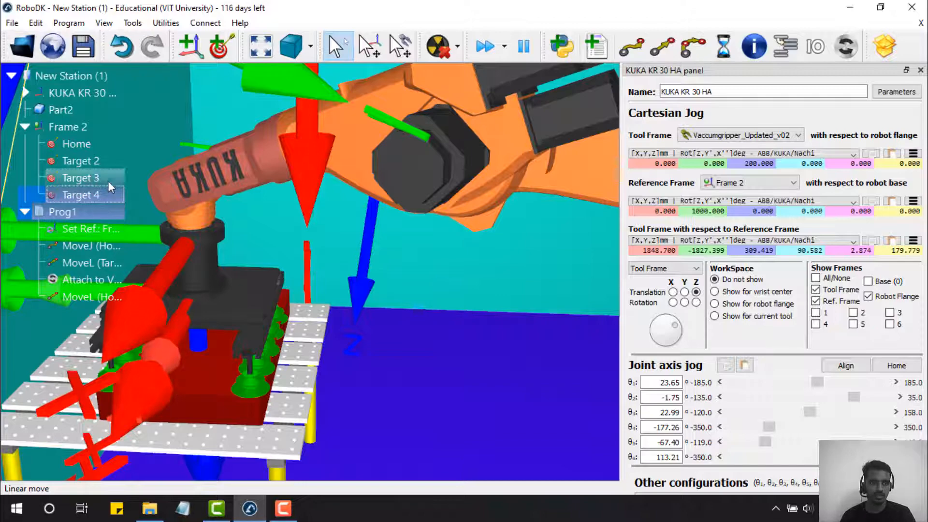
{"action": "double_click", "coordinate": [108, 181]}
{"action": "double_click", "coordinate": [94, 160]}
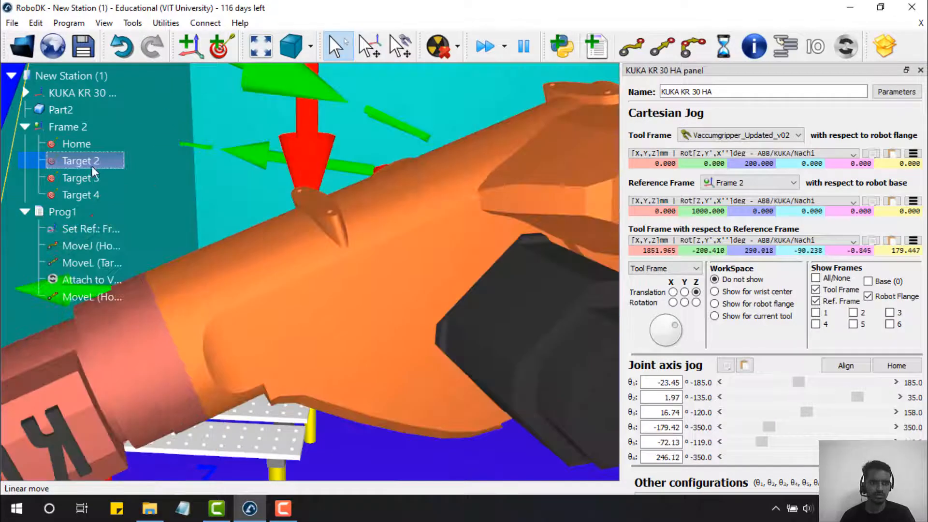
- Run Prog1 again; it finishes 3731.5 mm in 5.0 s without attaching any object
{"action": "right_click", "coordinate": [75, 213]}
{"action": "left_click", "coordinate": [106, 23]}
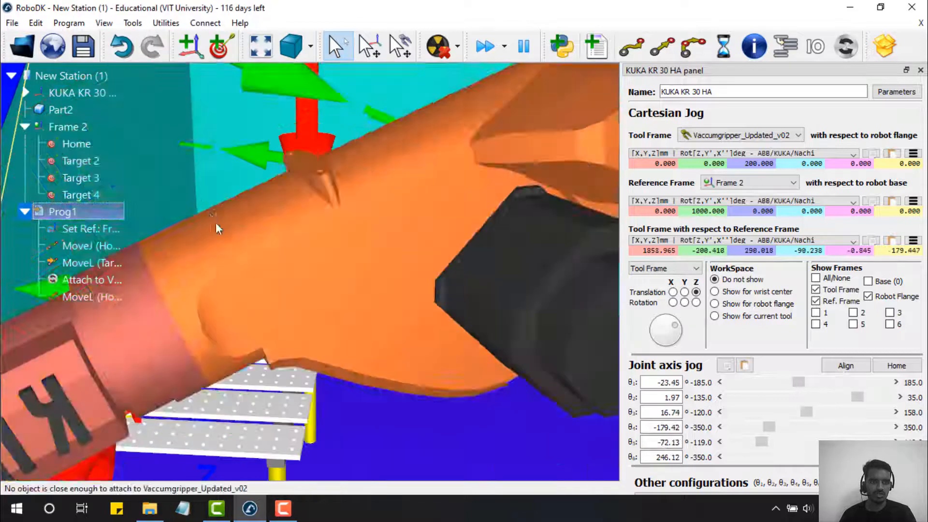
{"action": "scroll", "coordinate": [218, 226], "scroll_direction": "down", "scroll_amount": 10}
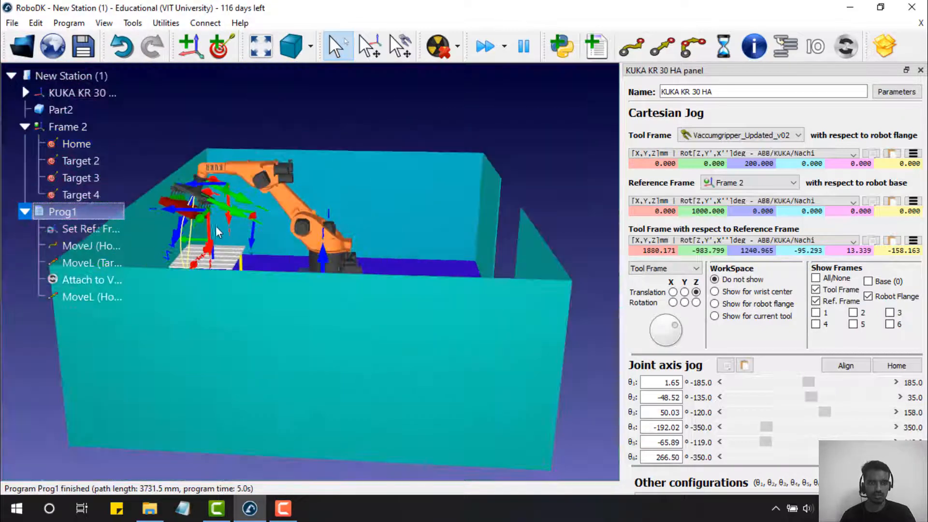
- Run Prog1 in simulation again and view the cell from overhead
{"action": "right_click", "coordinate": [85, 213]}
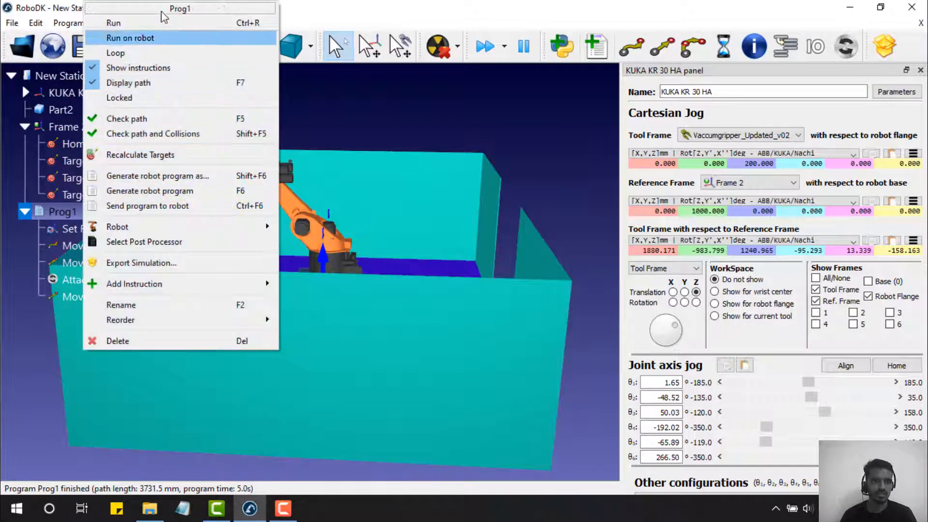
{"action": "left_click", "coordinate": [155, 22]}
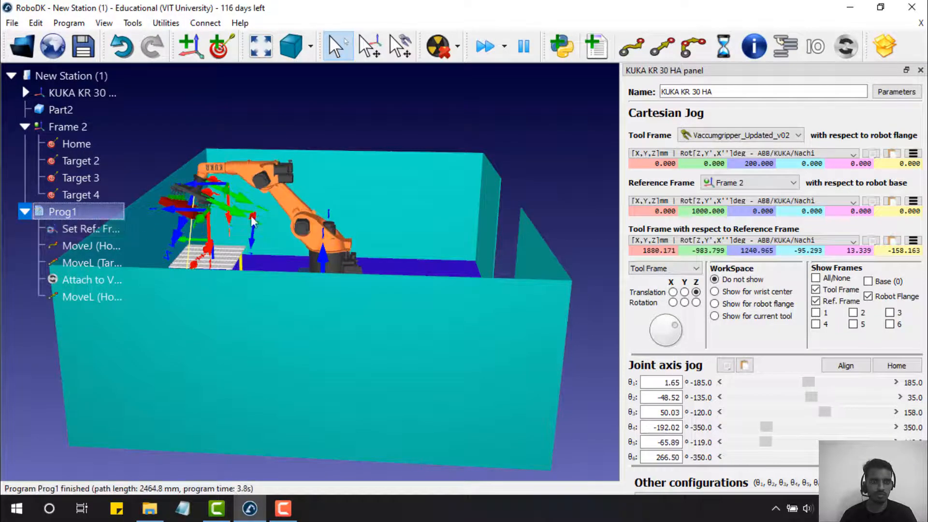
{"action": "left_click_drag", "start_coordinate": [261, 229], "coordinate": [271, 293]}
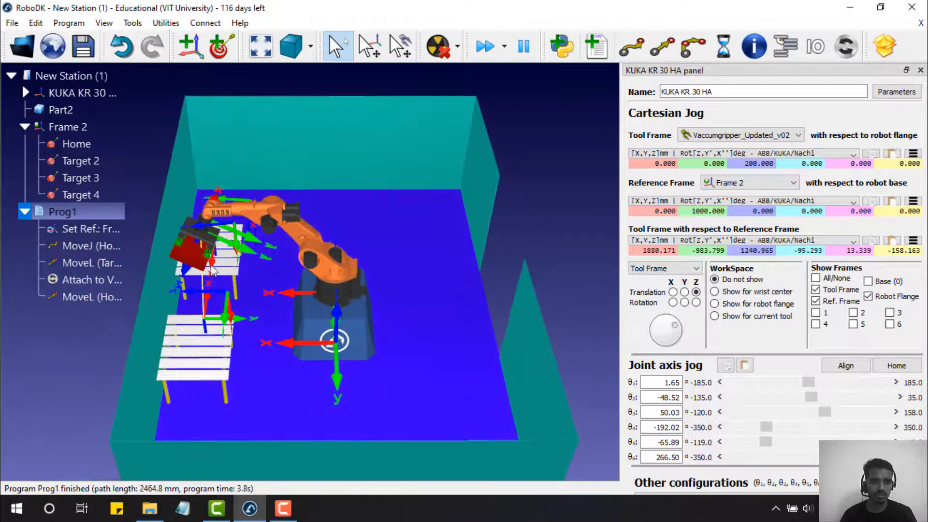
- Move the robot to Target 3 and append a linear move to it in Prog1
{"action": "double_click", "coordinate": [80, 178]}
{"action": "double_click", "coordinate": [86, 196]}
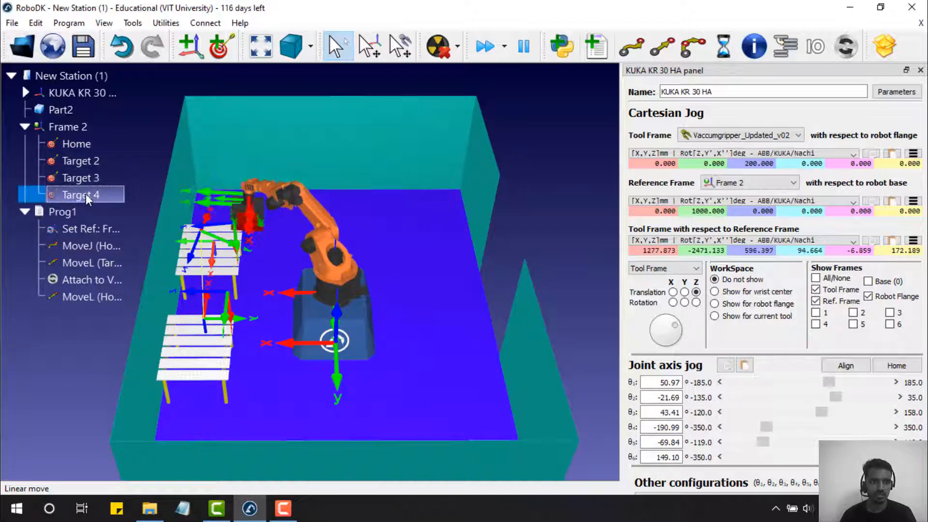
{"action": "double_click", "coordinate": [89, 181]}
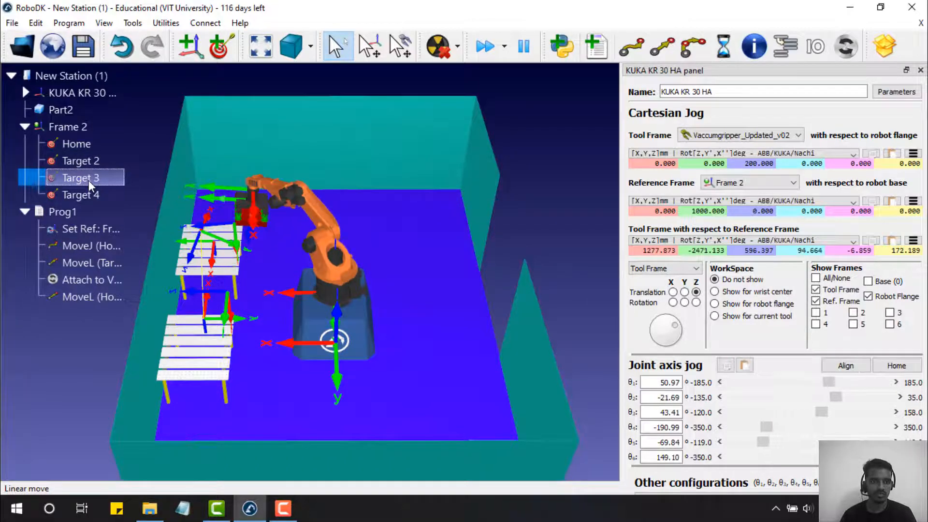
{"action": "left_click", "coordinate": [73, 211], "text": "ctrl"}
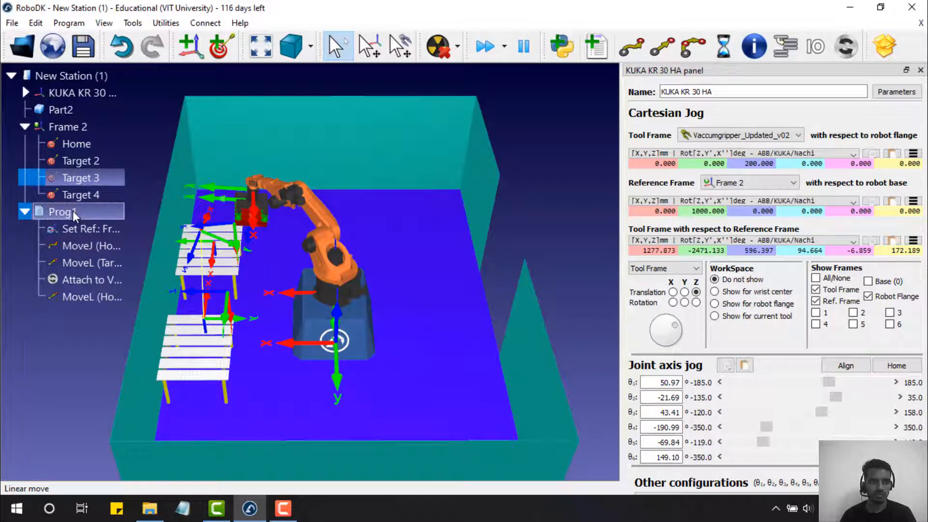
{"action": "left_click", "coordinate": [663, 47]}
- Move the robot to Target 4 and add a linear move to Target 4 after the Target 3 move in Prog1
{"action": "double_click", "coordinate": [102, 194]}
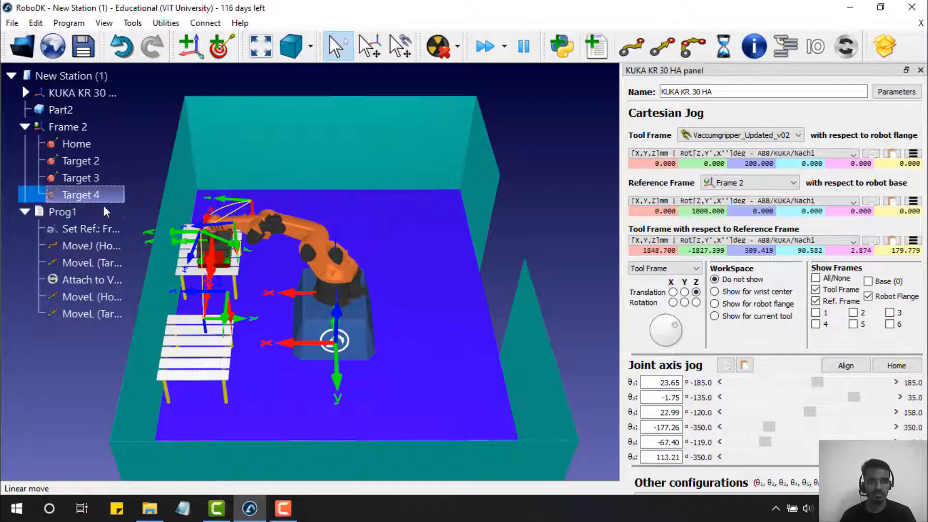
{"action": "left_click", "coordinate": [112, 211], "text": "ctrl"}
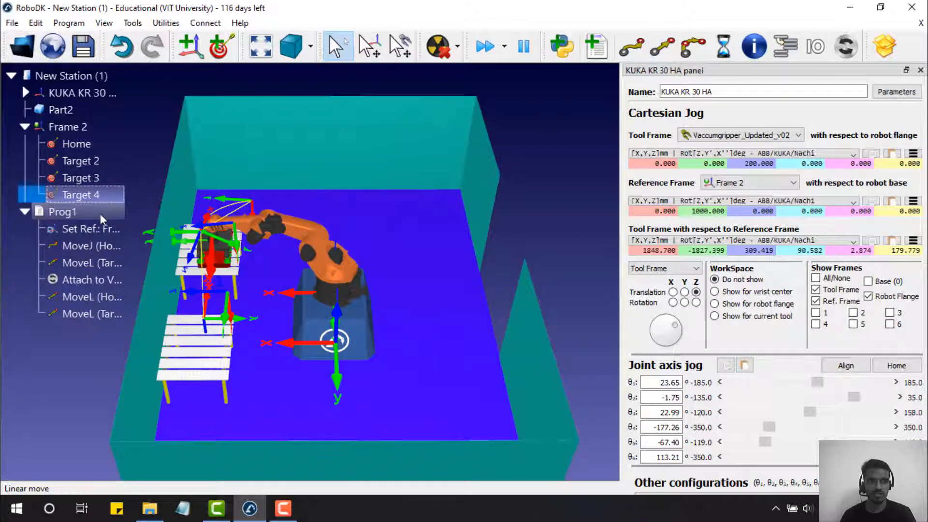
{"action": "left_click", "coordinate": [664, 47]}
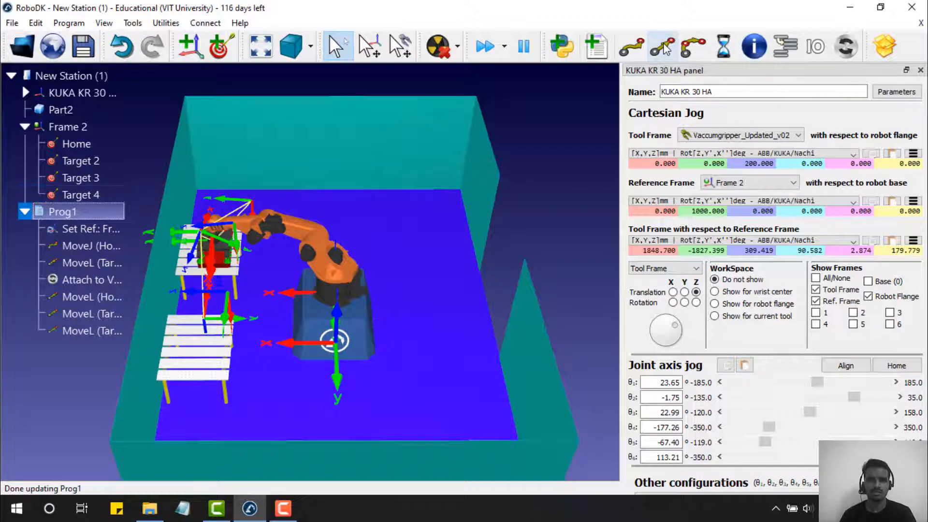
{"action": "right_click", "coordinate": [77, 329]}
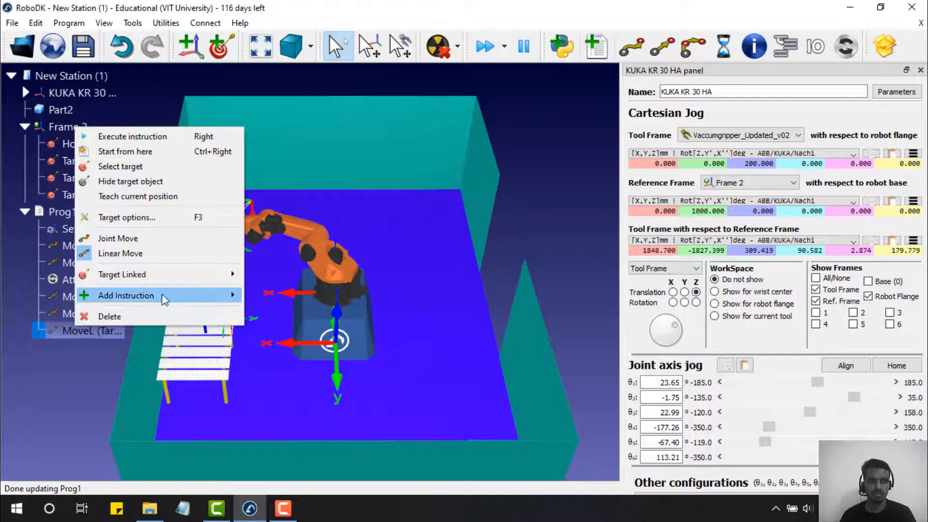
- Insert a Simulation Event Instruction after Prog1's final linear move to Target 4
{"action": "left_click", "coordinate": [54, 192]}
{"action": "right_click", "coordinate": [72, 333]}
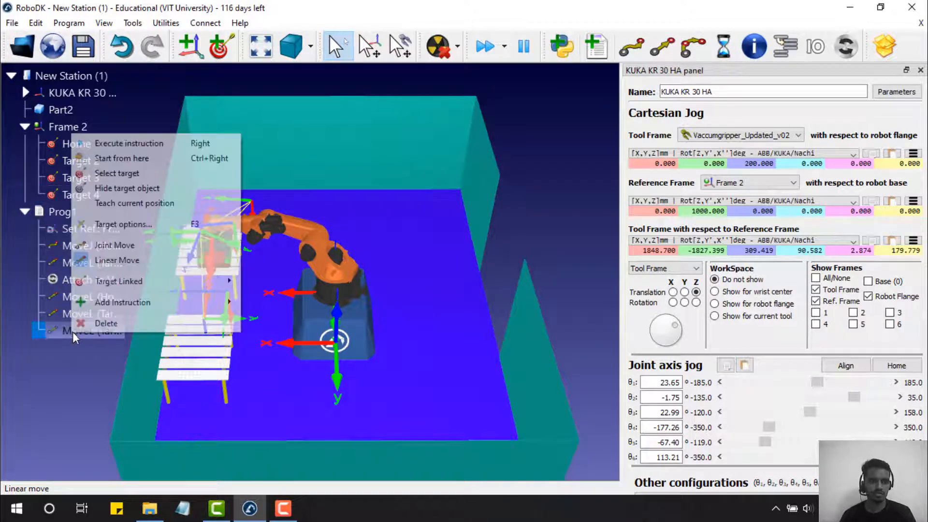
{"action": "mouse_move", "coordinate": [218, 303]}
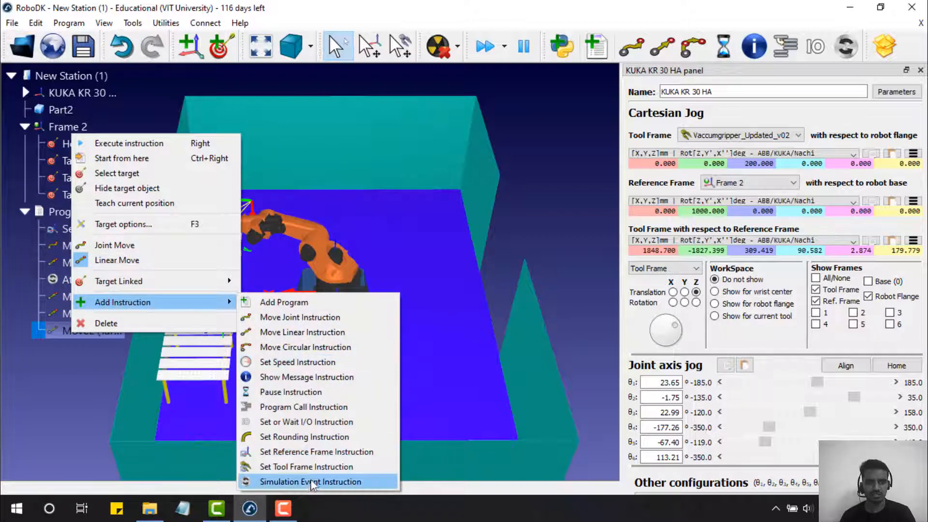
{"action": "left_click", "coordinate": [340, 481]}
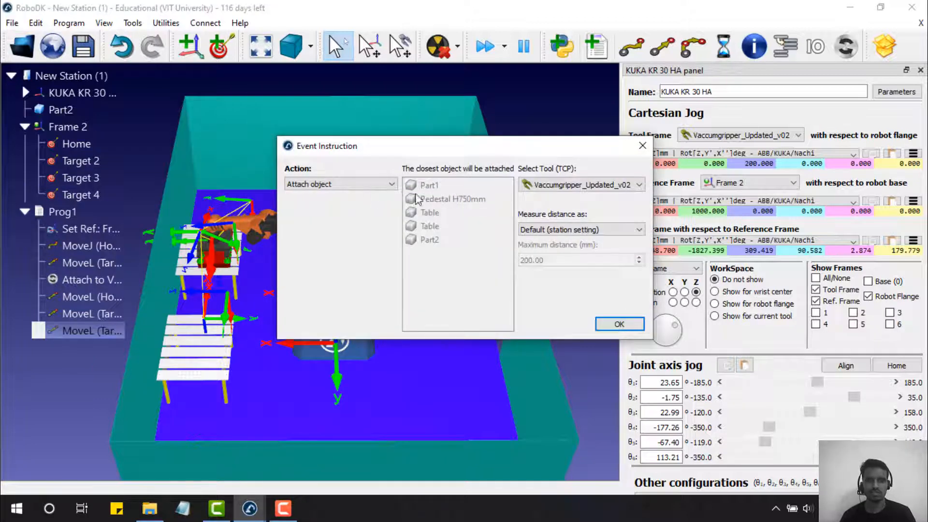
- Accept the event instruction and save the station as New Station (1).rdk on the Desktop
{"action": "left_click", "coordinate": [643, 146]}
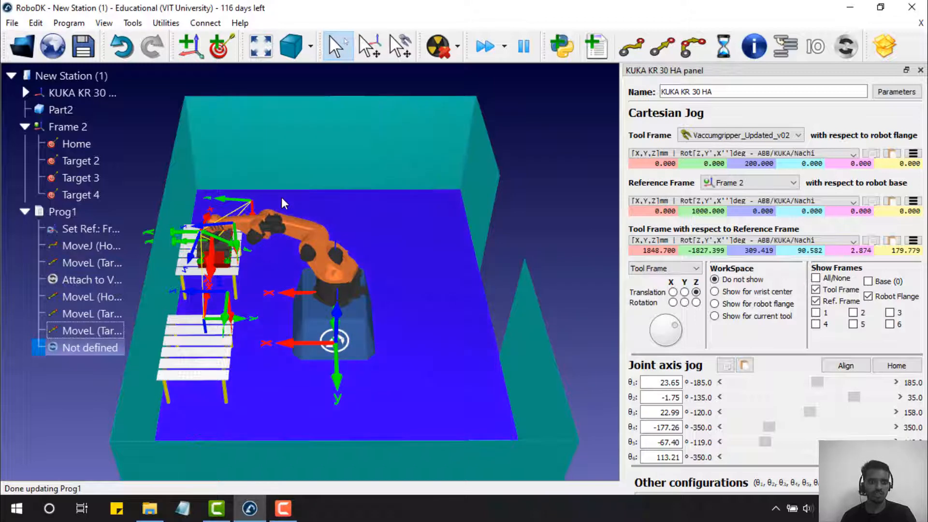
{"action": "left_click", "coordinate": [12, 23]}
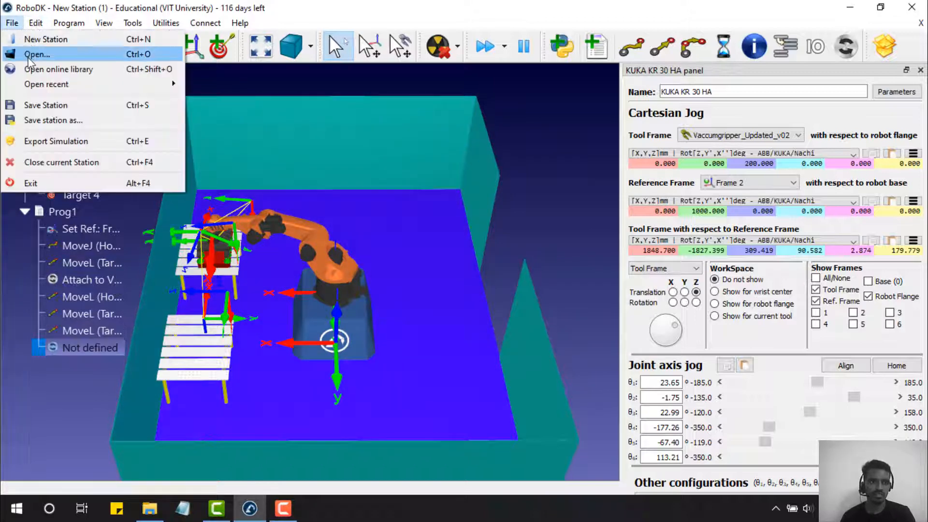
{"action": "left_click", "coordinate": [37, 111]}
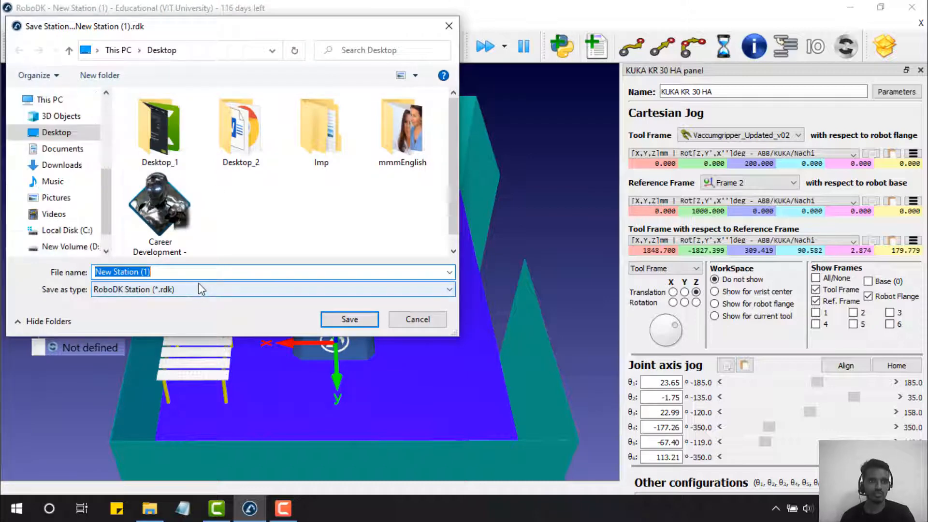
{"action": "left_click", "coordinate": [337, 320]}
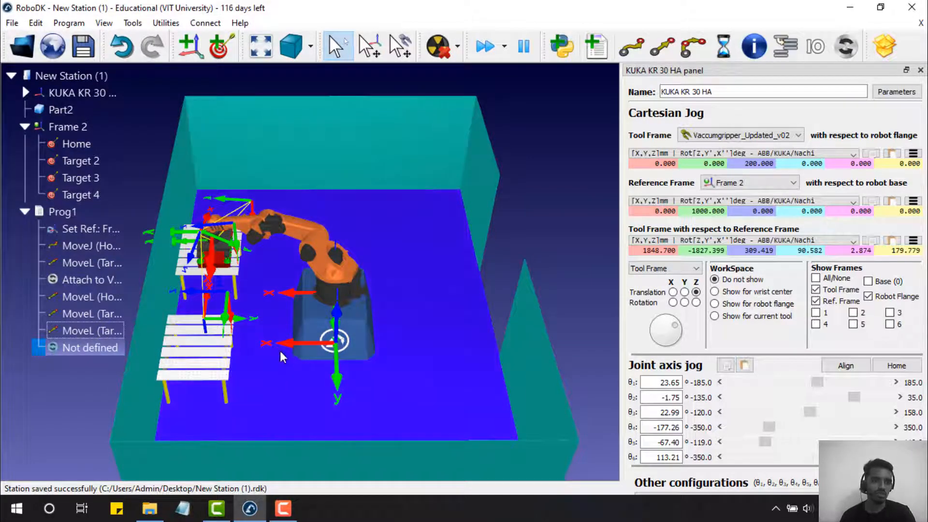
- Delete the undefined event instruction from the end of Prog1
{"action": "right_click_drag", "start_coordinate": [273, 348], "coordinate": [274, 327]}
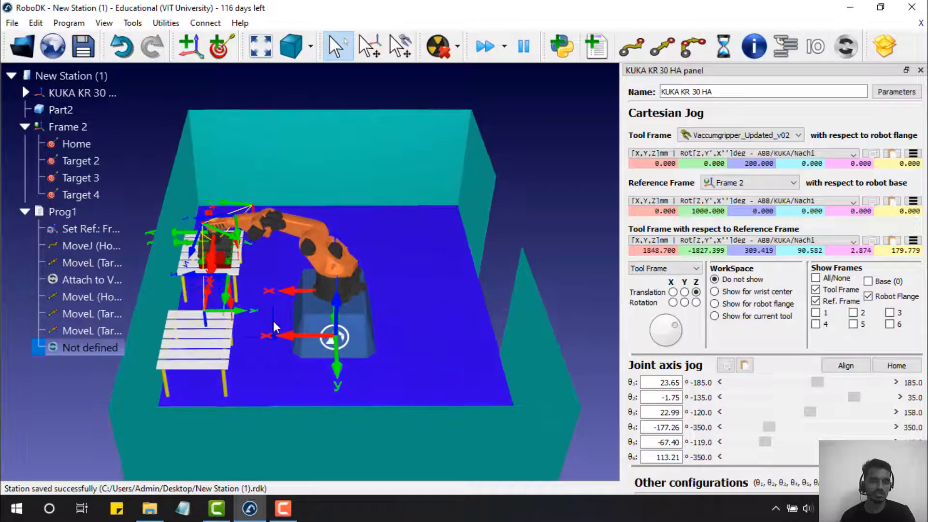
{"action": "scroll", "coordinate": [260, 290], "scroll_direction": "up", "scroll_amount": 3}
{"action": "scroll", "coordinate": [259, 261], "scroll_direction": "up", "scroll_amount": 3}
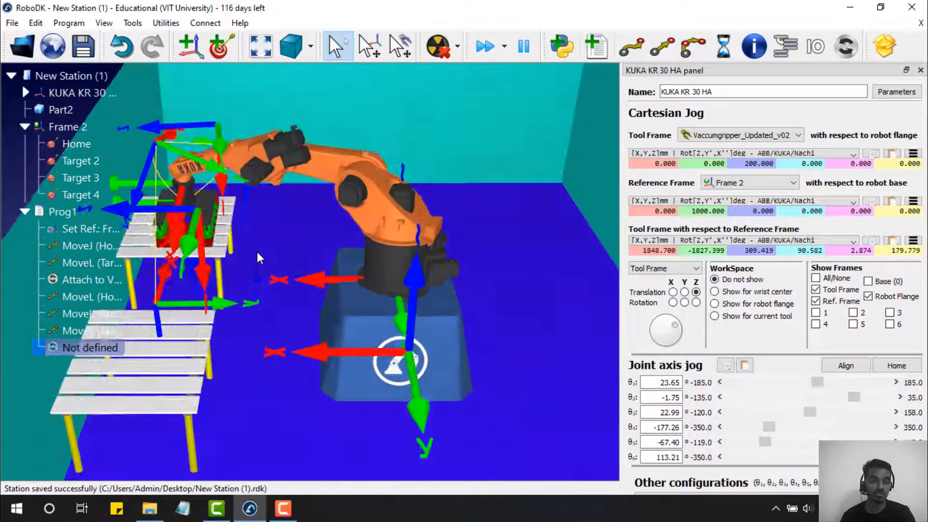
{"action": "right_click_drag", "start_coordinate": [258, 252], "coordinate": [263, 285]}
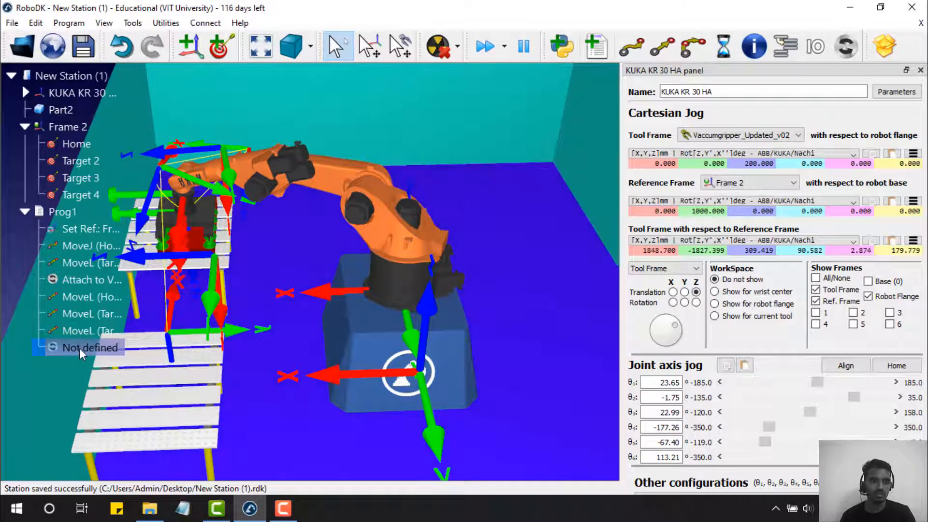
{"action": "right_click", "coordinate": [80, 349]}
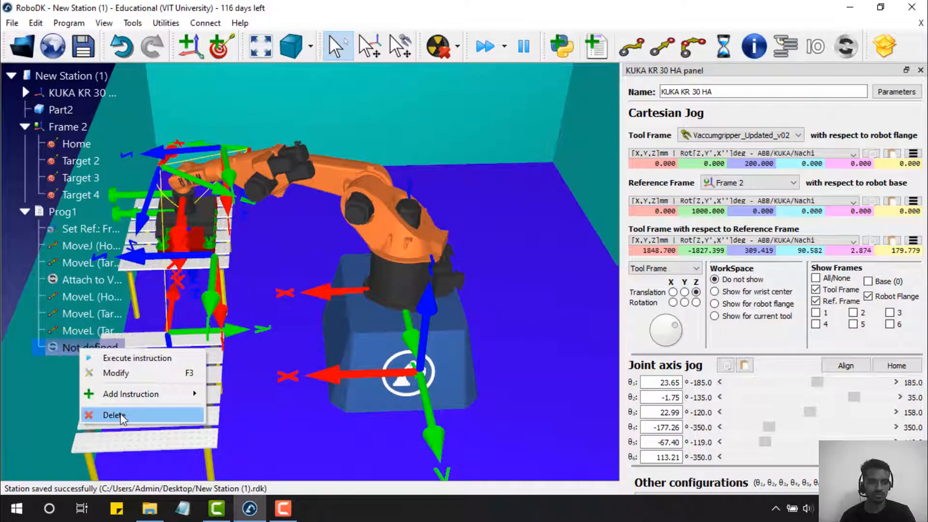
{"action": "left_click", "coordinate": [119, 414]}
- Add a simulation event that detaches the gripped object onto Frame 2
{"action": "right_click", "coordinate": [83, 332]}
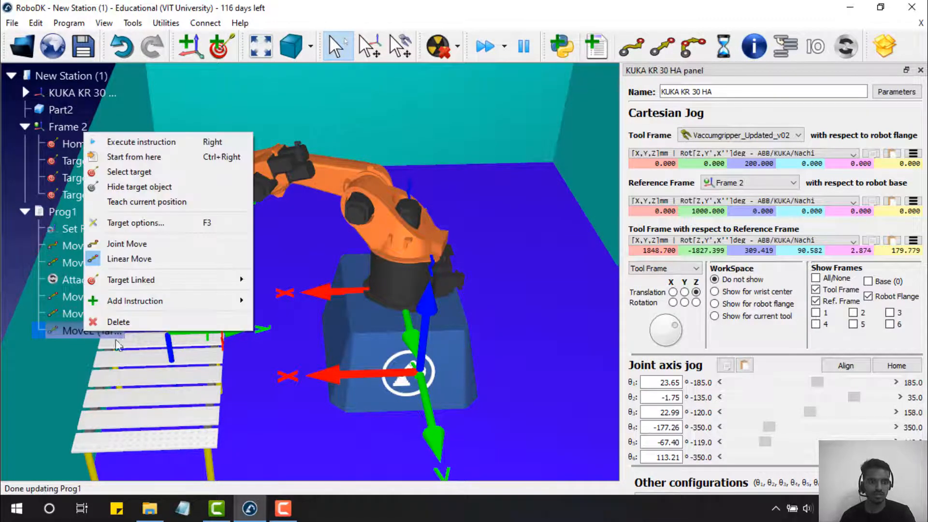
{"action": "mouse_move", "coordinate": [155, 300]}
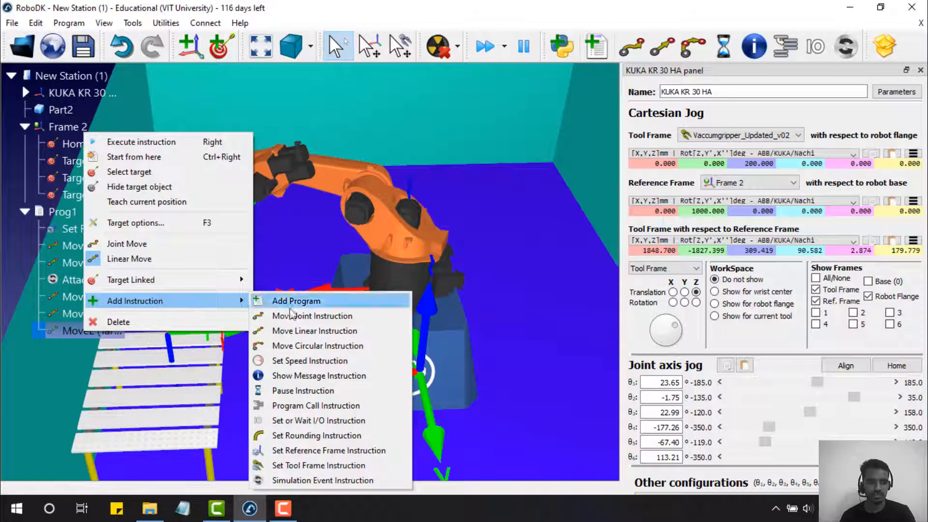
{"action": "left_click", "coordinate": [293, 479]}
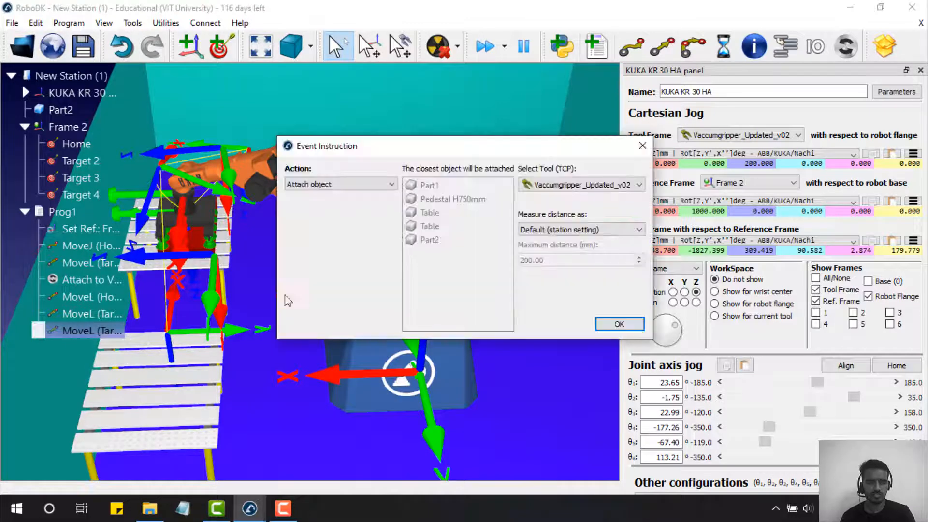
{"action": "left_click", "coordinate": [535, 230]}
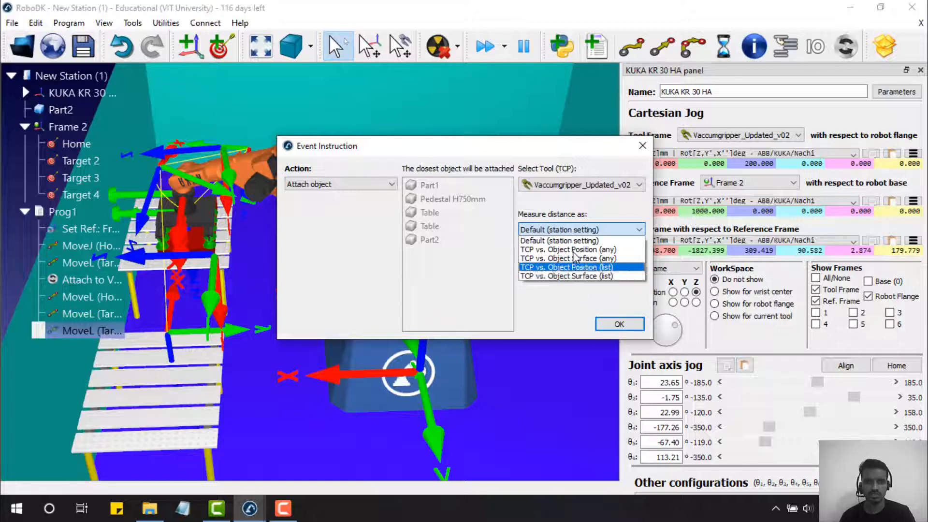
{"action": "left_click", "coordinate": [382, 185]}
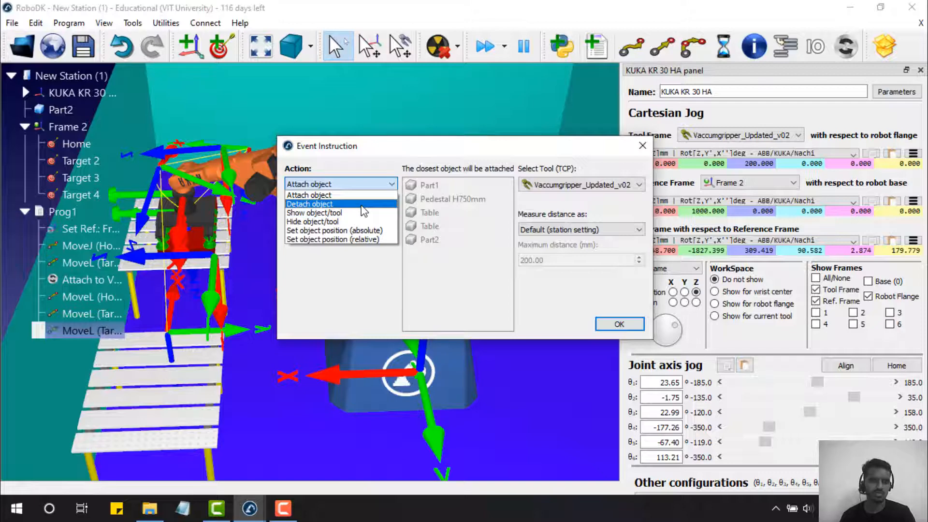
{"action": "left_click", "coordinate": [362, 205]}
{"action": "left_click", "coordinate": [557, 224]}
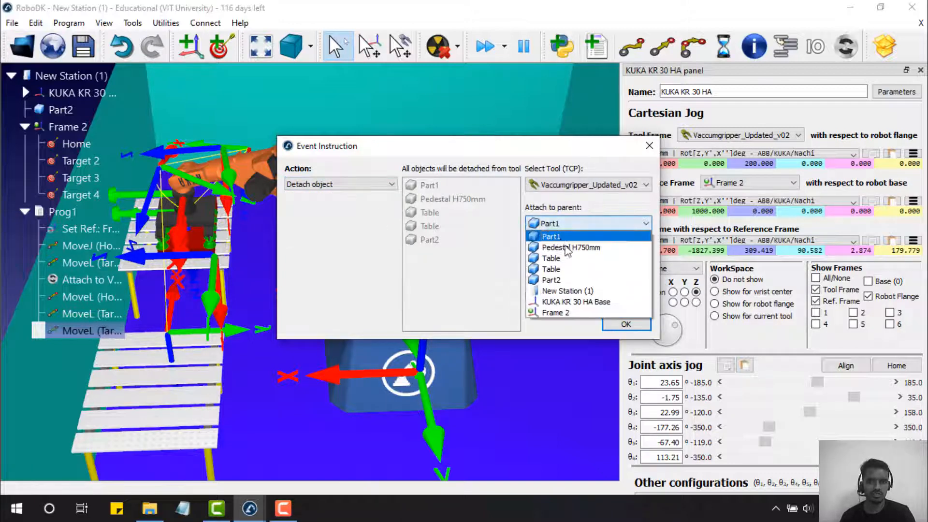
{"action": "left_click", "coordinate": [580, 313]}
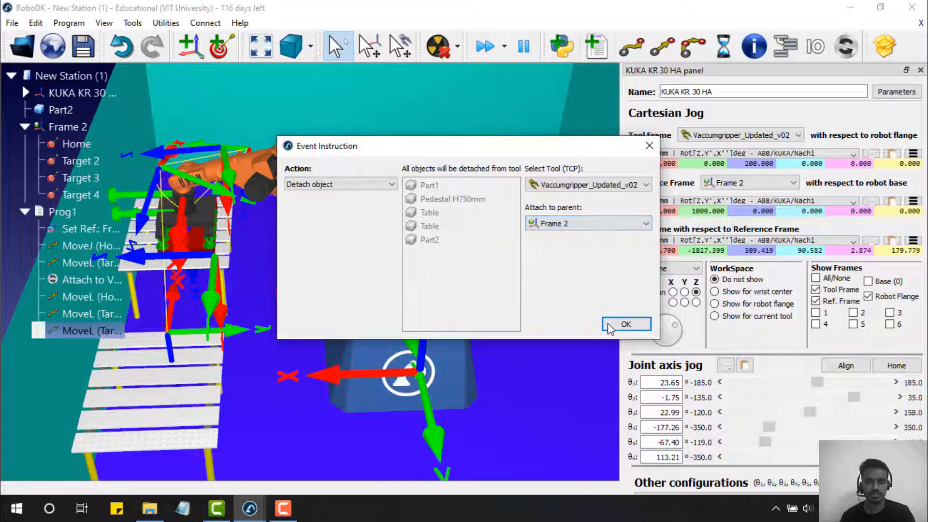
{"action": "left_click", "coordinate": [610, 323]}
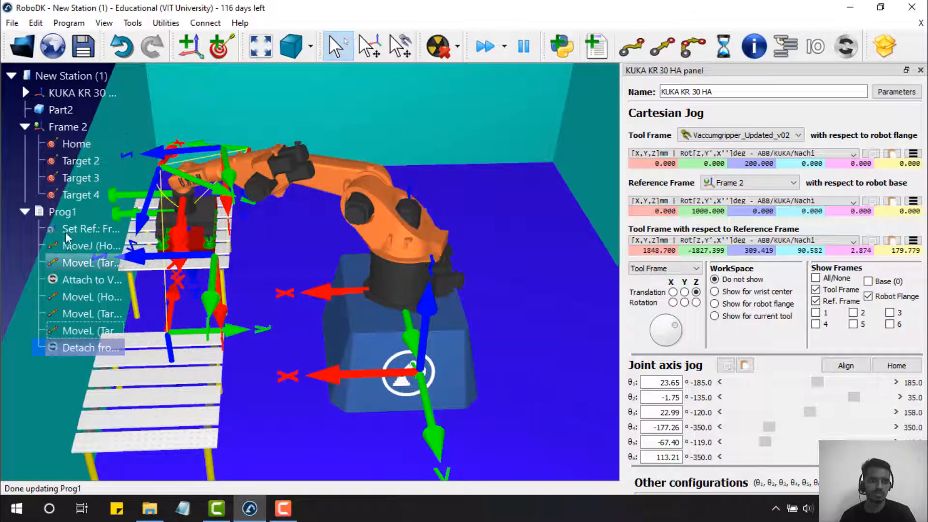
- Append a linear move back to the Home target at the end of Prog1
{"action": "left_click", "coordinate": [69, 212]}
{"action": "left_click", "coordinate": [76, 143]}
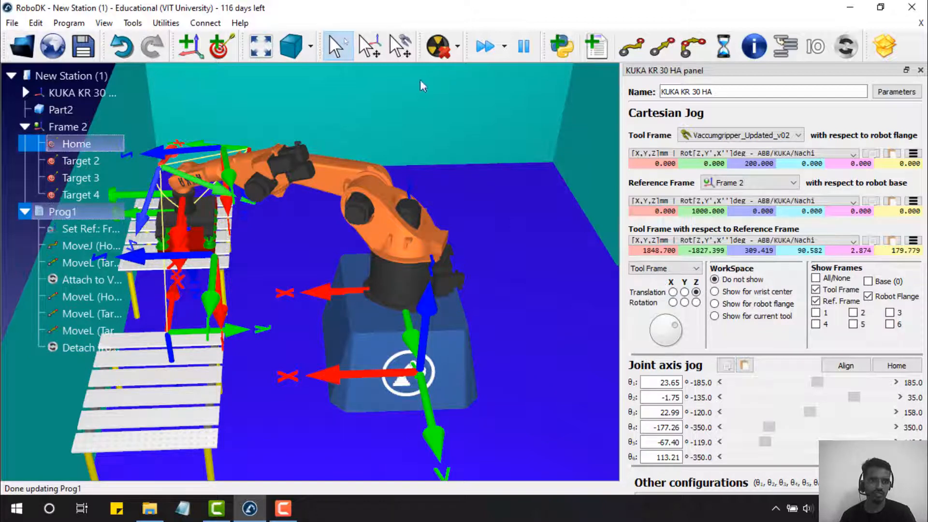
{"action": "left_click", "coordinate": [663, 45]}
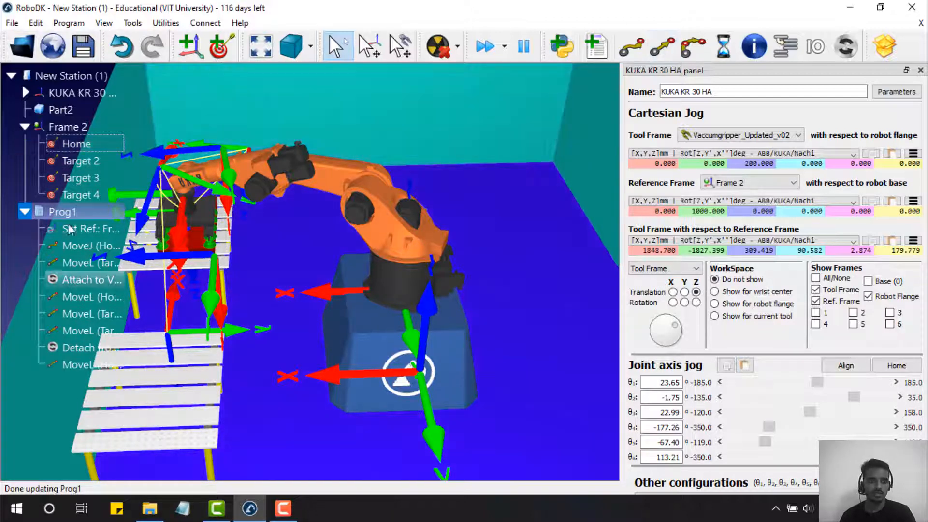
- Run the Prog1 simulation and orbit around the cell to check the result
{"action": "right_click", "coordinate": [79, 212]}
{"action": "left_click", "coordinate": [125, 23]}
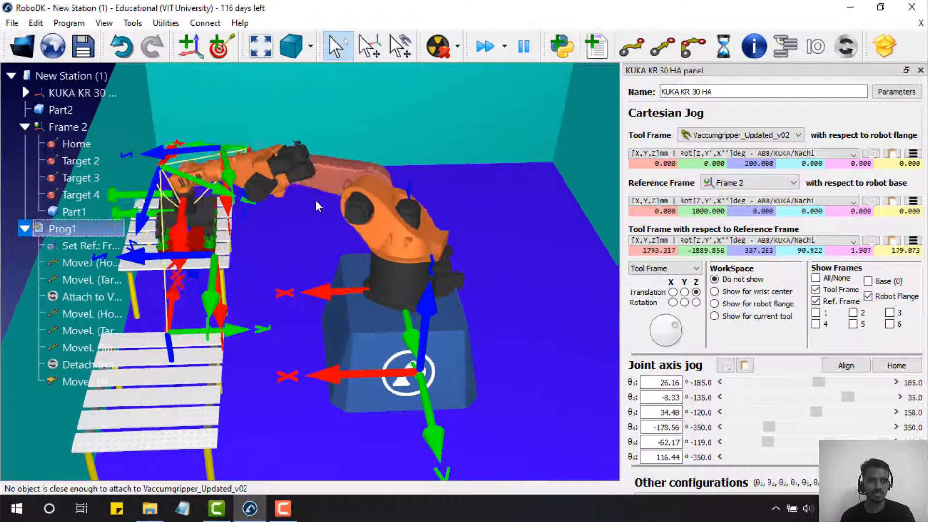
{"action": "scroll", "coordinate": [262, 287], "scroll_direction": "up", "scroll_amount": 5}
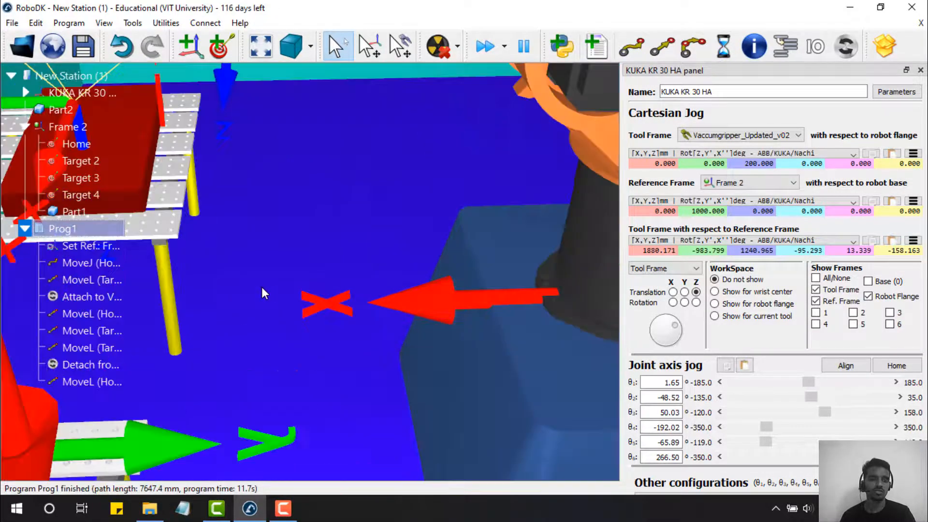
{"action": "scroll", "coordinate": [262, 288], "scroll_direction": "down", "scroll_amount": 11}
{"action": "right_click_drag", "start_coordinate": [319, 296], "coordinate": [363, 265]}
{"action": "left_click_drag", "start_coordinate": [364, 264], "coordinate": [42, 228]}
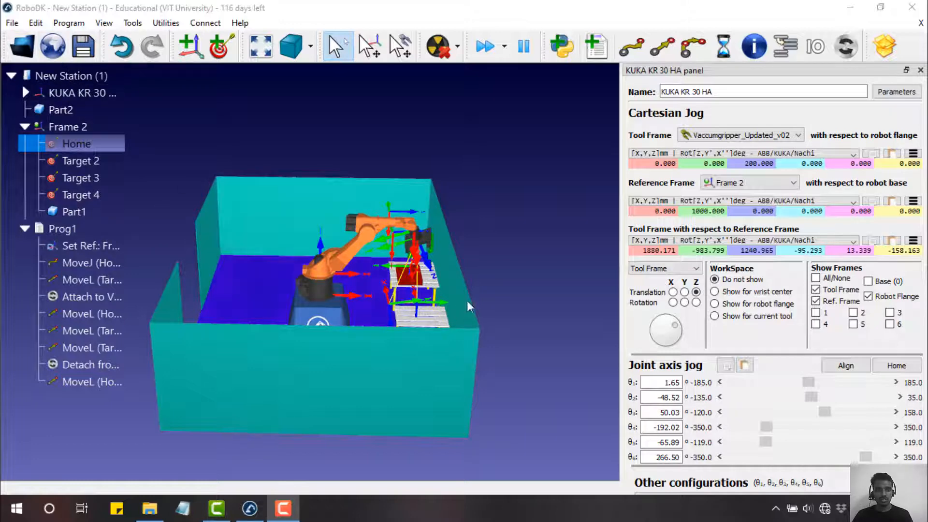
{"action": "left_click_drag", "start_coordinate": [457, 310], "coordinate": [560, 290]}
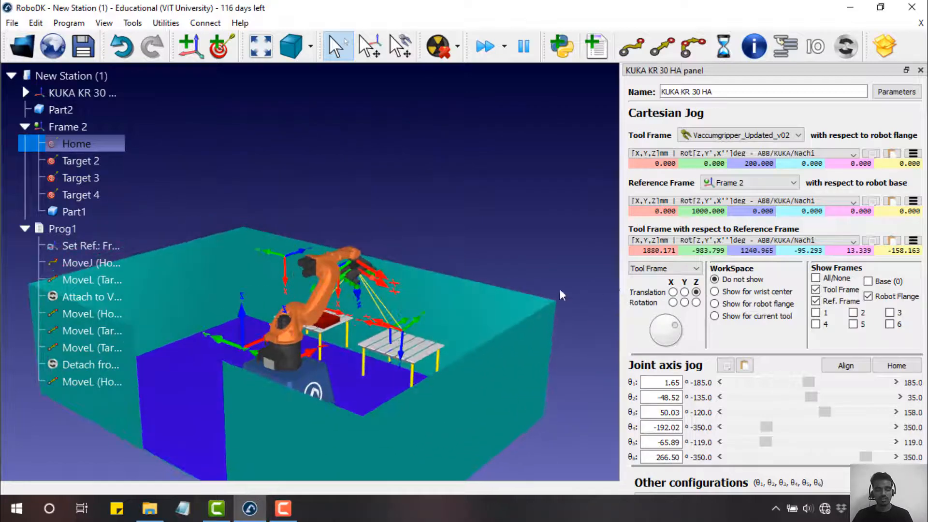
{"action": "scroll", "coordinate": [360, 276], "scroll_direction": "up", "scroll_amount": 10}
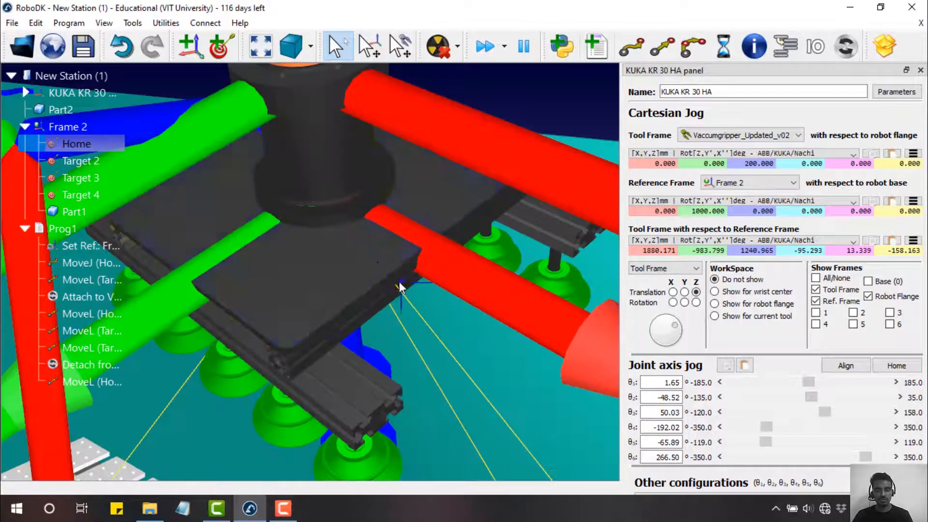
{"action": "scroll", "coordinate": [301, 233], "scroll_direction": "down", "scroll_amount": 10}
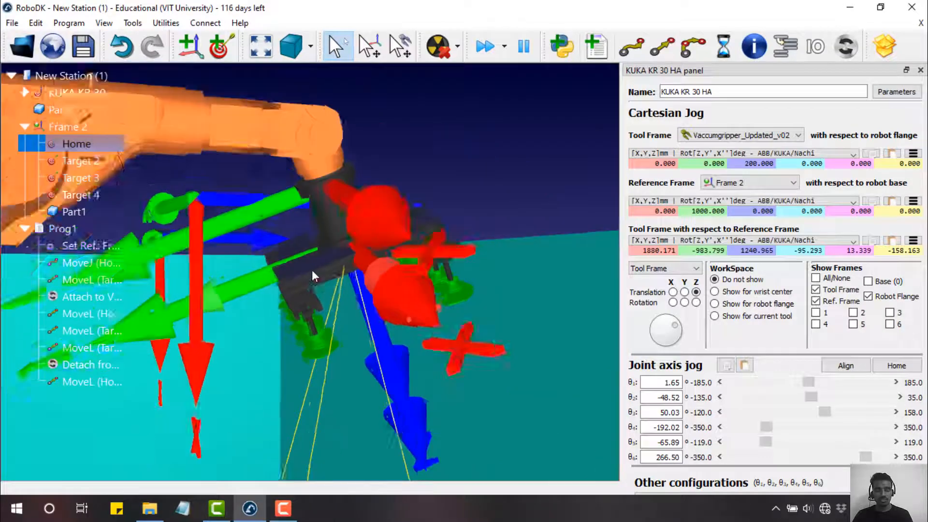
{"action": "right_click_drag", "start_coordinate": [312, 279], "coordinate": [315, 299]}
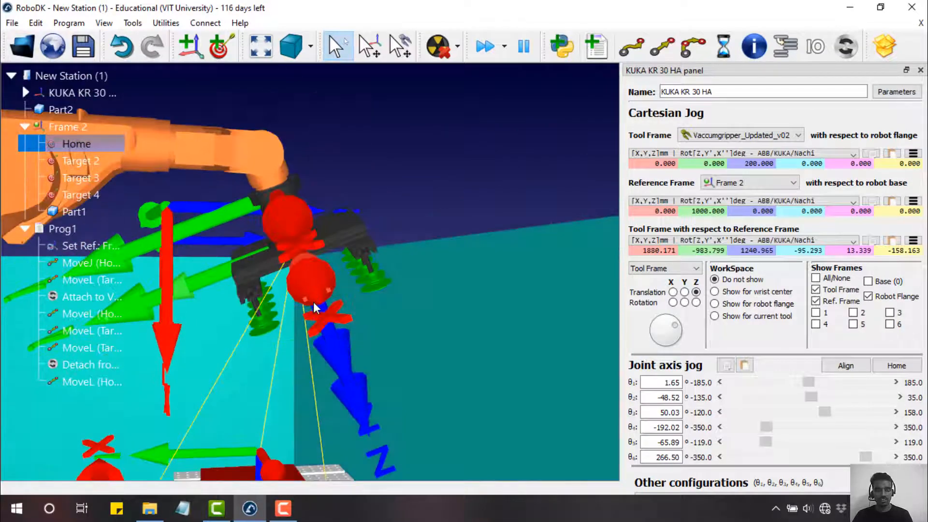
{"action": "scroll", "coordinate": [313, 301], "scroll_direction": "up", "scroll_amount": 8}
{"action": "scroll", "coordinate": [310, 320], "scroll_direction": "down", "scroll_amount": 2}
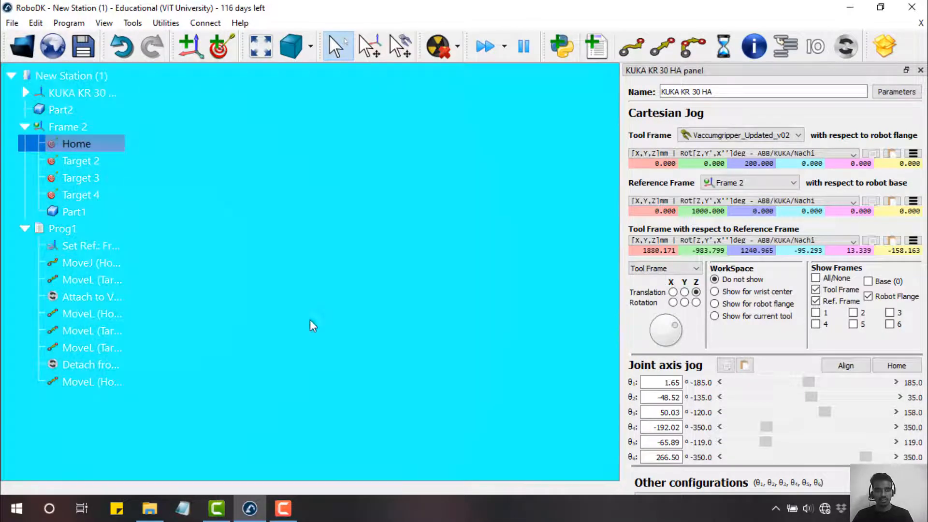
{"action": "left_click", "coordinate": [260, 47]}
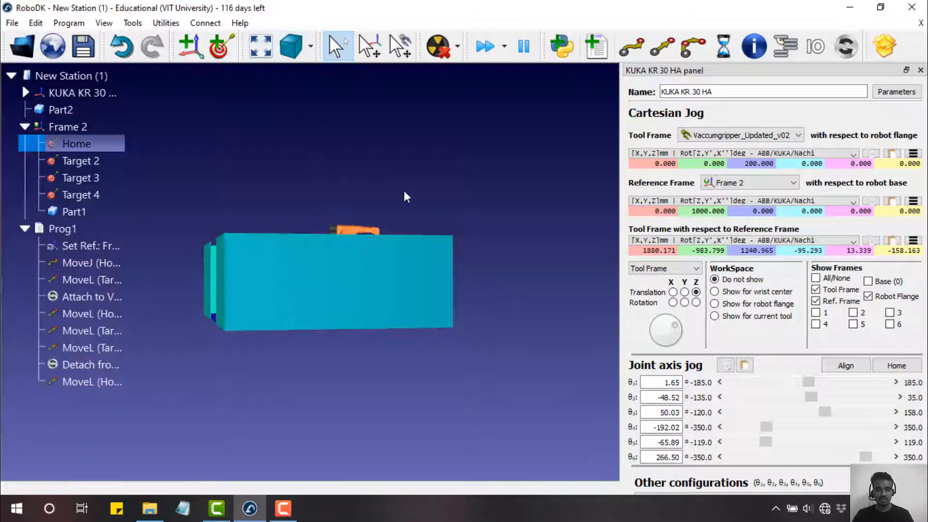
{"action": "right_click_drag", "start_coordinate": [355, 272], "coordinate": [347, 305]}
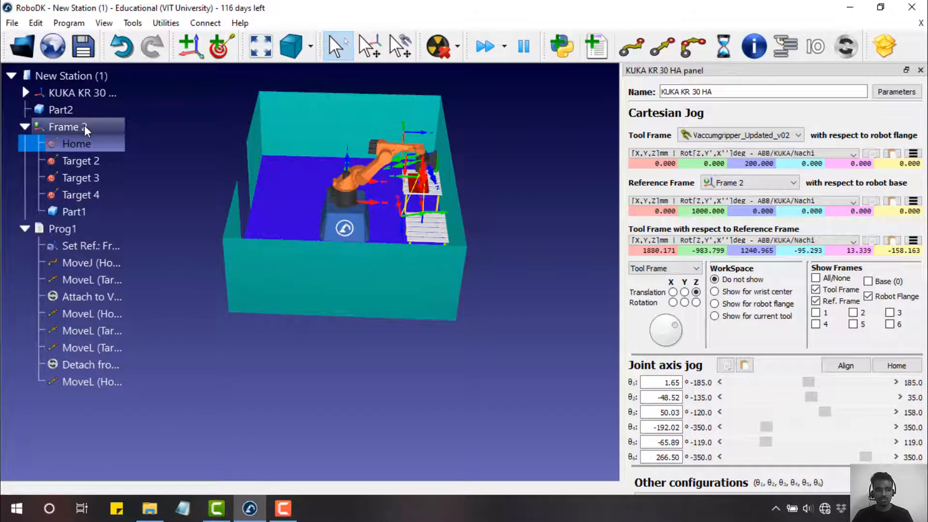
{"action": "right_click_drag", "start_coordinate": [489, 195], "coordinate": [543, 170]}
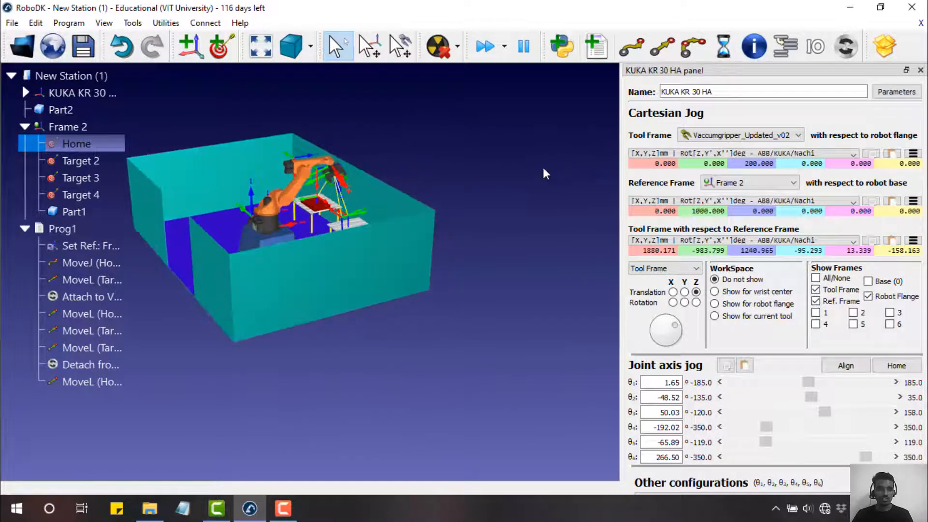
{"action": "right_click_drag", "start_coordinate": [349, 338], "coordinate": [455, 348]}
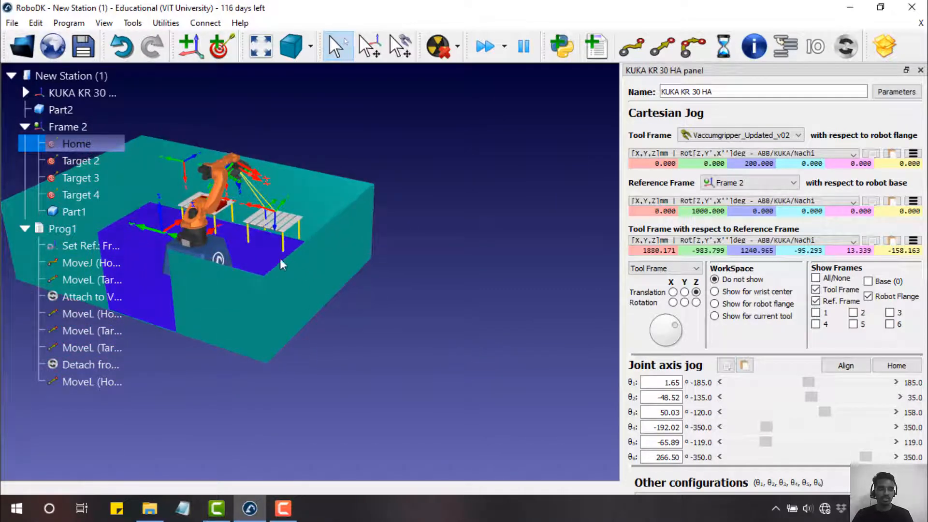
{"action": "scroll", "coordinate": [206, 202], "scroll_direction": "up", "scroll_amount": 5}
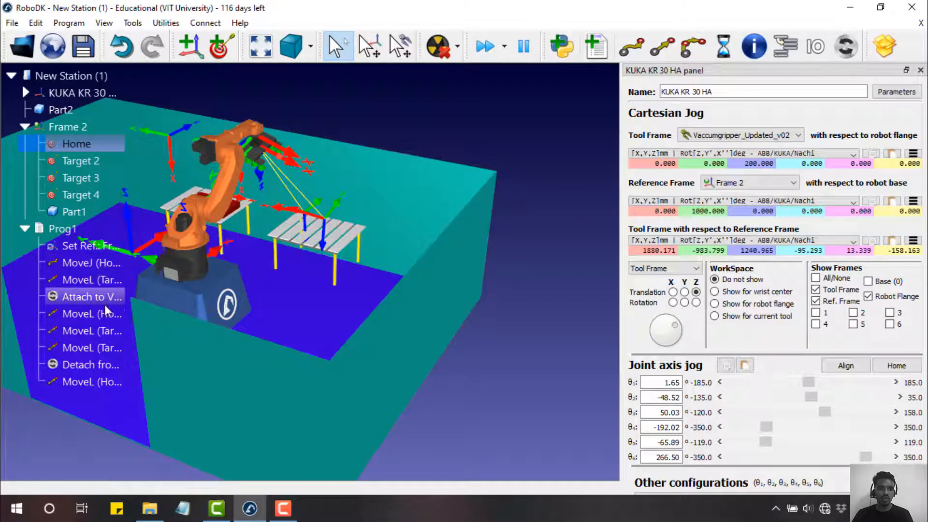
{"action": "left_click_drag", "start_coordinate": [294, 288], "coordinate": [337, 289]}
- Run Prog1 again and inspect the finished cell from several angles
{"action": "right_click", "coordinate": [71, 226]}
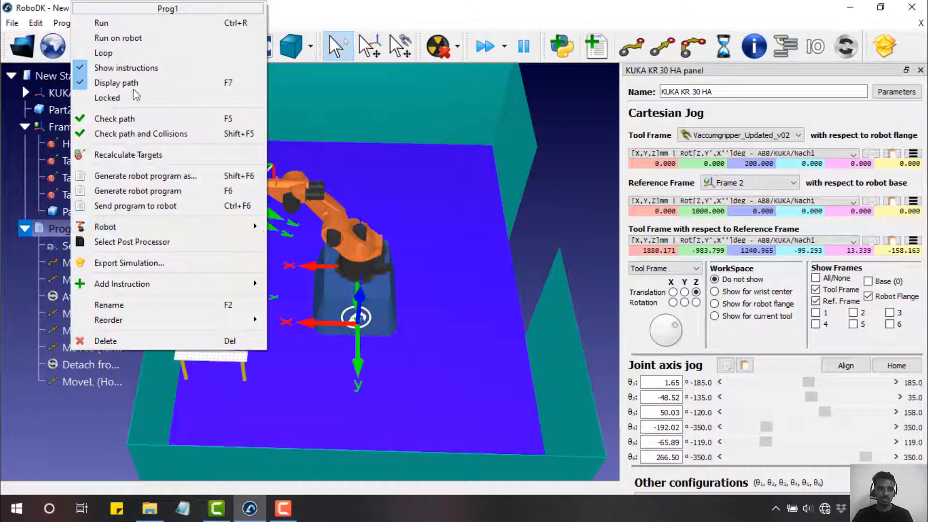
{"action": "left_click", "coordinate": [103, 23]}
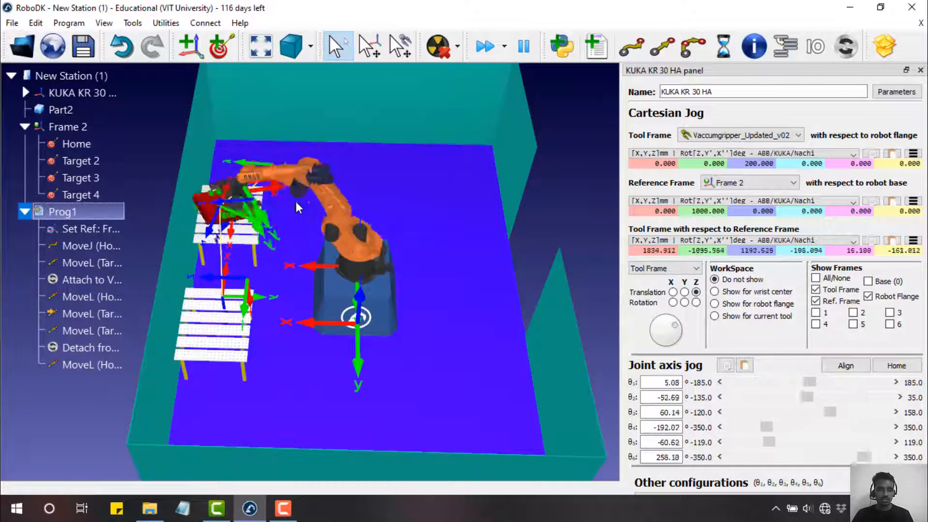
{"action": "left_click_drag", "start_coordinate": [340, 210], "coordinate": [310, 196]}
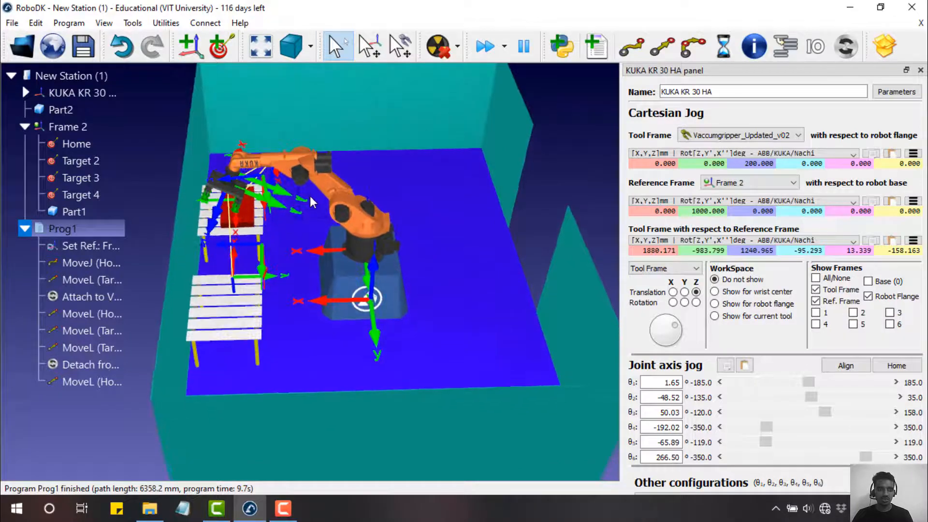
{"action": "scroll", "coordinate": [308, 224], "scroll_direction": "up", "scroll_amount": 3}
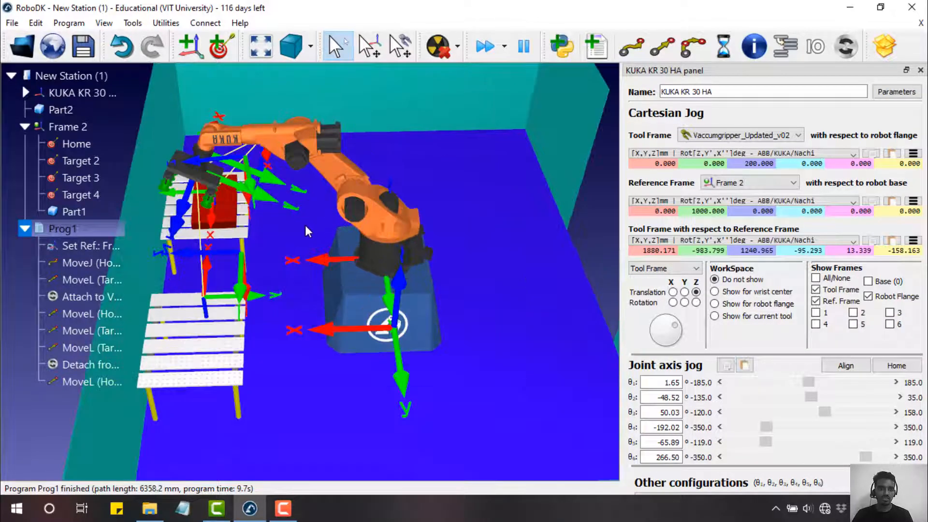
{"action": "right_click_drag", "start_coordinate": [280, 213], "coordinate": [274, 216]}
{"action": "mouse_move", "coordinate": [276, 217]}
{"action": "left_mouse_down"}
{"action": "mouse_move", "coordinate": [274, 229]}
{"action": "mouse_move", "coordinate": [326, 246]}
{"action": "mouse_move", "coordinate": [330, 227]}
{"action": "mouse_move", "coordinate": [271, 198]}
{"action": "mouse_move", "coordinate": [291, 218]}
{"action": "left_mouse_up"}
{"action": "scroll", "coordinate": [298, 251], "scroll_direction": "down", "scroll_amount": 3}
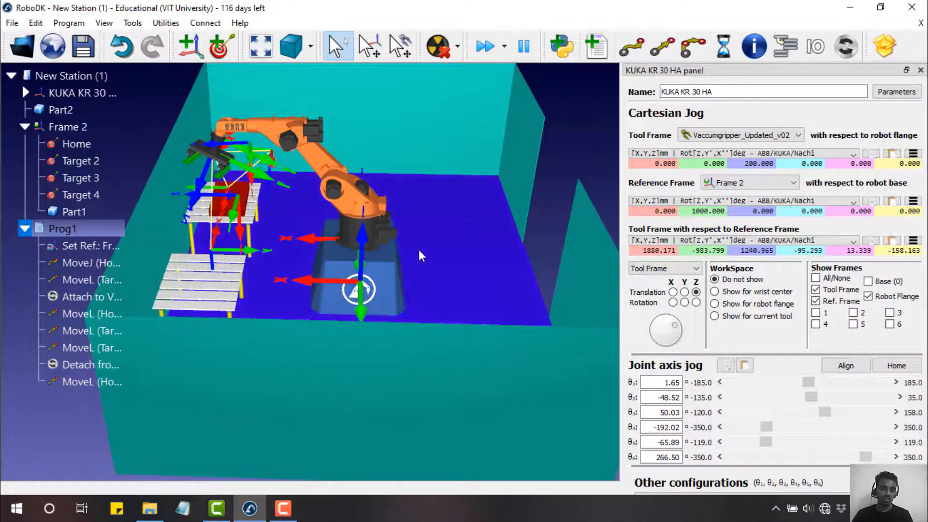
{"action": "left_click_drag", "start_coordinate": [421, 250], "coordinate": [391, 263]}
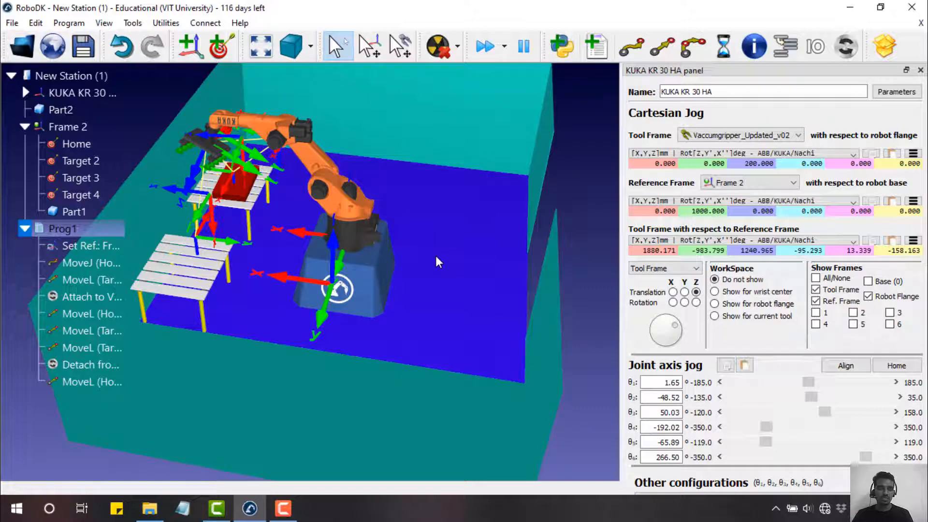
{"action": "left_click_drag", "start_coordinate": [437, 257], "coordinate": [474, 240]}
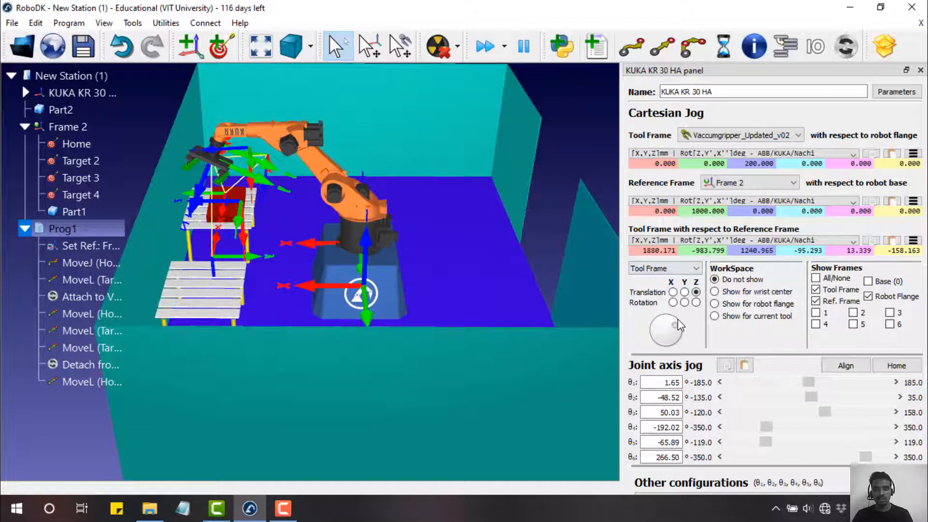
- Jog the robot to a raised pose with θ1 at 47.90°
{"action": "mouse_move", "coordinate": [665, 328]}
{"action": "left_mouse_down"}
{"action": "mouse_move", "coordinate": [688, 332]}
{"action": "mouse_move", "coordinate": [660, 341]}
{"action": "mouse_move", "coordinate": [717, 340]}
{"action": "left_mouse_up"}
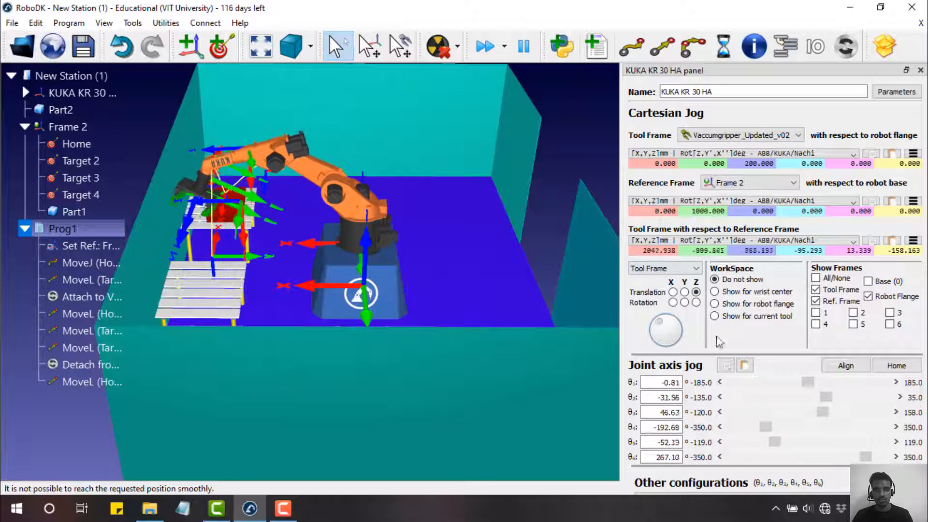
{"action": "left_click_drag", "start_coordinate": [799, 384], "coordinate": [773, 432]}
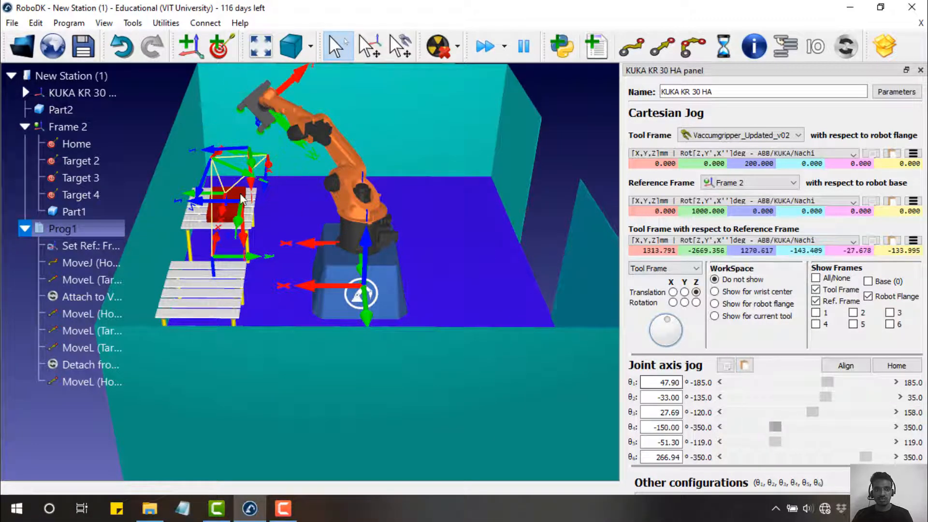
{"action": "left_click_drag", "start_coordinate": [241, 198], "coordinate": [281, 181]}
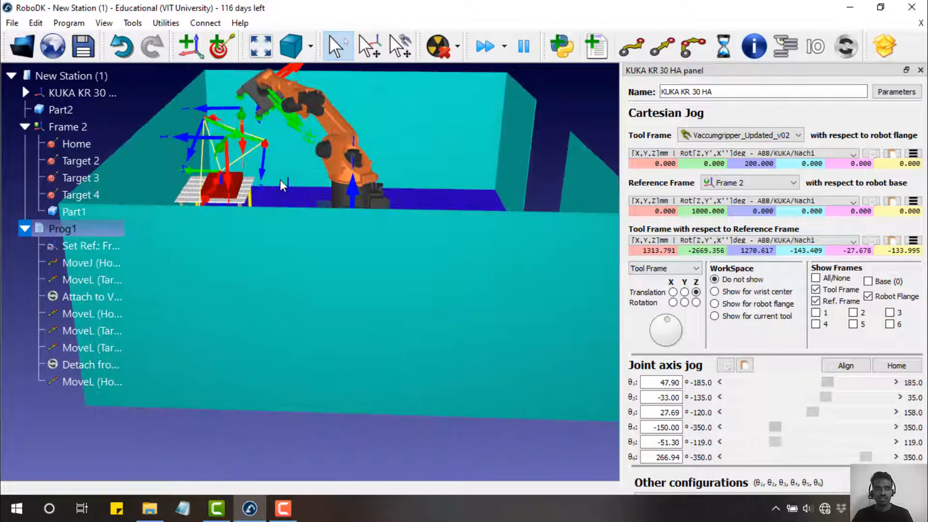